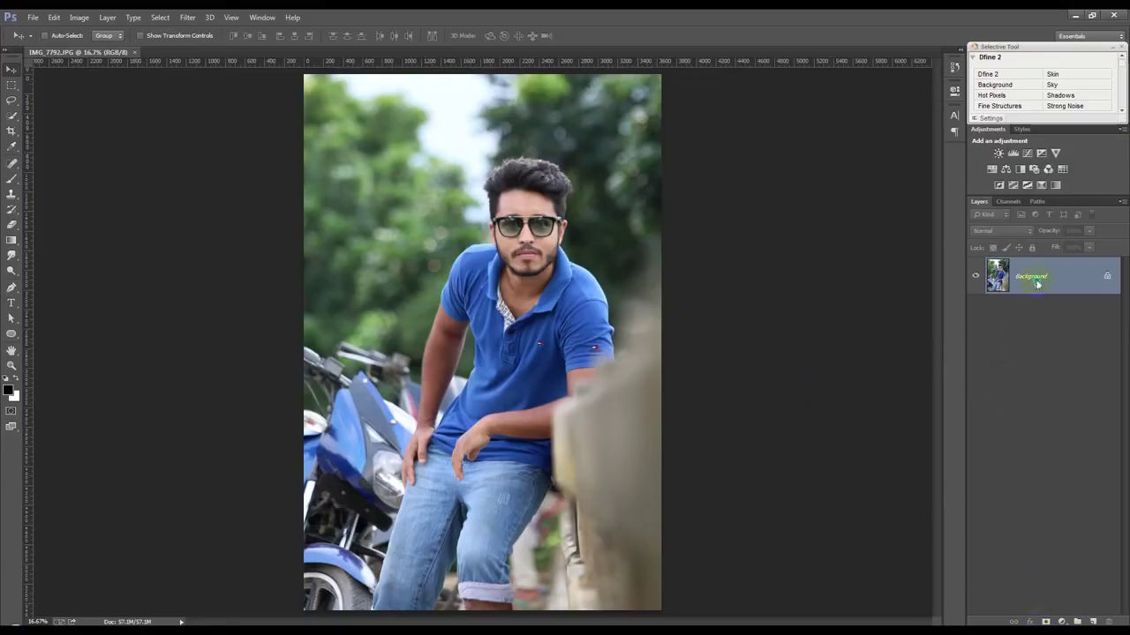
# Duplicate the Background layer to create a Background copy layer
pyautogui.rightClick(1037, 283)
pyautogui.click(1040, 296)
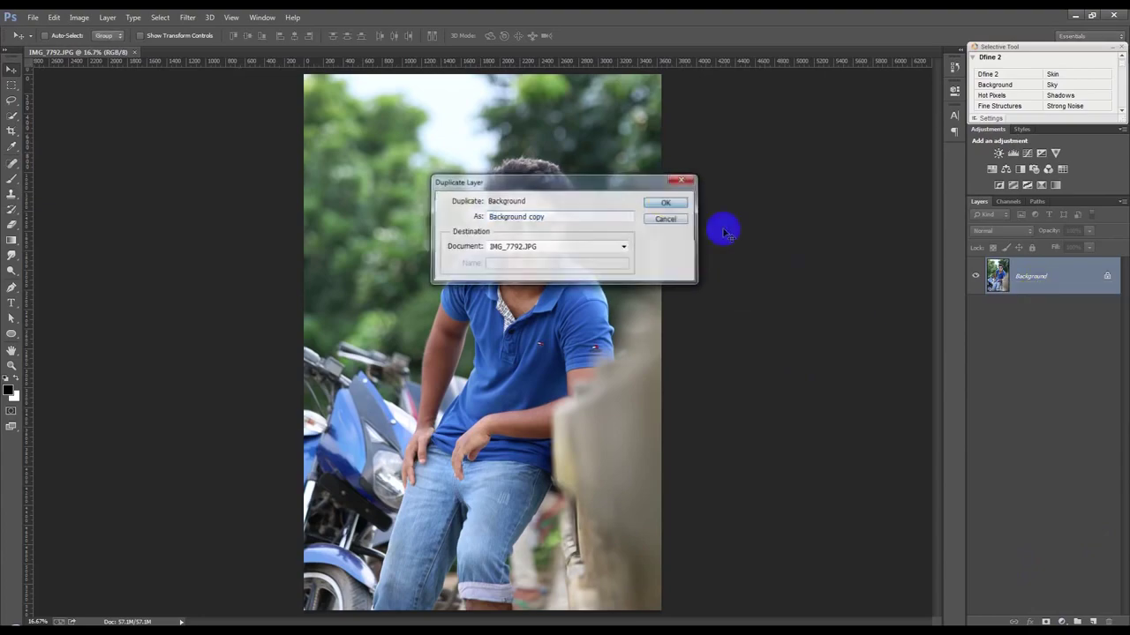
pyautogui.click(11, 287)
# Zoom in on the hand by the motorbike and begin a pen path up the finger edge
pyautogui.click(491, 544)
pyautogui.moveTo(490, 544); pyautogui.dragTo(505, 540)
pyautogui.click(503, 536)
pyautogui.click(493, 503)
pyautogui.click(499, 463)
pyautogui.moveTo(496, 458)
pyautogui.mouseDown()
pyautogui.moveTo(499, 490)
pyautogui.moveTo(481, 413)
pyautogui.mouseUp()
pyautogui.click(477, 382)
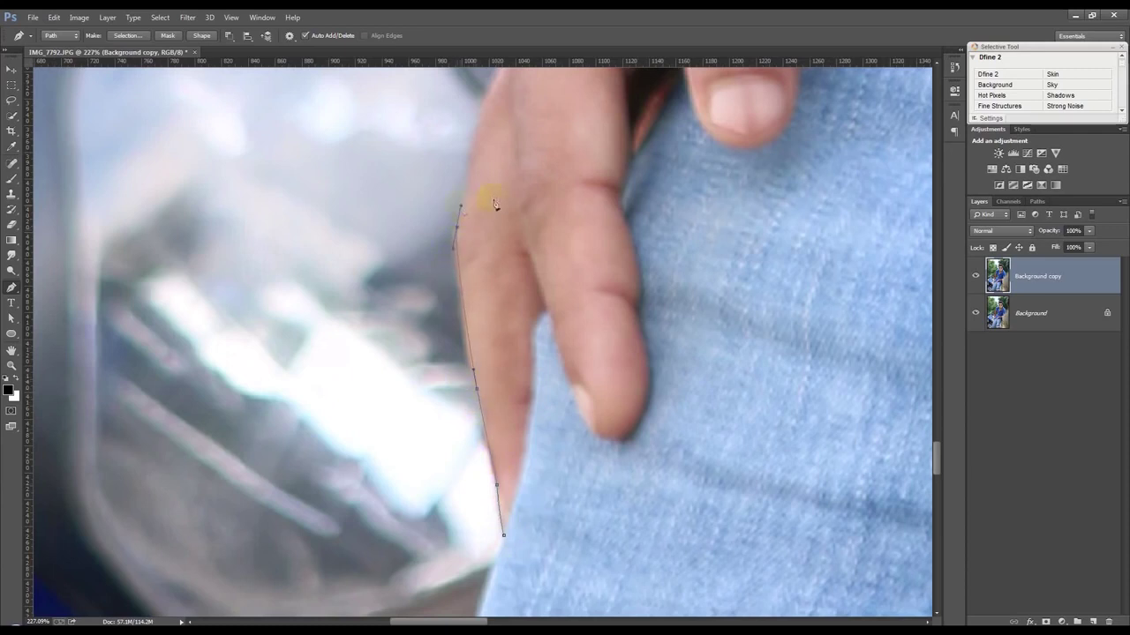
# Extend the pen path up the finger edge past the knuckle
pyautogui.moveTo(504, 370); pyautogui.dragTo(411, 455)
pyautogui.click(392, 377)
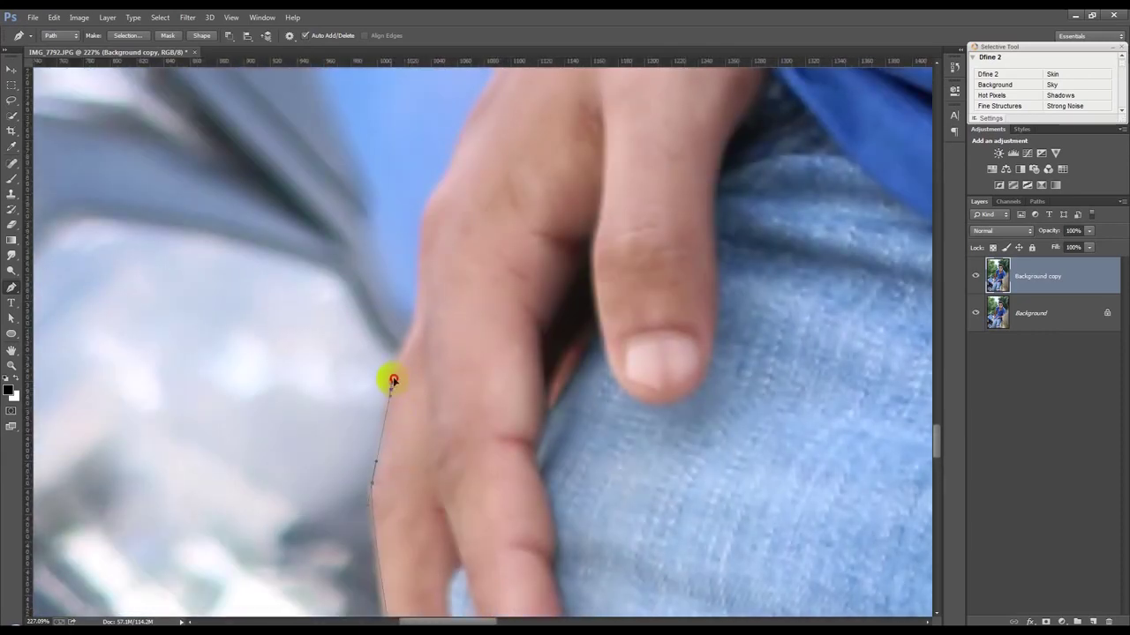
pyautogui.click(419, 300)
pyautogui.click(422, 212)
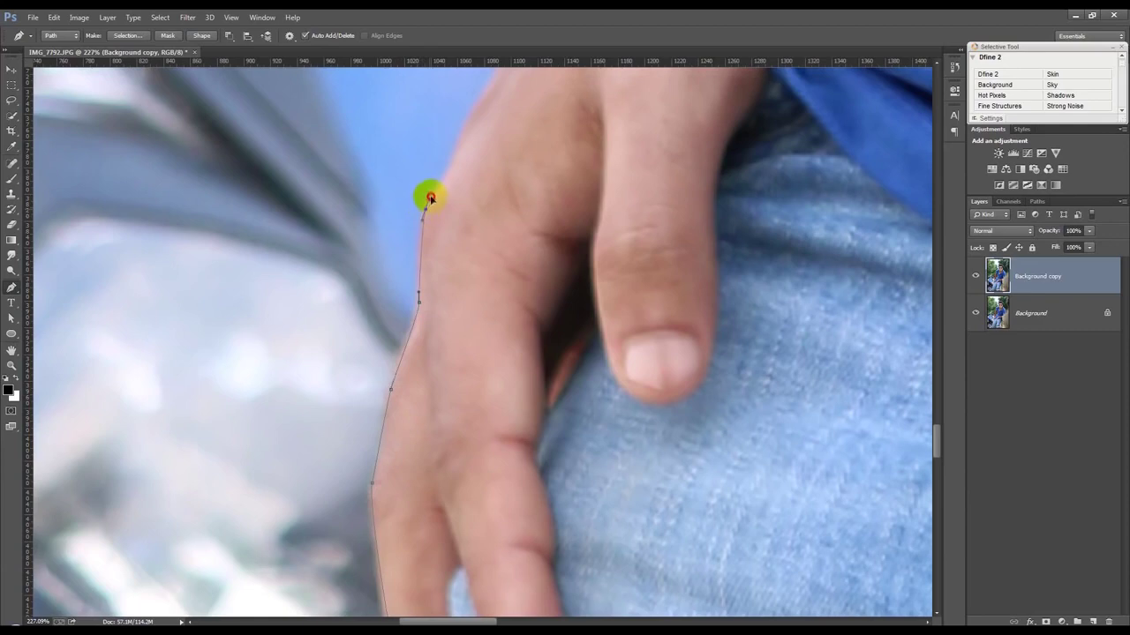
pyautogui.click(431, 196)
pyautogui.click(446, 164)
pyautogui.click(455, 142)
pyautogui.click(464, 120)
# Continue the path along the back of the hand, around the wrist and up the arm
pyautogui.moveTo(492, 123); pyautogui.dragTo(364, 337)
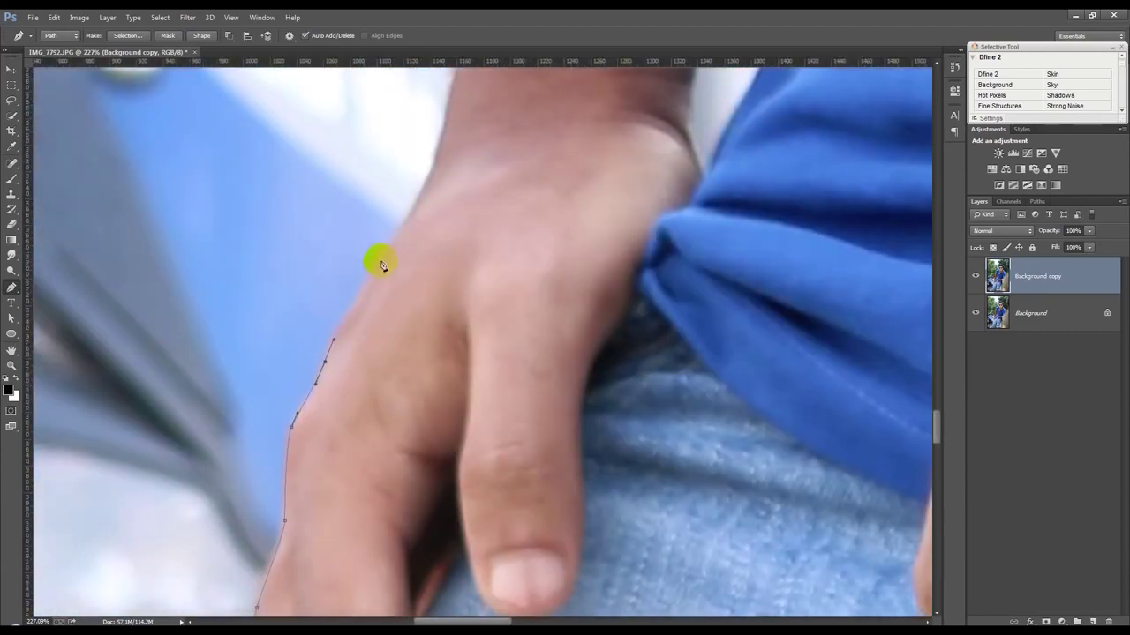
pyautogui.click(382, 257)
pyautogui.click(397, 233)
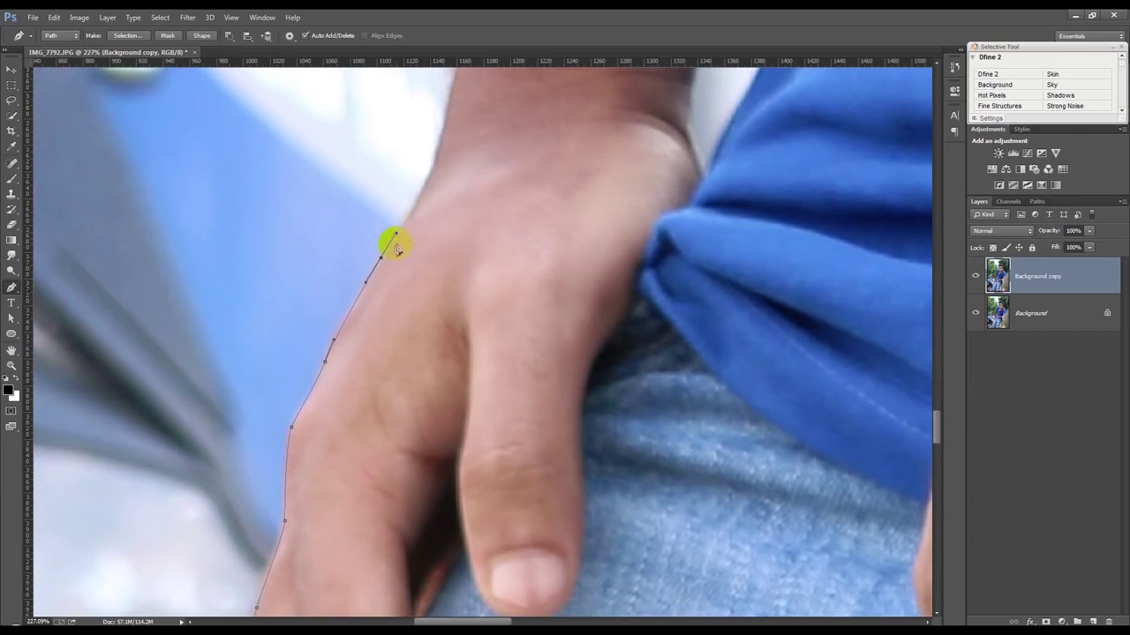
pyautogui.click(442, 139)
pyautogui.moveTo(445, 111)
pyautogui.mouseDown()
pyautogui.moveTo(360, 433)
pyautogui.moveTo(358, 330)
pyautogui.mouseUp()
pyautogui.moveTo(374, 211)
pyautogui.mouseDown()
pyautogui.moveTo(378, 174)
pyautogui.moveTo(378, 524)
pyautogui.mouseUp()
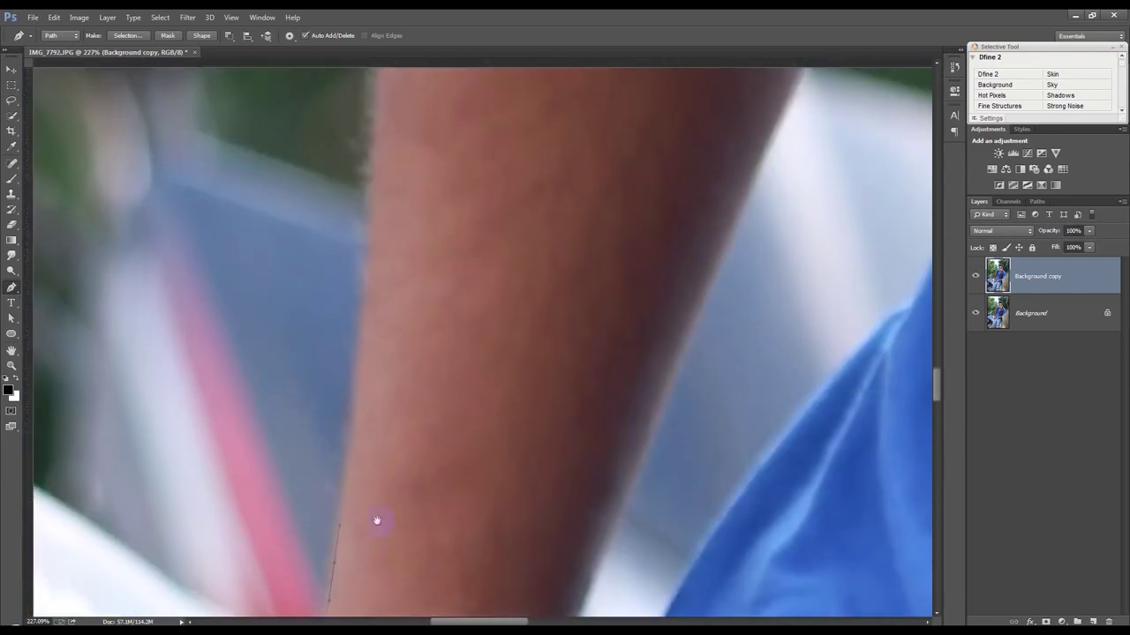
pyautogui.click(382, 102)
# Trace the upper arm to the sleeve and curve the path around the sleeve hem
pyautogui.moveTo(407, 201); pyautogui.dragTo(412, 342)
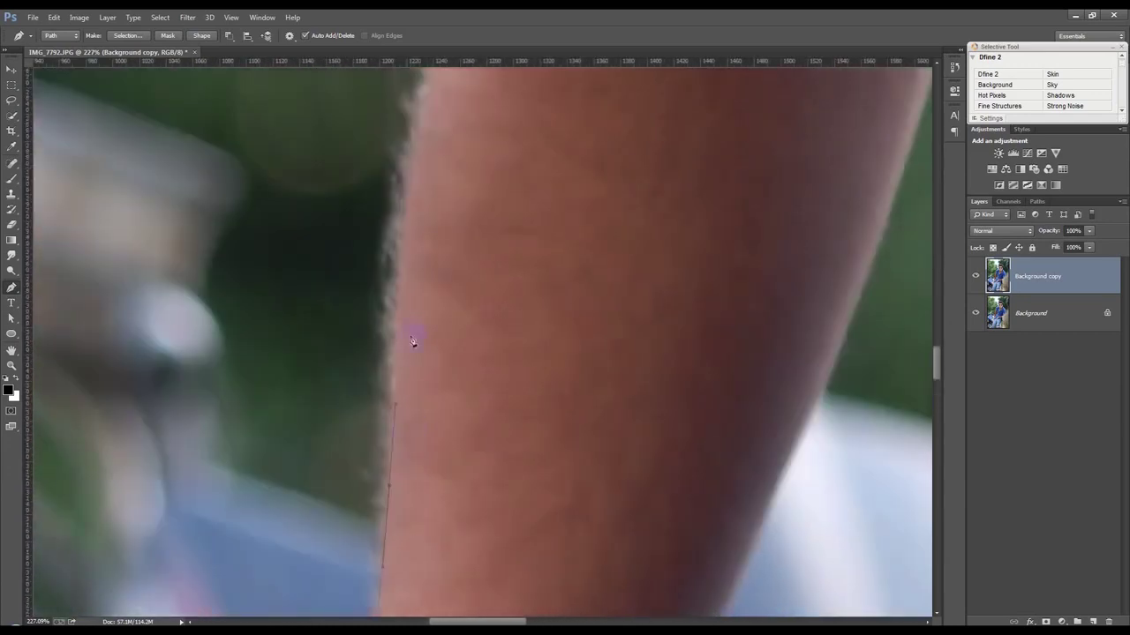
pyautogui.moveTo(436, 63); pyautogui.dragTo(444, 67)
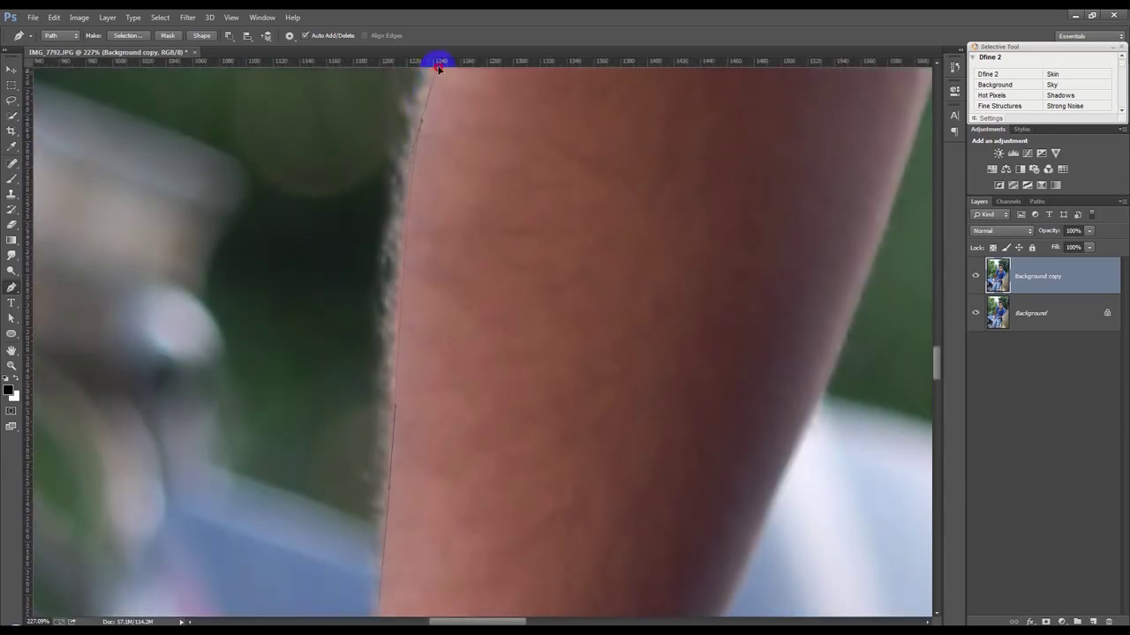
pyautogui.moveTo(454, 190); pyautogui.dragTo(424, 397)
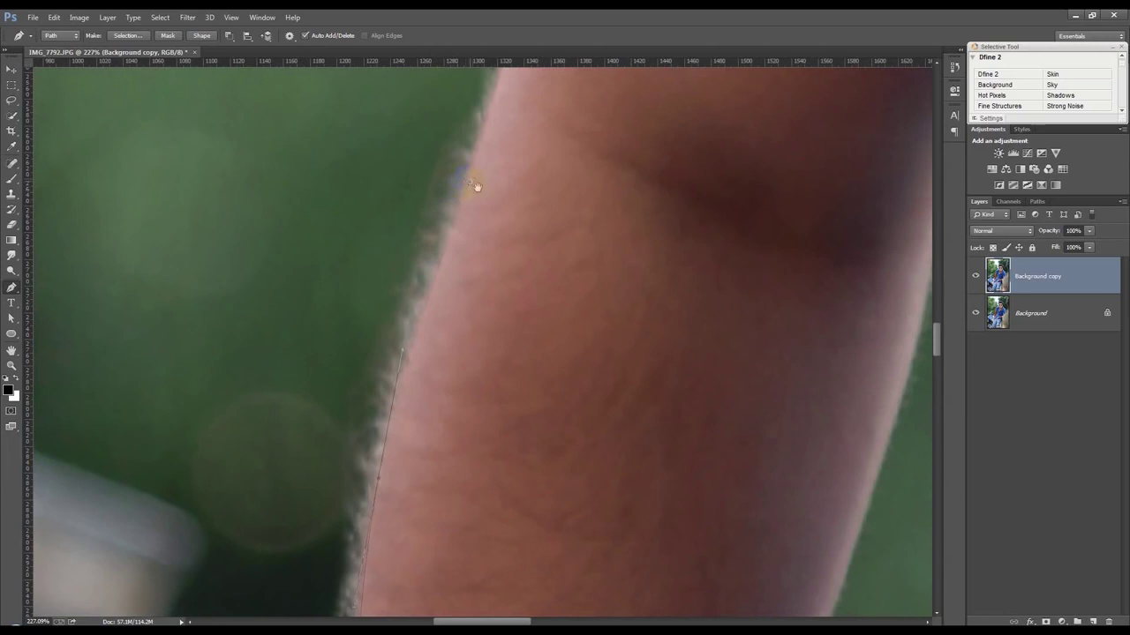
pyautogui.moveTo(476, 185); pyautogui.dragTo(459, 313)
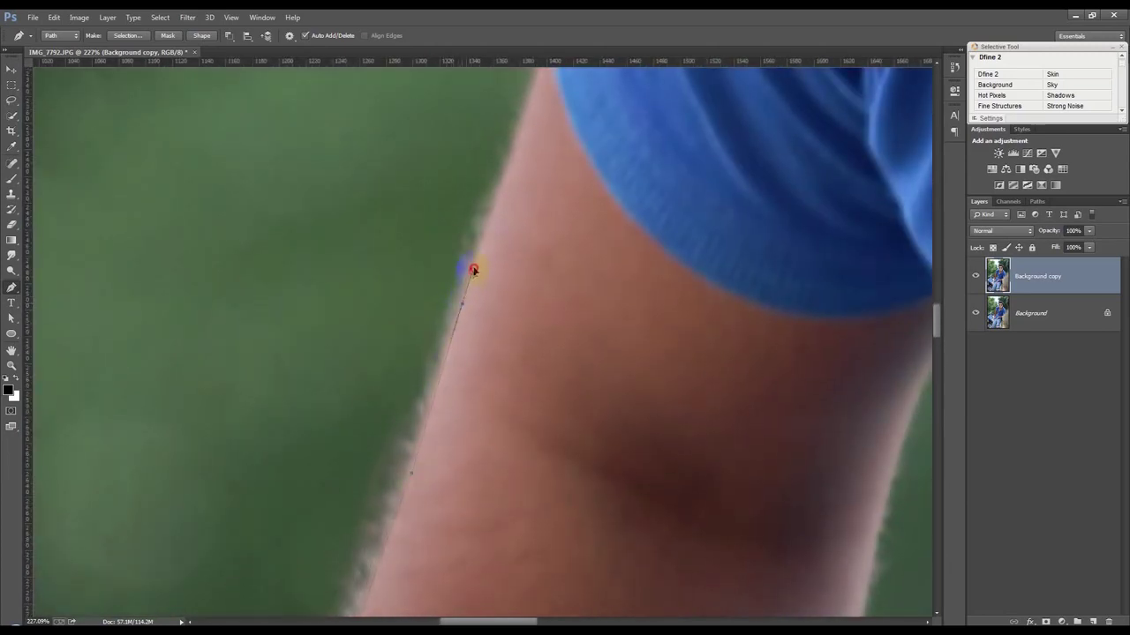
pyautogui.scroll(2, 549, 108)
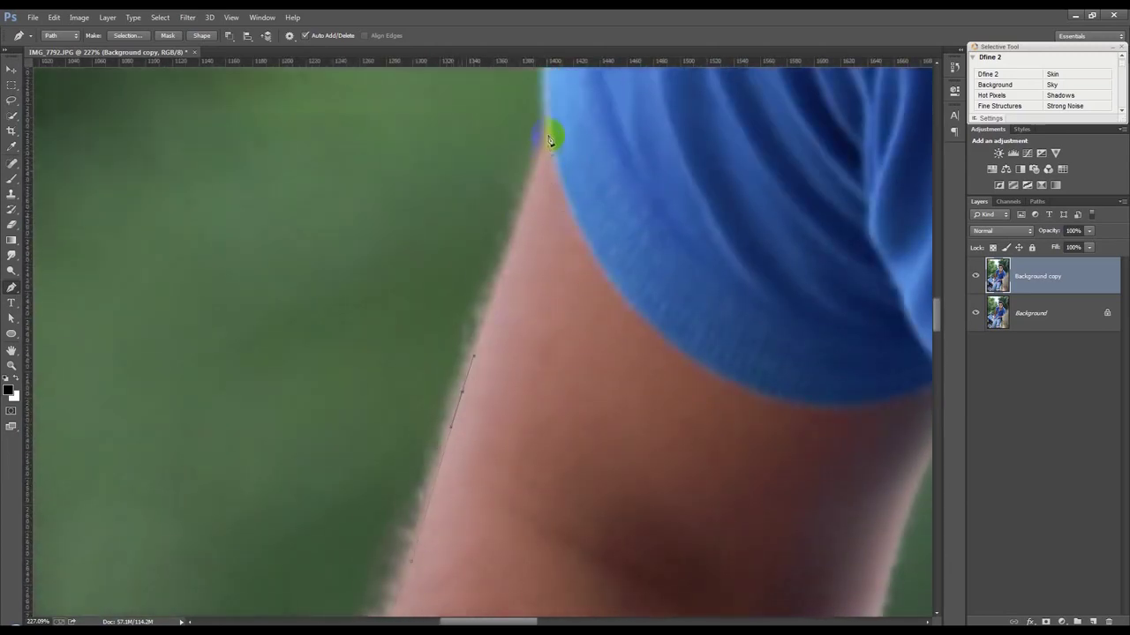
pyautogui.click(672, 356)
pyautogui.moveTo(675, 351); pyautogui.dragTo(779, 432)
pyautogui.moveTo(534, 373); pyautogui.dragTo(428, 365)
pyautogui.moveTo(651, 351); pyautogui.dragTo(695, 316)
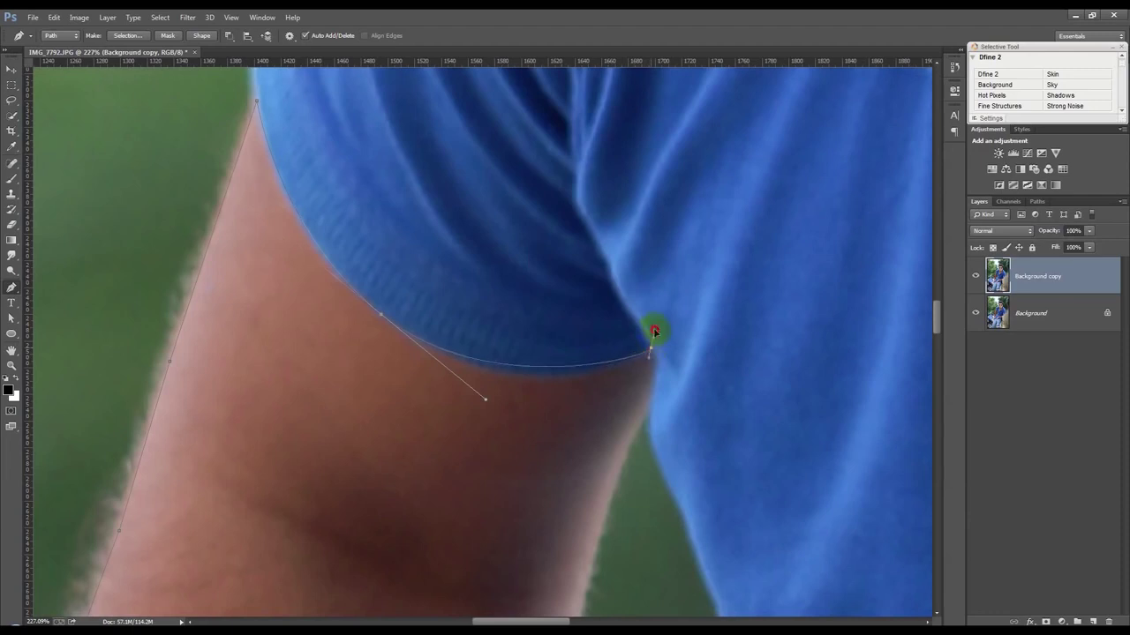
pyautogui.keyDown('alt'); pyautogui.click(650, 350); pyautogui.keyUp('alt')
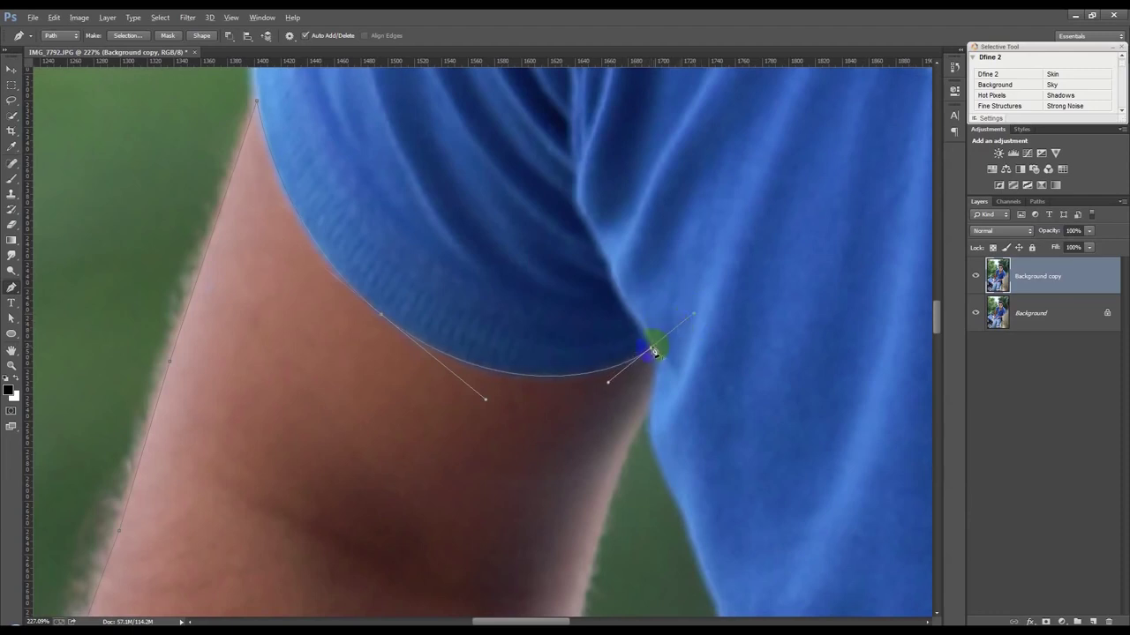
# Bring the path back down the inner arm from the sleeve
pyautogui.click(652, 396)
pyautogui.moveTo(618, 477); pyautogui.dragTo(566, 210)
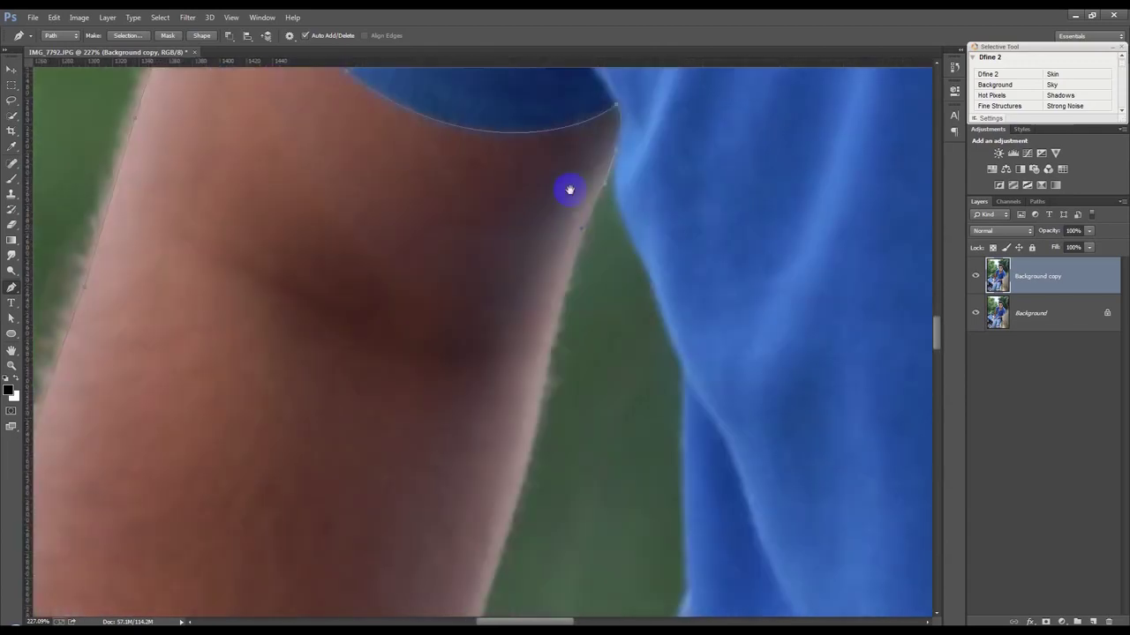
pyautogui.click(558, 217)
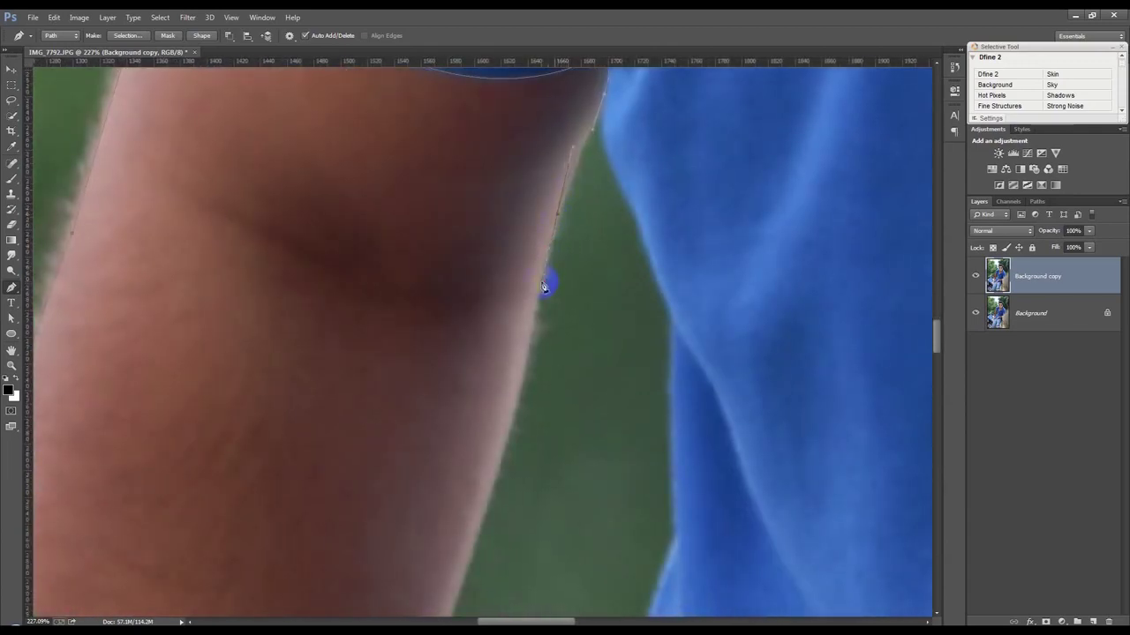
pyautogui.click(511, 402)
pyautogui.moveTo(501, 443); pyautogui.dragTo(504, 323)
pyautogui.click(527, 220)
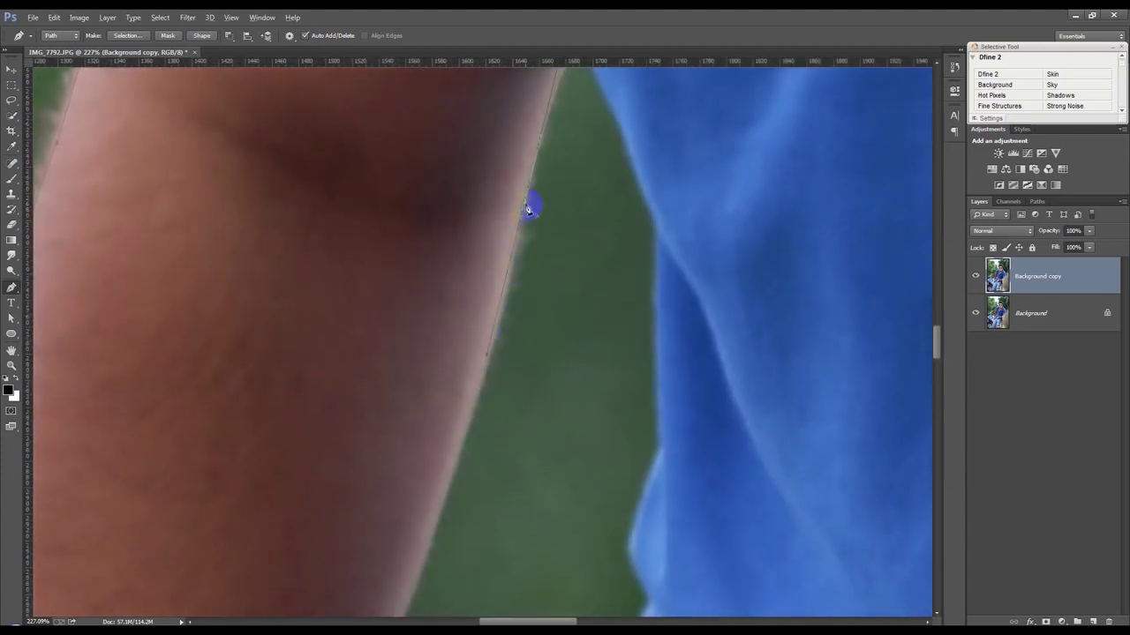
pyautogui.click(498, 337)
pyautogui.click(481, 393)
# Extend the path down the lower inner arm toward the wrist
pyautogui.moveTo(479, 401); pyautogui.dragTo(530, 237)
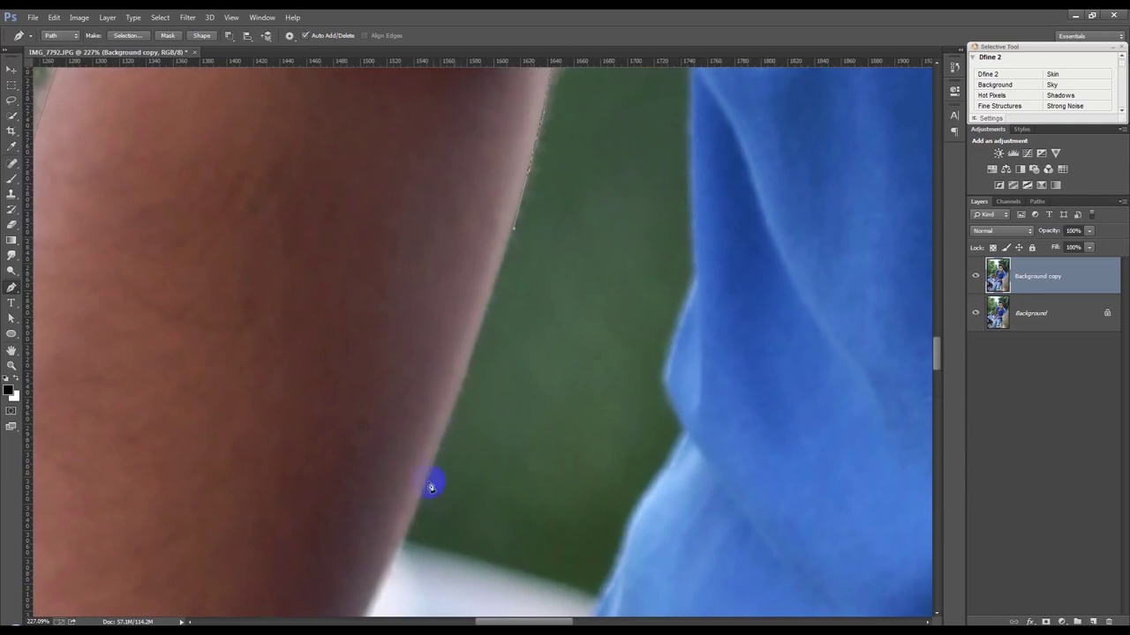
pyautogui.click(423, 498)
pyautogui.click(400, 541)
pyautogui.moveTo(438, 460); pyautogui.dragTo(479, 315)
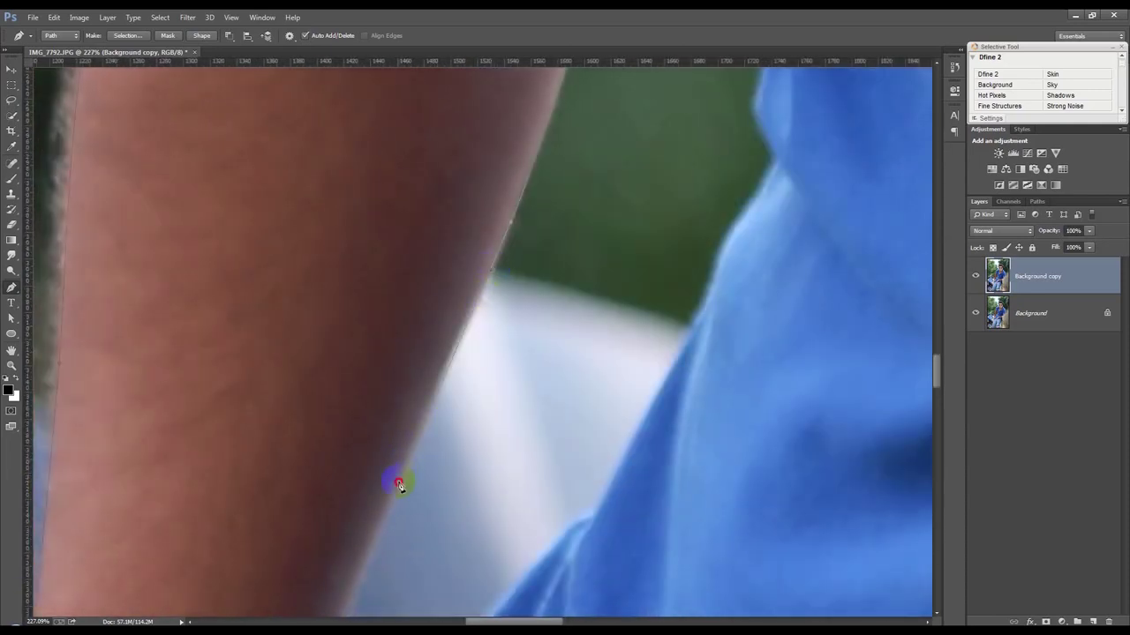
pyautogui.moveTo(399, 484); pyautogui.dragTo(507, 268)
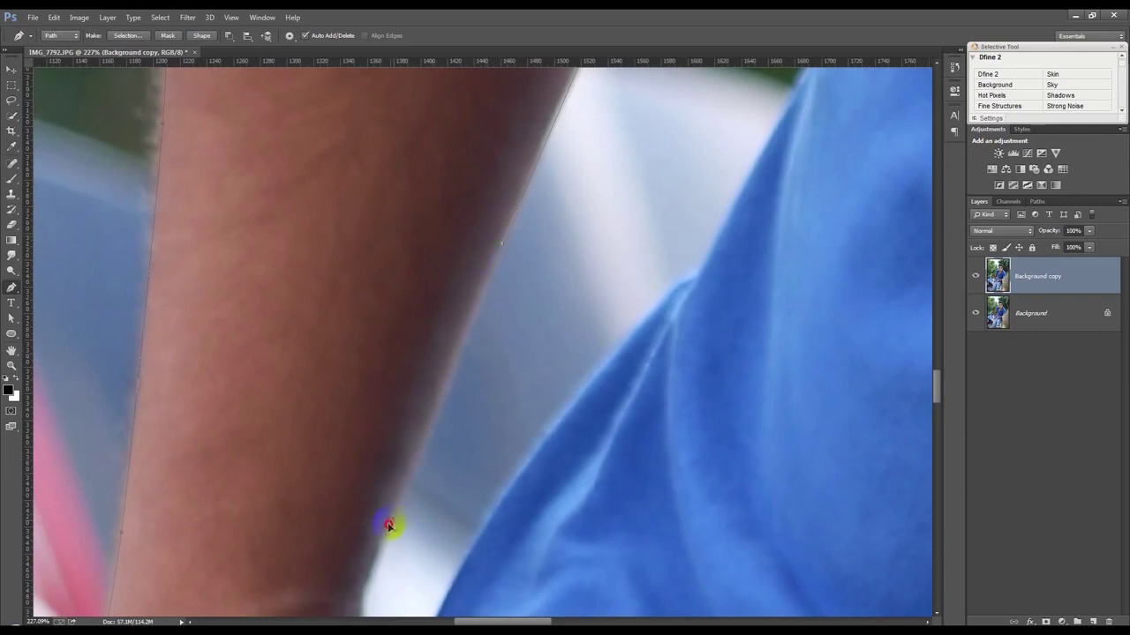
pyautogui.moveTo(403, 565); pyautogui.dragTo(345, 258)
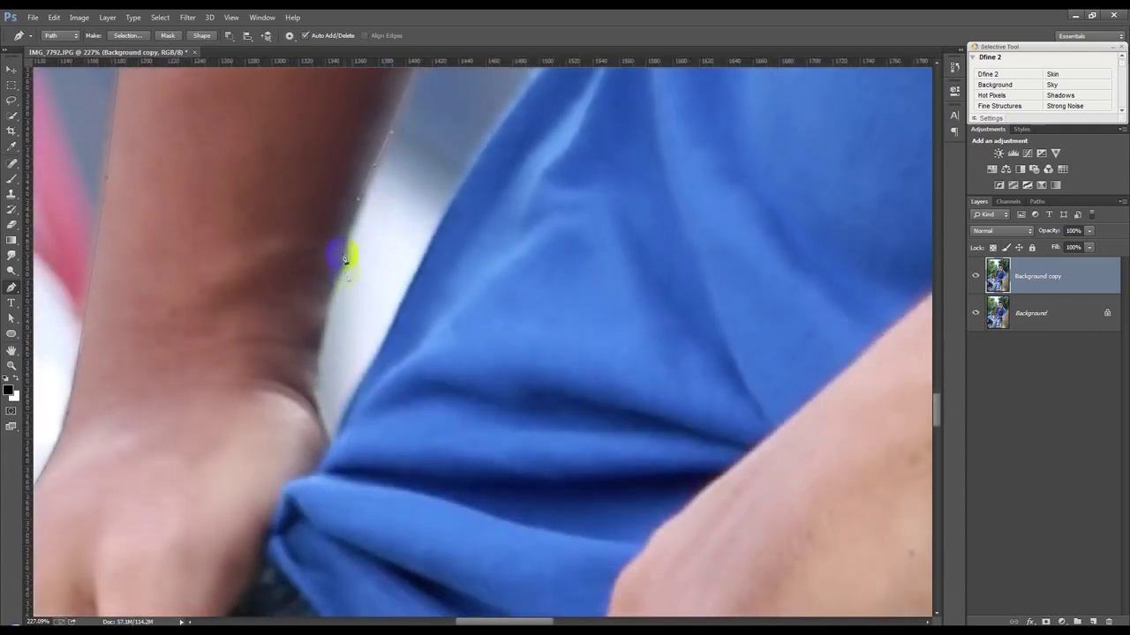
# Continue the path down the arm and wrist edge to the shirt edge
pyautogui.click(345, 260)
pyautogui.click(330, 291)
pyautogui.click(320, 338)
pyautogui.click(320, 411)
pyautogui.click(331, 450)
pyautogui.moveTo(332, 452); pyautogui.dragTo(433, 217)
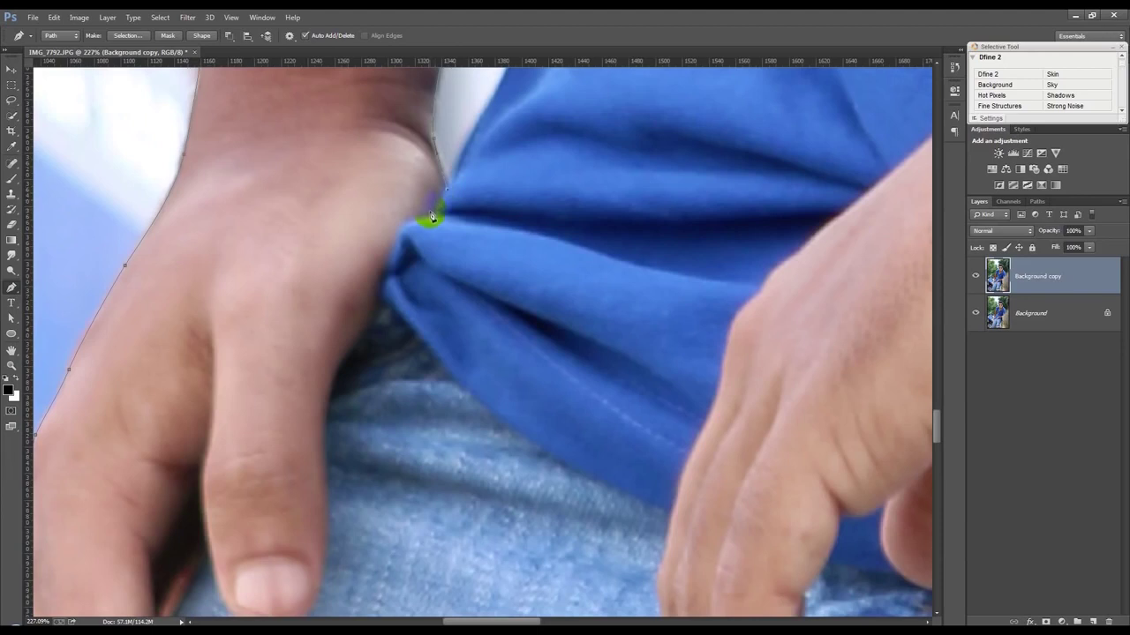
pyautogui.click(391, 250)
pyautogui.moveTo(391, 253); pyautogui.dragTo(353, 345)
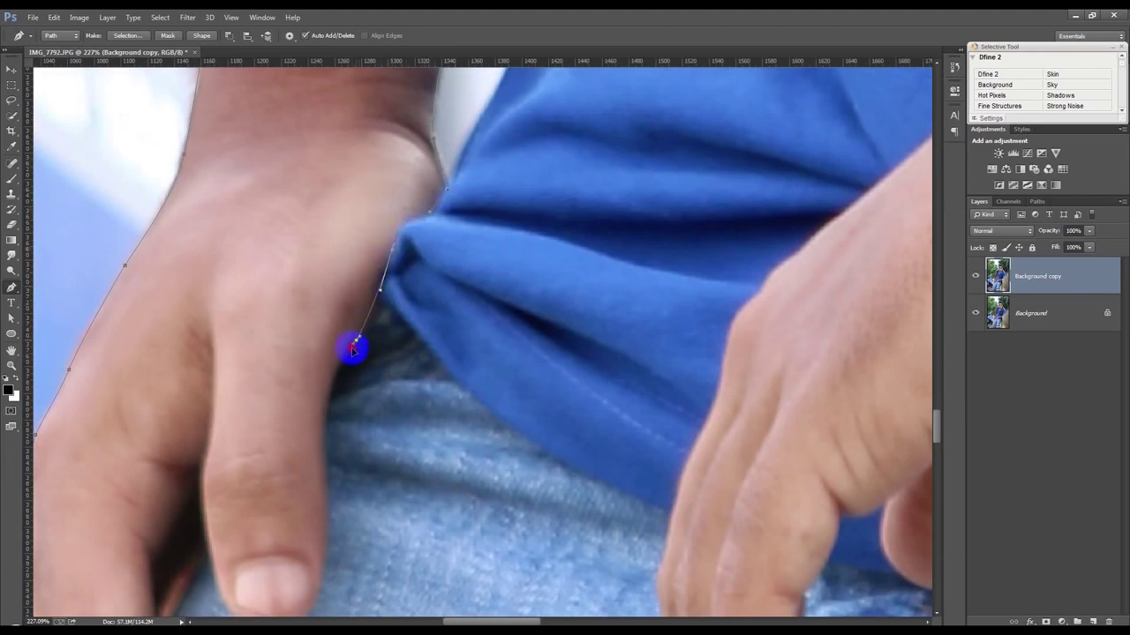
# Curve the path around each finger and fingertip
pyautogui.click(351, 353)
pyautogui.moveTo(323, 420)
pyautogui.mouseDown()
pyautogui.moveTo(319, 475)
pyautogui.moveTo(281, 239)
pyautogui.mouseUp()
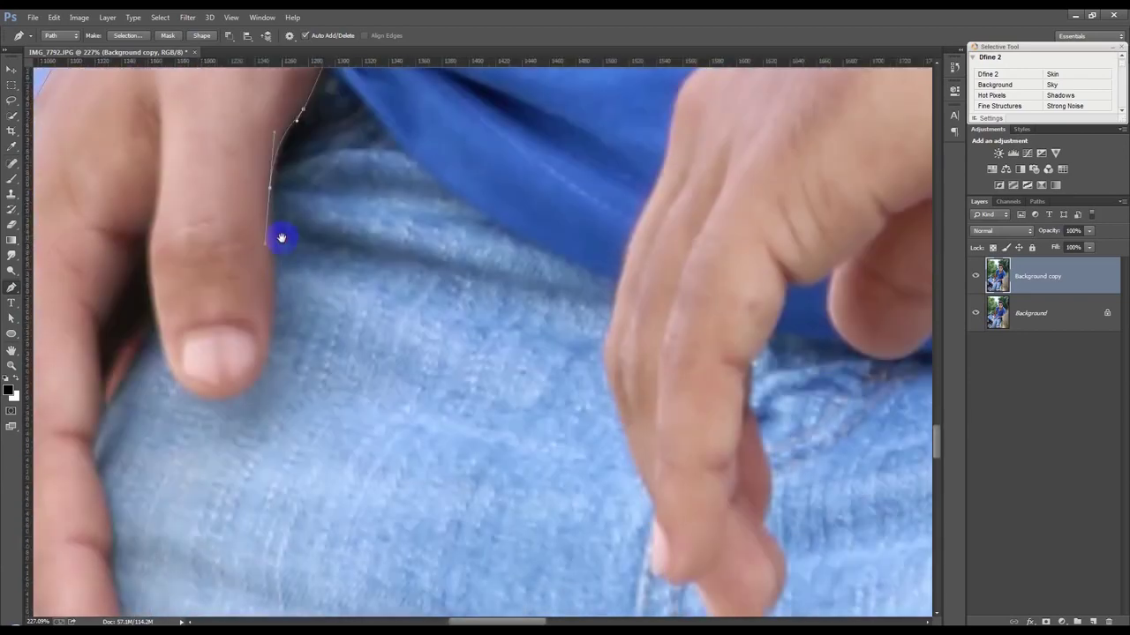
pyautogui.moveTo(262, 373); pyautogui.dragTo(234, 414)
pyautogui.moveTo(164, 354); pyautogui.dragTo(152, 298)
pyautogui.moveTo(172, 249); pyautogui.dragTo(357, 240)
pyautogui.moveTo(343, 312)
pyautogui.mouseDown()
pyautogui.moveTo(298, 403)
pyautogui.moveTo(282, 407)
pyautogui.mouseUp()
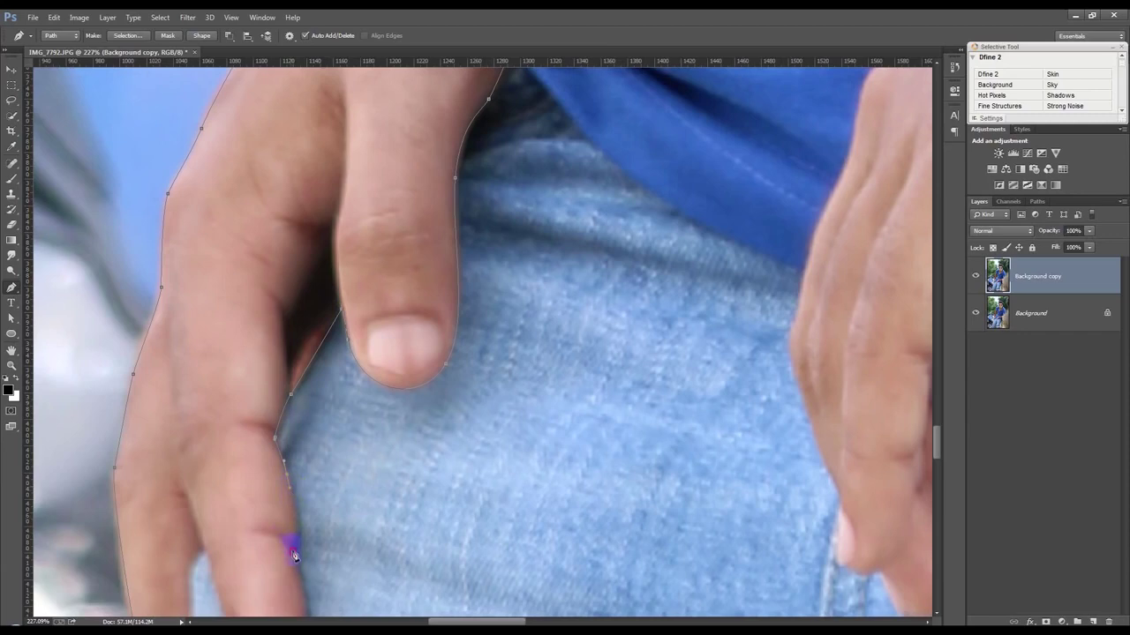
pyautogui.moveTo(308, 554); pyautogui.dragTo(329, 372)
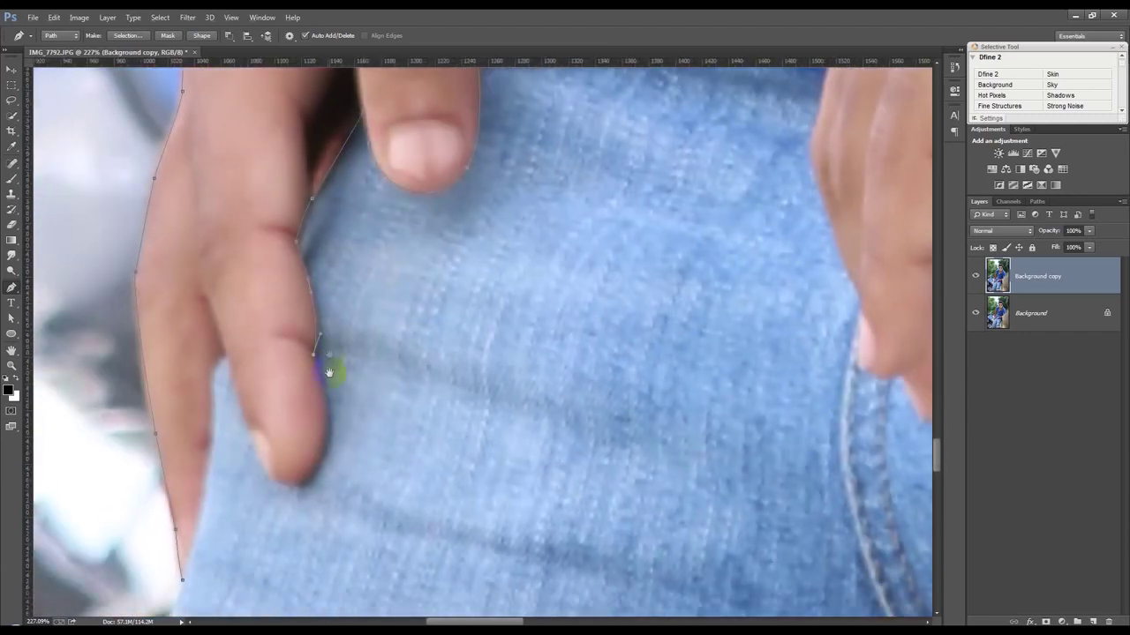
pyautogui.moveTo(319, 463)
pyautogui.mouseDown()
pyautogui.moveTo(294, 505)
pyautogui.moveTo(228, 360)
pyautogui.mouseUp()
# Run the path down the last finger edge and close it at the start point
pyautogui.click(224, 355)
pyautogui.click(214, 409)
pyautogui.click(210, 466)
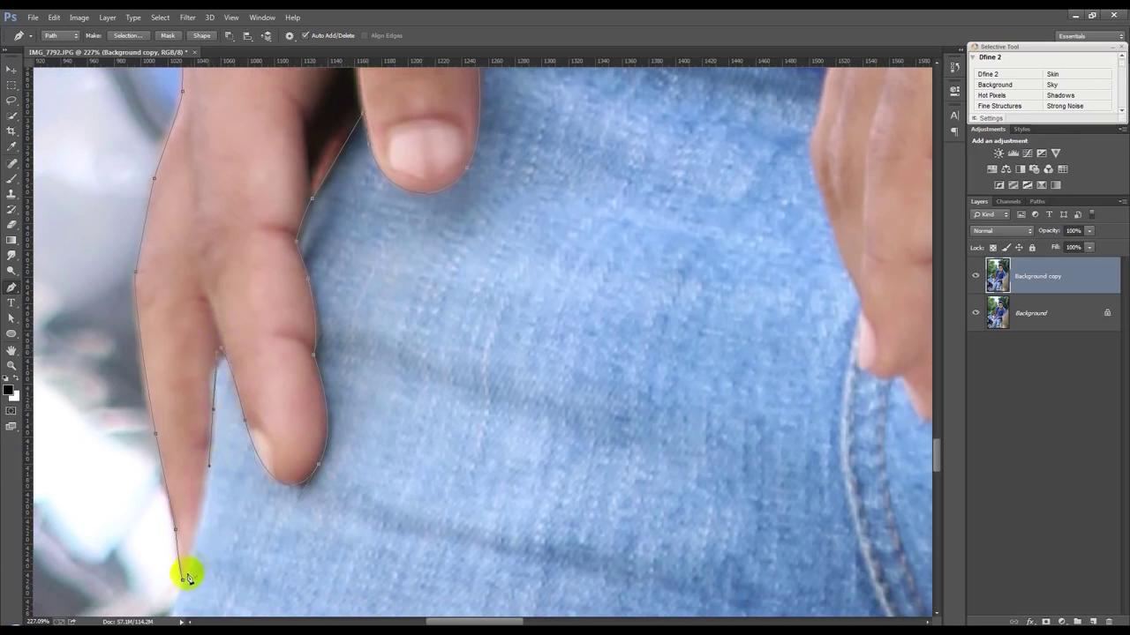
pyautogui.moveTo(180, 580); pyautogui.dragTo(164, 597)
# Refine the closing anchors along the finger edge, then zoom out to view the whole outline
pyautogui.click(227, 388)
pyautogui.click(217, 372)
pyautogui.click(212, 390)
pyautogui.click(202, 474)
pyautogui.moveTo(201, 475); pyautogui.dragTo(202, 483)
pyautogui.moveTo(181, 575); pyautogui.dragTo(194, 572)
pyautogui.scroll(-2, 194, 572)
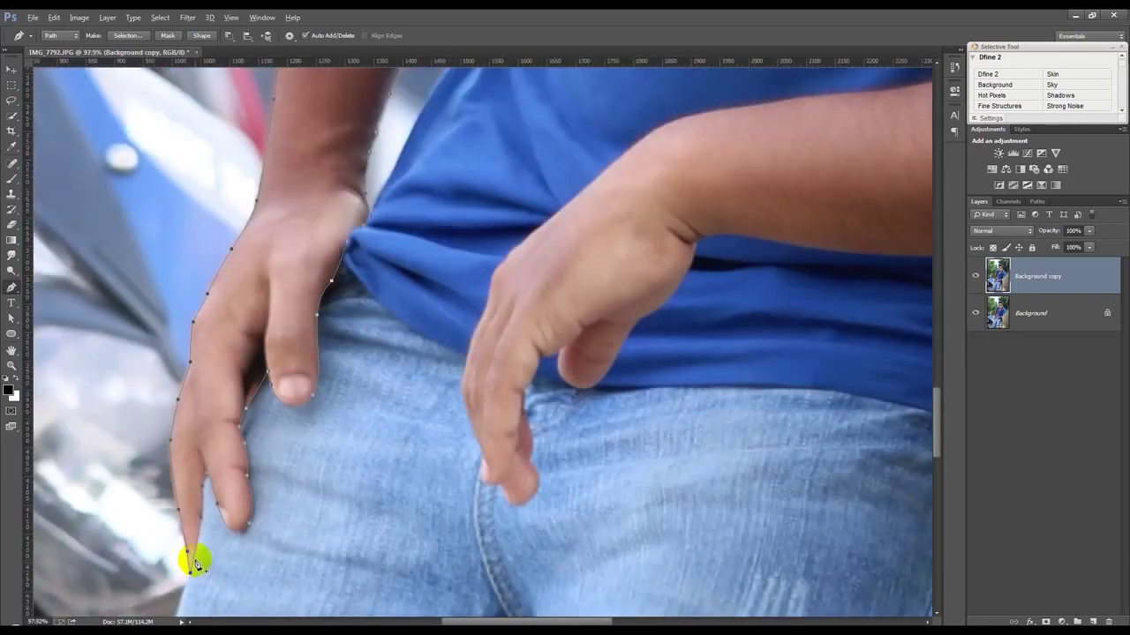
pyautogui.scroll(-2, 191, 556)
pyautogui.scroll(-2, 201, 547)
pyautogui.scroll(-2, 207, 543)
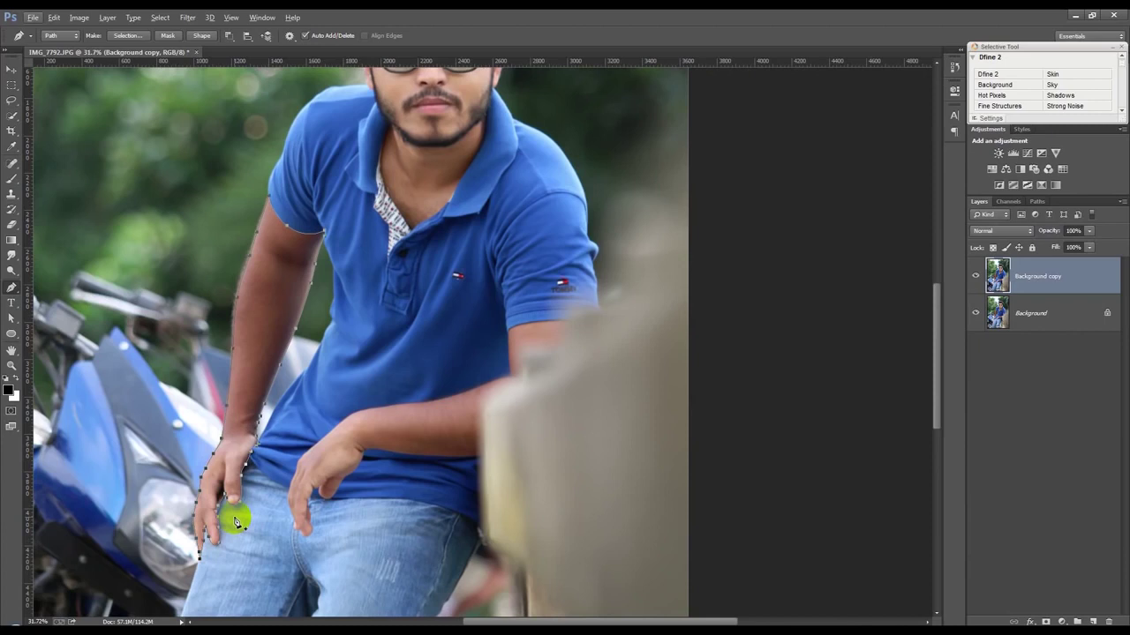
# Set the path to combine shapes, load it as a selection and contract it
pyautogui.click(229, 38)
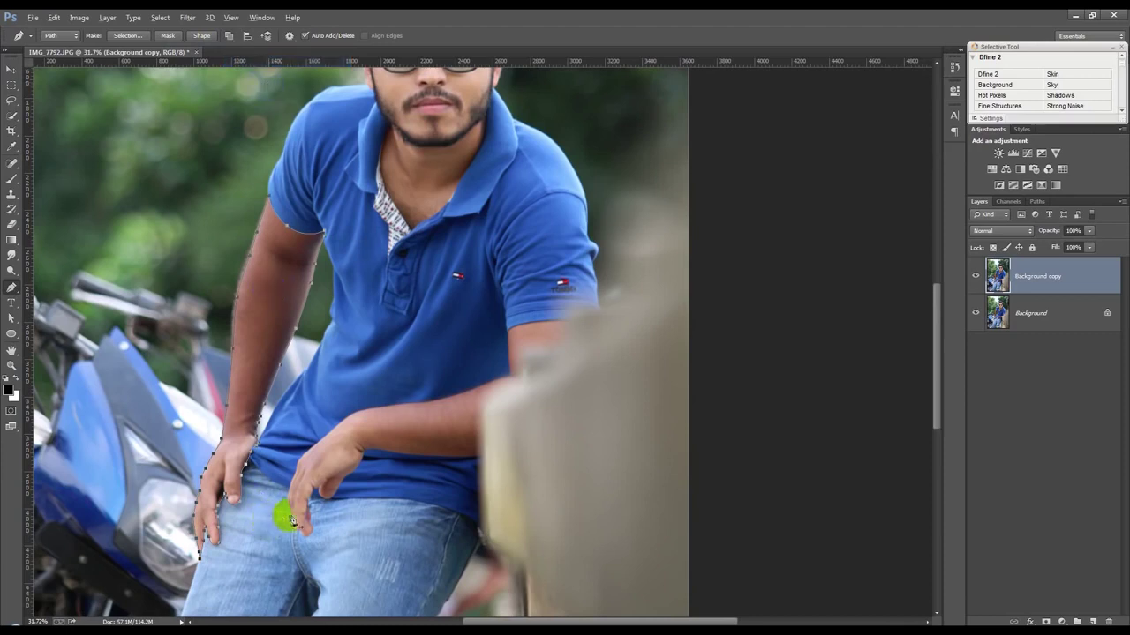
pyautogui.hotkey('ctrl', 'Return')
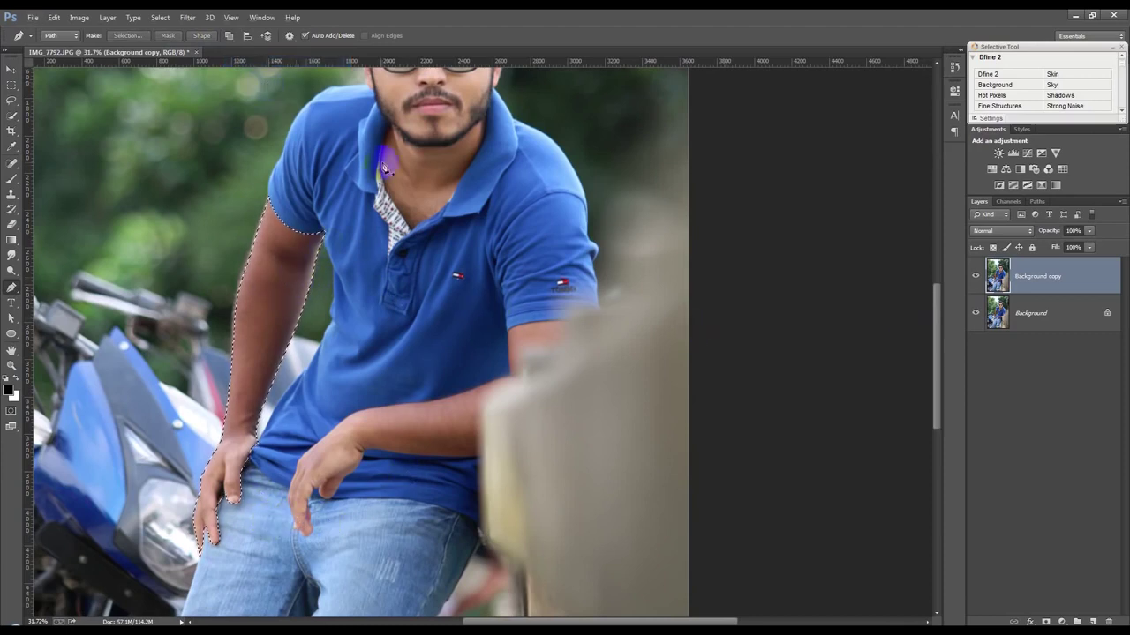
pyautogui.click(159, 17)
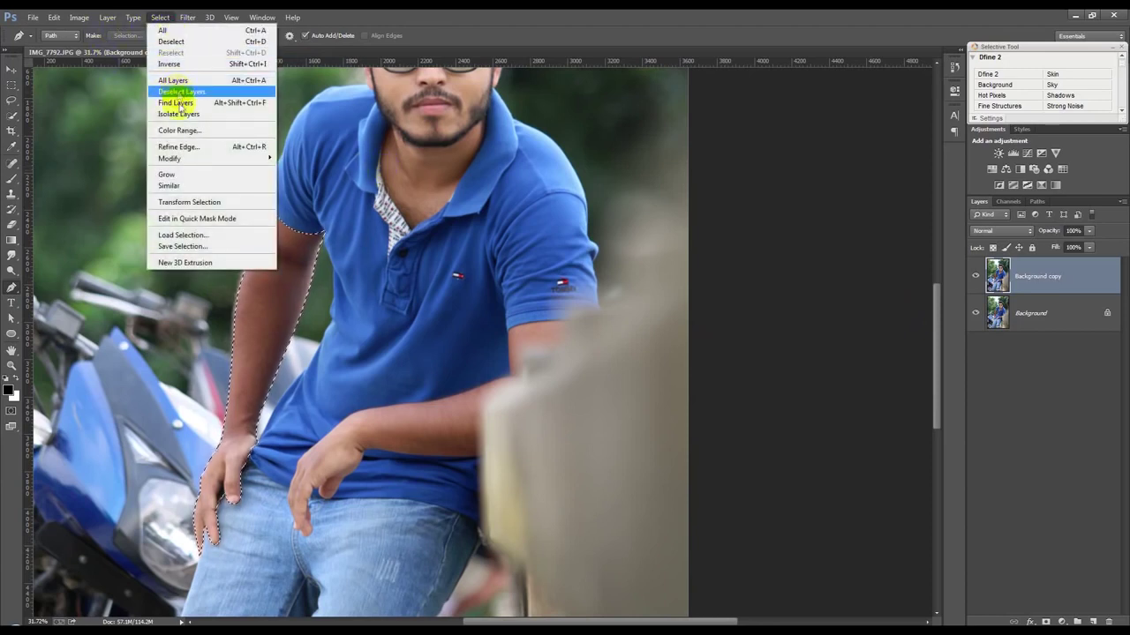
pyautogui.moveTo(169, 158)
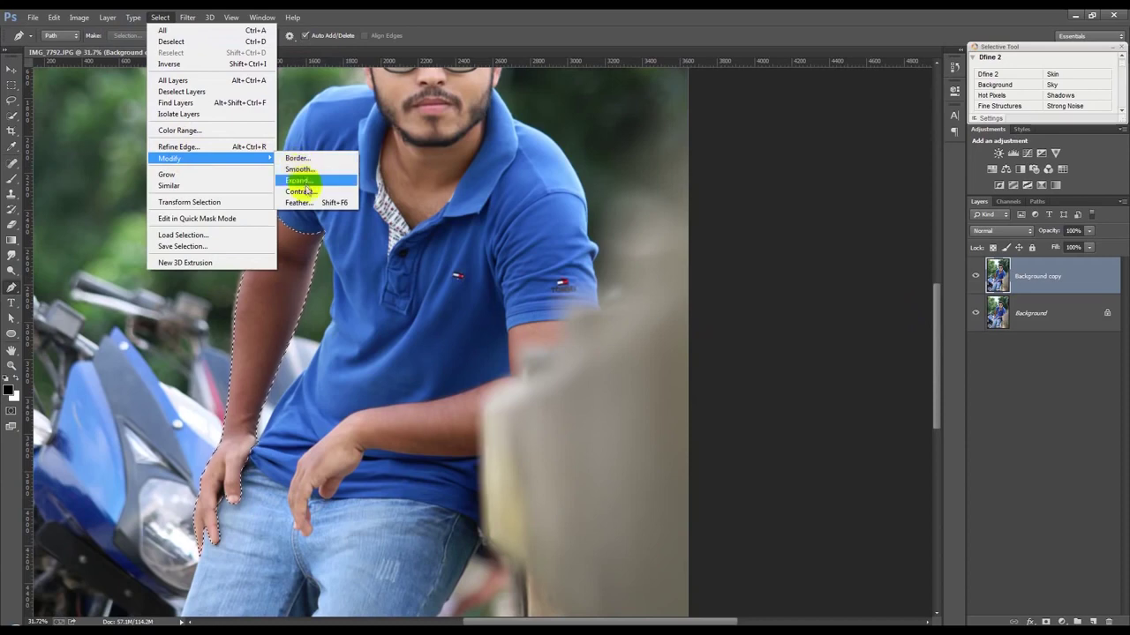
pyautogui.click(310, 193)
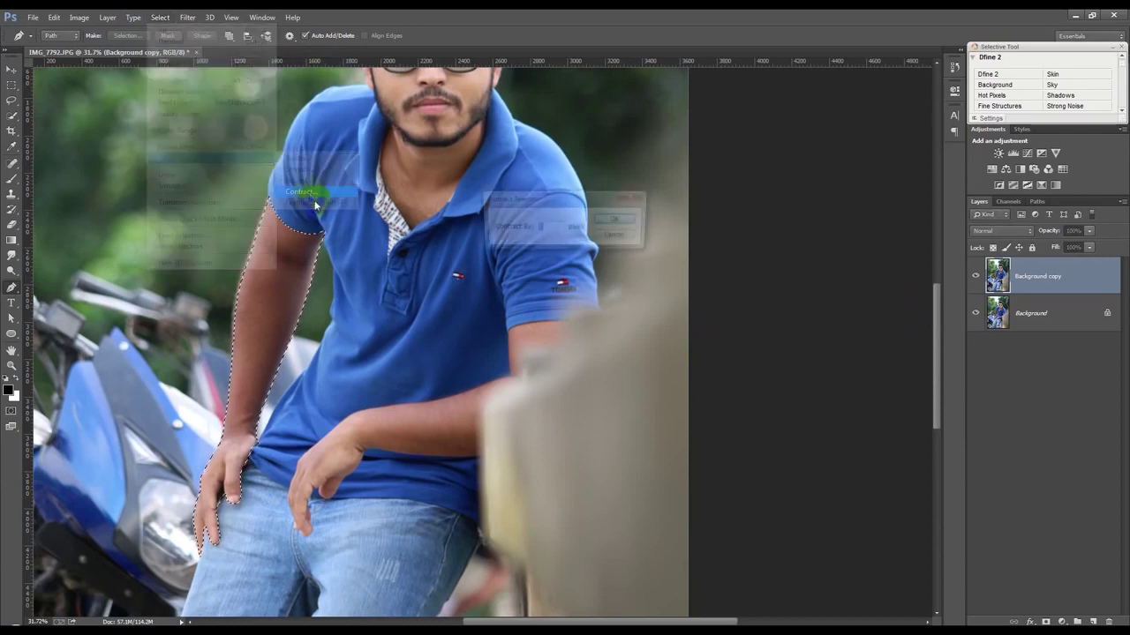
pyautogui.click(620, 235)
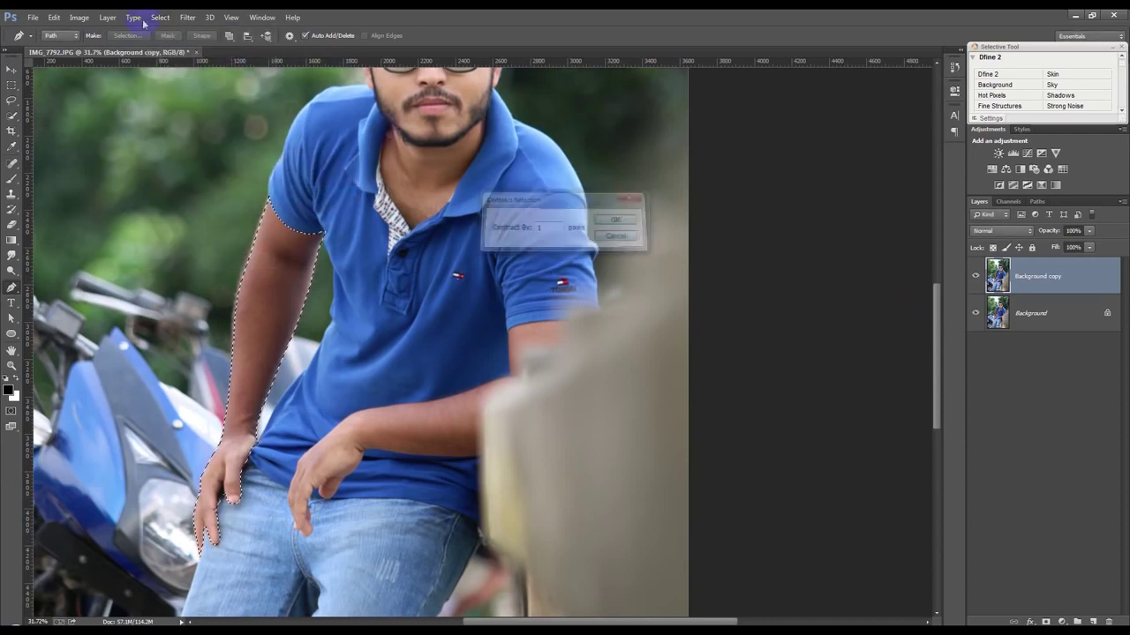
# Feather the arm selection and copy it onto a new Layer 1
pyautogui.click(188, 17)
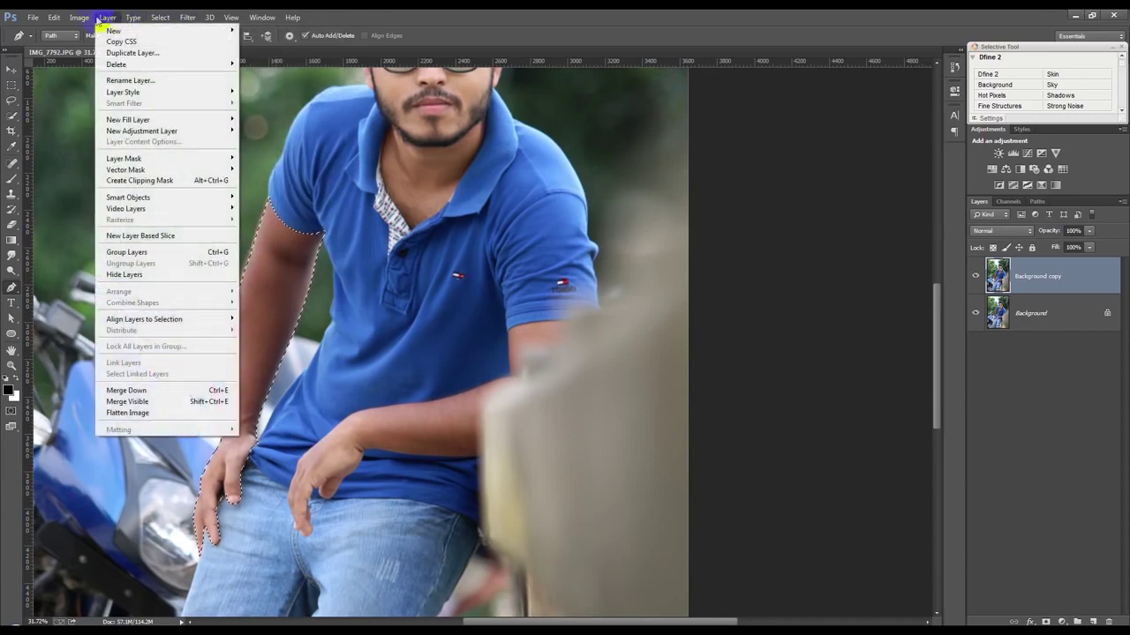
pyautogui.moveTo(177, 158)
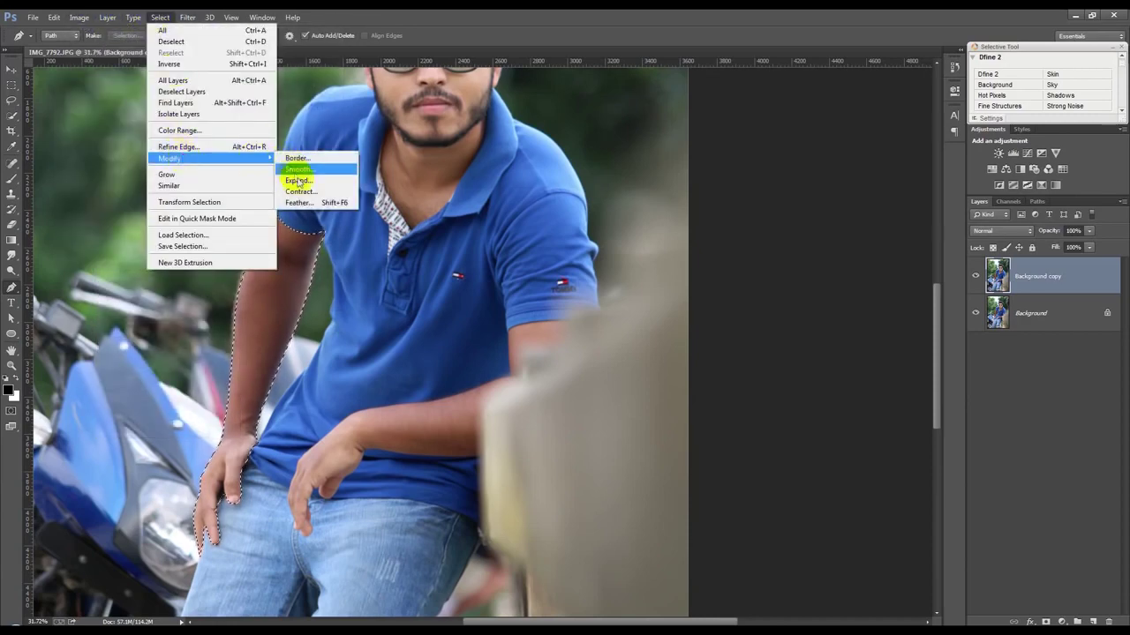
pyautogui.click(298, 203)
pyautogui.click(622, 220)
pyautogui.hotkey('ctrl', 'j')
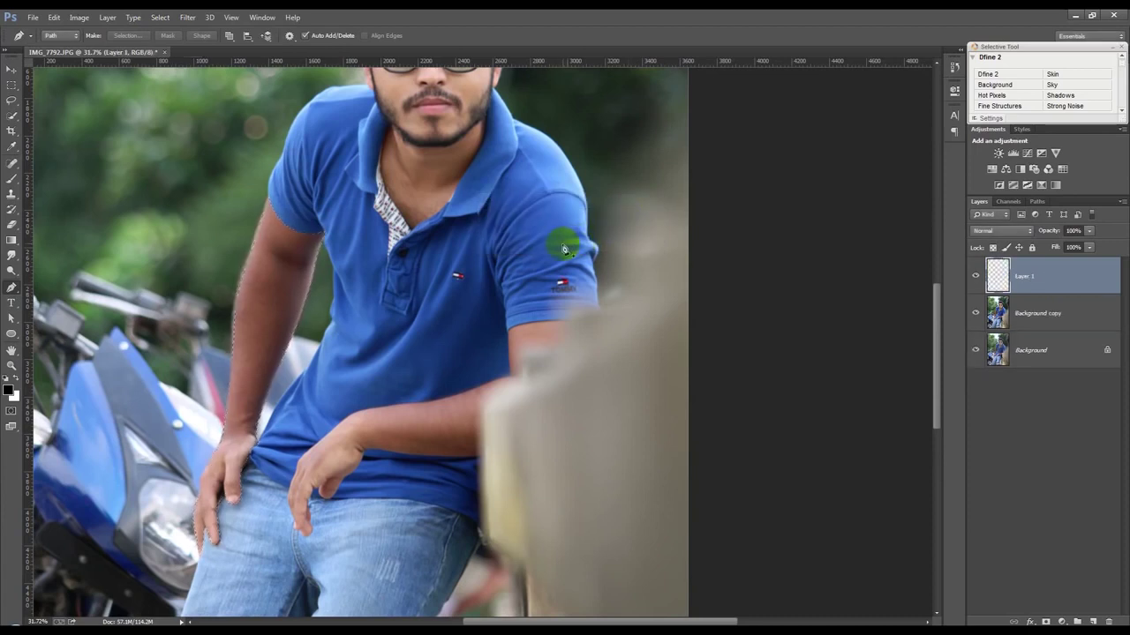
pyautogui.click(12, 68)
pyautogui.moveTo(979, 329); pyautogui.dragTo(982, 351)
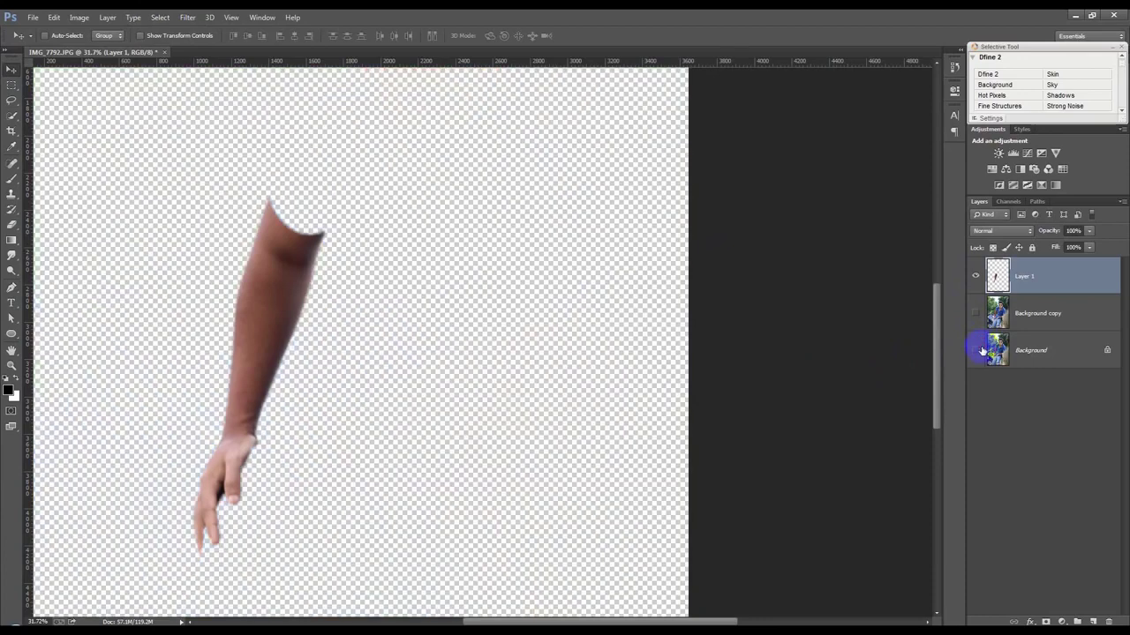
pyautogui.click(976, 350)
pyautogui.click(1024, 314)
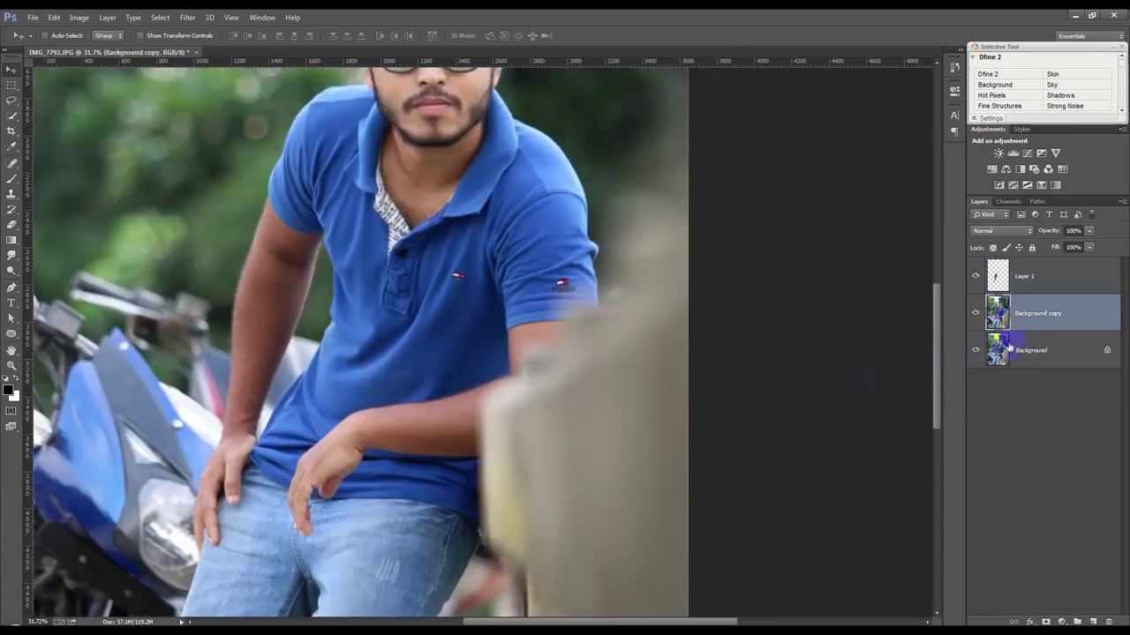
pyautogui.click(12, 287)
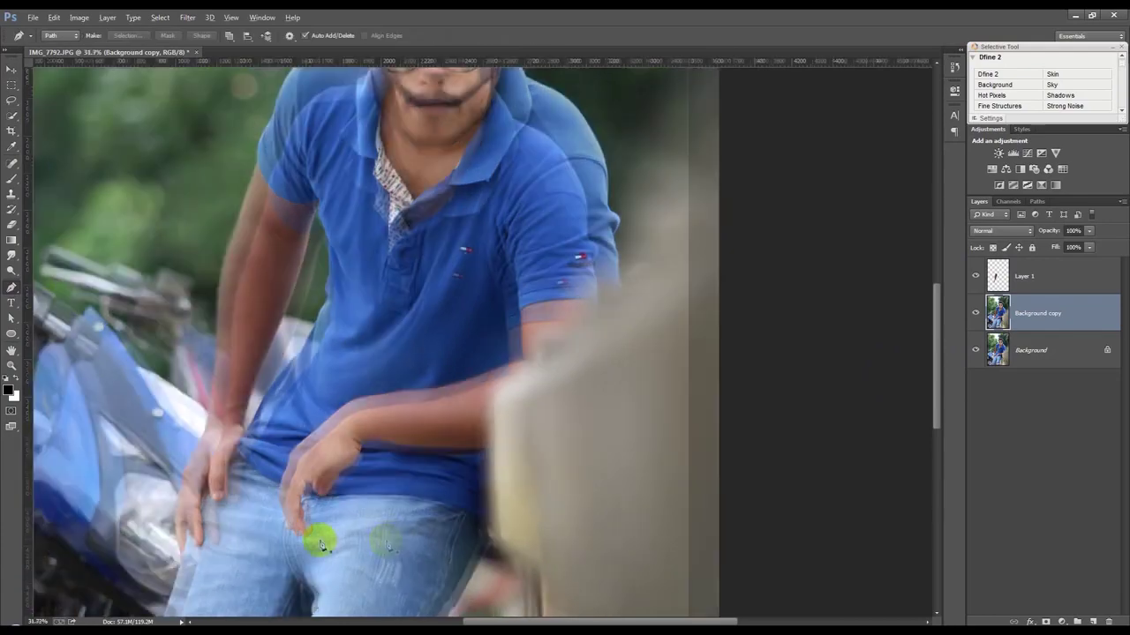
# Zoom in and start a curved pen path at the resting hand's fingertip, up the finger
pyautogui.scroll(3, 320, 545)
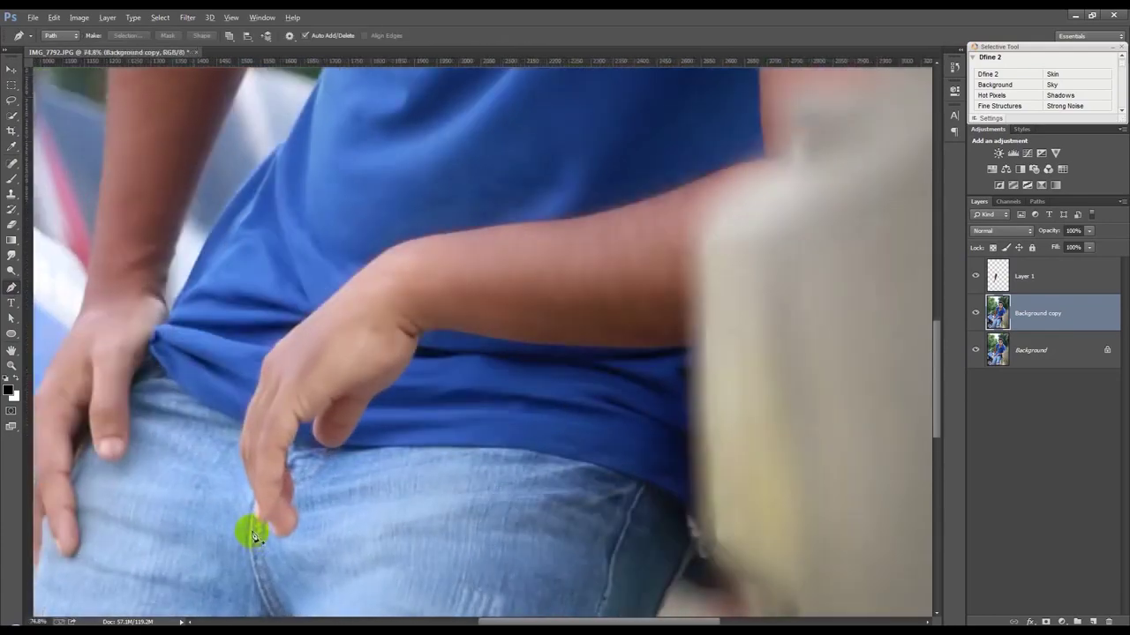
pyautogui.scroll(3, 317, 549)
pyautogui.scroll(2, 310, 556)
pyautogui.moveTo(306, 554)
pyautogui.mouseDown()
pyautogui.moveTo(278, 496)
pyautogui.moveTo(280, 510)
pyautogui.mouseUp()
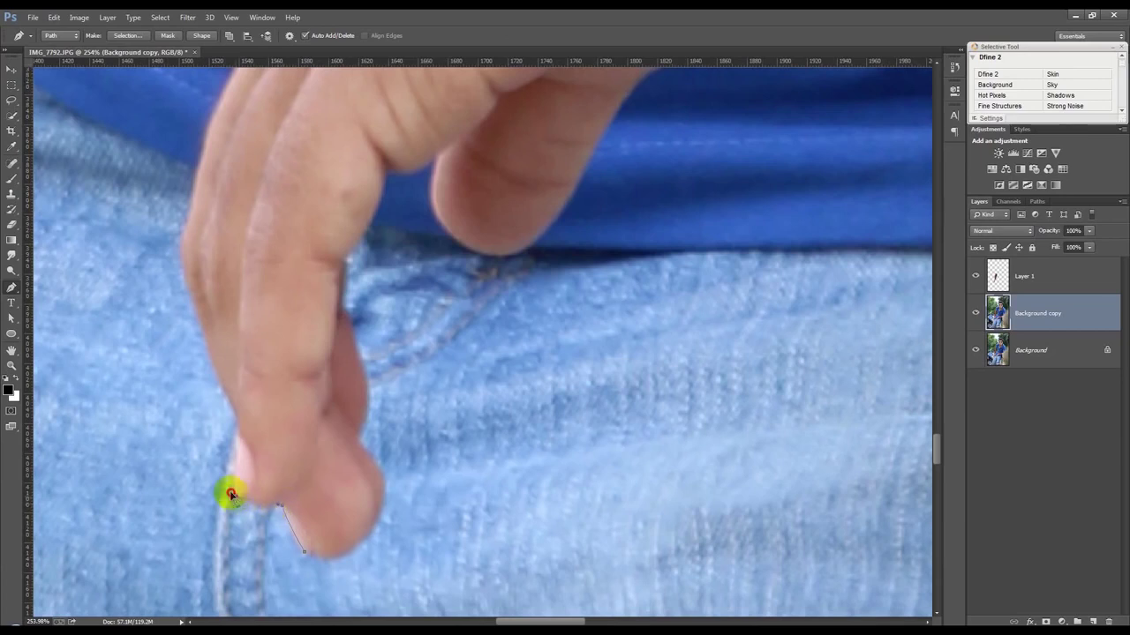
pyautogui.moveTo(226, 485); pyautogui.dragTo(232, 482)
pyautogui.moveTo(228, 484); pyautogui.dragTo(235, 498)
pyautogui.click(236, 415)
pyautogui.click(178, 249)
pyautogui.click(193, 202)
# Continue the path up the hand's outer edge past the wrist along the forearm
pyautogui.moveTo(193, 196); pyautogui.dragTo(164, 396)
pyautogui.moveTo(182, 304); pyautogui.dragTo(192, 283)
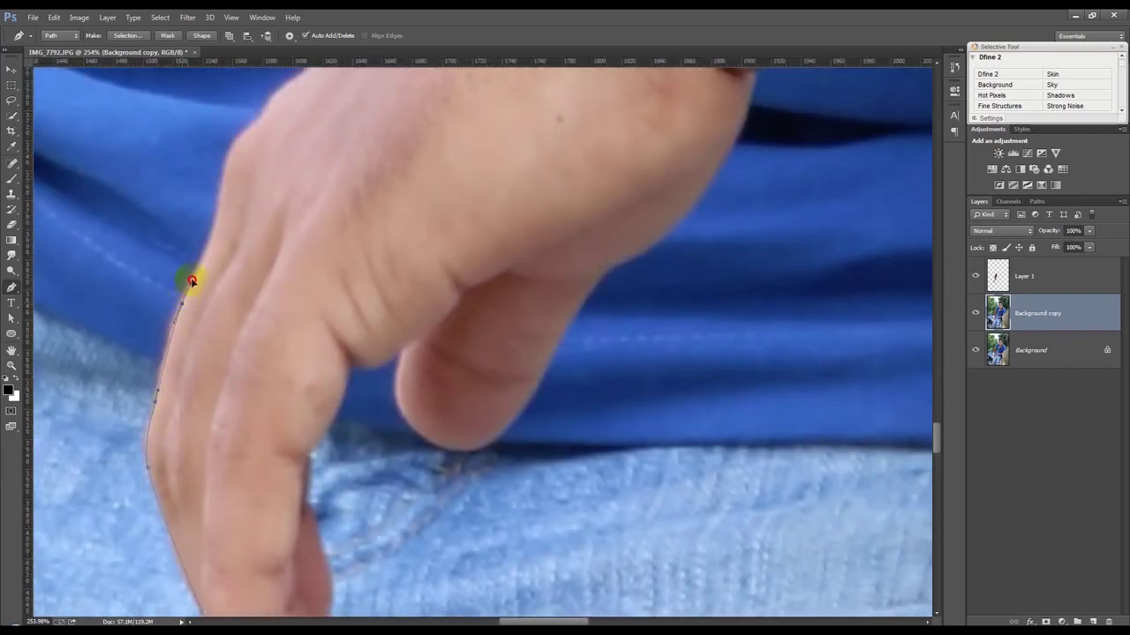
pyautogui.moveTo(220, 208); pyautogui.dragTo(224, 183)
pyautogui.moveTo(258, 121)
pyautogui.mouseDown()
pyautogui.moveTo(295, 99)
pyautogui.moveTo(226, 330)
pyautogui.moveTo(246, 291)
pyautogui.mouseUp()
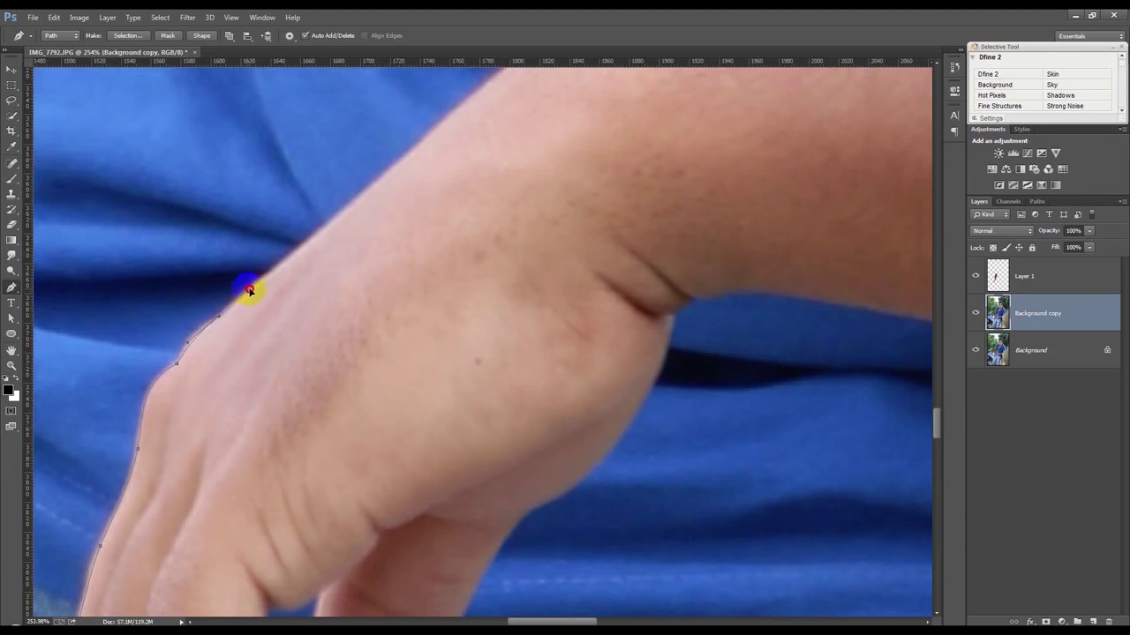
pyautogui.moveTo(420, 143)
pyautogui.mouseDown()
pyautogui.moveTo(448, 120)
pyautogui.moveTo(203, 390)
pyautogui.mouseUp()
pyautogui.moveTo(306, 283); pyautogui.dragTo(331, 271)
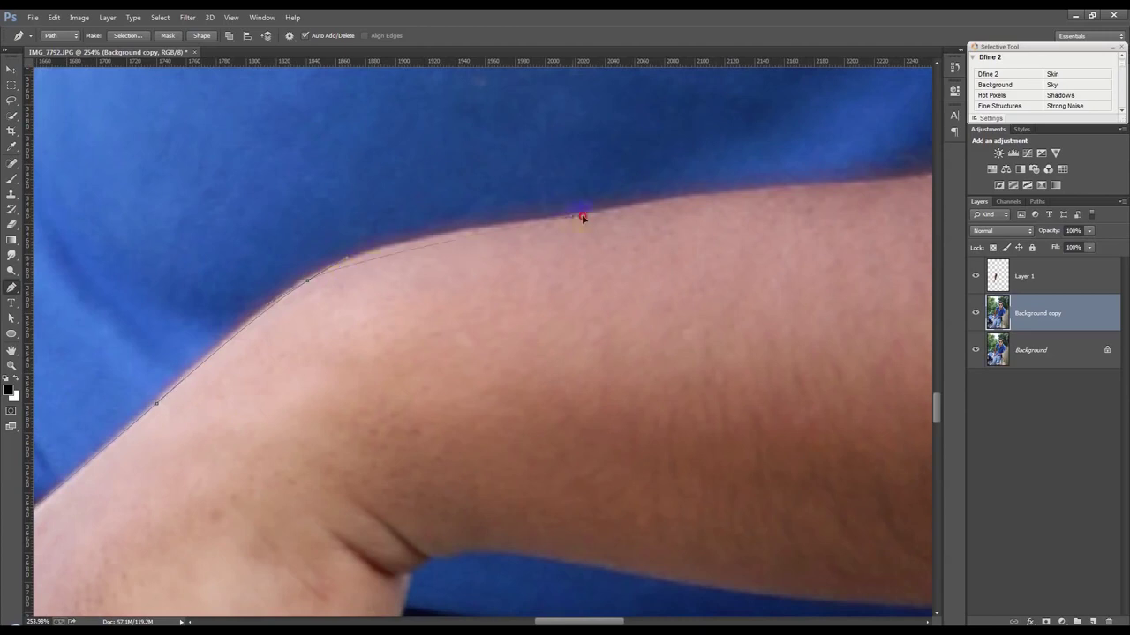
pyautogui.moveTo(573, 216); pyautogui.dragTo(773, 194)
# Trace the arm's upper edge toward the sleeve, undoing one misplaced point
pyautogui.moveTo(574, 220)
pyautogui.mouseDown()
pyautogui.moveTo(444, 250)
pyautogui.moveTo(522, 240)
pyautogui.mouseUp()
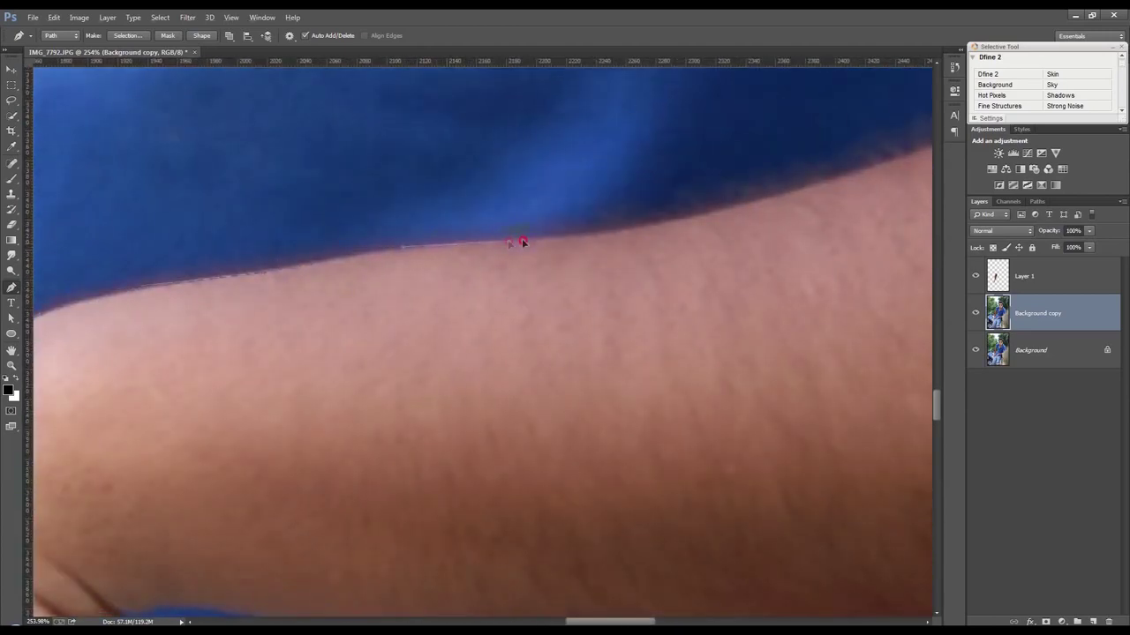
pyautogui.moveTo(756, 209); pyautogui.dragTo(794, 181)
pyautogui.click(888, 161)
pyautogui.moveTo(639, 277); pyautogui.dragTo(323, 340)
pyautogui.click(631, 191)
pyautogui.click(761, 133)
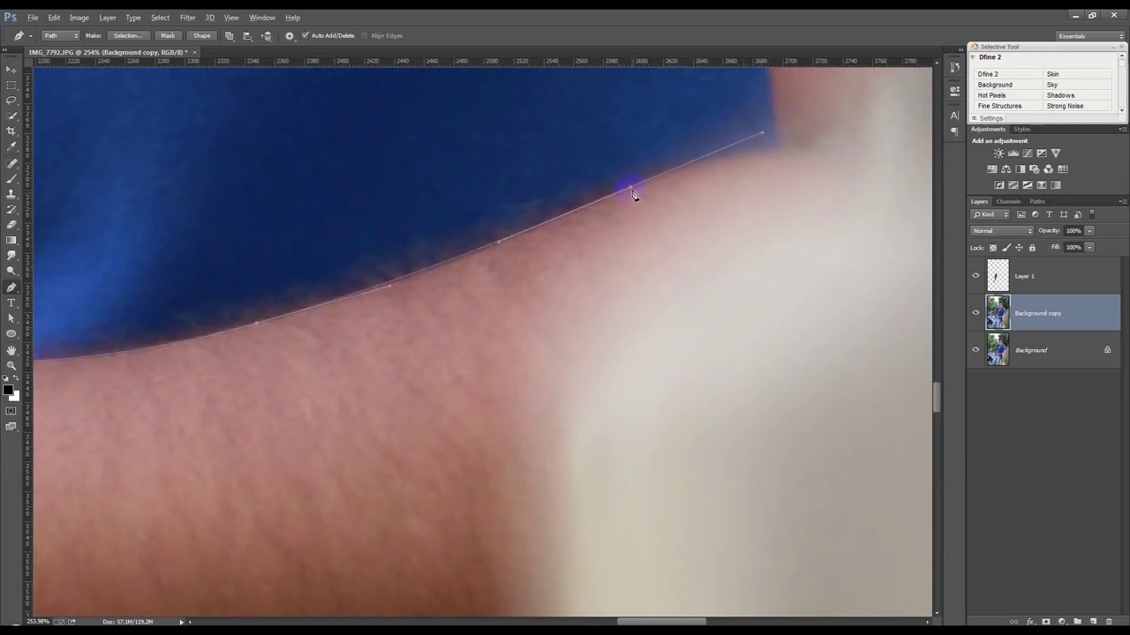
pyautogui.hotkey('ctrl', 'z')
pyautogui.moveTo(785, 155); pyautogui.dragTo(863, 158)
# Carry the path up to the sleeve edge with a corner, then along the sleeve hem
pyautogui.moveTo(785, 155); pyautogui.dragTo(368, 470)
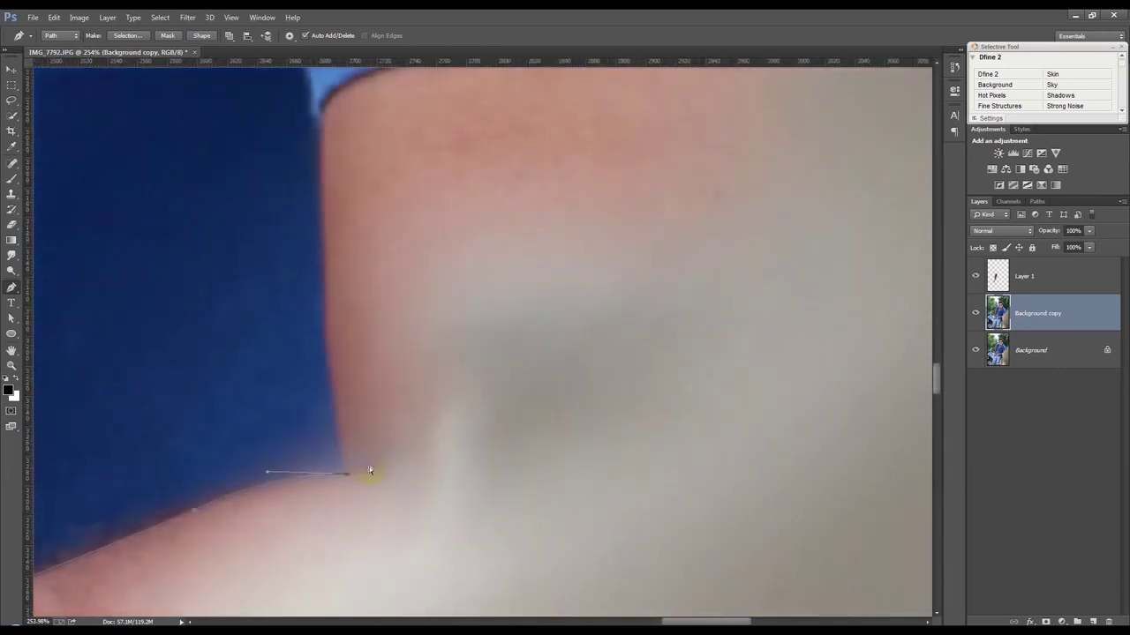
pyautogui.click(326, 335)
pyautogui.moveTo(324, 106); pyautogui.dragTo(237, 319)
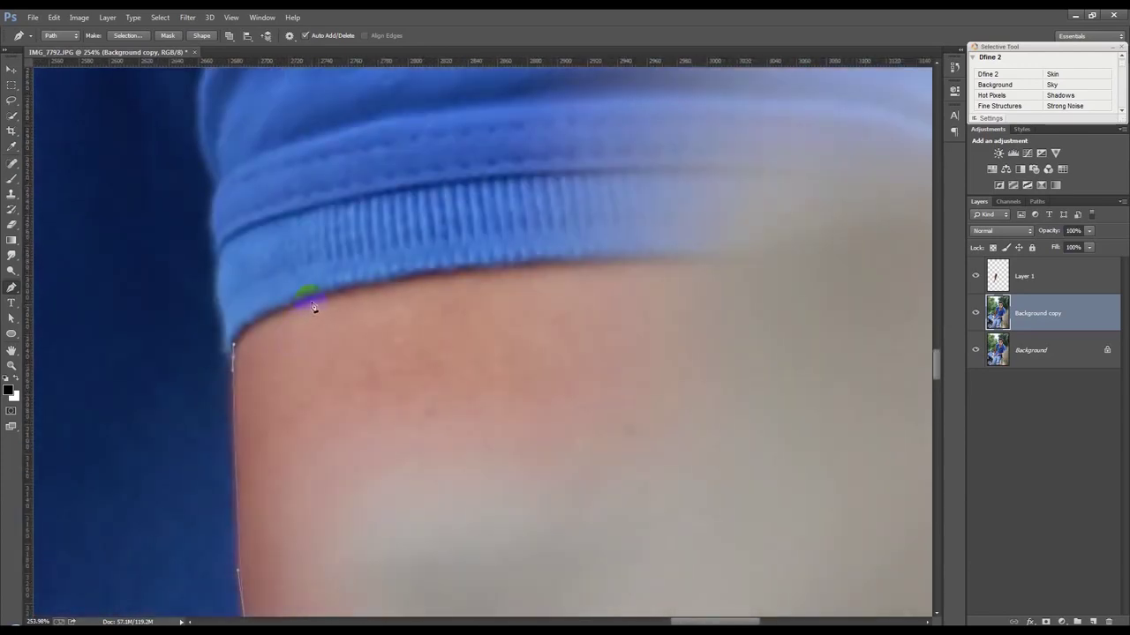
pyautogui.moveTo(369, 290); pyautogui.dragTo(400, 278)
pyautogui.moveTo(687, 262); pyautogui.dragTo(888, 247)
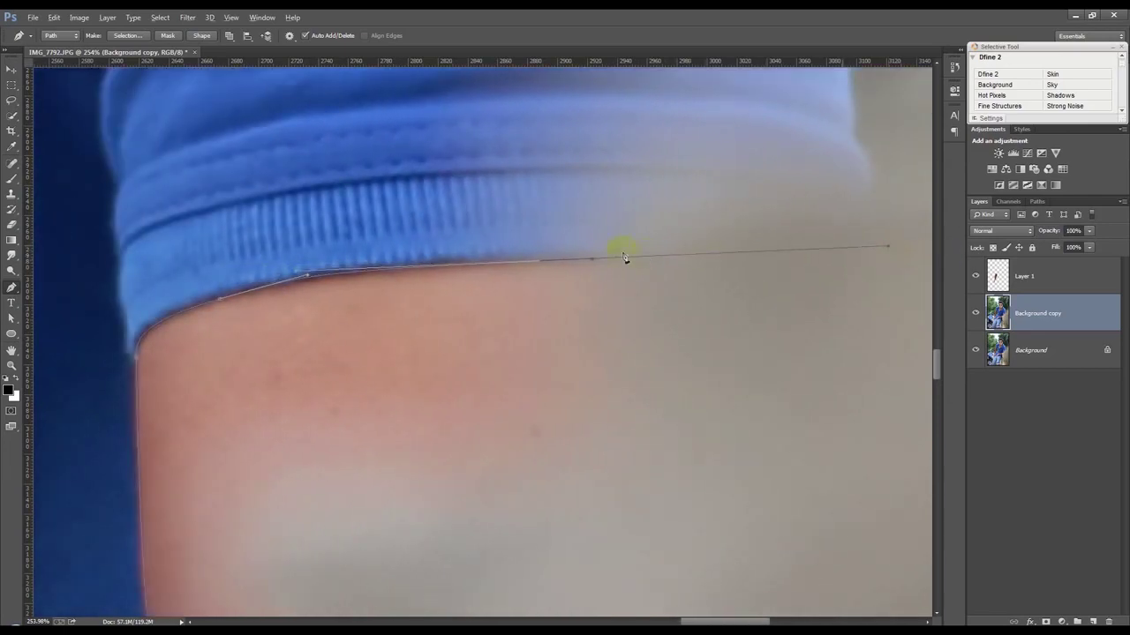
pyautogui.click(593, 260)
pyautogui.moveTo(607, 335); pyautogui.dragTo(562, 408)
# Curve the path around the pillar edge and down beside the arm
pyautogui.moveTo(505, 481); pyautogui.dragTo(510, 380)
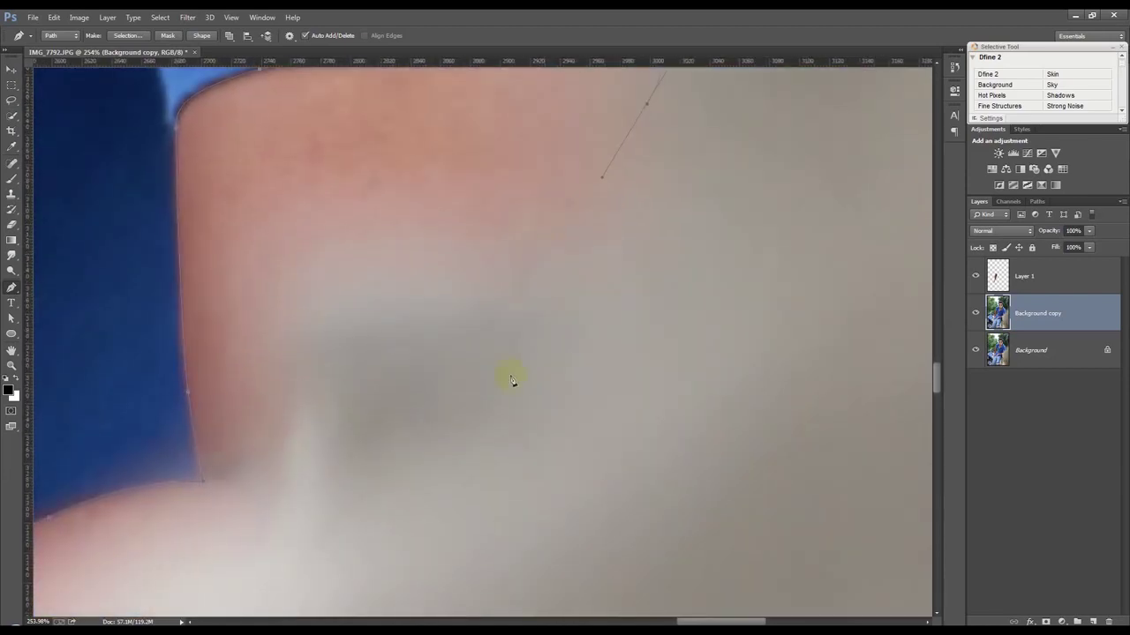
pyautogui.moveTo(473, 280); pyautogui.dragTo(391, 306)
pyautogui.moveTo(316, 363); pyautogui.dragTo(306, 405)
pyautogui.moveTo(284, 514)
pyautogui.mouseDown()
pyautogui.moveTo(277, 523)
pyautogui.moveTo(497, 233)
pyautogui.mouseUp()
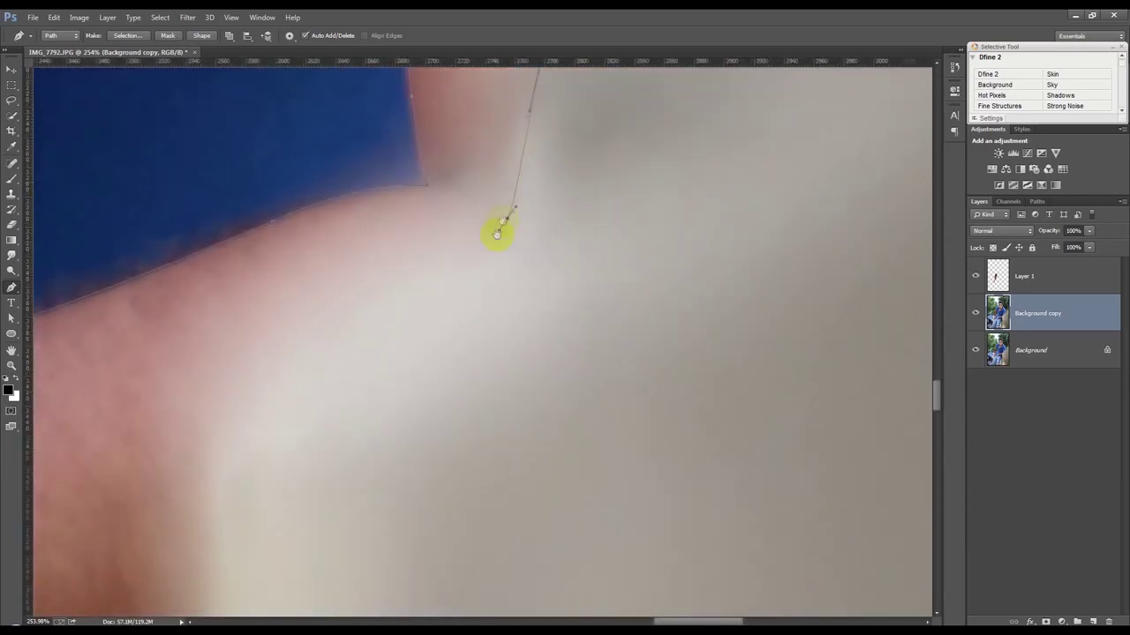
pyautogui.moveTo(261, 382); pyautogui.dragTo(230, 474)
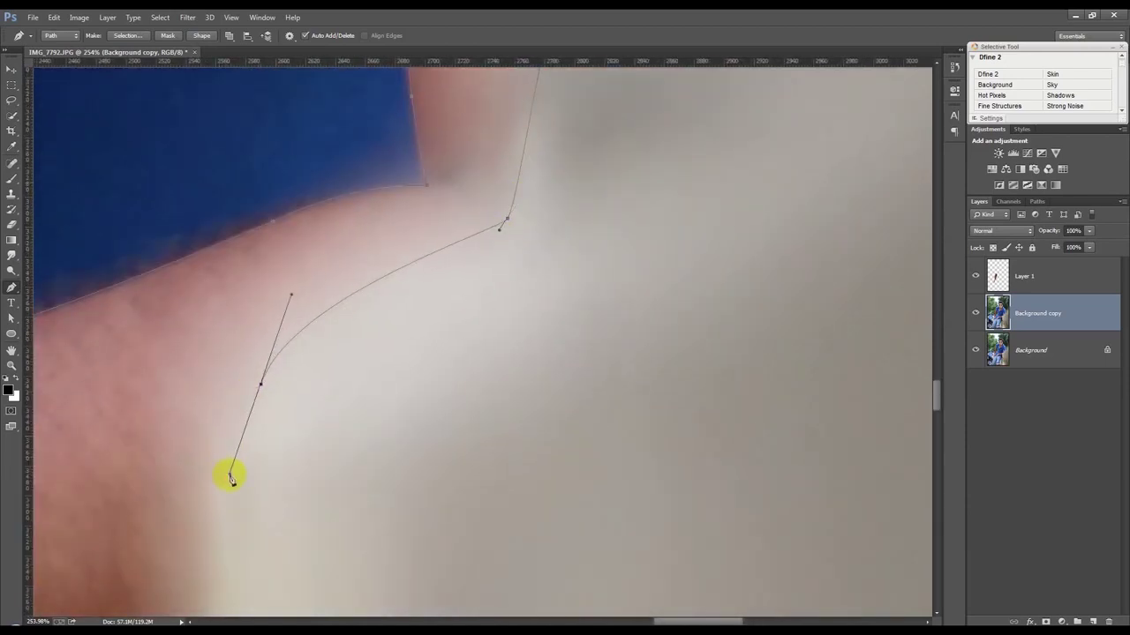
pyautogui.click(228, 595)
# Add corner and curved points along the arm's far end and underside
pyautogui.moveTo(251, 573); pyautogui.dragTo(504, 202)
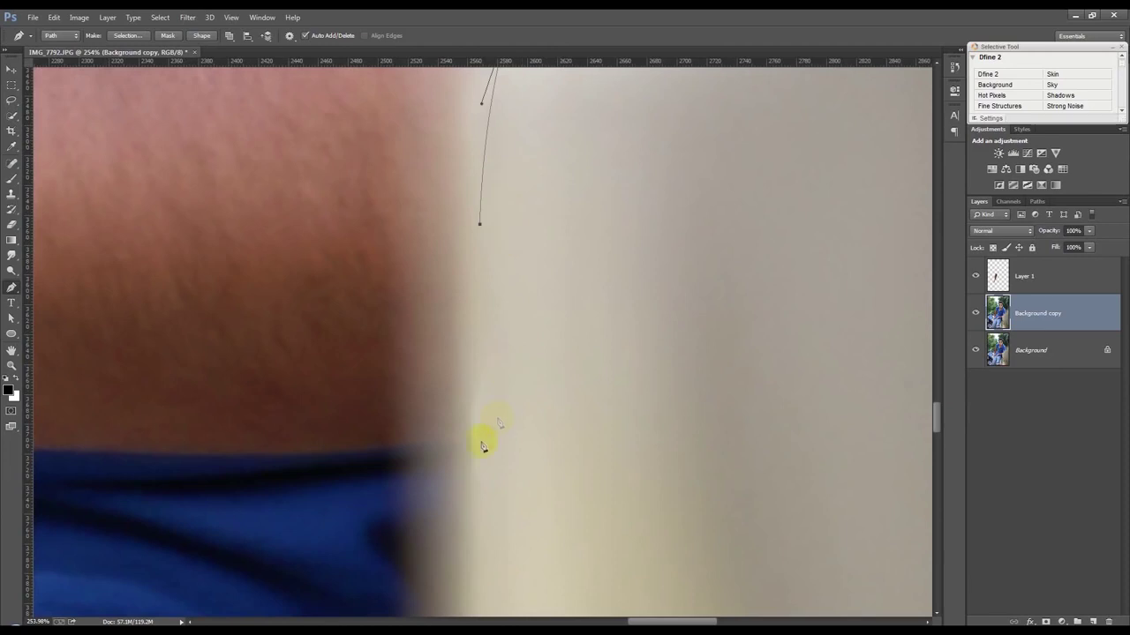
pyautogui.click(472, 448)
pyautogui.moveTo(294, 444); pyautogui.dragTo(444, 458)
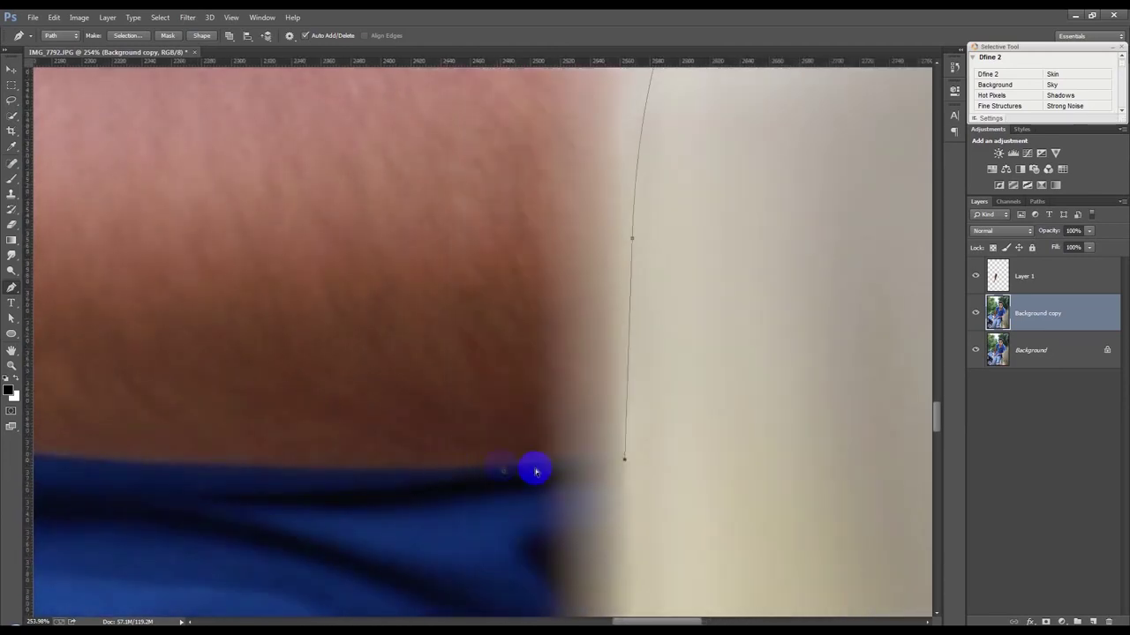
pyautogui.moveTo(624, 459); pyautogui.dragTo(624, 450)
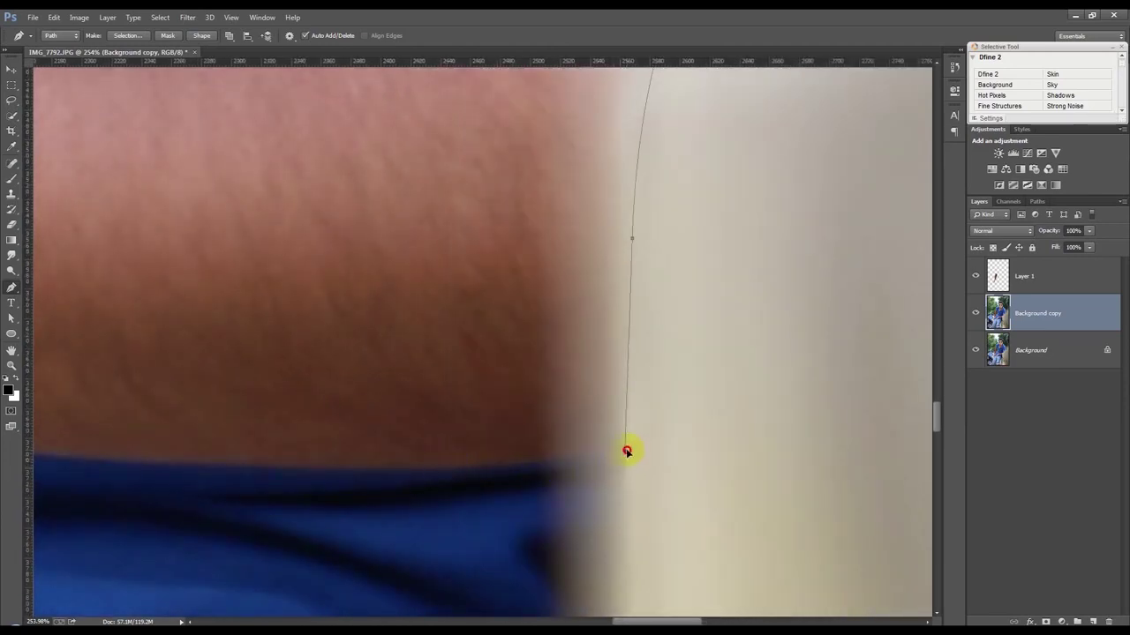
pyautogui.moveTo(367, 466)
pyautogui.mouseDown()
pyautogui.moveTo(239, 462)
pyautogui.moveTo(757, 535)
pyautogui.mouseUp()
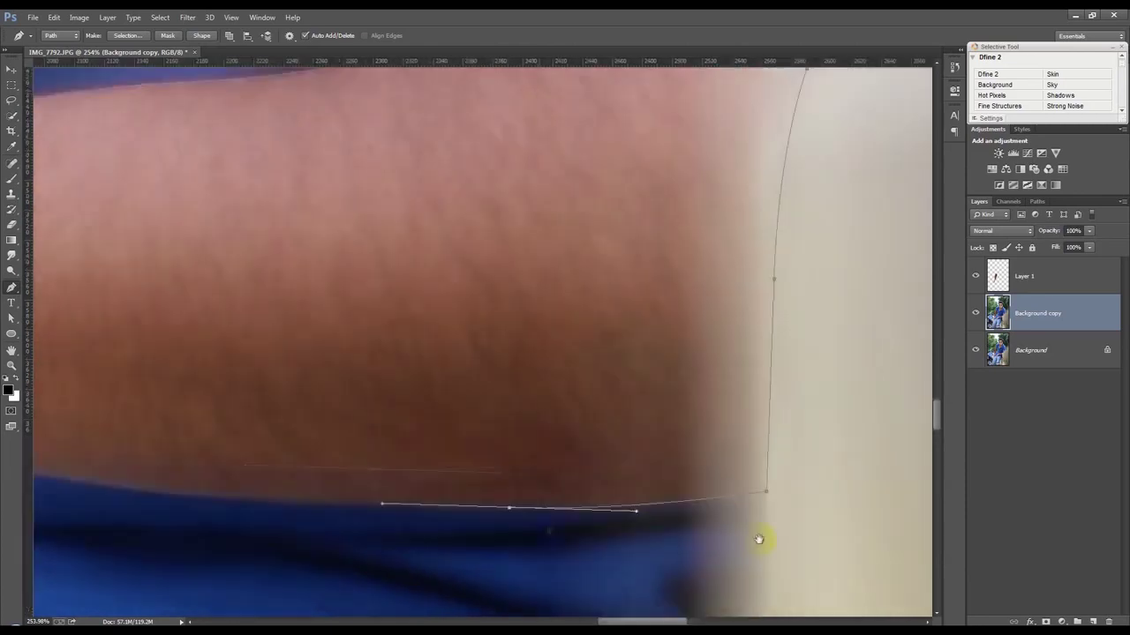
# Trace the arm's lower edge and down the side of the hand with Pen anchors
pyautogui.moveTo(368, 496); pyautogui.dragTo(209, 459)
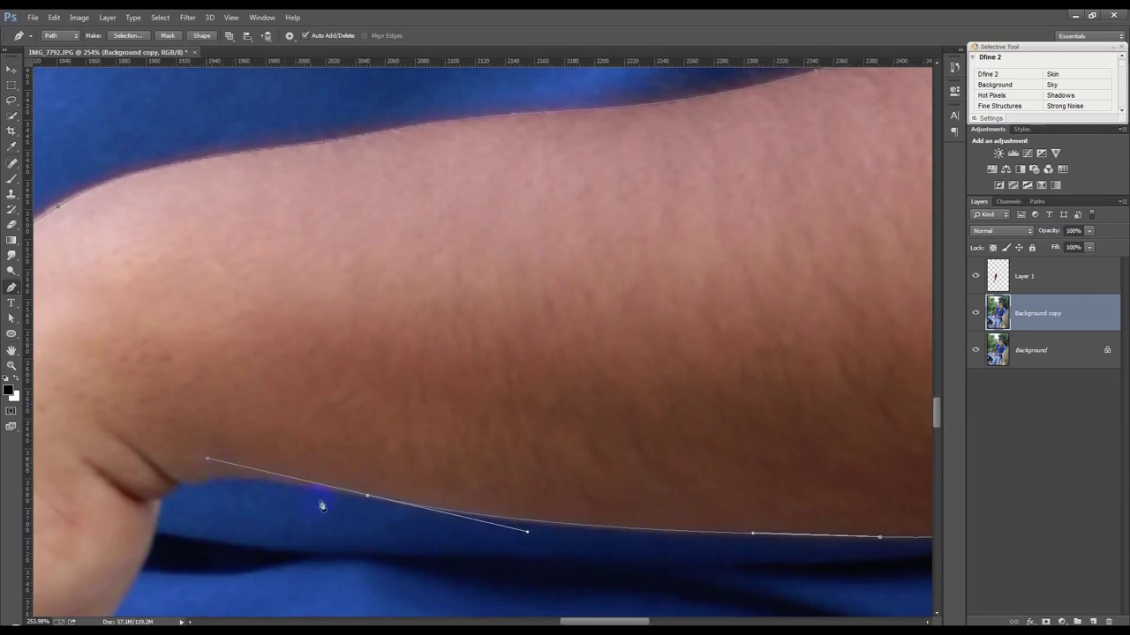
pyautogui.keyDown('alt'); pyautogui.click(367, 498); pyautogui.keyUp('alt')
pyautogui.moveTo(181, 485); pyautogui.dragTo(124, 501)
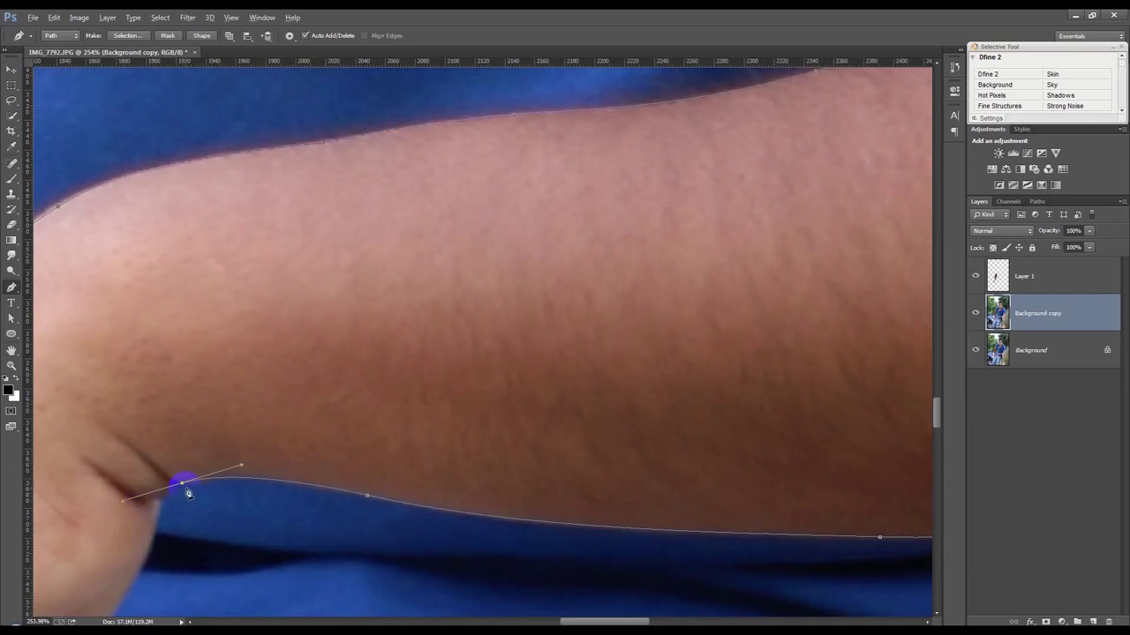
pyautogui.moveTo(167, 512); pyautogui.dragTo(321, 254)
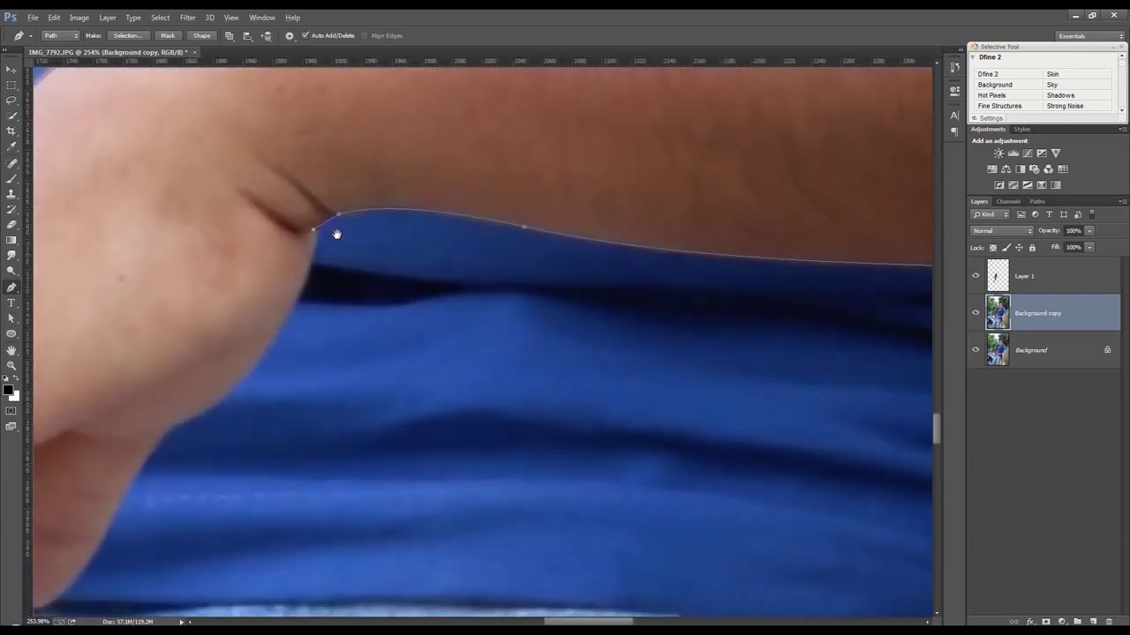
pyautogui.click(312, 253)
pyautogui.click(302, 279)
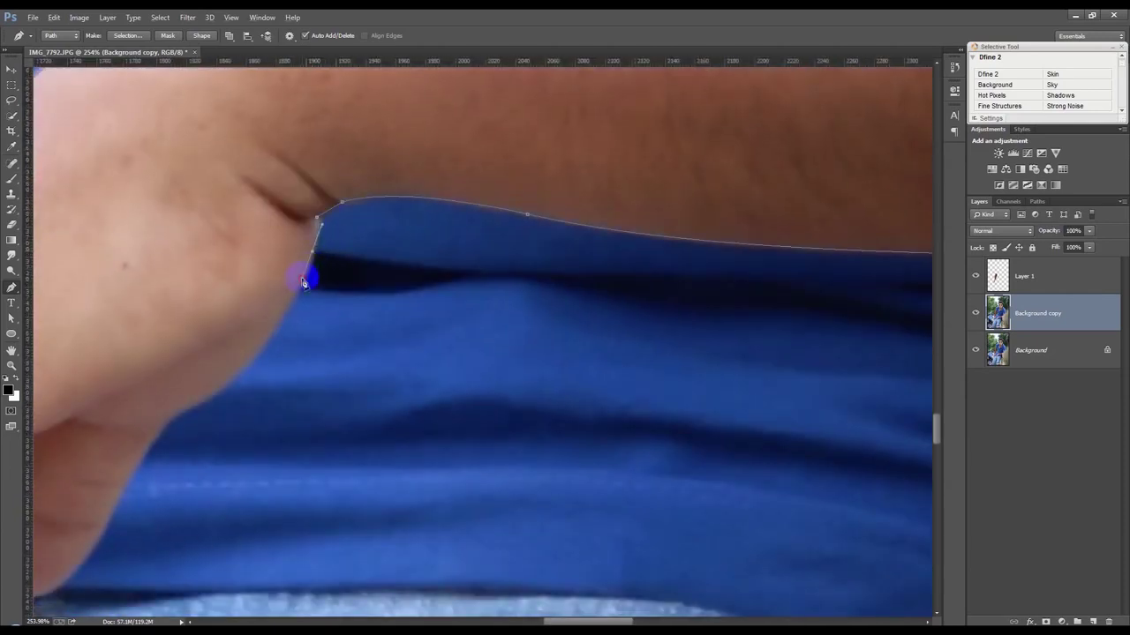
pyautogui.click(237, 373)
pyautogui.click(154, 437)
pyautogui.moveTo(156, 444); pyautogui.dragTo(133, 473)
# Continue the path around the first fingertip, between the fingers and along the next finger
pyautogui.moveTo(108, 521); pyautogui.dragTo(436, 309)
pyautogui.moveTo(386, 385)
pyautogui.mouseDown()
pyautogui.moveTo(344, 395)
pyautogui.moveTo(300, 381)
pyautogui.mouseUp()
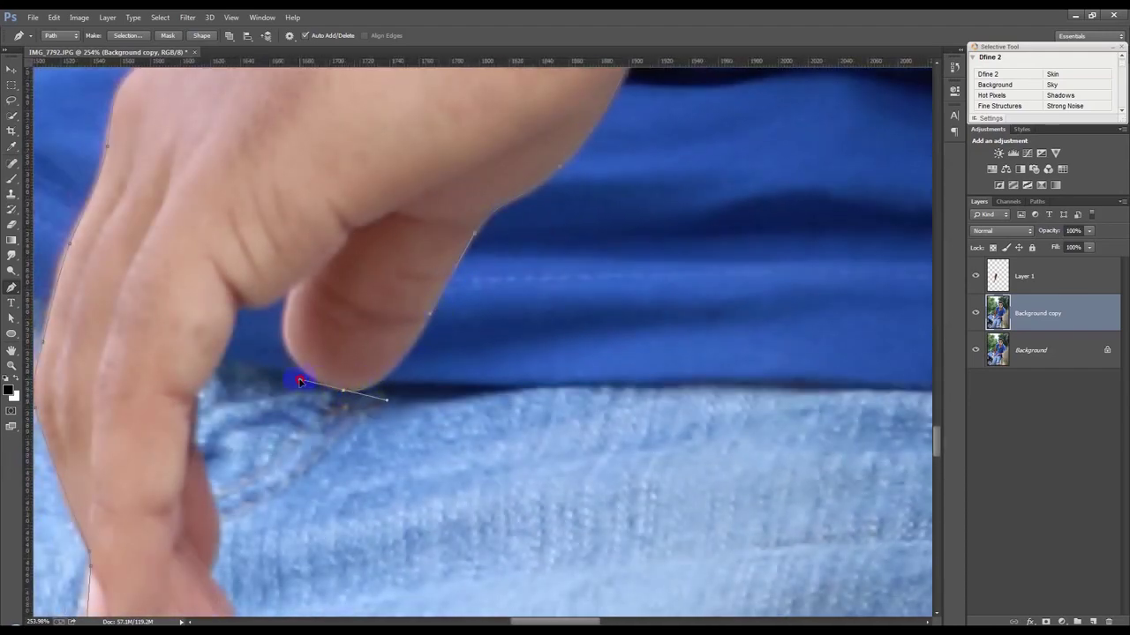
pyautogui.moveTo(303, 248); pyautogui.dragTo(301, 233)
pyautogui.click(242, 305)
pyautogui.moveTo(215, 370); pyautogui.dragTo(204, 391)
pyautogui.moveTo(196, 405)
pyautogui.mouseDown()
pyautogui.moveTo(358, 251)
pyautogui.moveTo(365, 277)
pyautogui.mouseUp()
pyautogui.click(374, 297)
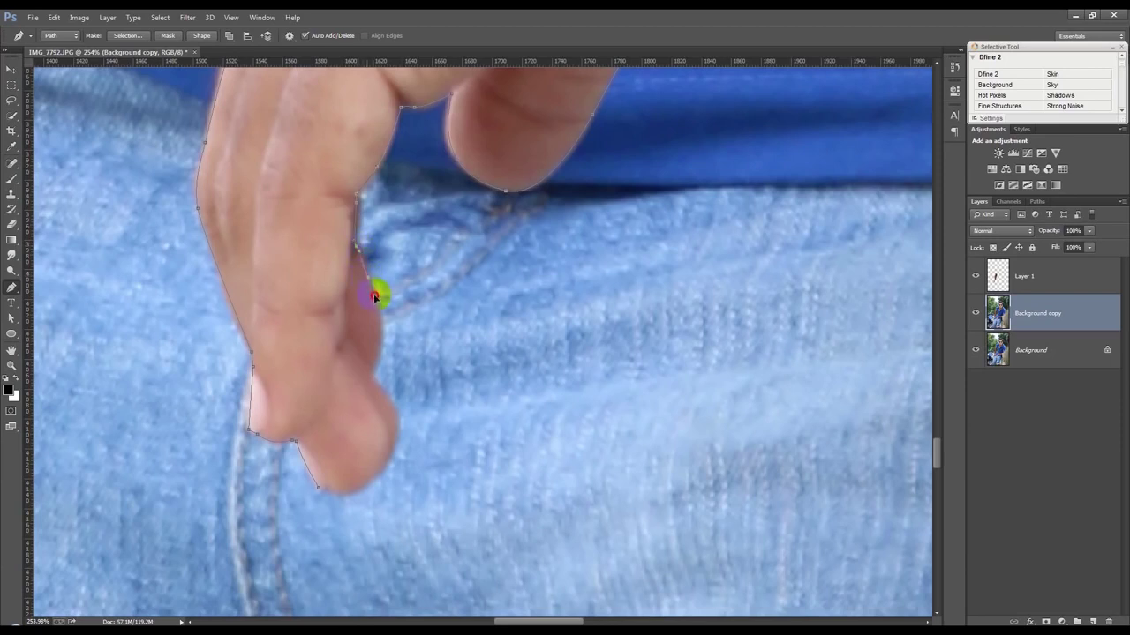
pyautogui.moveTo(373, 374)
pyautogui.mouseDown()
pyautogui.moveTo(341, 394)
pyautogui.moveTo(351, 402)
pyautogui.mouseUp()
# Wrap the path around the last fingertip and close it at the starting anchor
pyautogui.click(401, 407)
pyautogui.click(397, 448)
pyautogui.click(379, 475)
pyautogui.click(354, 497)
pyautogui.click(289, 470)
# Load the closed arm path as a selection and feather its edge
pyautogui.scroll(-5, 388, 437)
pyautogui.scroll(-5, 388, 437)
pyautogui.hotkey('ctrl', 'Return')
pyautogui.click(160, 16)
pyautogui.moveTo(170, 158)
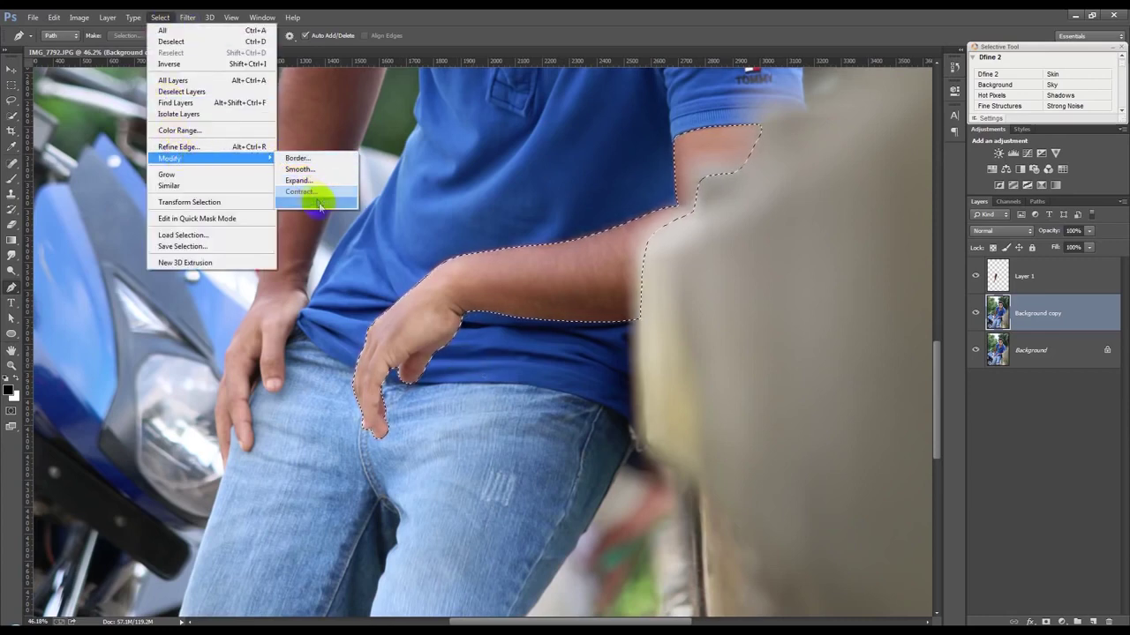
pyautogui.click(320, 206)
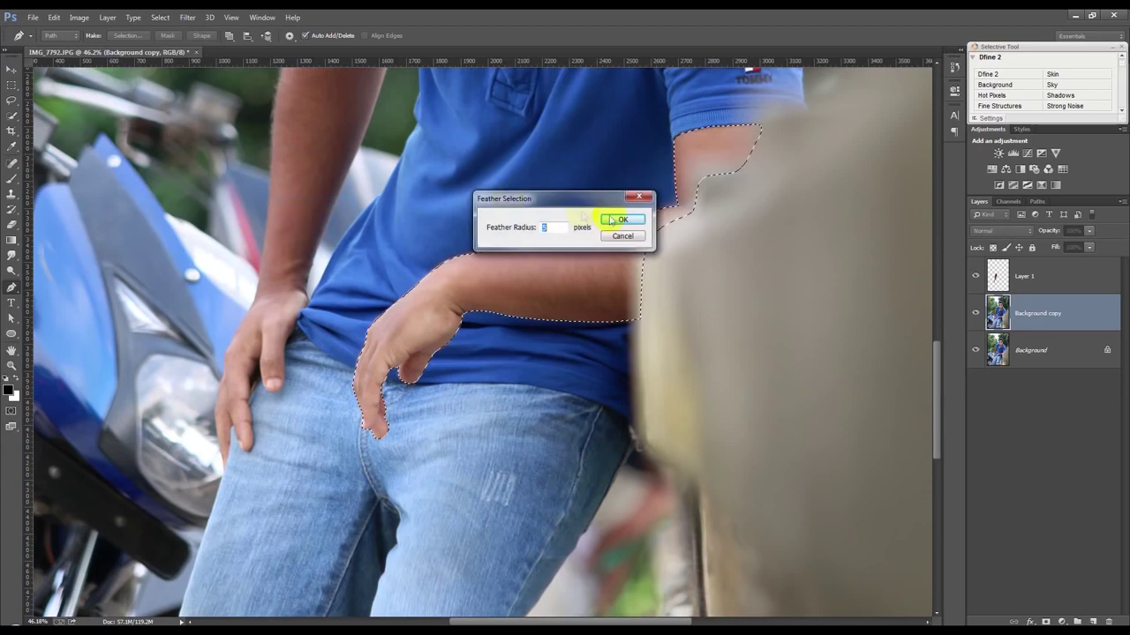
pyautogui.click(620, 220)
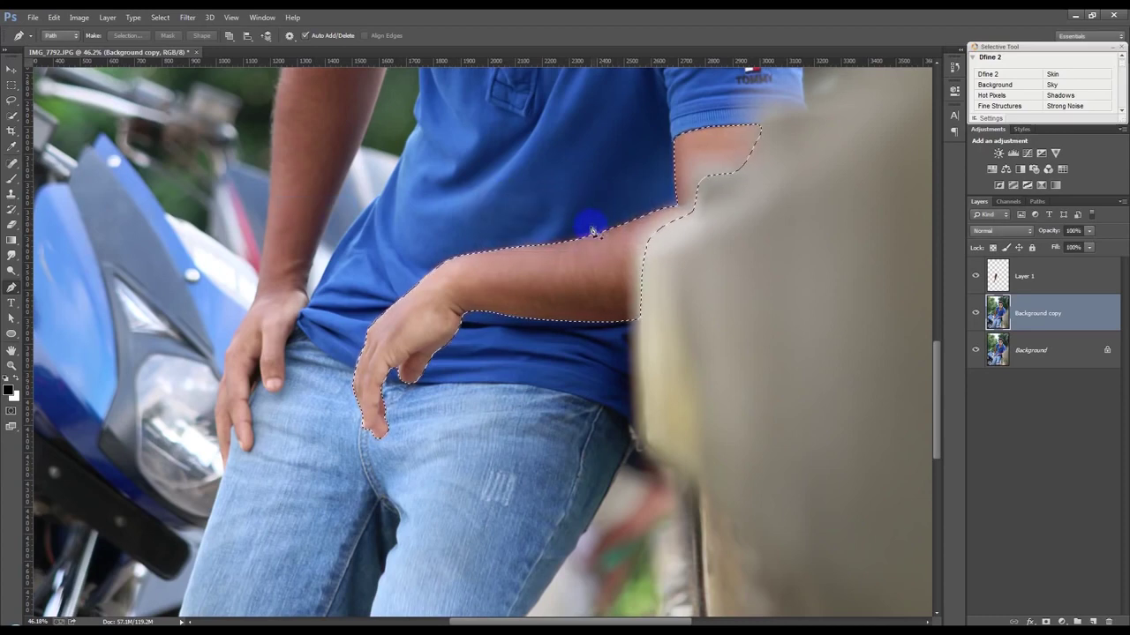
# Copy the arm onto new Layer 2, checking it by toggling layer visibility
pyautogui.hotkey('ctrl', 'j')
pyautogui.click(976, 351)
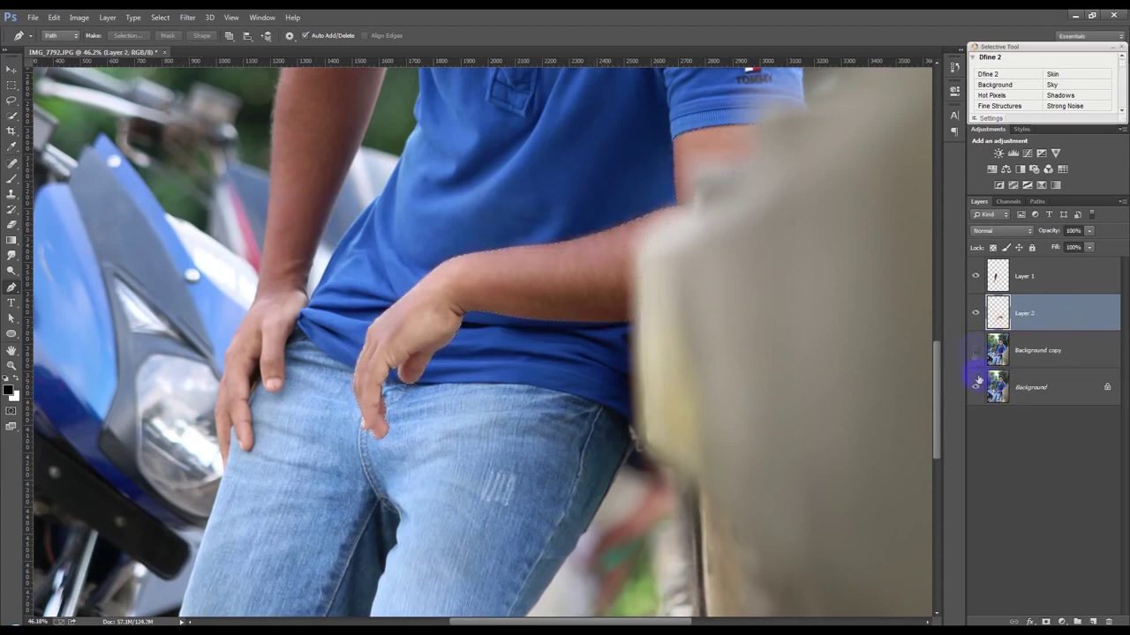
pyautogui.click(976, 386)
pyautogui.click(976, 350)
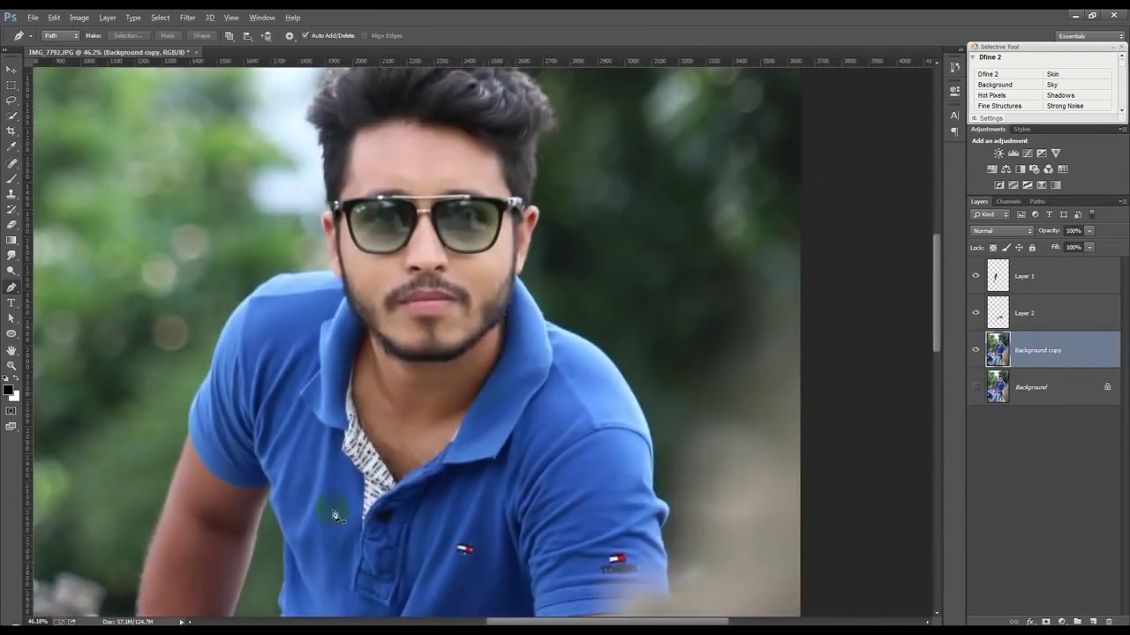
# Start a Pen path at the collar's V and trace up the neck along the jawline
pyautogui.scroll(5, 477, 395)
pyautogui.scroll(1, 454, 503)
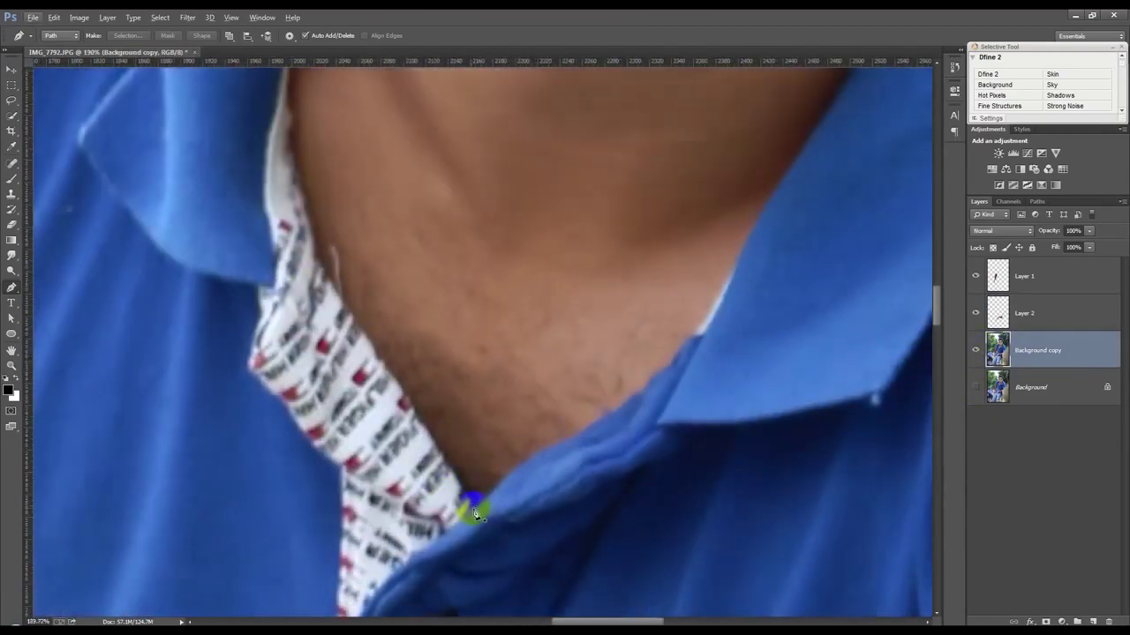
pyautogui.click(473, 507)
pyautogui.click(326, 293)
pyautogui.moveTo(326, 292); pyautogui.dragTo(295, 108)
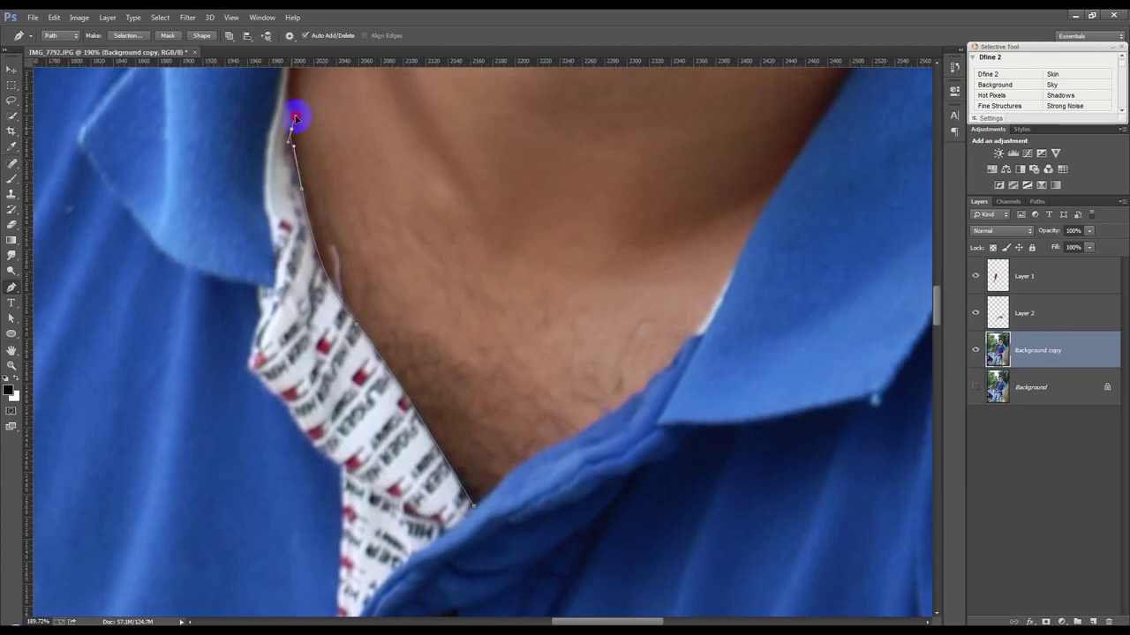
pyautogui.moveTo(297, 106); pyautogui.dragTo(270, 302)
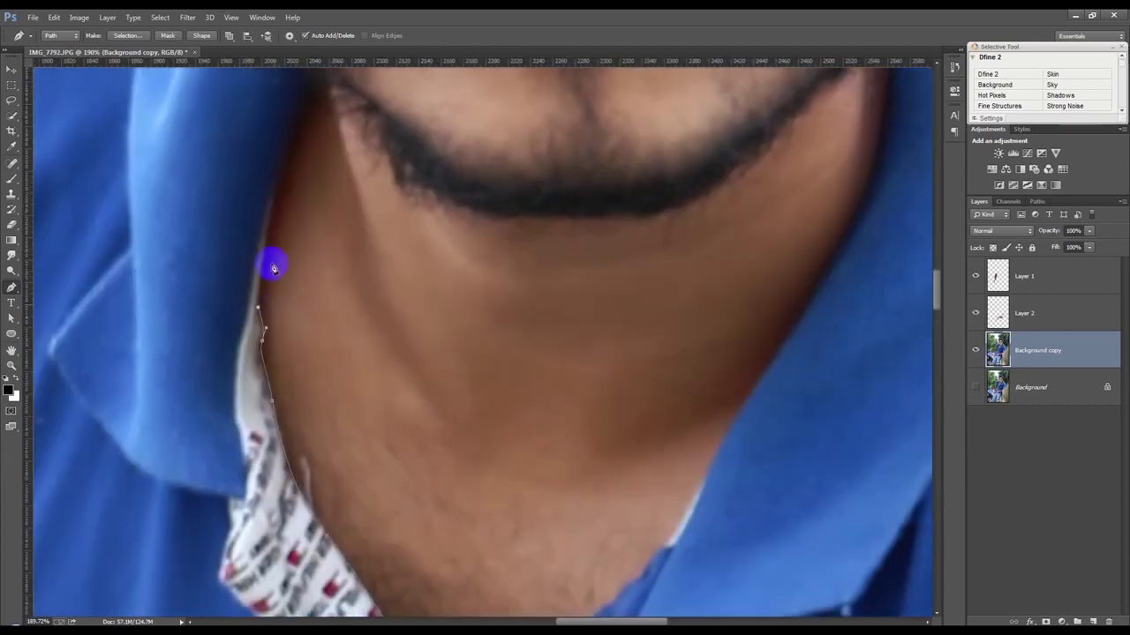
pyautogui.moveTo(278, 186)
pyautogui.mouseDown()
pyautogui.moveTo(292, 131)
pyautogui.moveTo(284, 403)
pyautogui.mouseUp()
pyautogui.click(279, 371)
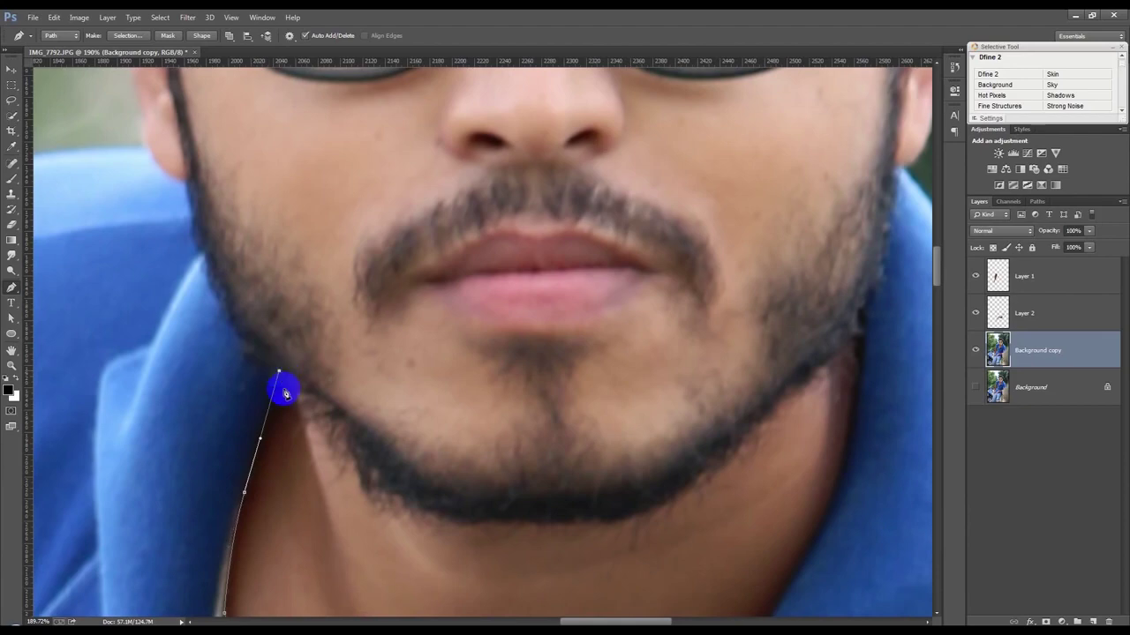
pyautogui.moveTo(201, 233)
pyautogui.mouseDown()
pyautogui.moveTo(187, 177)
pyautogui.moveTo(336, 491)
pyautogui.mouseUp()
pyautogui.moveTo(287, 443); pyautogui.dragTo(273, 398)
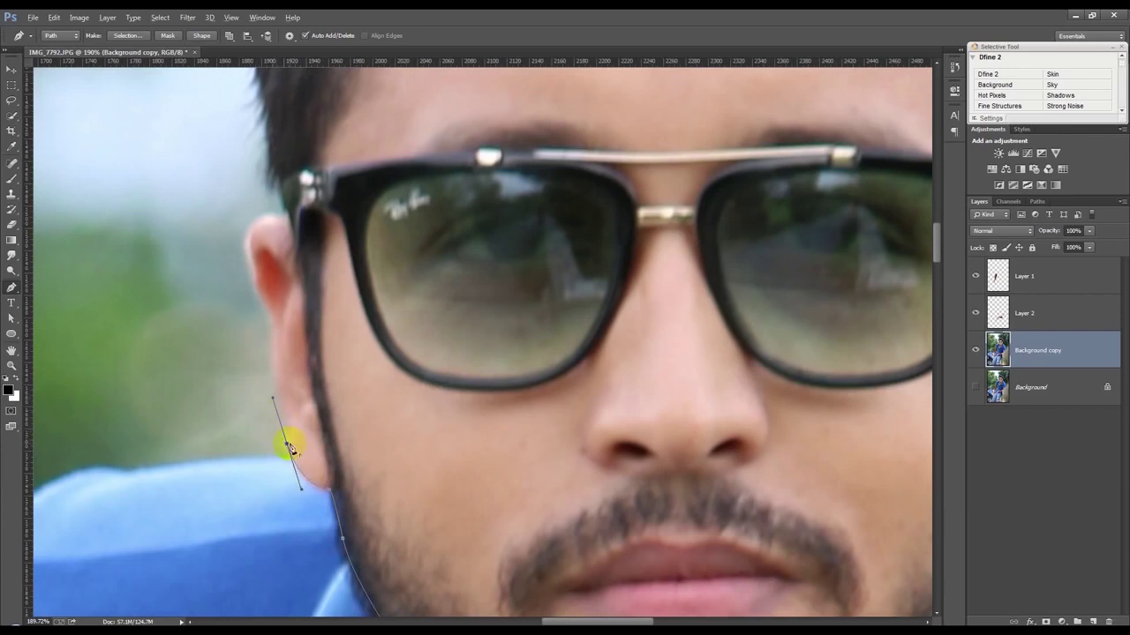
# Carry the path around the left ear and up beside the face to the glasses arm
pyautogui.click(270, 358)
pyautogui.click(275, 332)
pyautogui.click(261, 294)
pyautogui.click(252, 265)
pyautogui.moveTo(280, 223); pyautogui.dragTo(328, 235)
pyautogui.moveTo(263, 218); pyautogui.dragTo(290, 208)
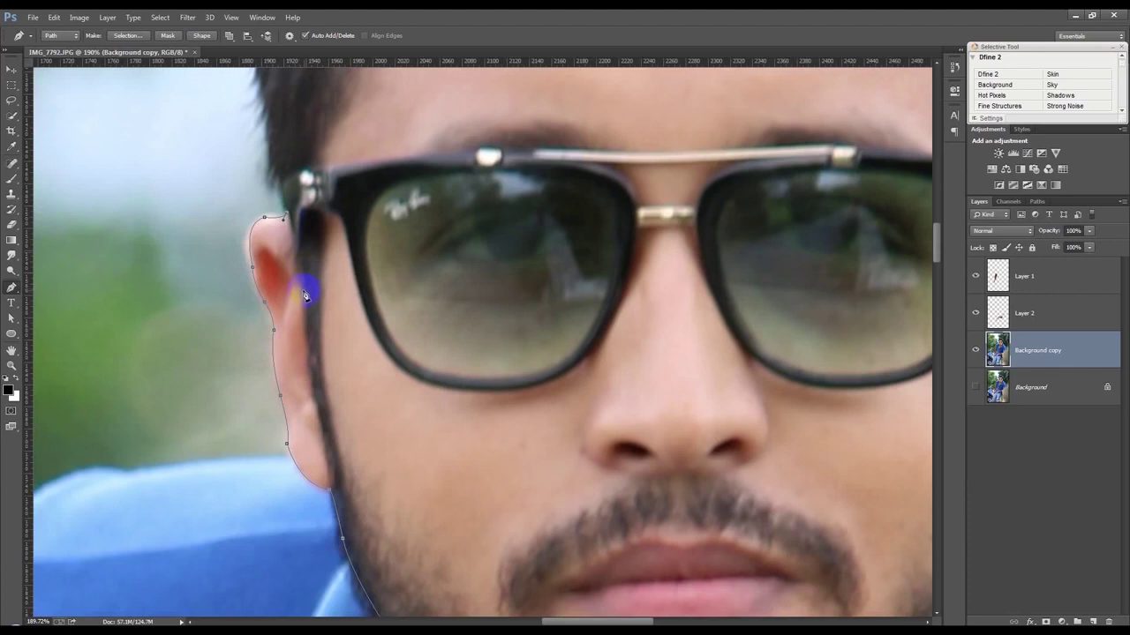
pyautogui.moveTo(305, 294); pyautogui.dragTo(312, 312)
pyautogui.moveTo(333, 478); pyautogui.dragTo(342, 490)
pyautogui.moveTo(322, 353); pyautogui.dragTo(319, 329)
pyautogui.moveTo(323, 212); pyautogui.dragTo(349, 257)
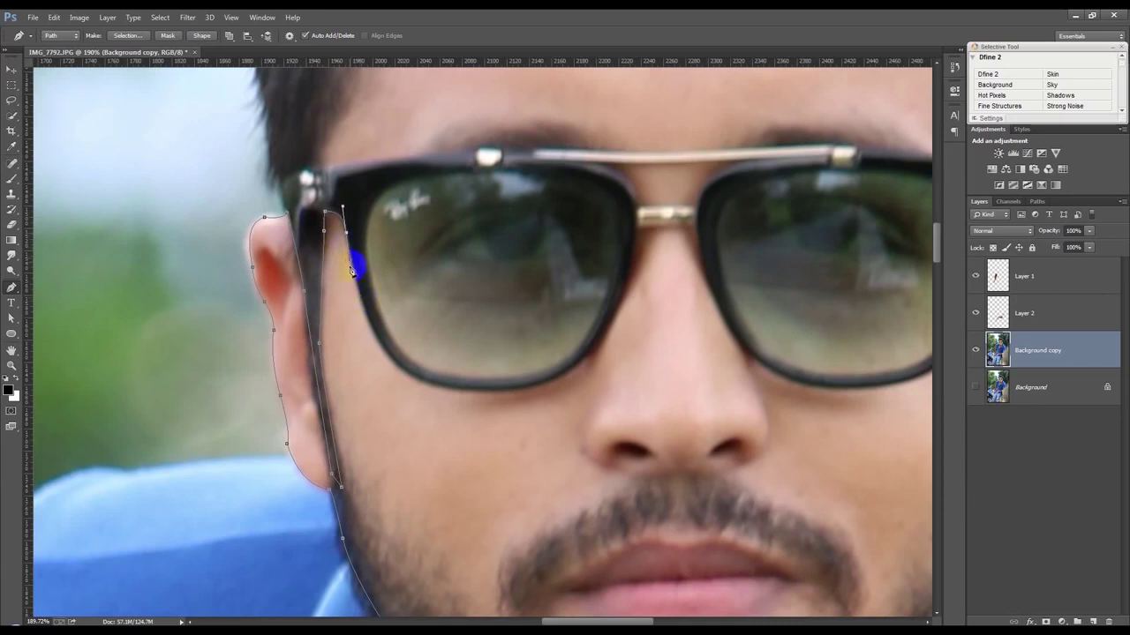
# Trace beneath the left lens and across the nose bridge, breaking handles at the bridge
pyautogui.moveTo(404, 375); pyautogui.dragTo(441, 396)
pyautogui.moveTo(580, 362); pyautogui.dragTo(615, 325)
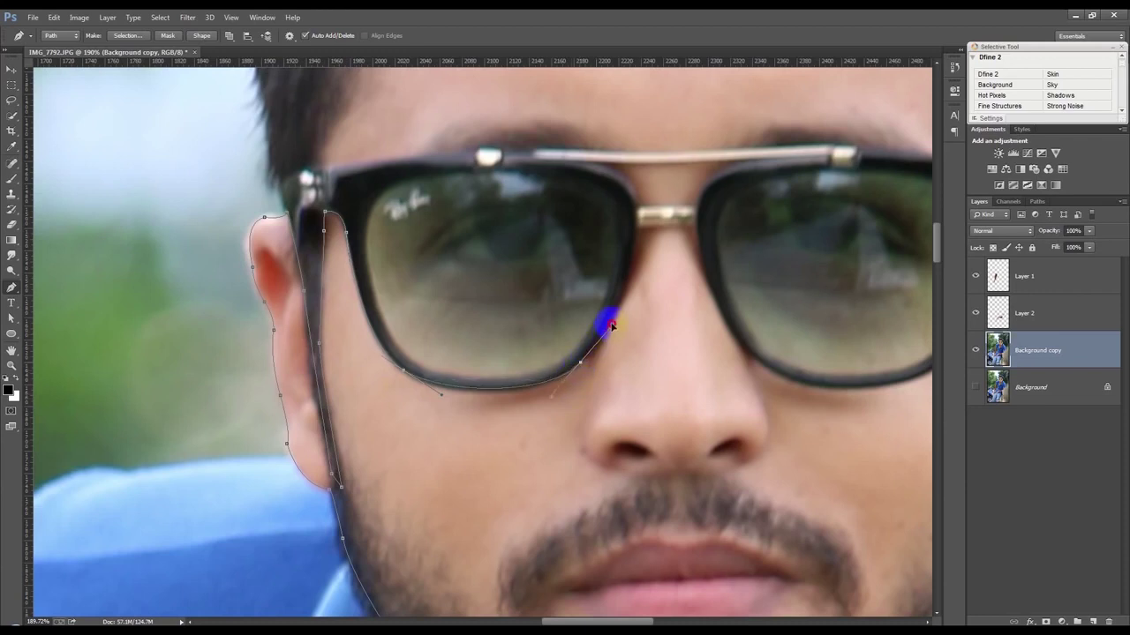
pyautogui.moveTo(636, 236); pyautogui.dragTo(645, 177)
pyautogui.keyDown('alt'); pyautogui.click(641, 233); pyautogui.keyUp('alt')
pyautogui.moveTo(694, 226); pyautogui.dragTo(744, 228)
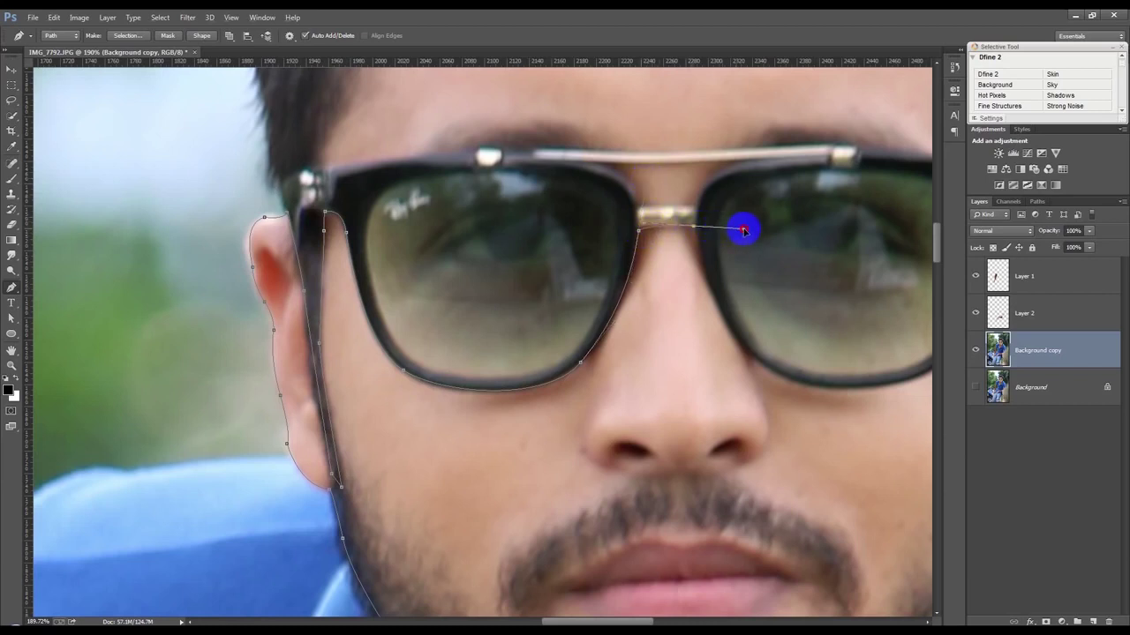
pyautogui.keyDown('alt'); pyautogui.click(695, 227); pyautogui.keyUp('alt')
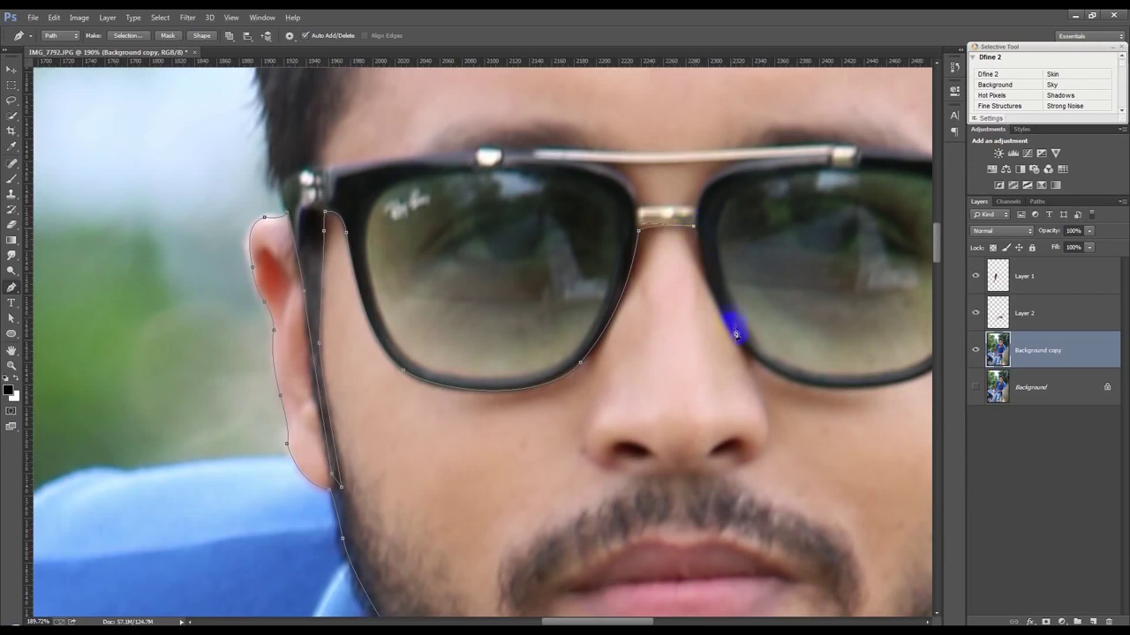
# Continue the path under the right lens and up toward the right glasses arm
pyautogui.moveTo(747, 354)
pyautogui.mouseDown()
pyautogui.moveTo(793, 408)
pyautogui.moveTo(537, 307)
pyautogui.mouseUp()
pyautogui.moveTo(665, 271); pyautogui.dragTo(685, 259)
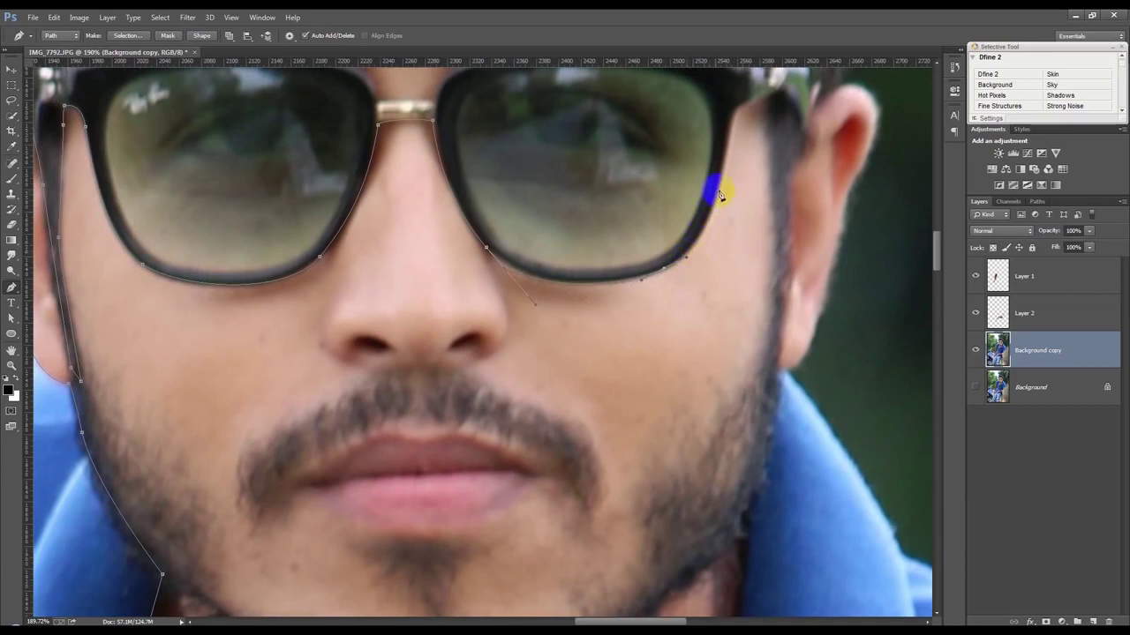
pyautogui.moveTo(720, 188); pyautogui.dragTo(722, 163)
pyautogui.moveTo(729, 143)
pyautogui.mouseDown()
pyautogui.moveTo(737, 117)
pyautogui.moveTo(776, 100)
pyautogui.mouseUp()
# Curve the path around the top and down the side of the right ear
pyautogui.scroll(-1, 714, 437)
pyautogui.scroll(-1, 628, 401)
pyautogui.scroll(-1, 628, 402)
pyautogui.scroll(-1, 628, 403)
pyautogui.scroll(2, 628, 402)
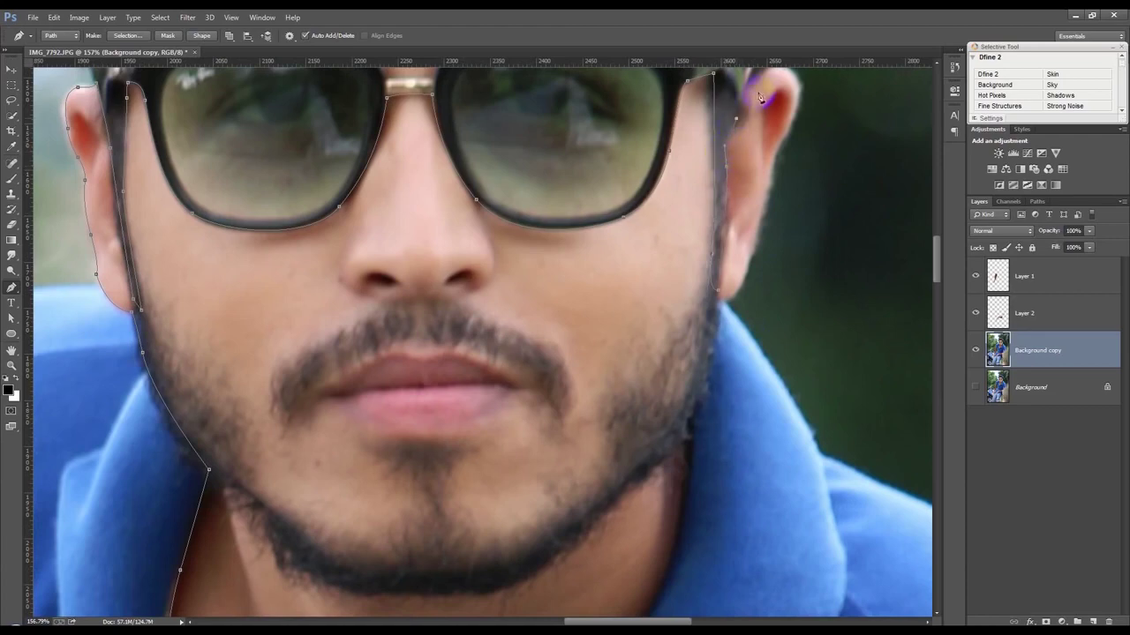
pyautogui.moveTo(758, 99); pyautogui.dragTo(733, 212)
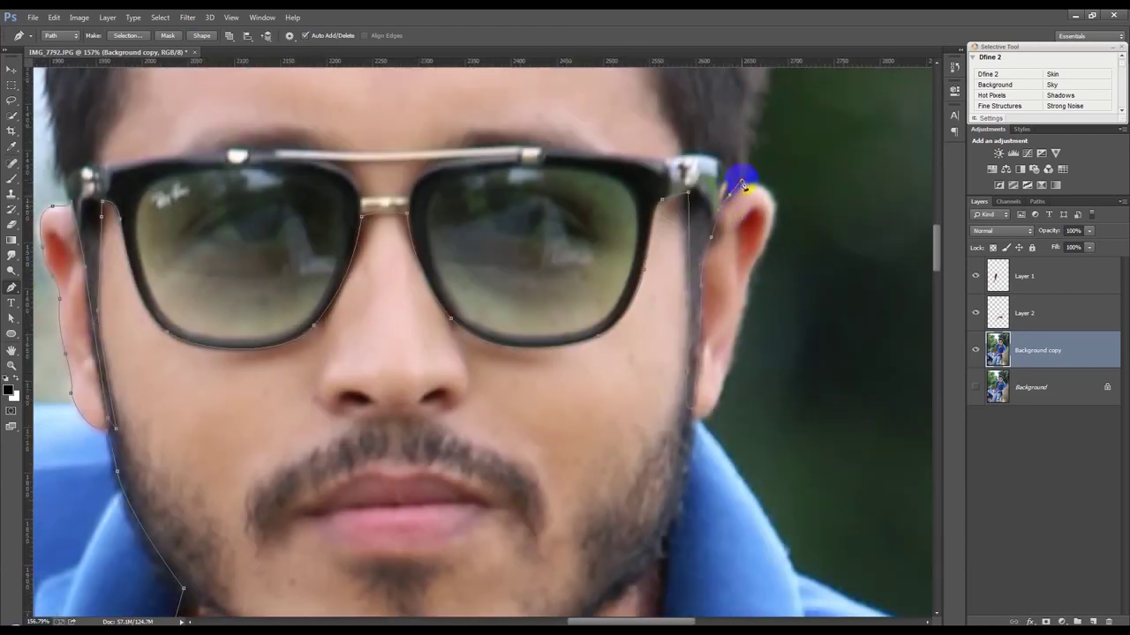
pyautogui.moveTo(773, 211); pyautogui.dragTo(773, 249)
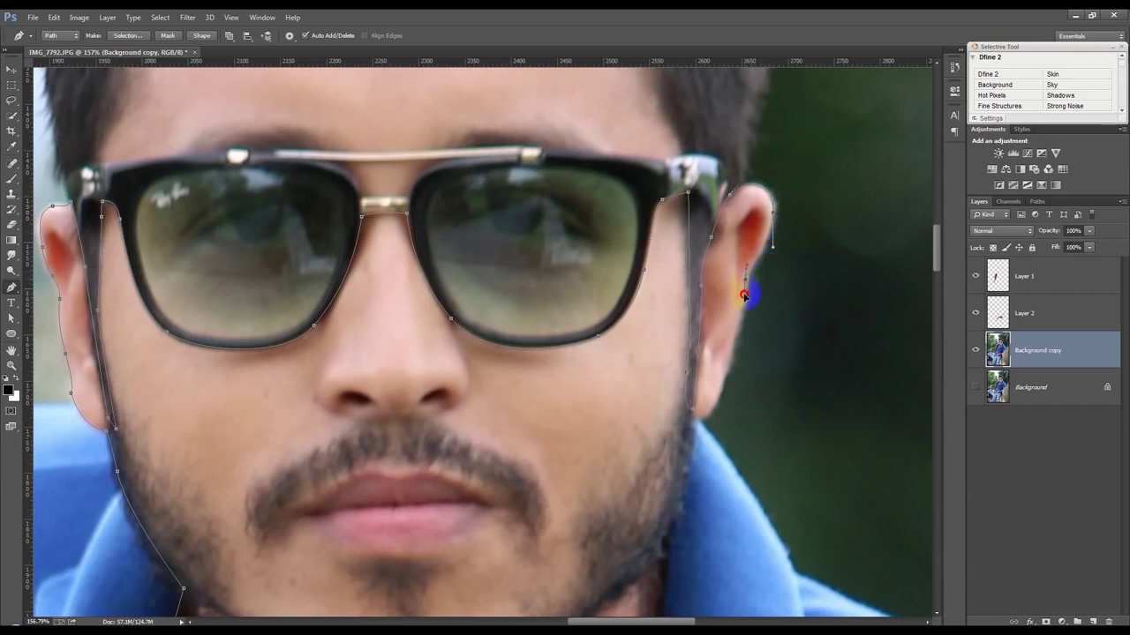
pyautogui.click(733, 349)
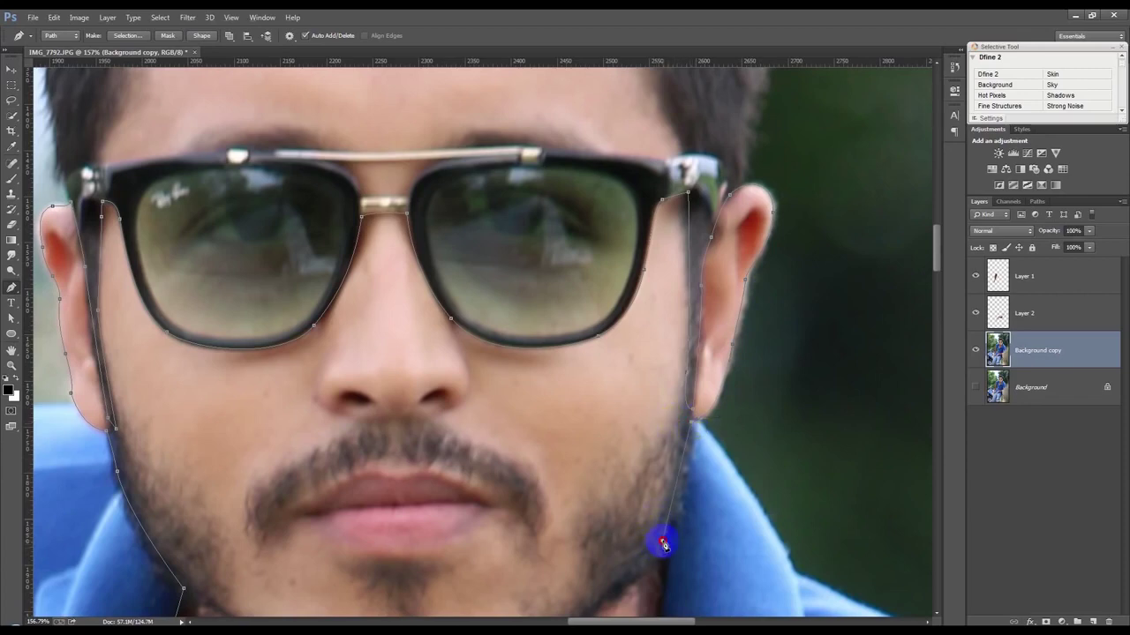
# Run the path down the right side of the neck and close it at the collar's V
pyautogui.moveTo(663, 545); pyautogui.dragTo(667, 281)
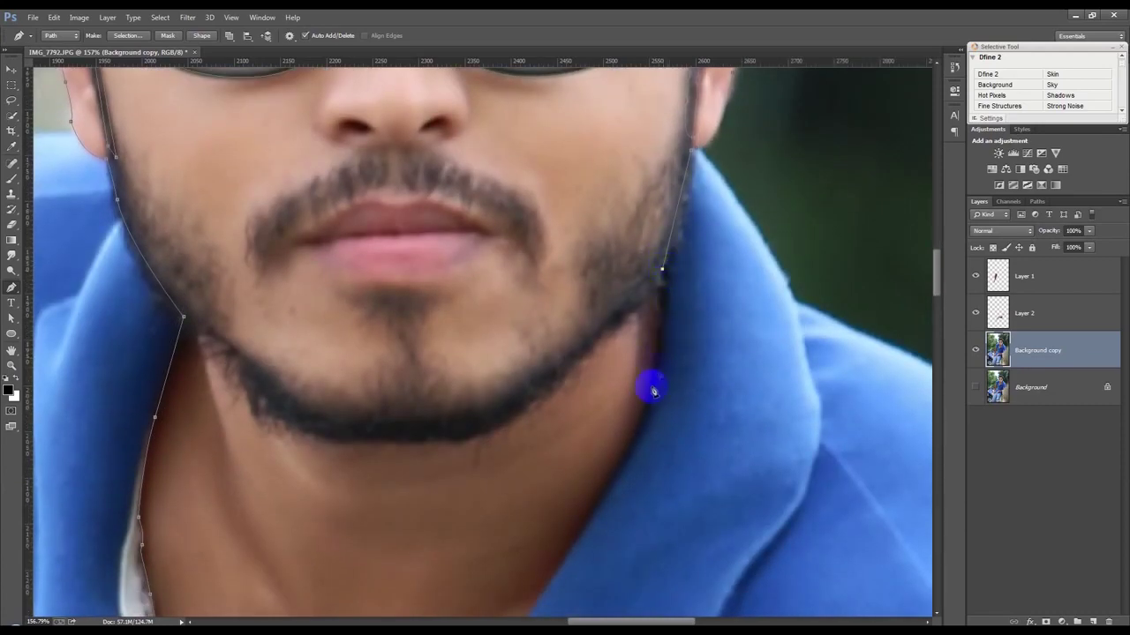
pyautogui.moveTo(642, 417)
pyautogui.mouseDown()
pyautogui.moveTo(627, 457)
pyautogui.moveTo(712, 204)
pyautogui.mouseUp()
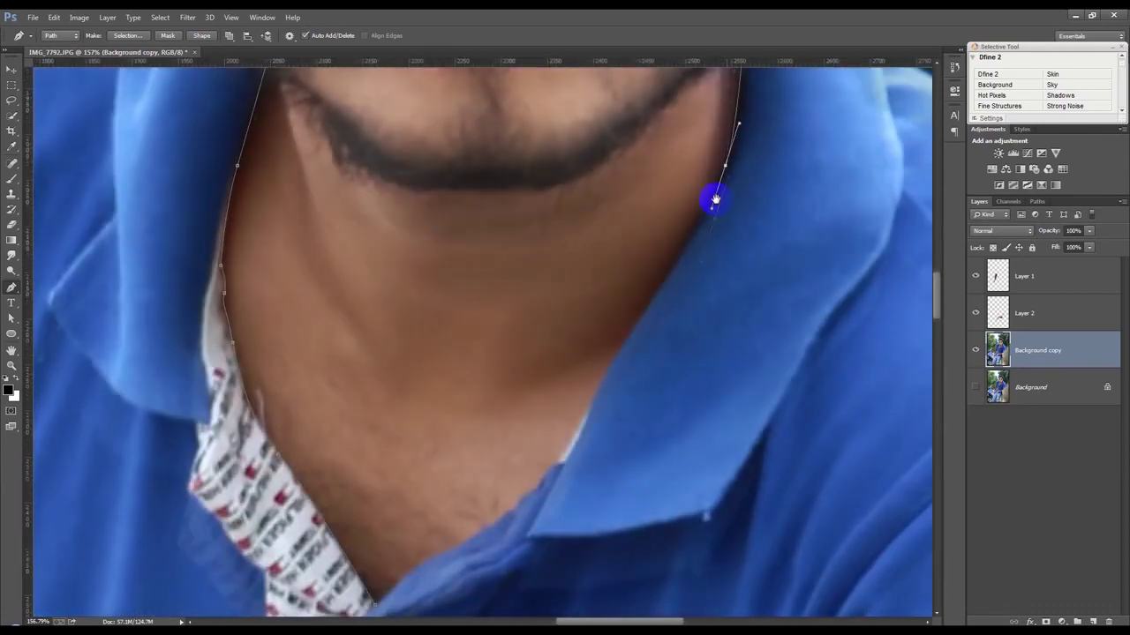
pyautogui.moveTo(621, 347); pyautogui.dragTo(604, 374)
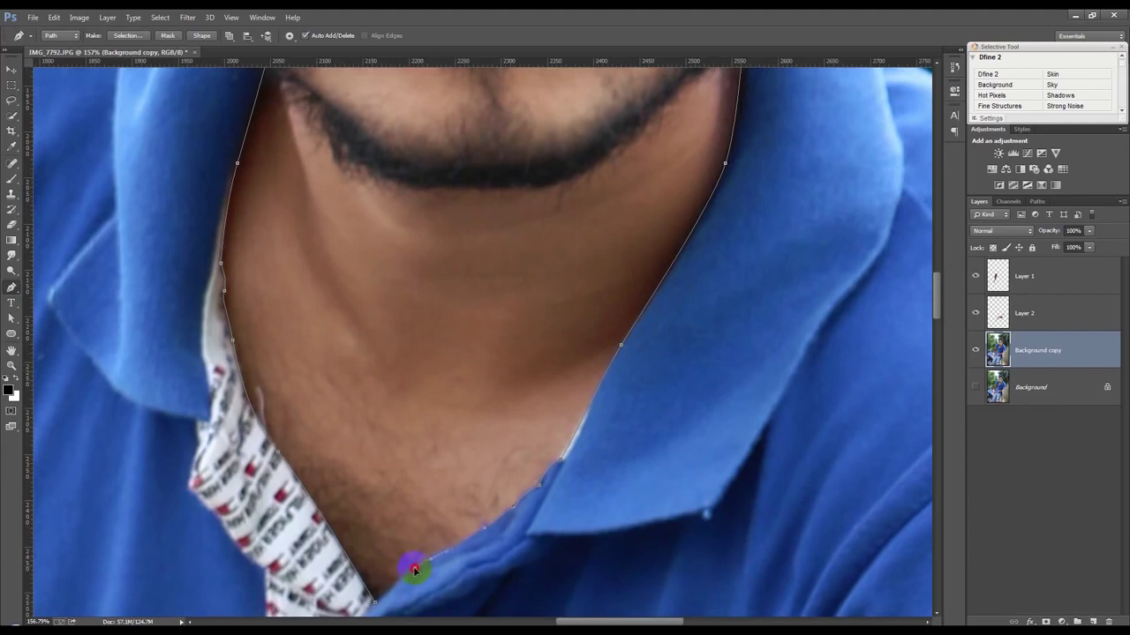
pyautogui.moveTo(376, 606); pyautogui.dragTo(362, 615)
pyautogui.scroll(-2, 369, 603)
pyautogui.scroll(-2, 403, 542)
pyautogui.scroll(-2, 403, 542)
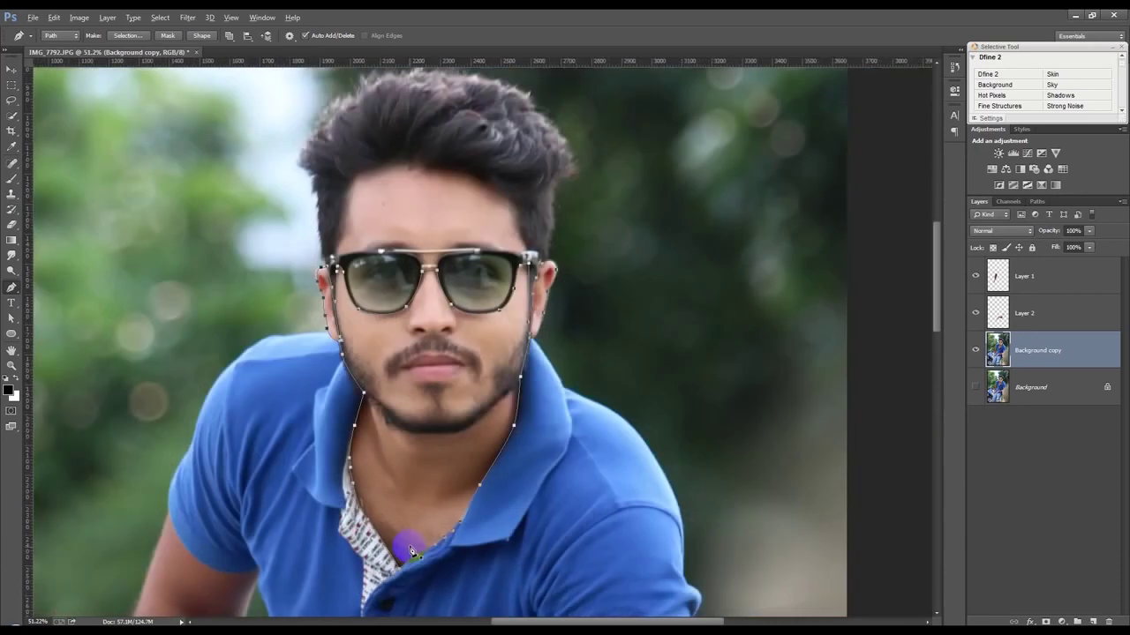
# Load the face path as a selection and copy it onto new Layer 3
pyautogui.hotkey('ctrl', 'Return')
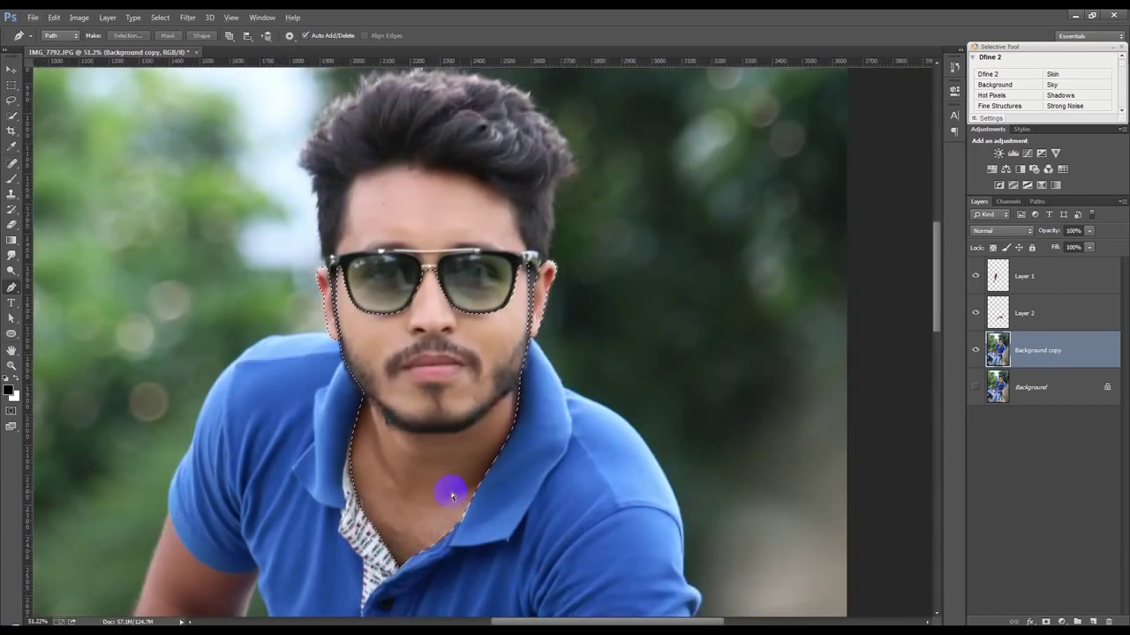
pyautogui.hotkey('ctrl', 'j')
pyautogui.scroll(3, 467, 297)
pyautogui.scroll(2, 300, 185)
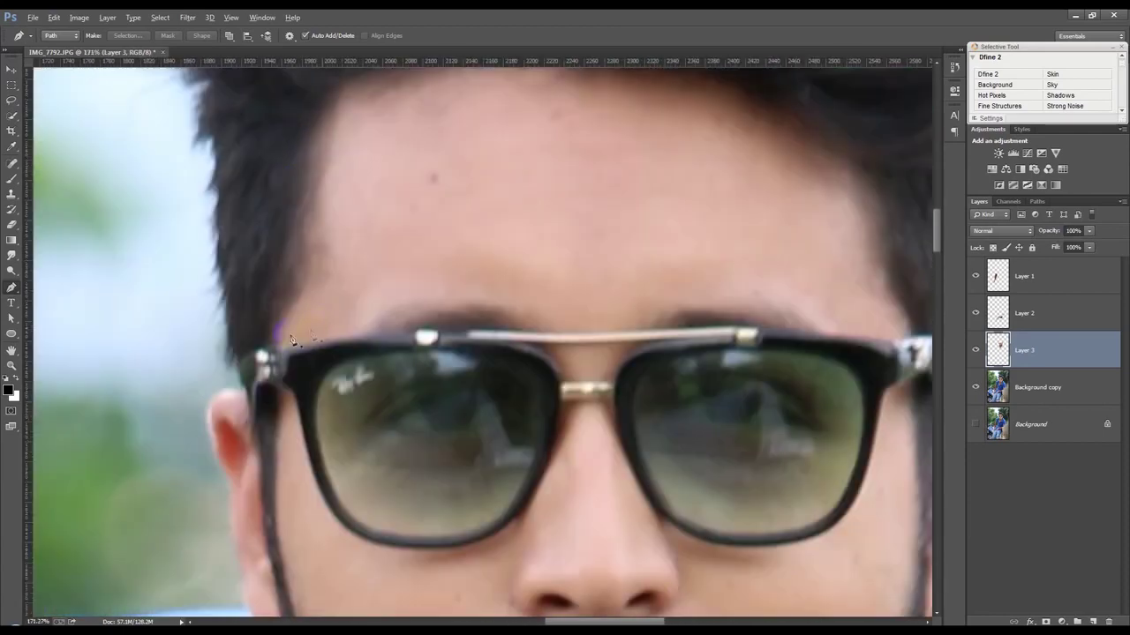
# Trace the forehead from the left temple along the hairline to the glasses top, then select it
pyautogui.click(275, 352)
pyautogui.scroll(5, 324, 160)
pyautogui.moveTo(317, 249); pyautogui.dragTo(338, 224)
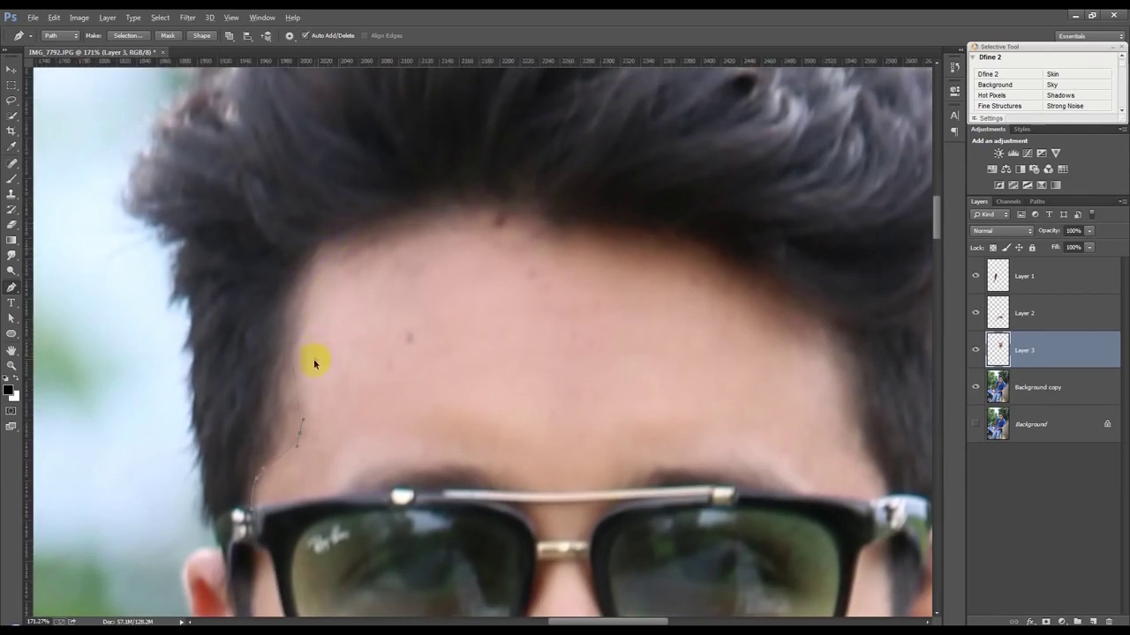
pyautogui.moveTo(305, 250); pyautogui.dragTo(338, 217)
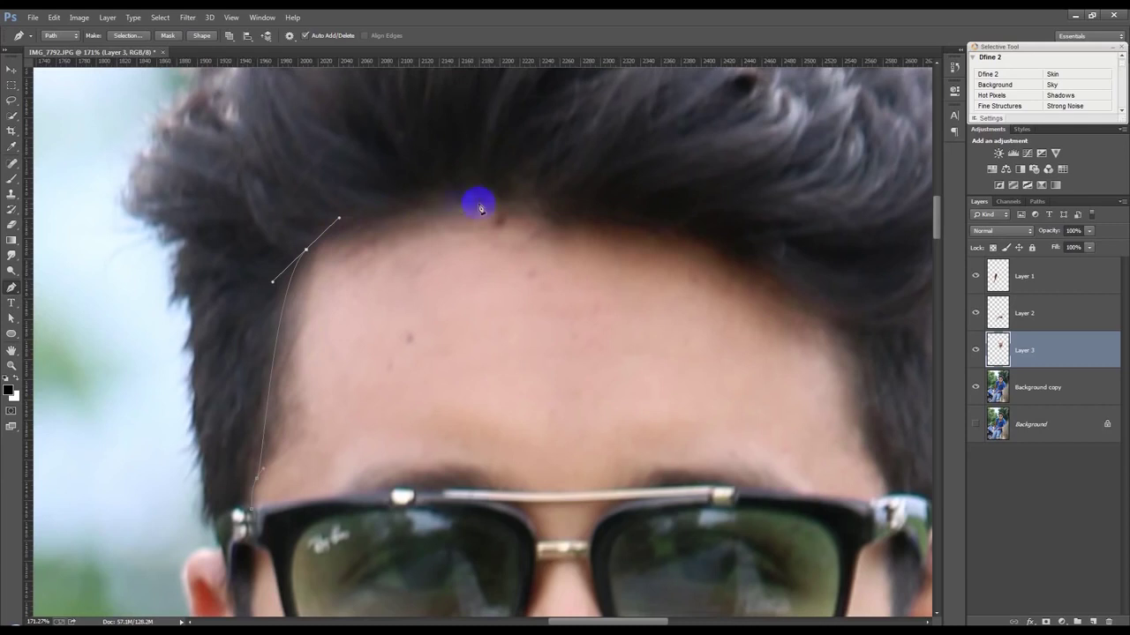
pyautogui.moveTo(577, 213); pyautogui.dragTo(736, 252)
pyautogui.moveTo(808, 302); pyautogui.dragTo(845, 319)
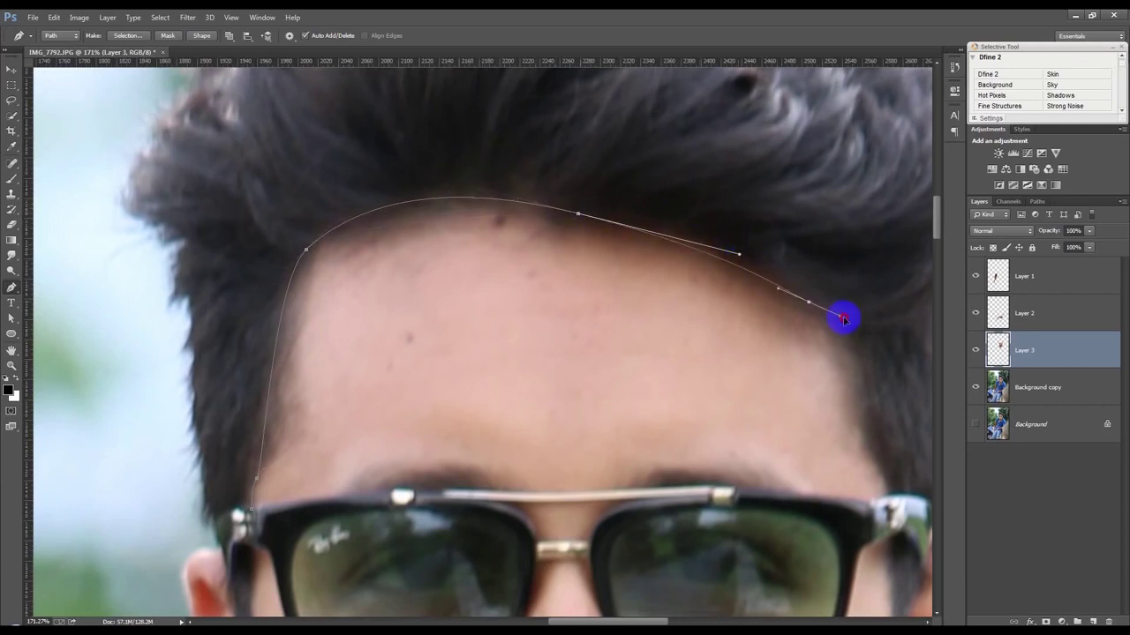
pyautogui.moveTo(883, 474); pyautogui.dragTo(904, 501)
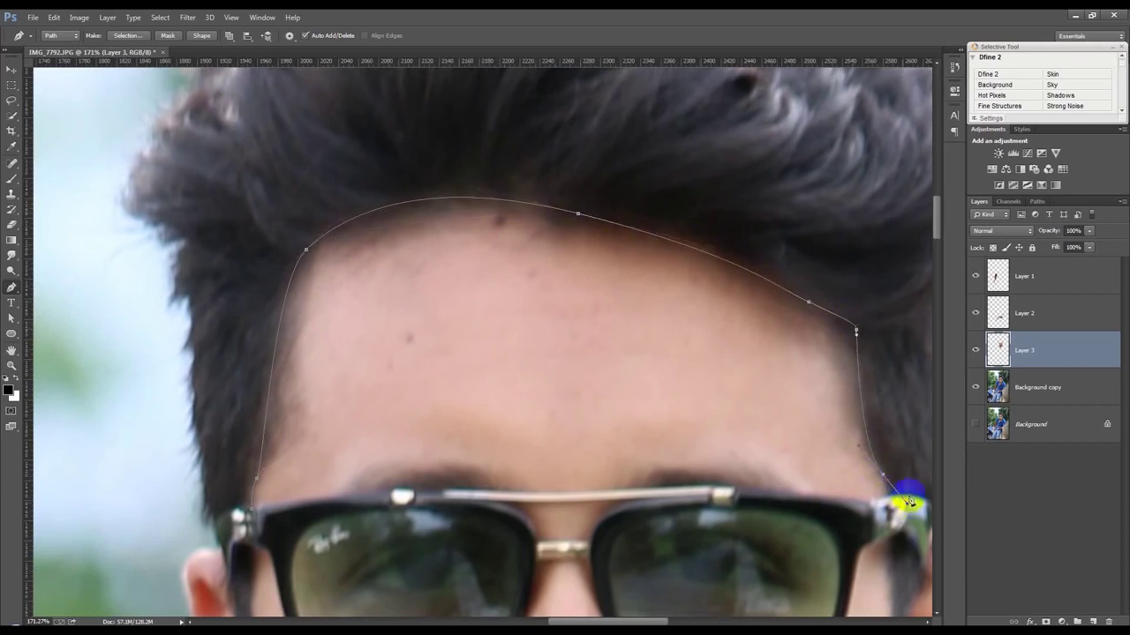
pyautogui.keyDown('alt'); pyautogui.click(885, 476); pyautogui.keyUp('alt')
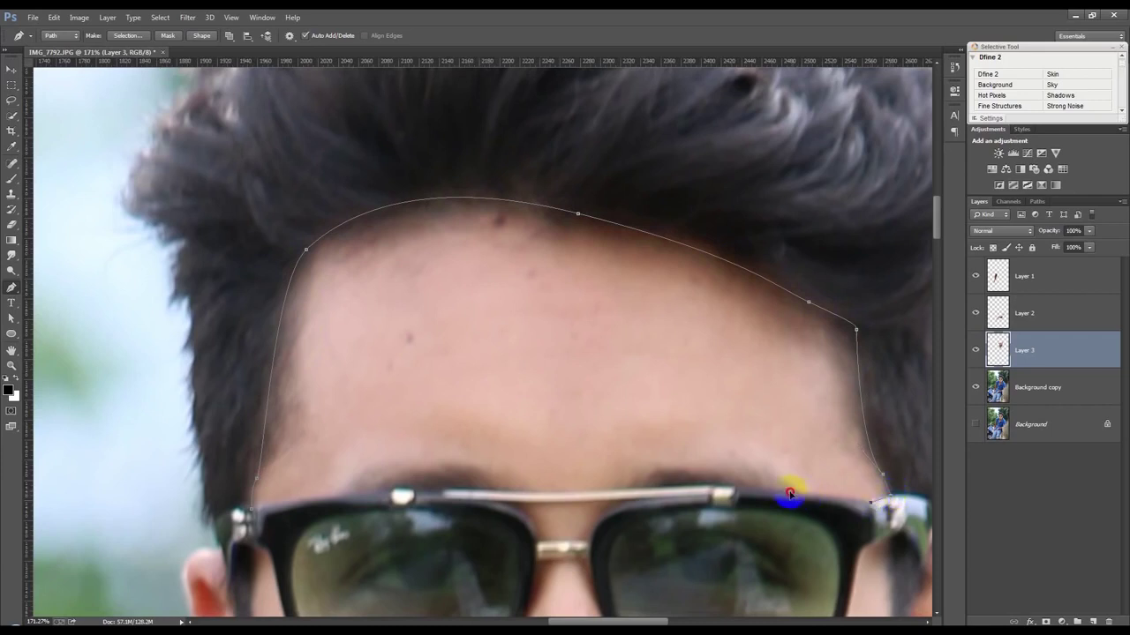
pyautogui.moveTo(775, 491); pyautogui.dragTo(748, 495)
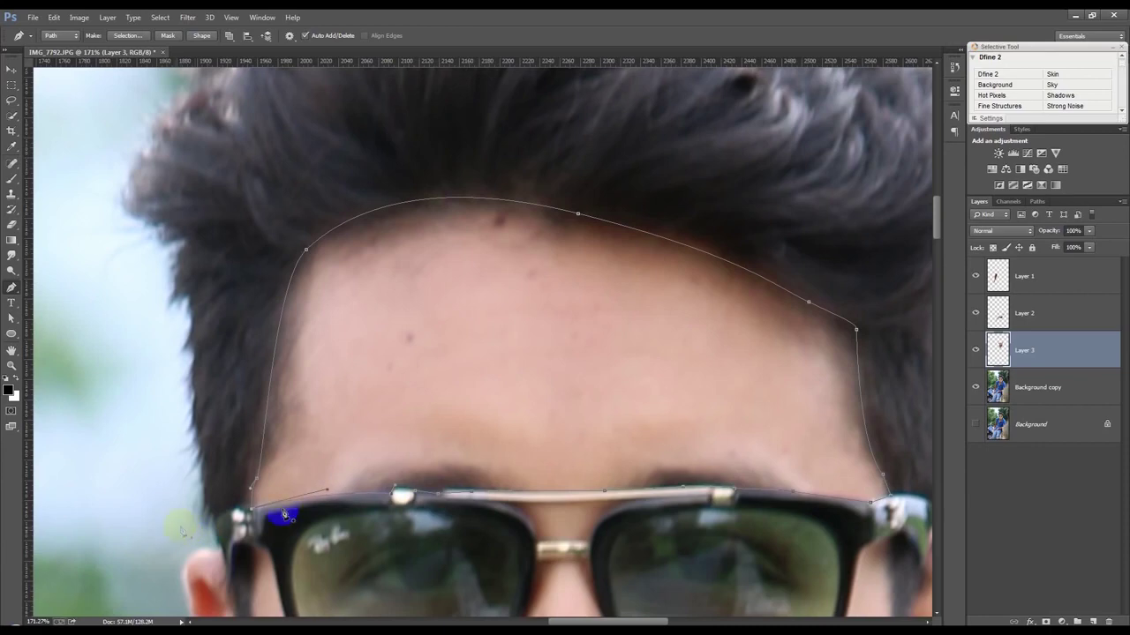
pyautogui.scroll(-3, 291, 514)
pyautogui.scroll(-1, 309, 510)
pyautogui.hotkey('ctrl', 'Return')
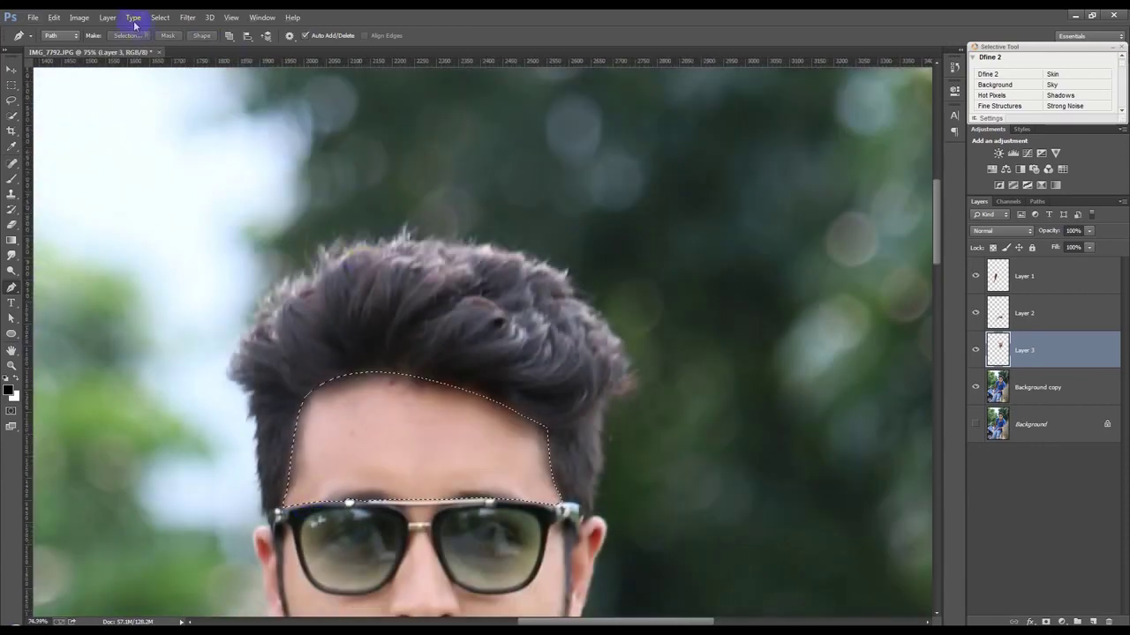
# Feather the forehead selection and copy it from Background copy onto a new layer
pyautogui.click(183, 17)
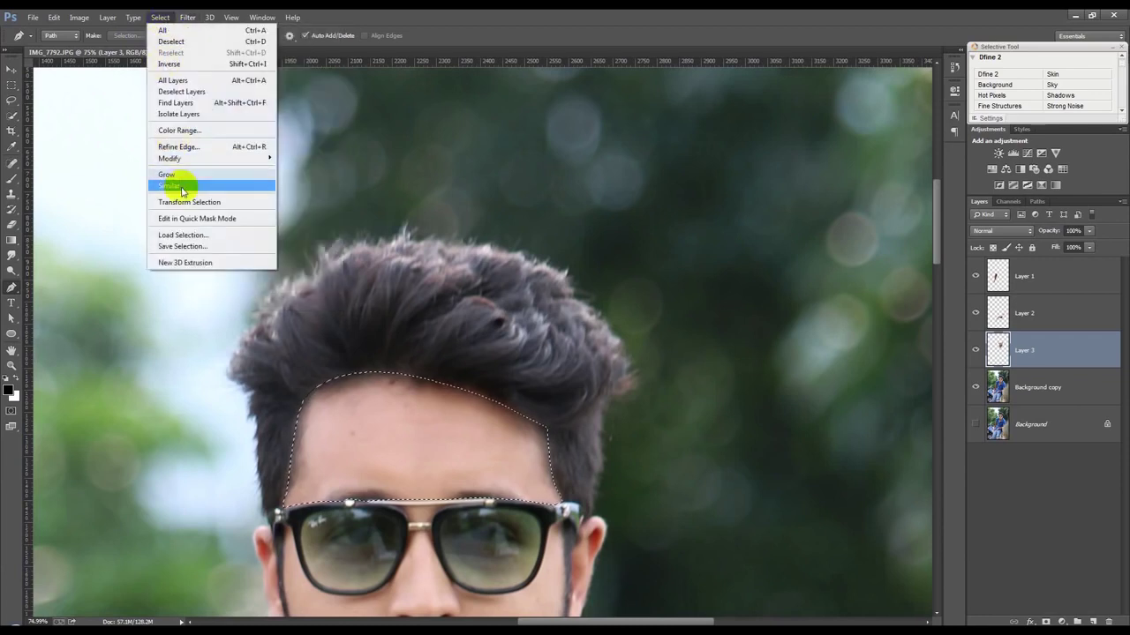
pyautogui.moveTo(212, 158)
pyautogui.click(298, 202)
pyautogui.click(621, 222)
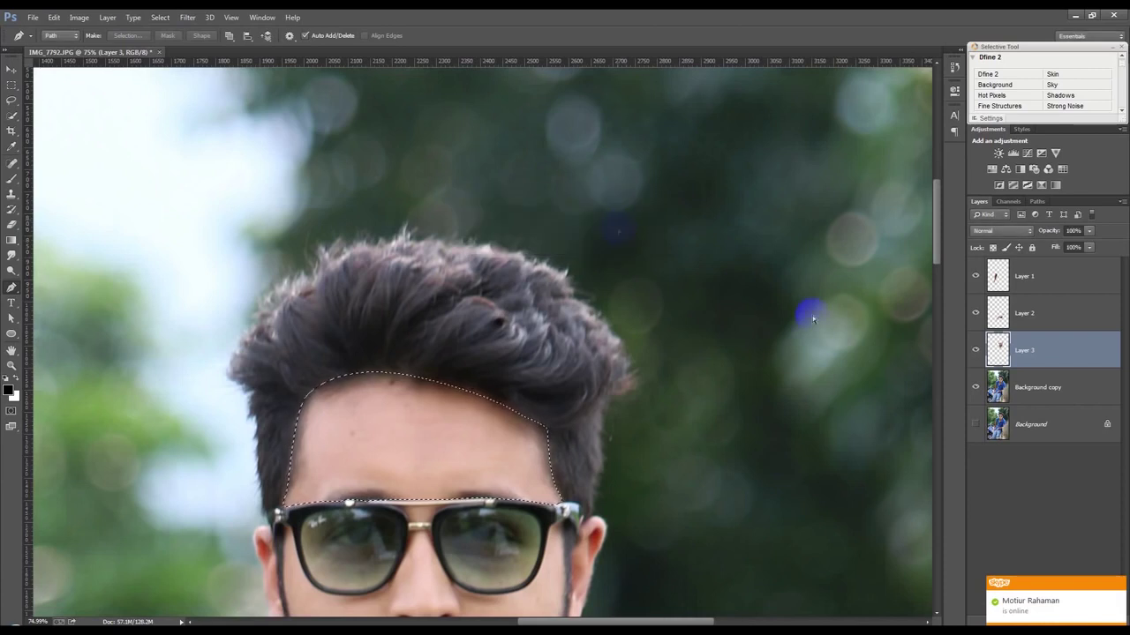
pyautogui.click(1028, 393)
pyautogui.hotkey('ctrl', 'j')
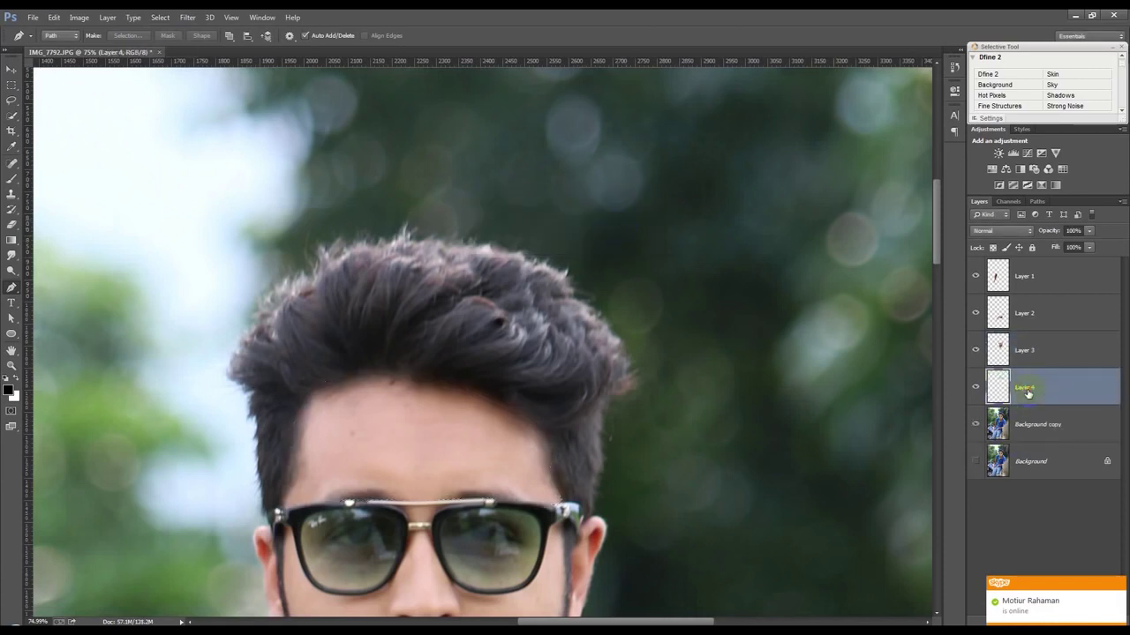
pyautogui.click(975, 424)
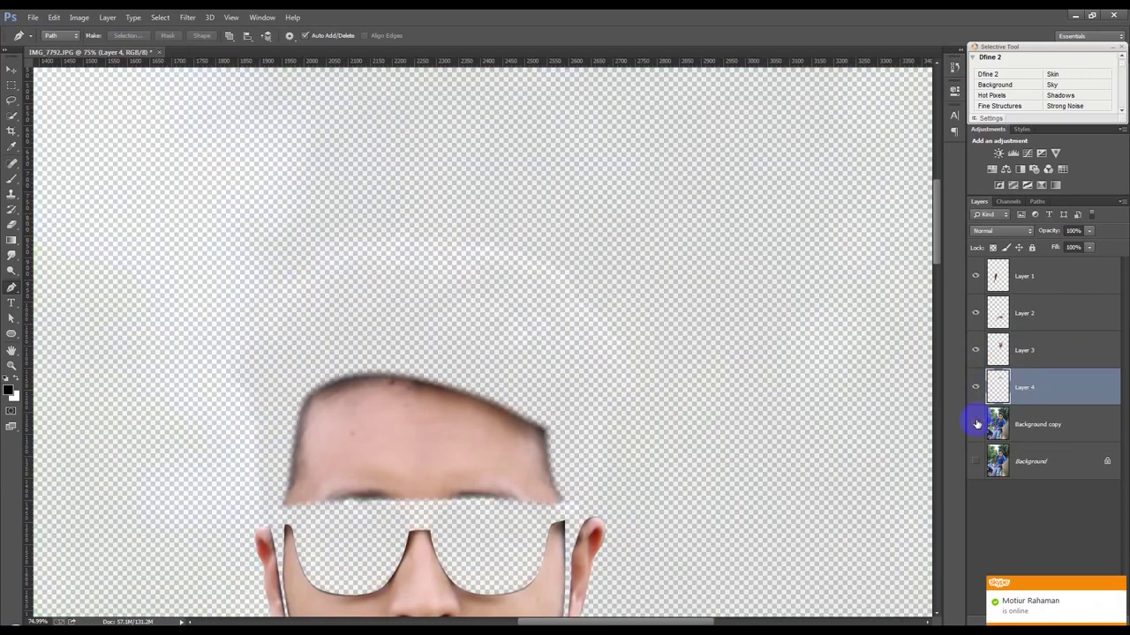
# Compare the cut-out layers and delete the old Layer 3
pyautogui.scroll(-3, 798, 415)
pyautogui.scroll(-3, 797, 411)
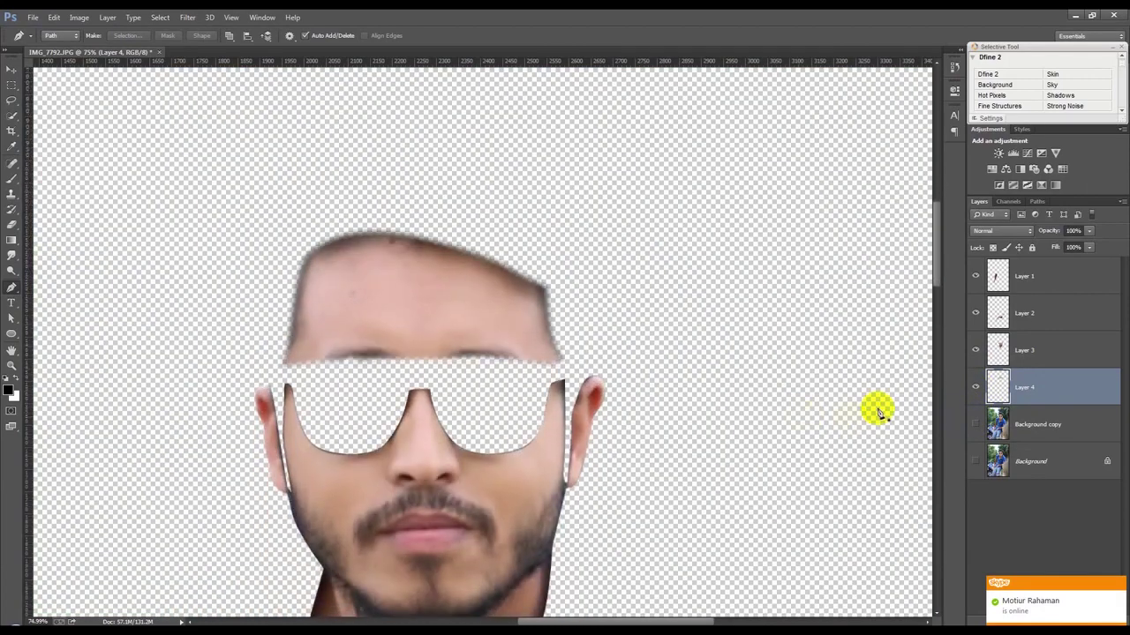
pyautogui.click(995, 353)
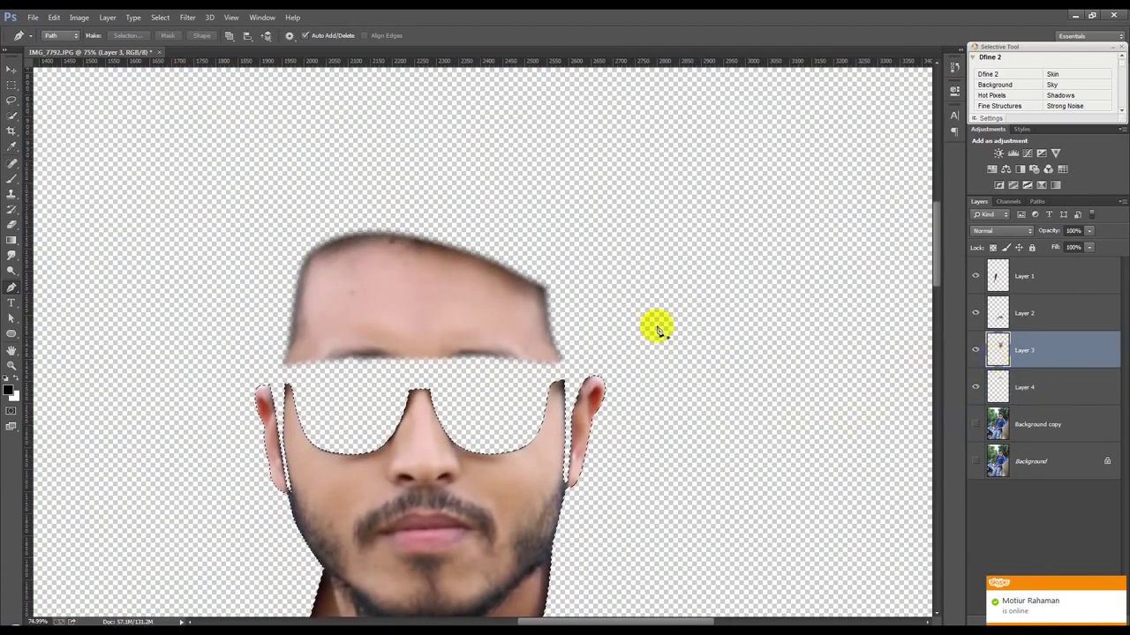
pyautogui.keyDown('ctrl'); pyautogui.click(998, 382); pyautogui.keyUp('ctrl')
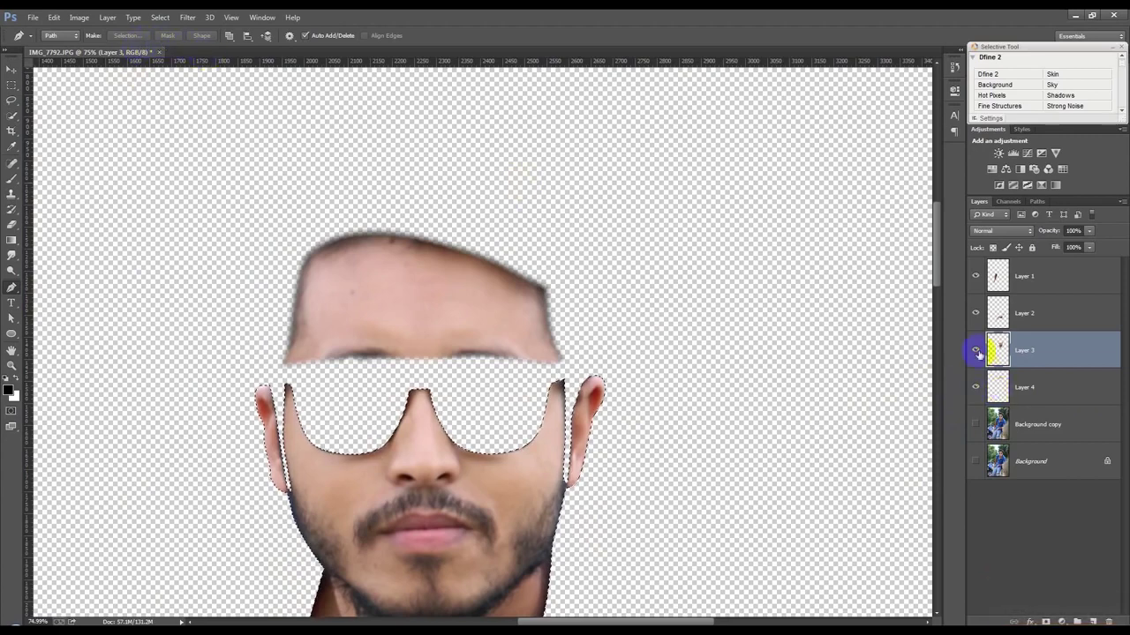
pyautogui.click(975, 351)
pyautogui.click(976, 424)
pyautogui.click(1006, 344)
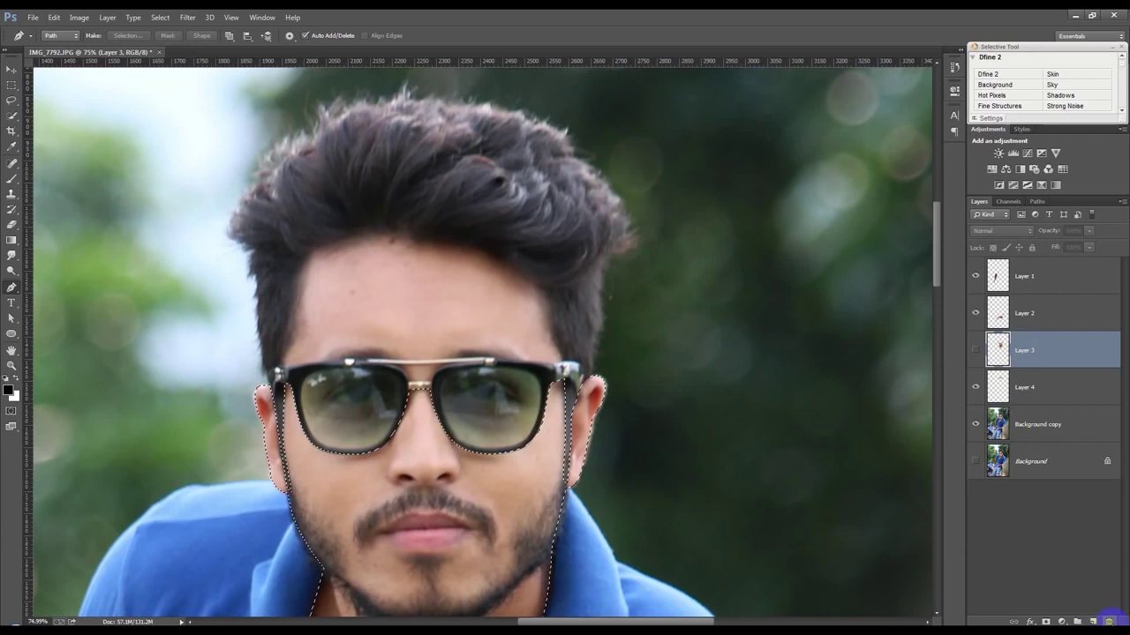
pyautogui.click(1108, 620)
pyautogui.click(541, 245)
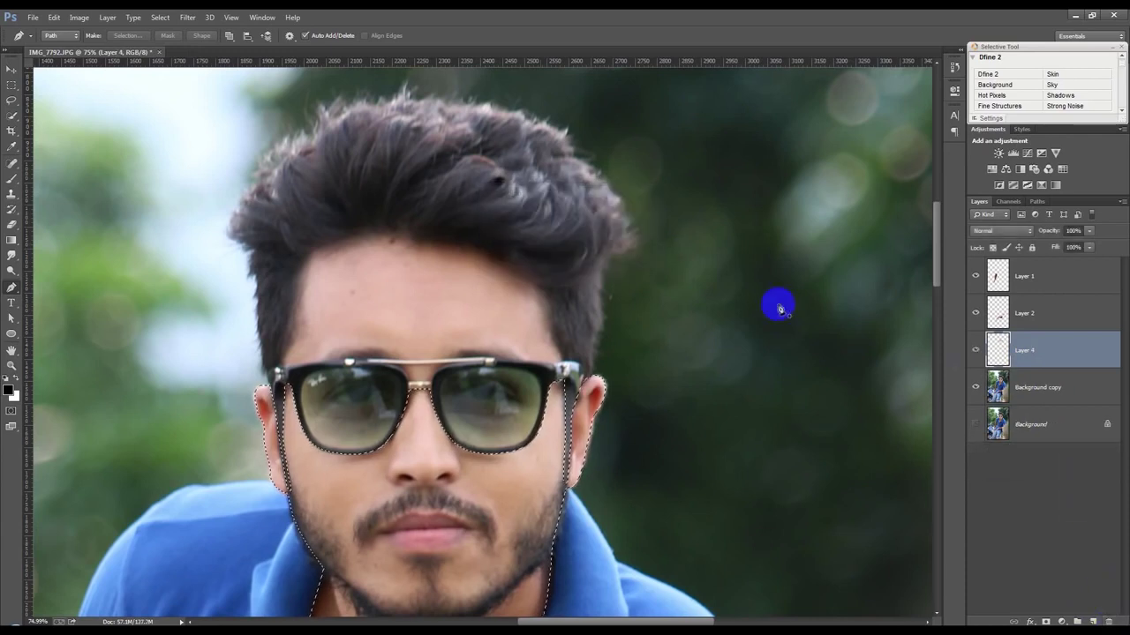
pyautogui.click(1015, 387)
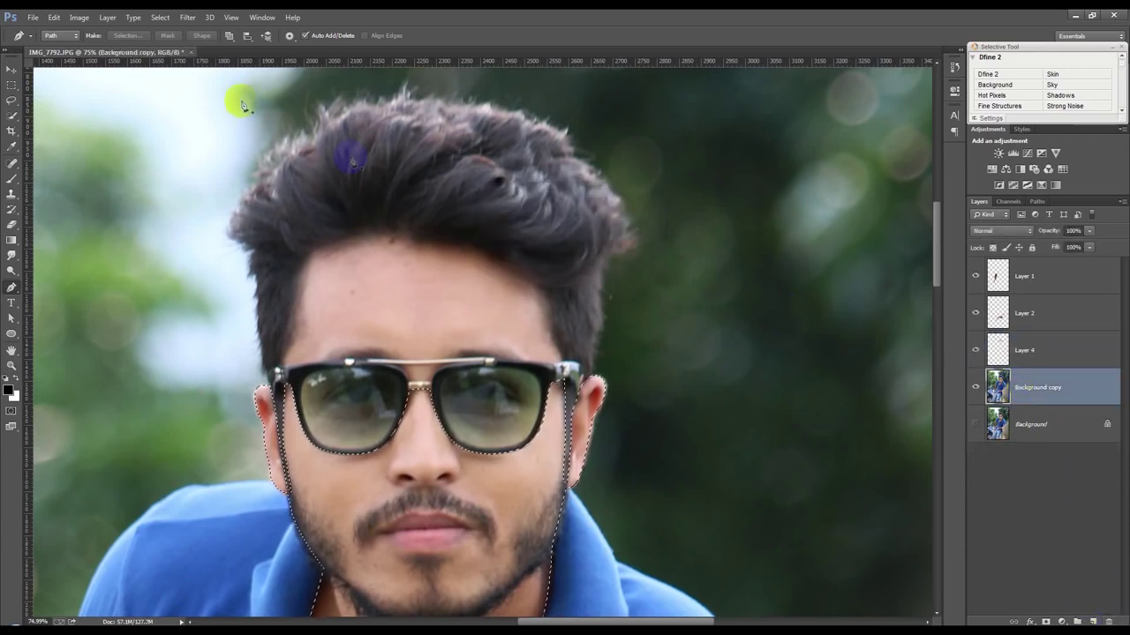
# Feather the selection again and copy it onto new Layer 5, then select Layers 1, 2, 4 and 5
pyautogui.click(182, 21)
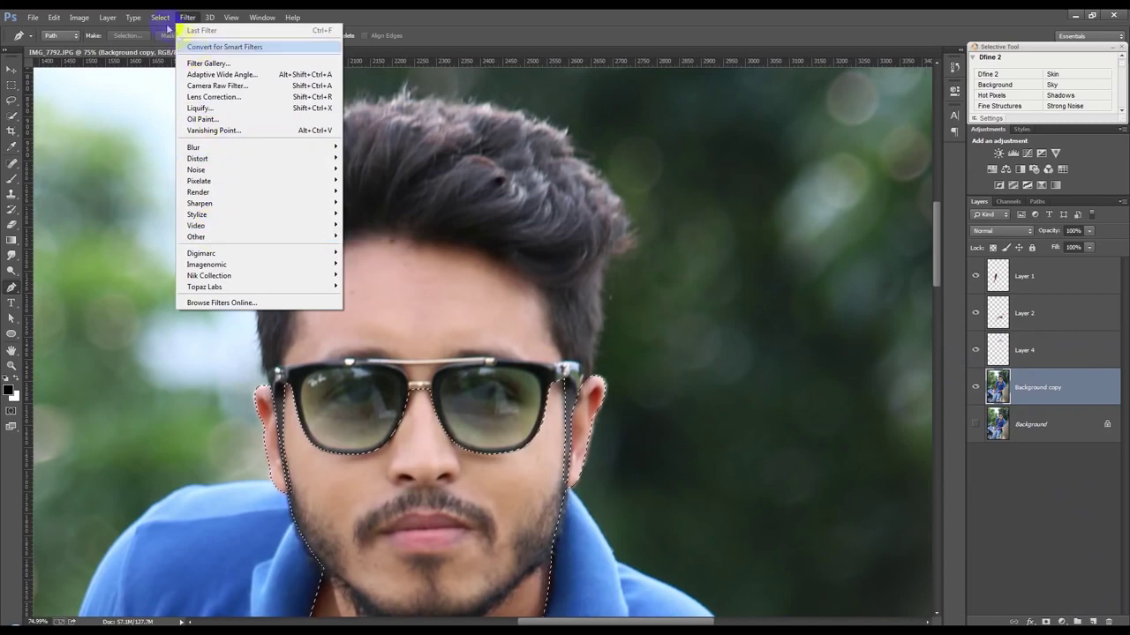
pyautogui.click(318, 202)
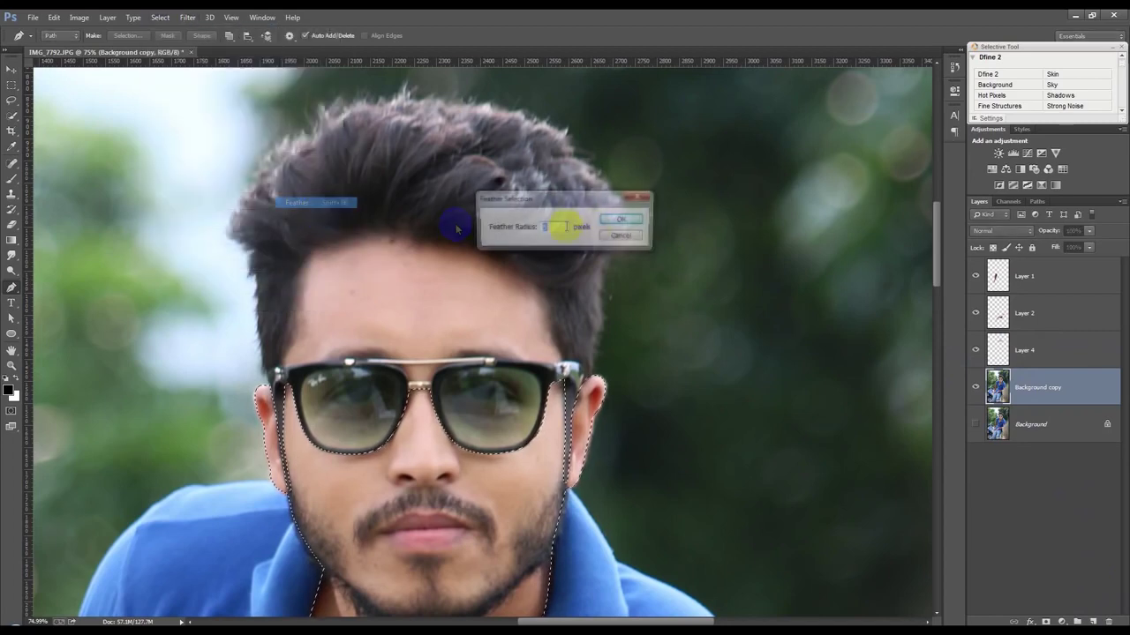
pyautogui.click(620, 219)
pyautogui.hotkey('ctrl', 'j')
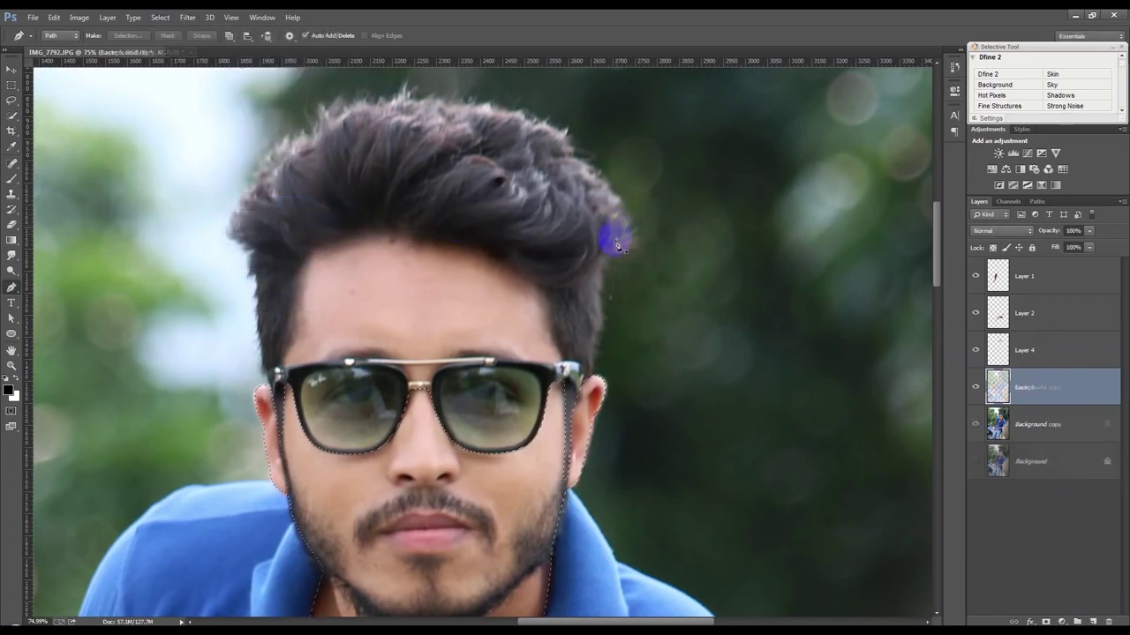
pyautogui.scroll(-5, 853, 411)
pyautogui.keyDown('shift'); pyautogui.click(1033, 288); pyautogui.keyUp('shift')
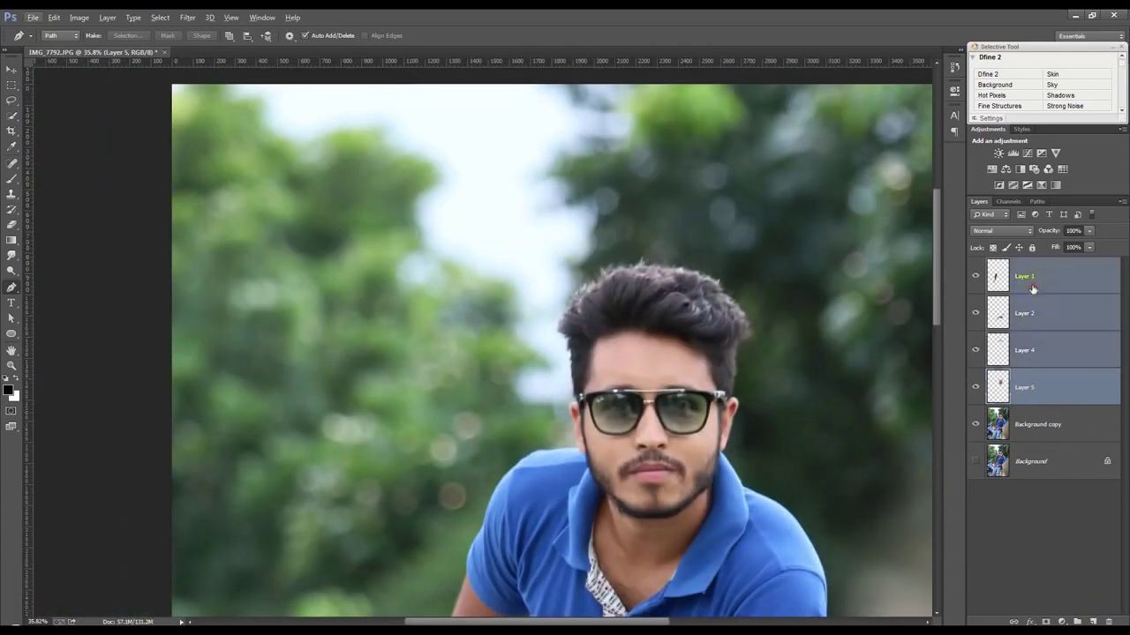
# Merge Layers 1, 2, 4 and 5 into Layer 1 and hide the Background copy
pyautogui.rightClick(1041, 287)
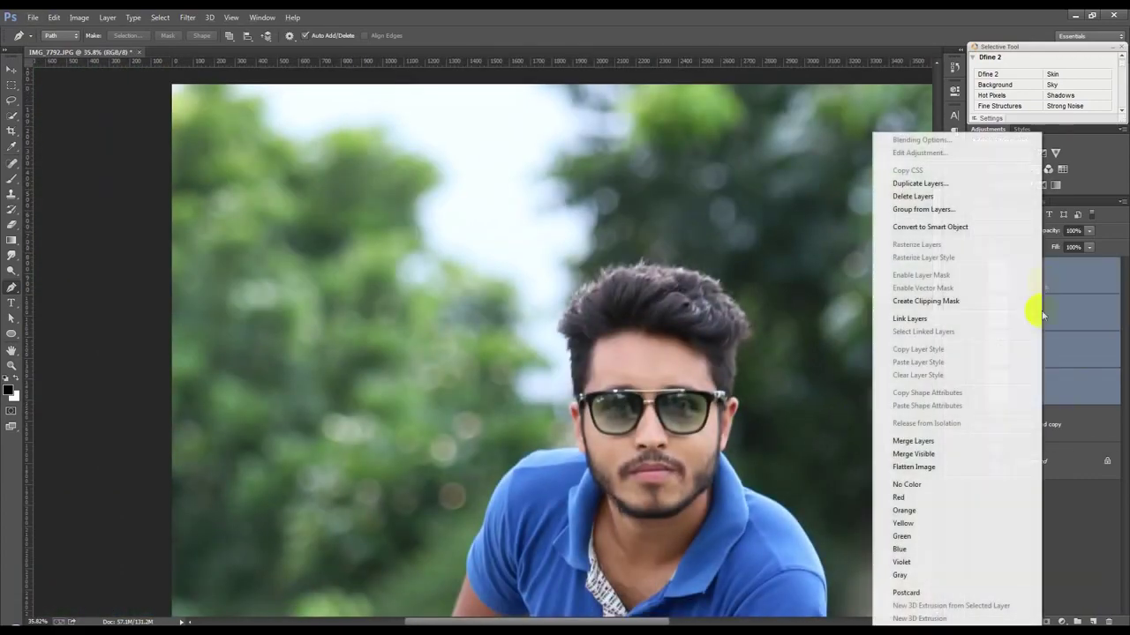
pyautogui.click(915, 442)
pyautogui.click(975, 312)
pyautogui.click(975, 277)
pyautogui.scroll(-1, 756, 408)
pyautogui.scroll(-2, 758, 415)
pyautogui.scroll(2, 503, 379)
pyautogui.scroll(1, 512, 391)
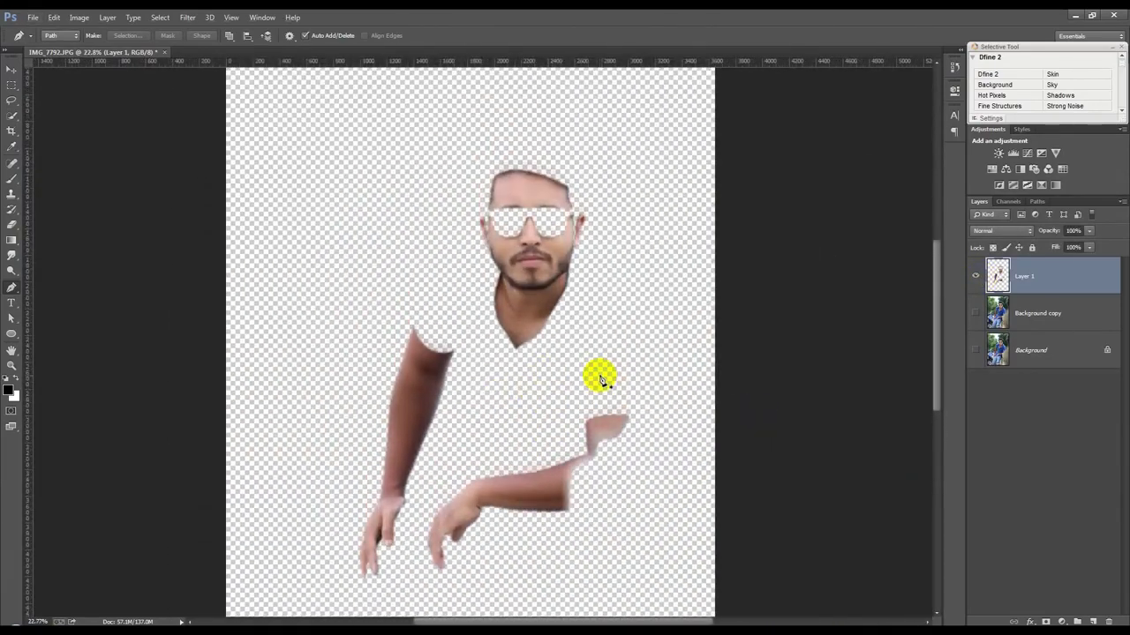
pyautogui.scroll(1, 601, 379)
# Raise Layer 1's shadows to 50 with Shadows/Highlights, then bring up the Camera Raw filter
pyautogui.click(79, 18)
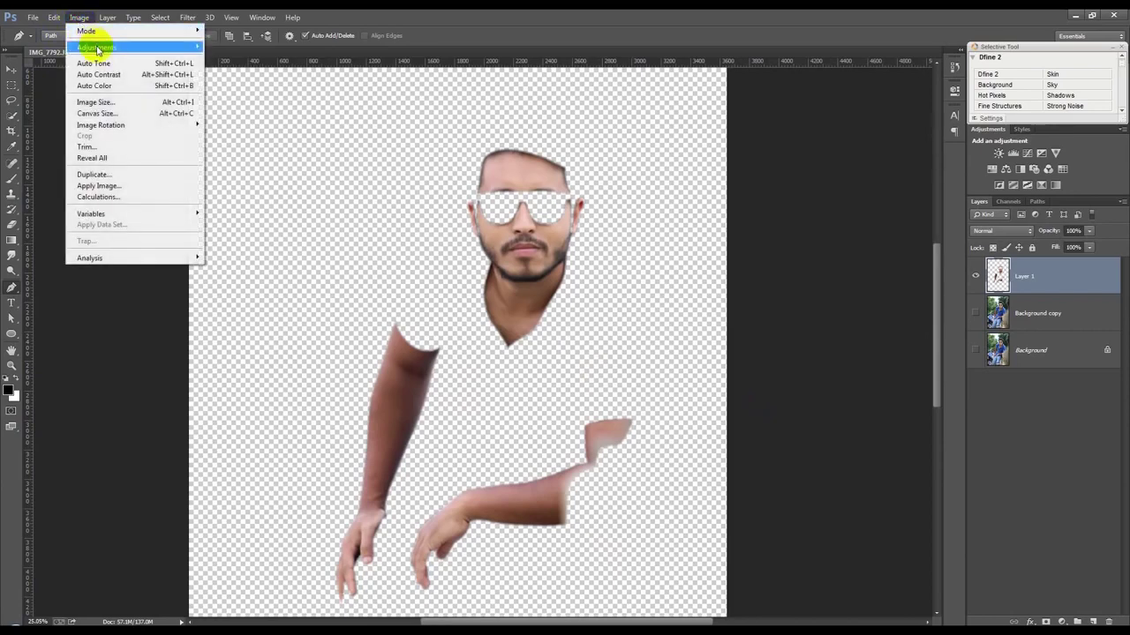
pyautogui.moveTo(97, 47)
pyautogui.click(252, 241)
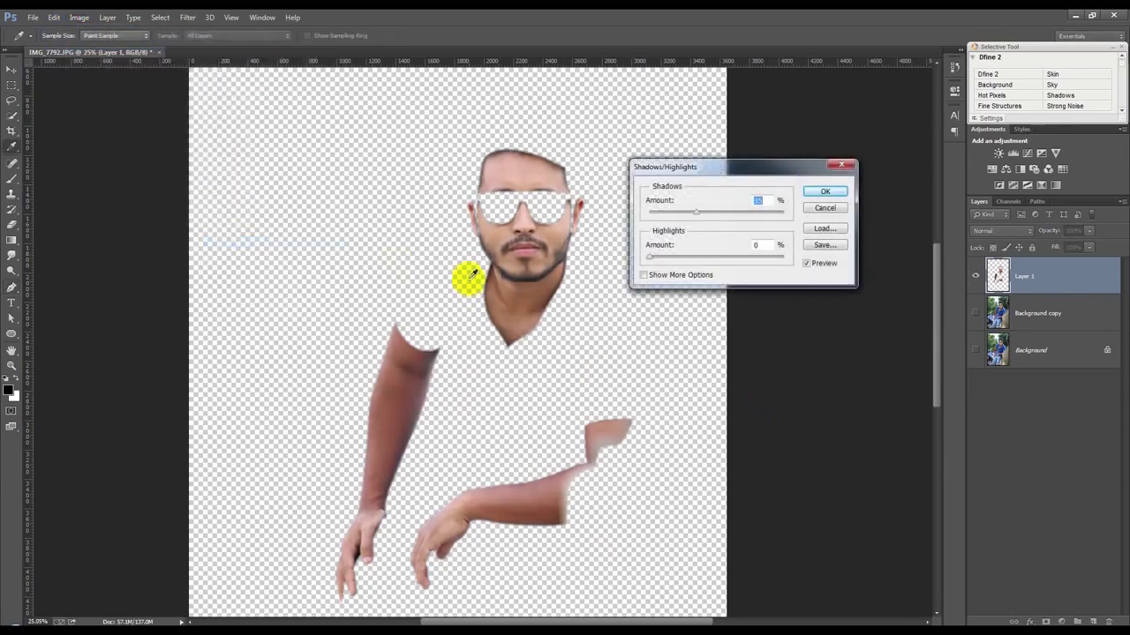
pyautogui.moveTo(698, 214); pyautogui.dragTo(718, 211)
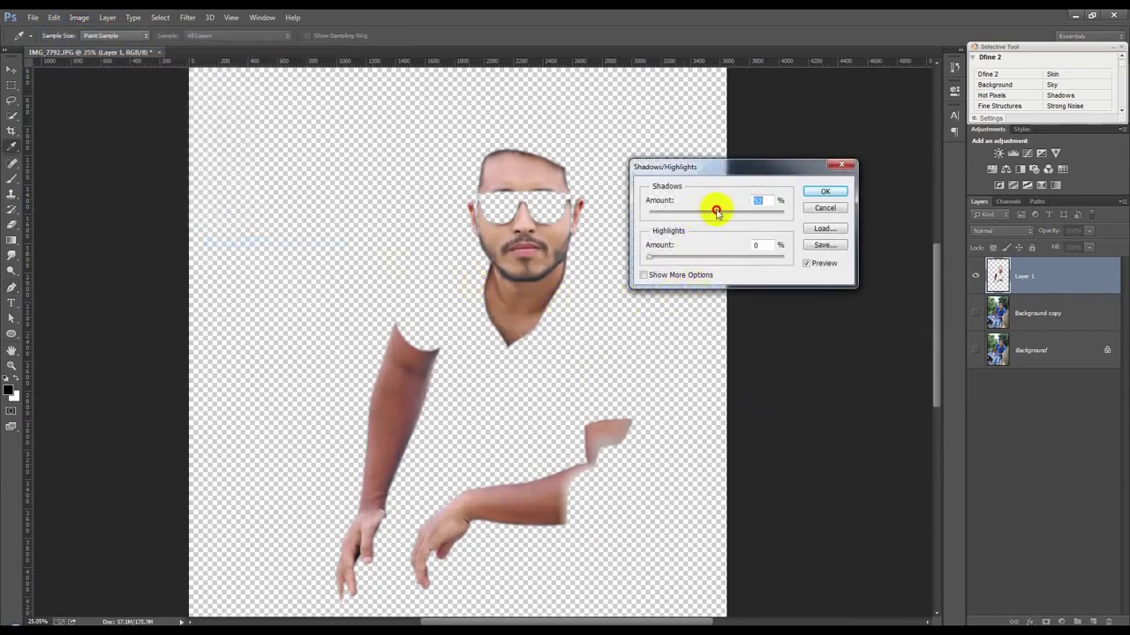
pyautogui.click(824, 194)
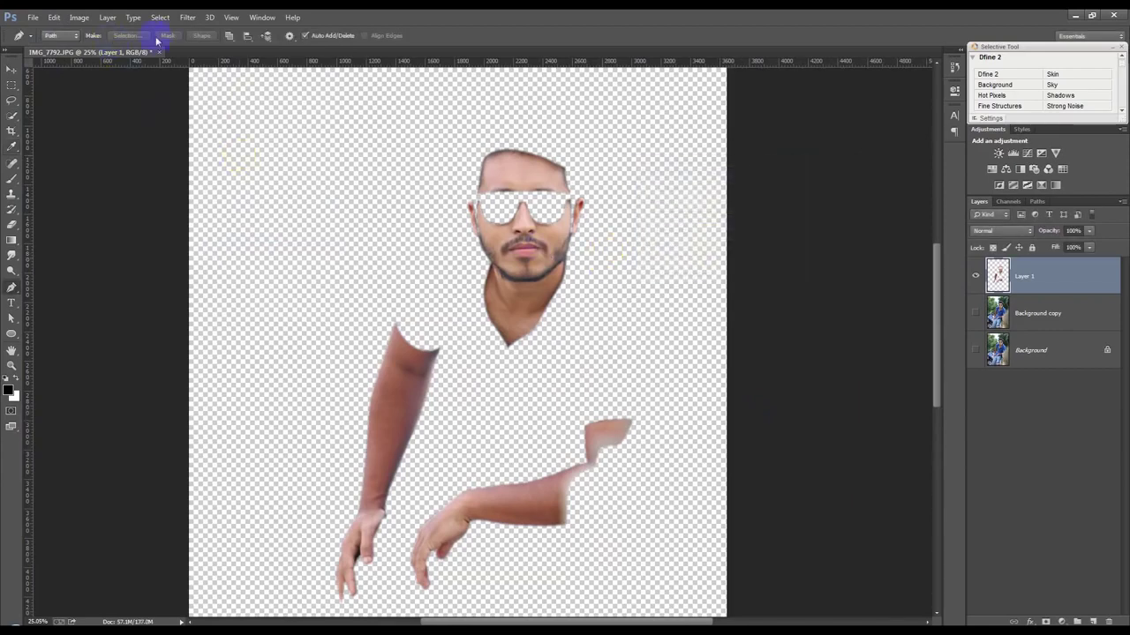
pyautogui.click(182, 22)
pyautogui.click(221, 85)
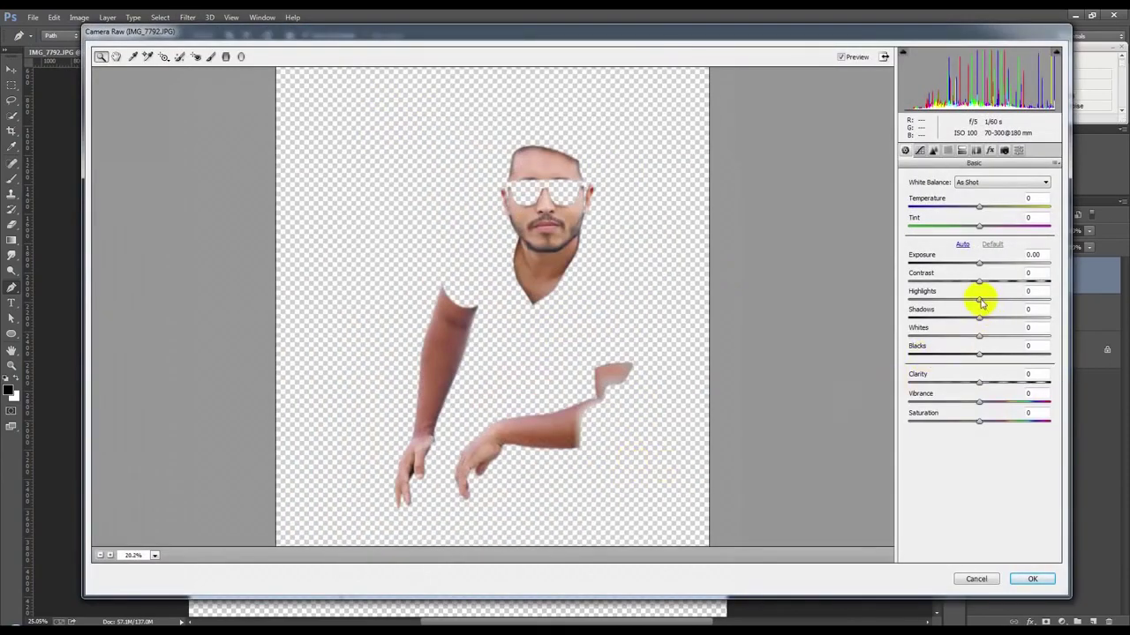
# Lift shadows to +84, brighten whites and lower contrast in Camera Raw on the cut-out, then apply
pyautogui.moveTo(979, 317); pyautogui.dragTo(1023, 323)
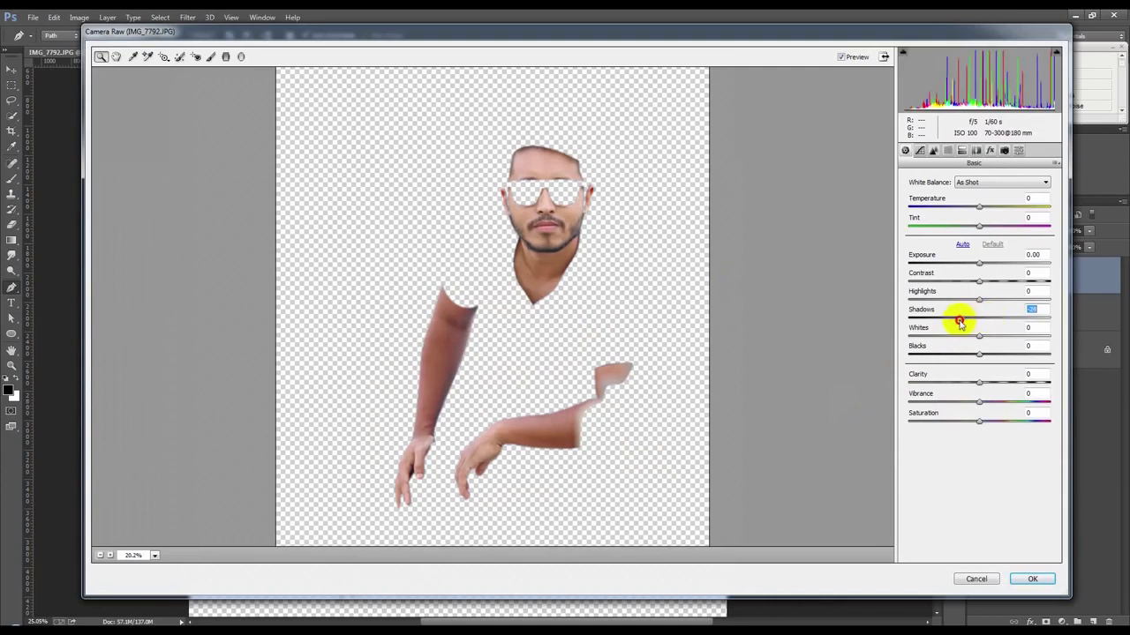
pyautogui.moveTo(1024, 323); pyautogui.dragTo(1038, 319)
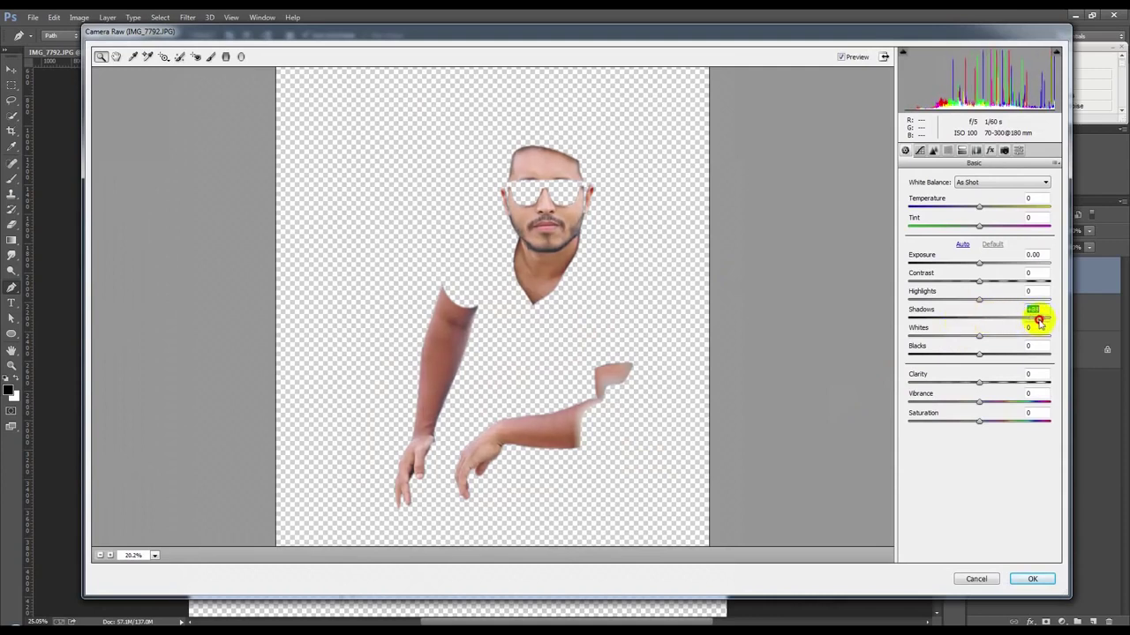
pyautogui.moveTo(977, 336)
pyautogui.mouseDown()
pyautogui.moveTo(1000, 336)
pyautogui.moveTo(986, 353)
pyautogui.moveTo(1011, 358)
pyautogui.mouseUp()
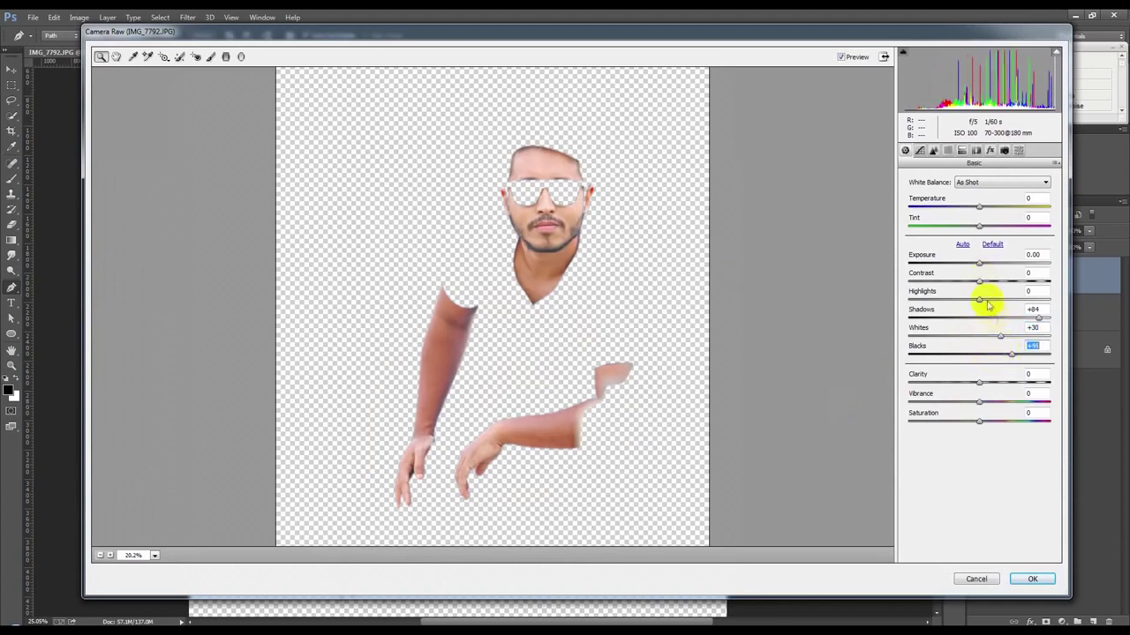
pyautogui.moveTo(979, 283)
pyautogui.mouseDown()
pyautogui.moveTo(946, 287)
pyautogui.moveTo(997, 300)
pyautogui.mouseUp()
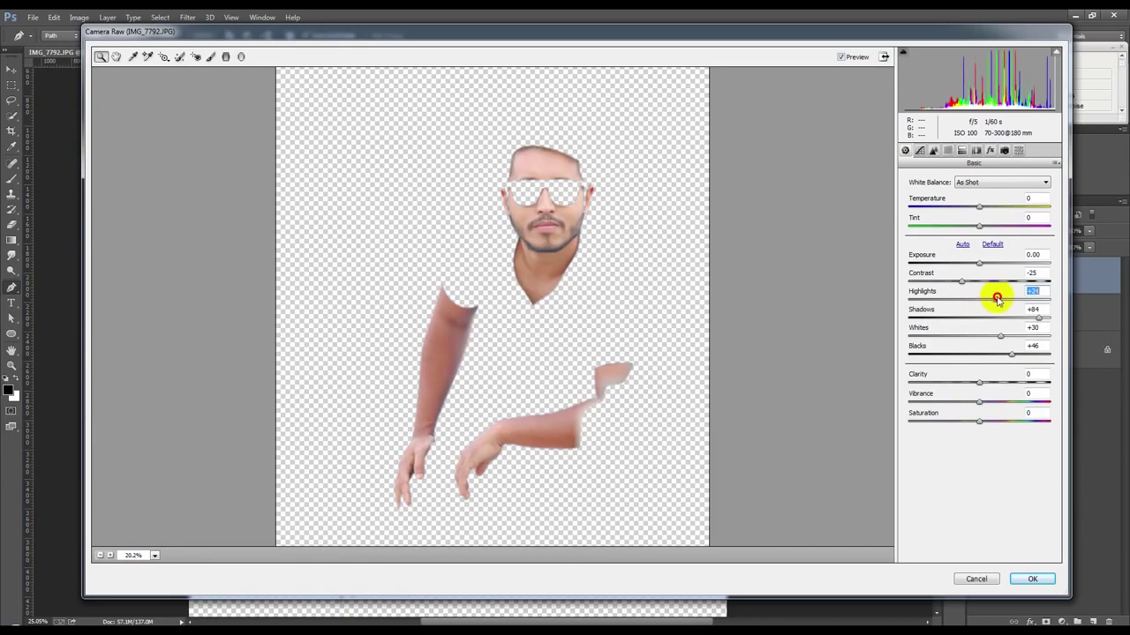
pyautogui.click(1031, 578)
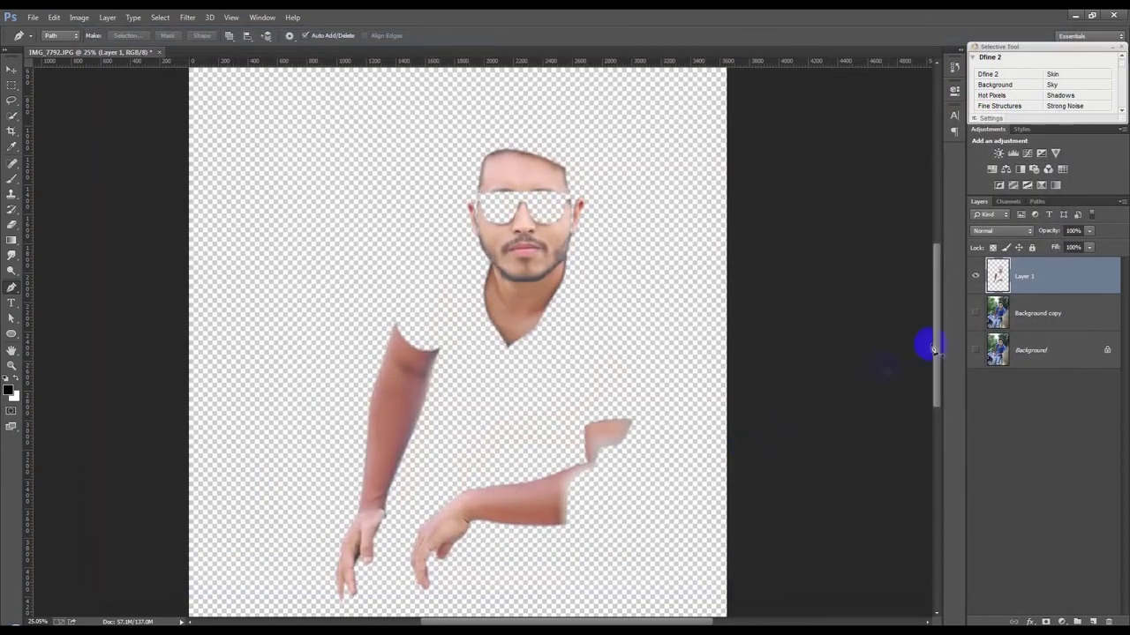
# Make the Background copy layer visible and active, and save the image as IMG_7792.psd
pyautogui.click(975, 314)
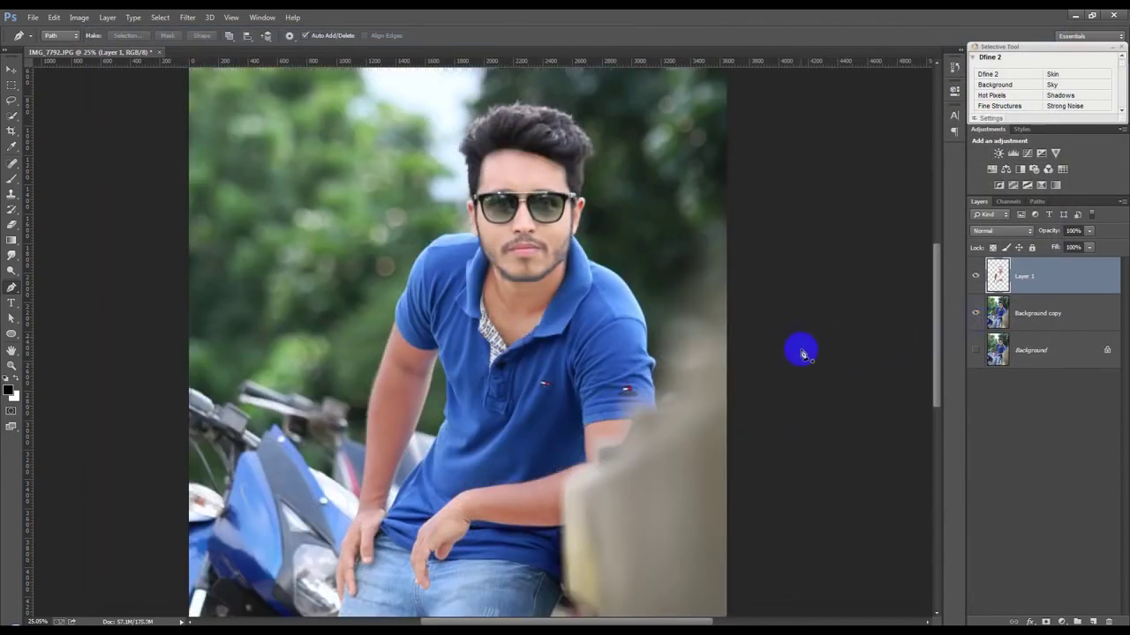
pyautogui.scroll(-3, 626, 327)
pyautogui.scroll(2, 641, 335)
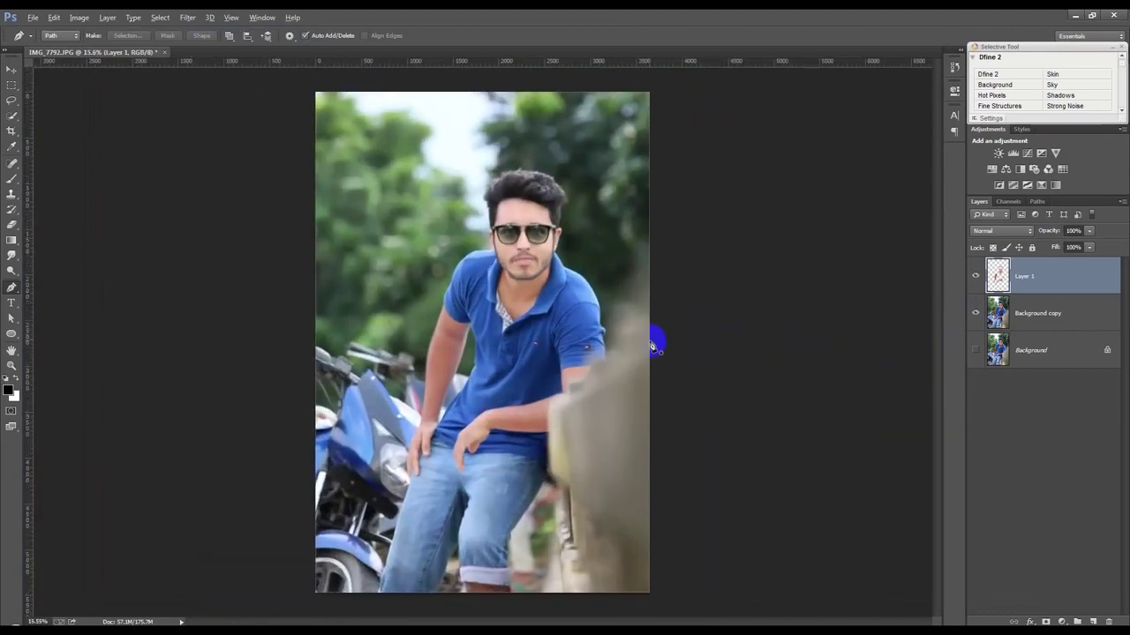
pyautogui.click(1014, 315)
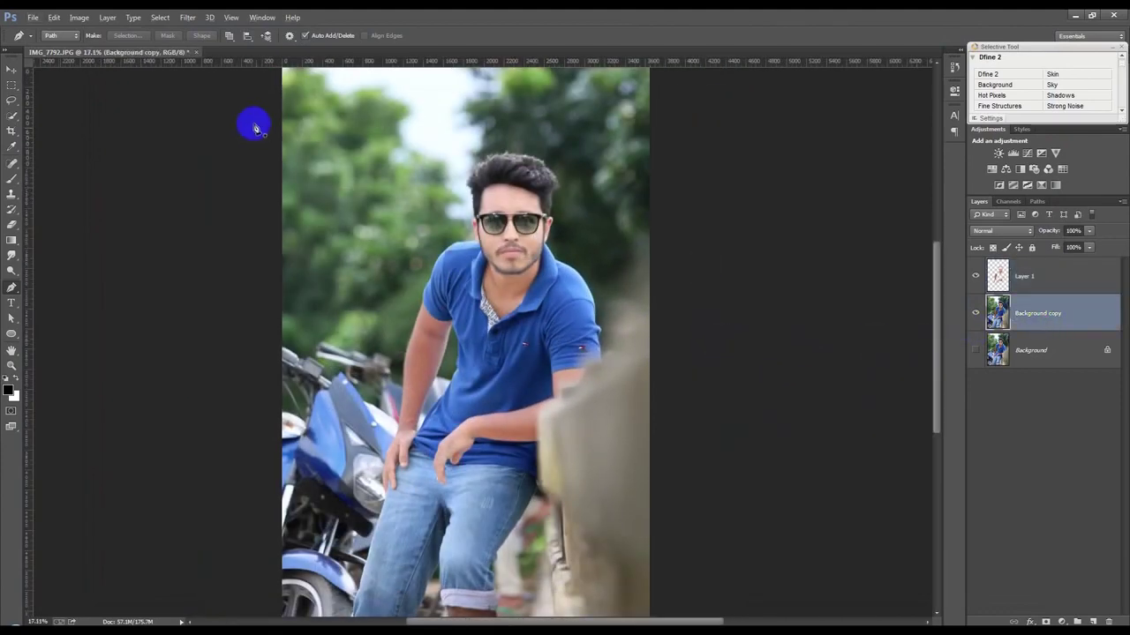
pyautogui.click(187, 18)
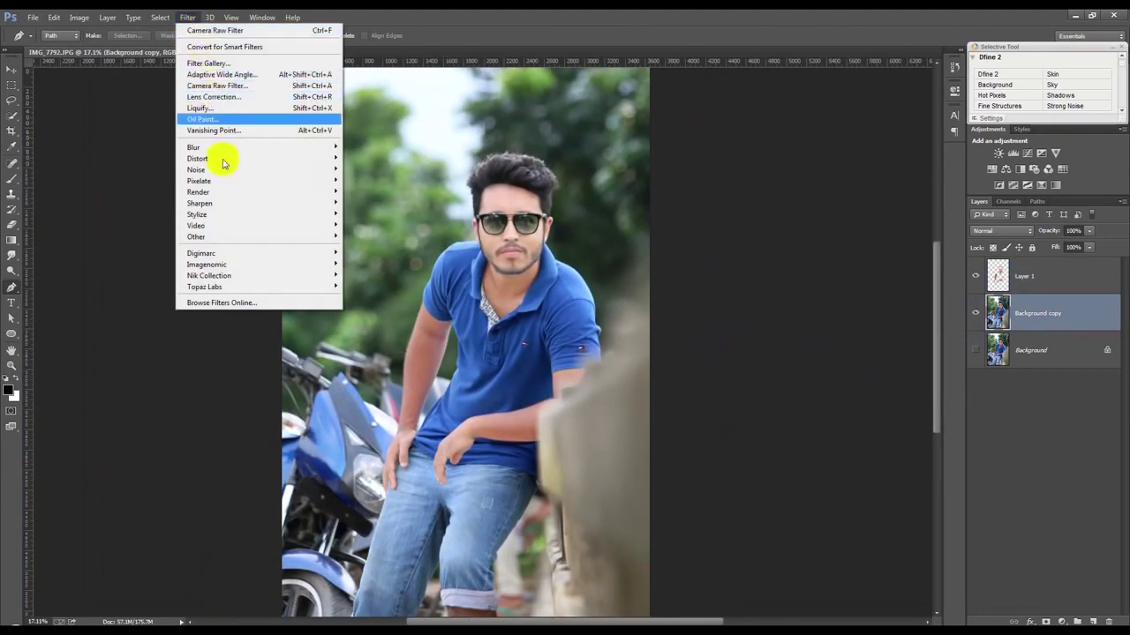
pyautogui.click(615, 195)
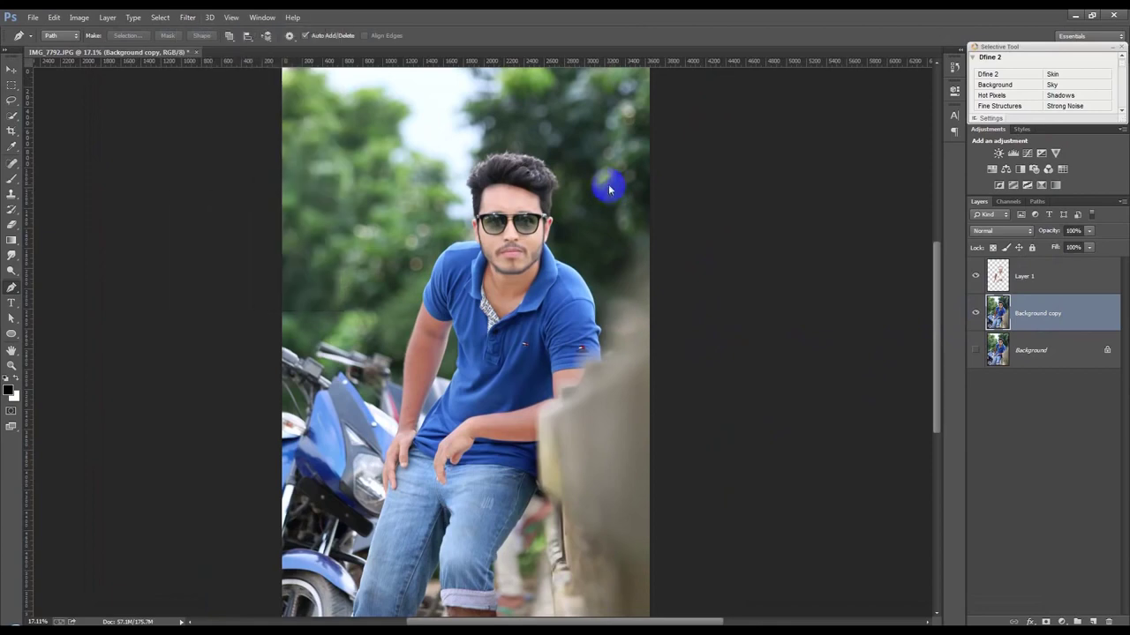
pyautogui.hotkey('ctrl', 'shift', 's')
pyautogui.click(885, 542)
# In Camera Raw set Vibrance +91, Blacks -47, Whites -100, Shadows +59, Highlights -100, Contrast +74
pyautogui.click(190, 18)
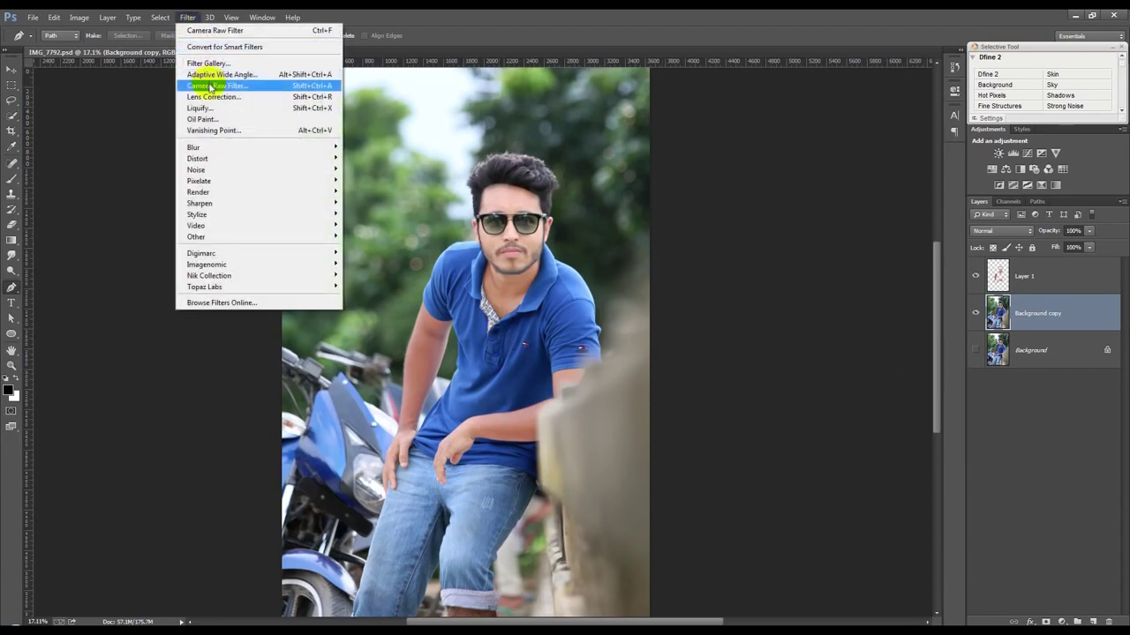
pyautogui.click(210, 85)
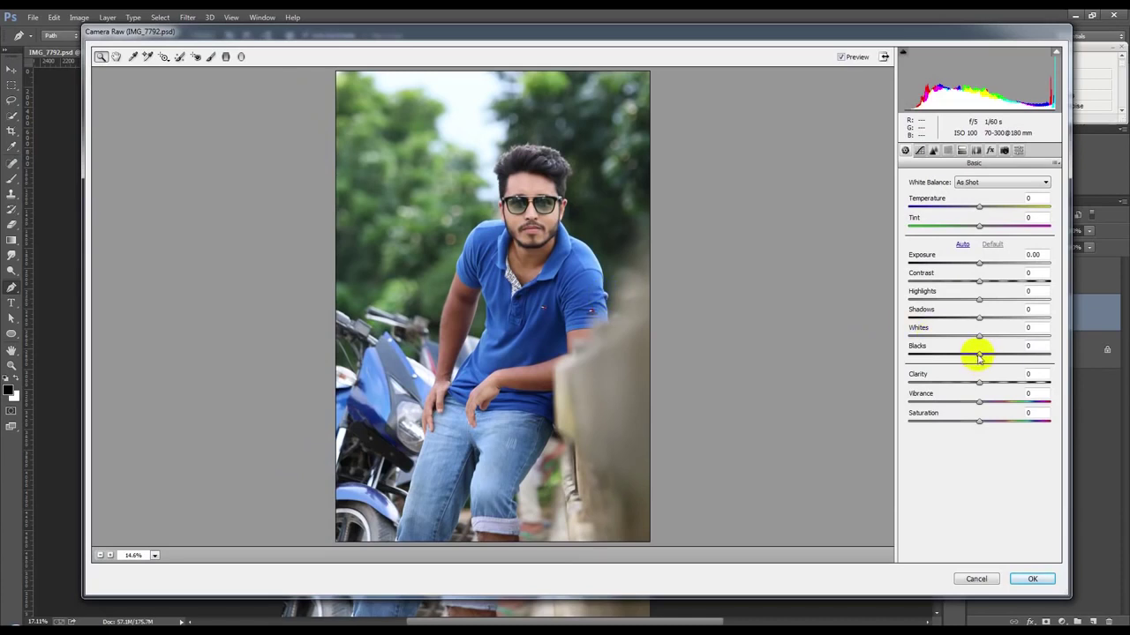
pyautogui.moveTo(981, 402); pyautogui.dragTo(1048, 404)
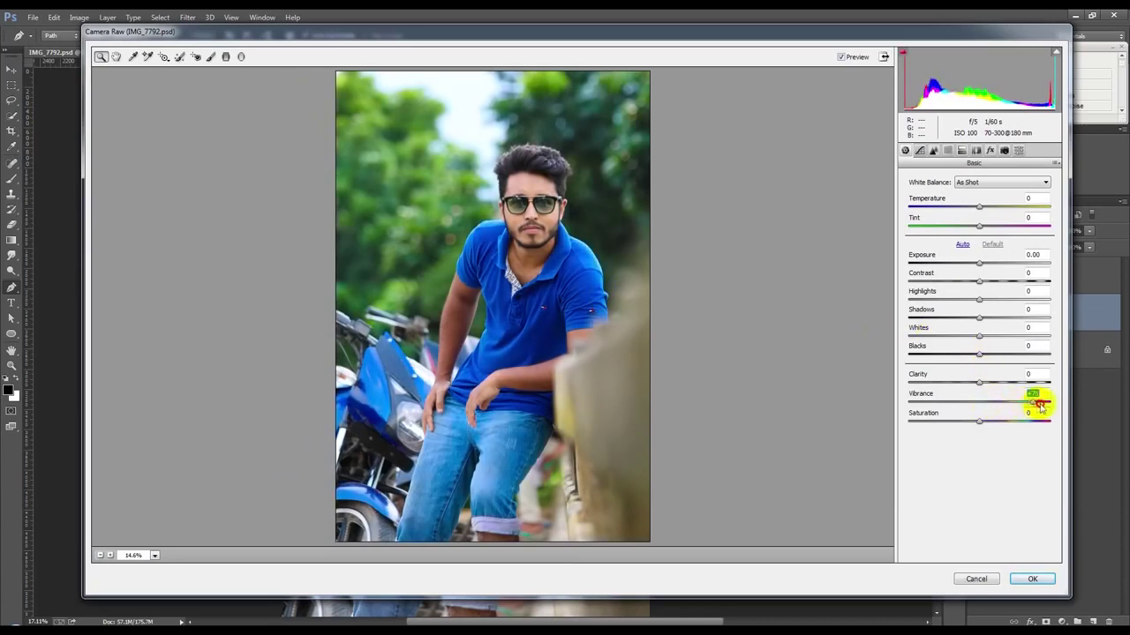
pyautogui.moveTo(1047, 405); pyautogui.dragTo(1044, 403)
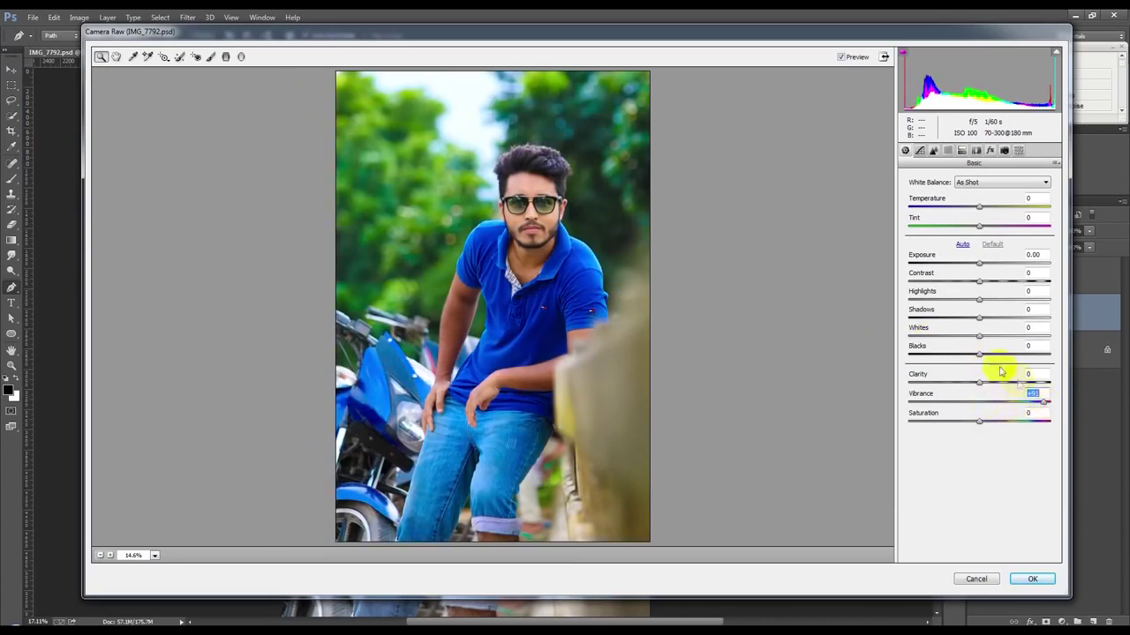
pyautogui.moveTo(979, 355); pyautogui.dragTo(946, 354)
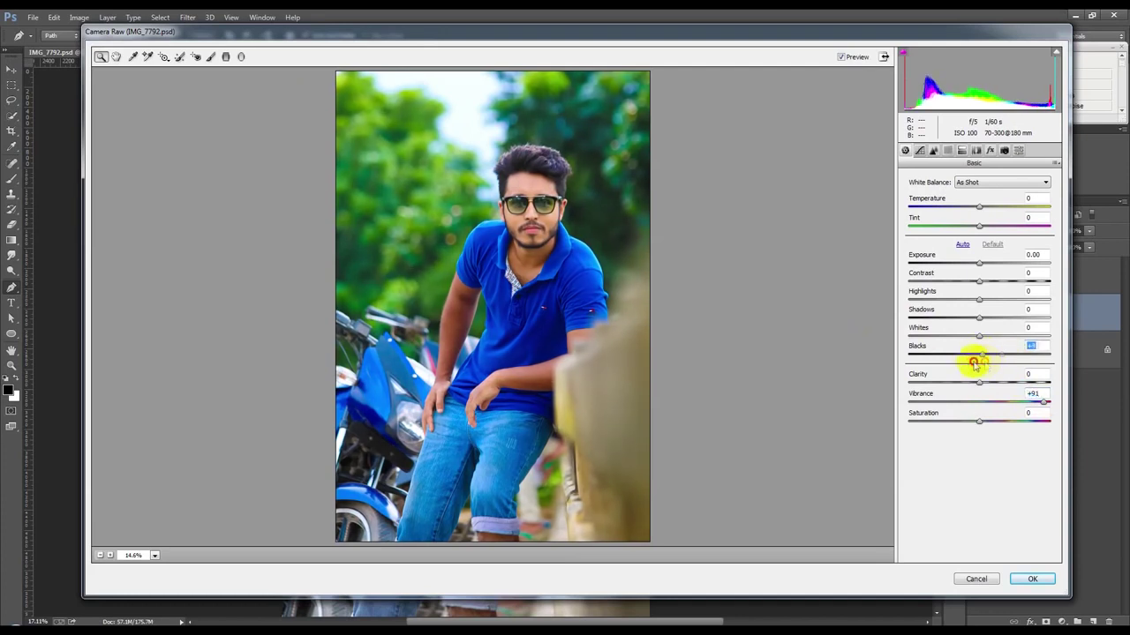
pyautogui.moveTo(979, 336)
pyautogui.mouseDown()
pyautogui.moveTo(1021, 336)
pyautogui.moveTo(873, 337)
pyautogui.mouseUp()
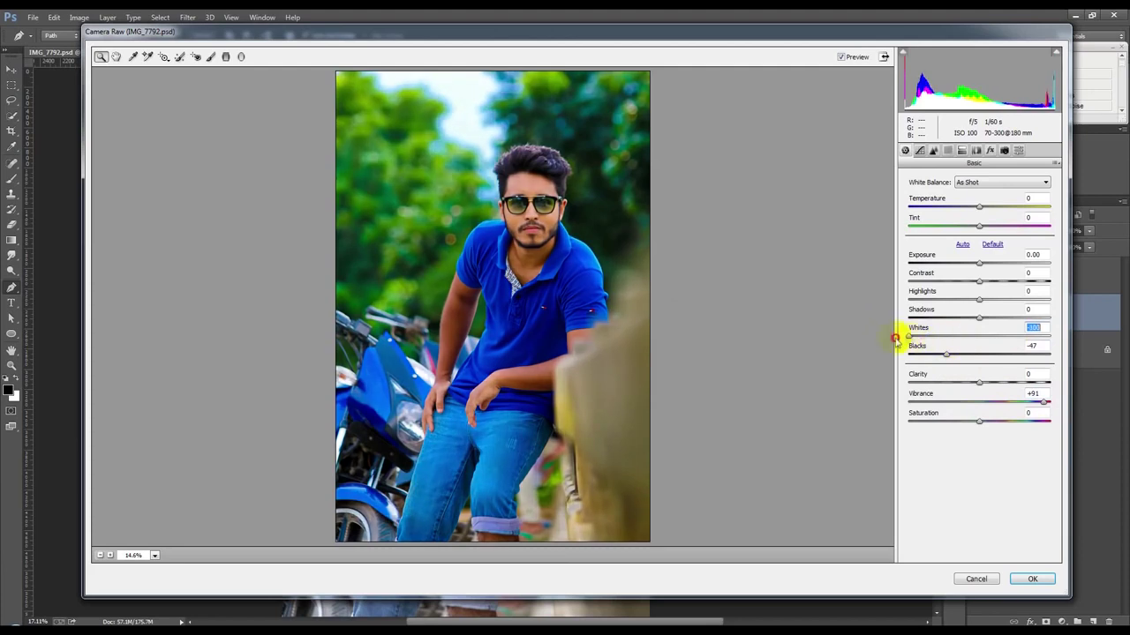
pyautogui.moveTo(982, 319); pyautogui.dragTo(1024, 325)
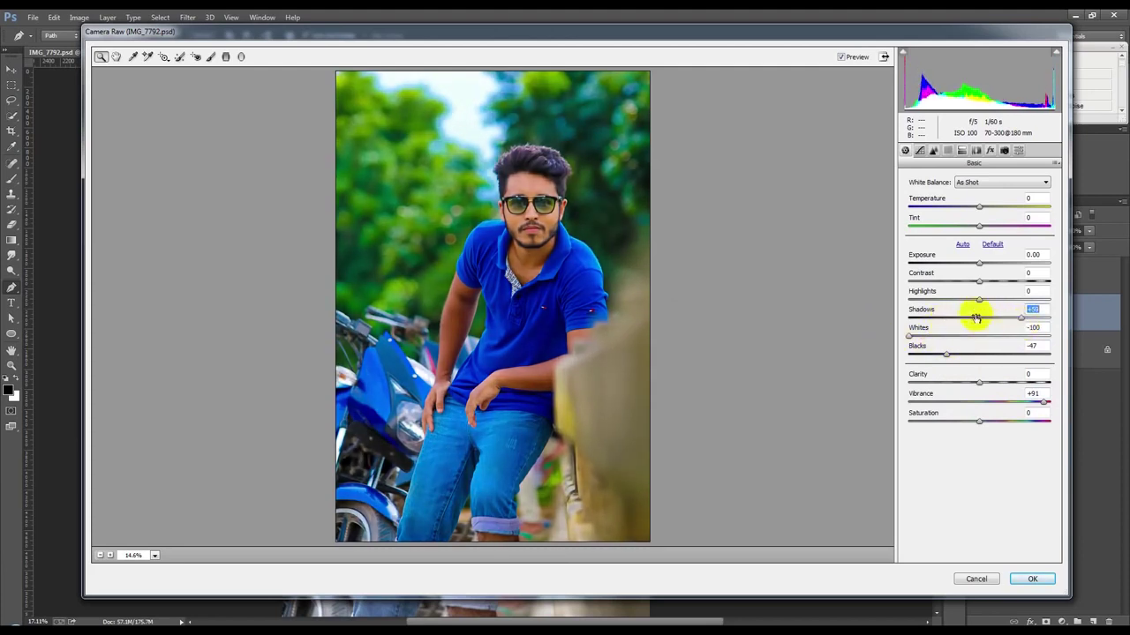
pyautogui.moveTo(979, 300); pyautogui.dragTo(908, 302)
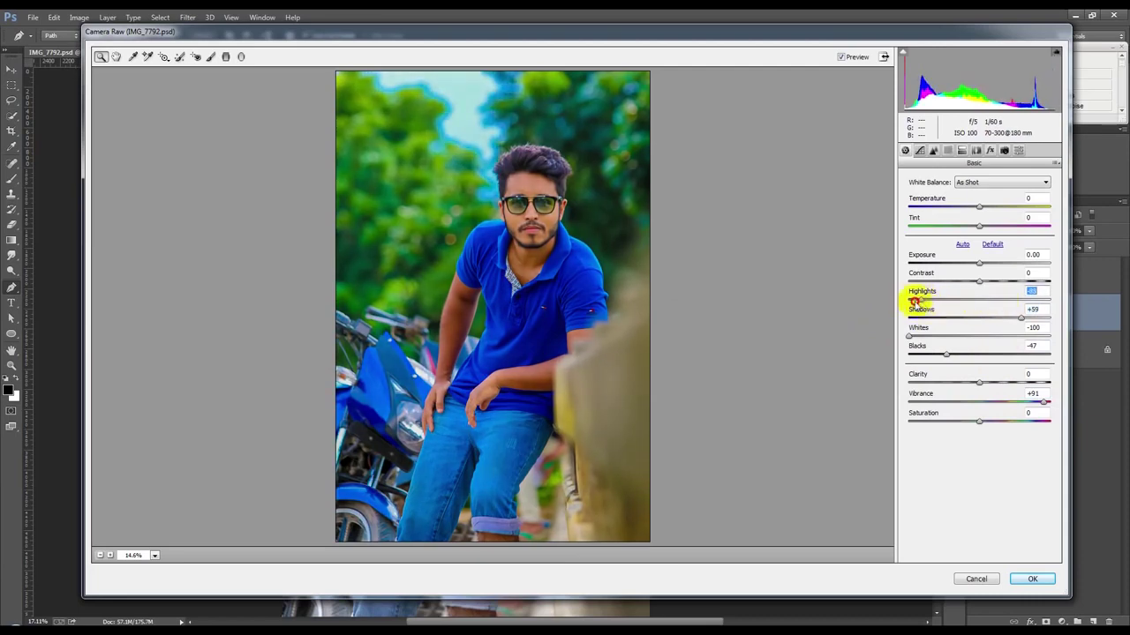
pyautogui.moveTo(978, 281)
pyautogui.mouseDown()
pyautogui.moveTo(1034, 281)
pyautogui.moveTo(985, 267)
pyautogui.mouseUp()
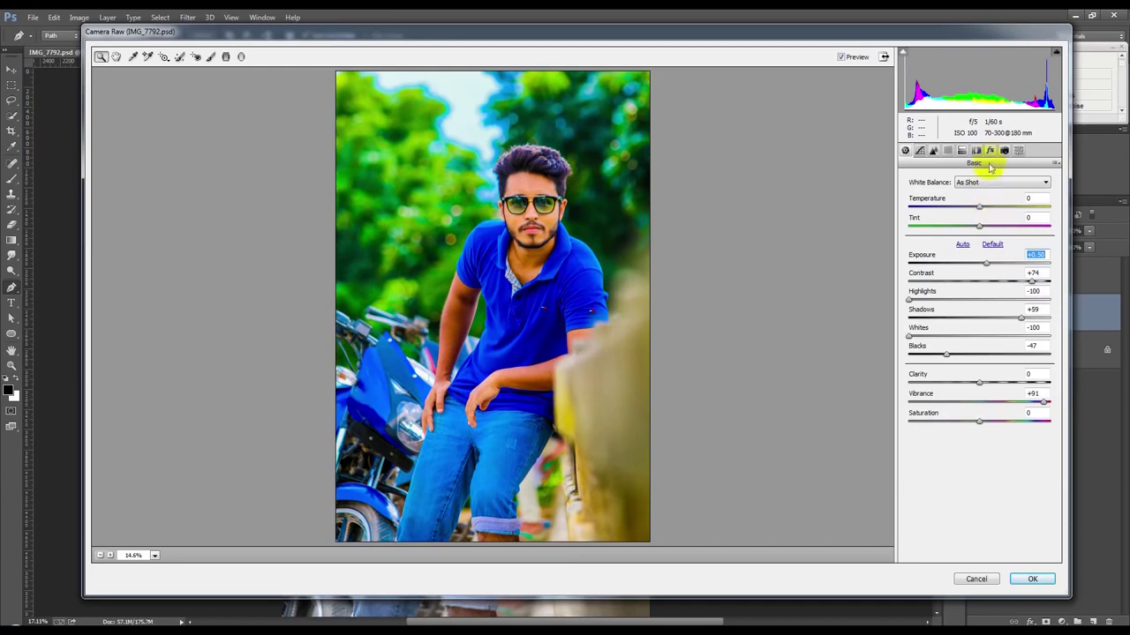
# Tint the highlights with Split Toning hue 57 plus some saturation, then apply the Camera Raw edits
pyautogui.click(933, 150)
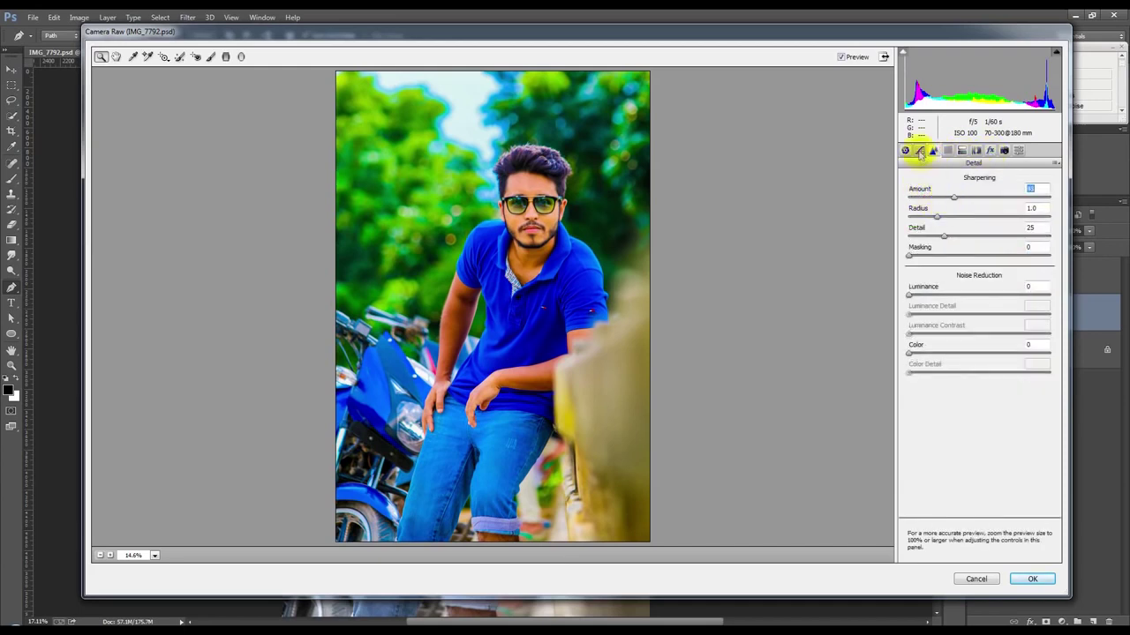
pyautogui.click(920, 150)
pyautogui.click(962, 150)
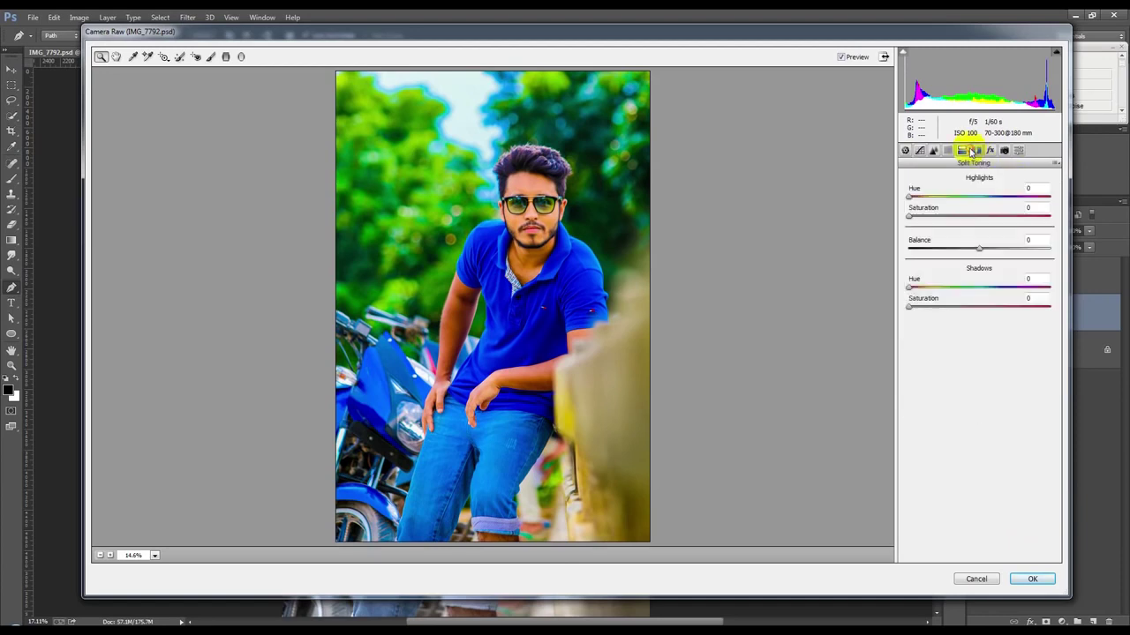
pyautogui.moveTo(911, 217)
pyautogui.mouseDown()
pyautogui.moveTo(946, 215)
pyautogui.moveTo(916, 210)
pyautogui.moveTo(950, 197)
pyautogui.moveTo(977, 201)
pyautogui.moveTo(940, 215)
pyautogui.moveTo(971, 215)
pyautogui.moveTo(903, 219)
pyautogui.mouseUp()
pyautogui.moveTo(961, 197)
pyautogui.mouseDown()
pyautogui.moveTo(947, 201)
pyautogui.moveTo(956, 212)
pyautogui.moveTo(986, 211)
pyautogui.mouseUp()
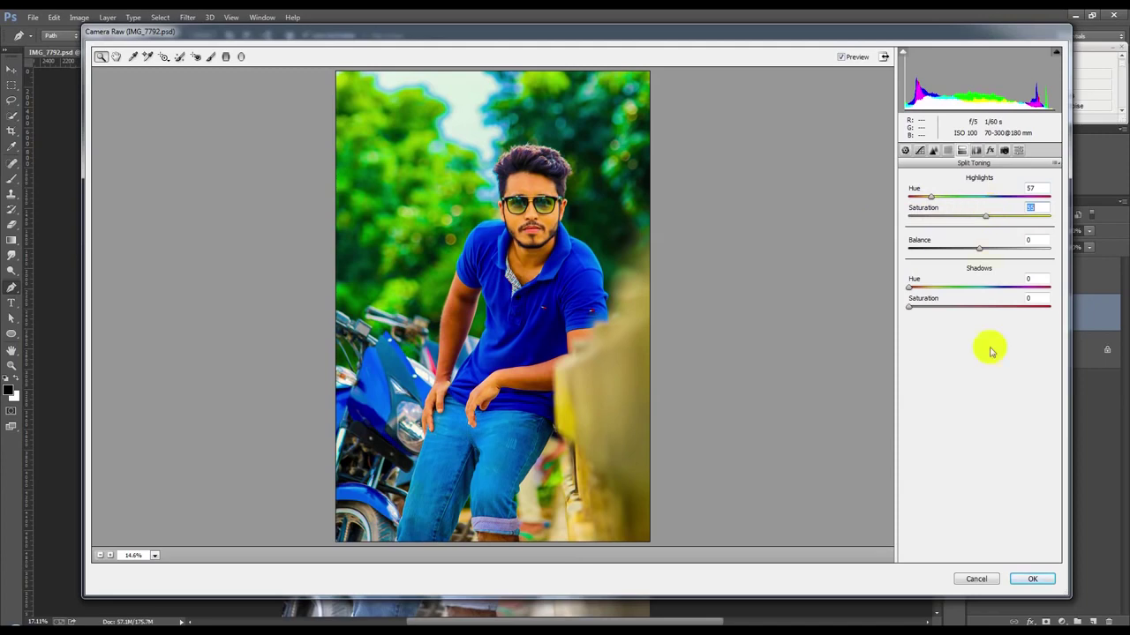
pyautogui.click(1031, 578)
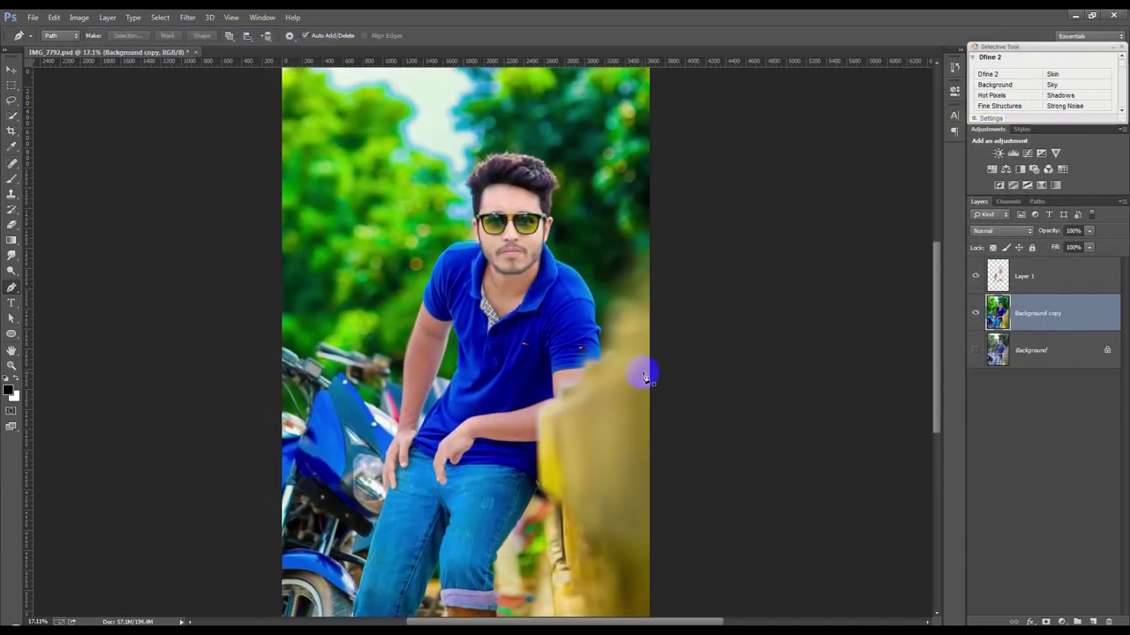
# Start Nik Collection's Color Efex Pro 4 filter on the Background copy photo
pyautogui.scroll(-1, 676, 418)
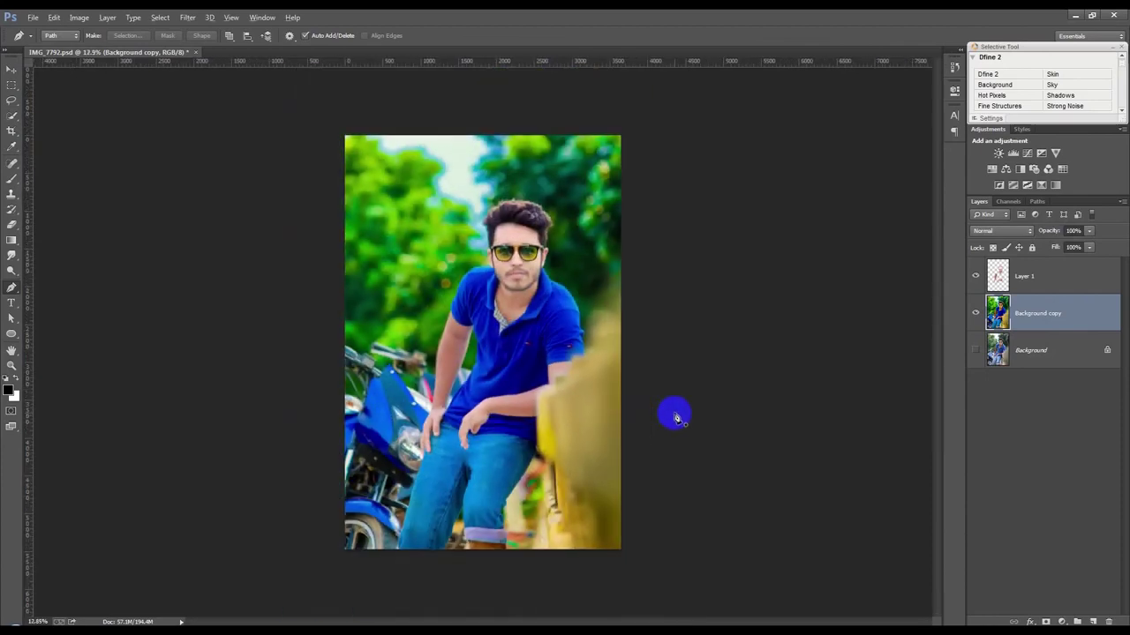
pyautogui.scroll(1, 676, 419)
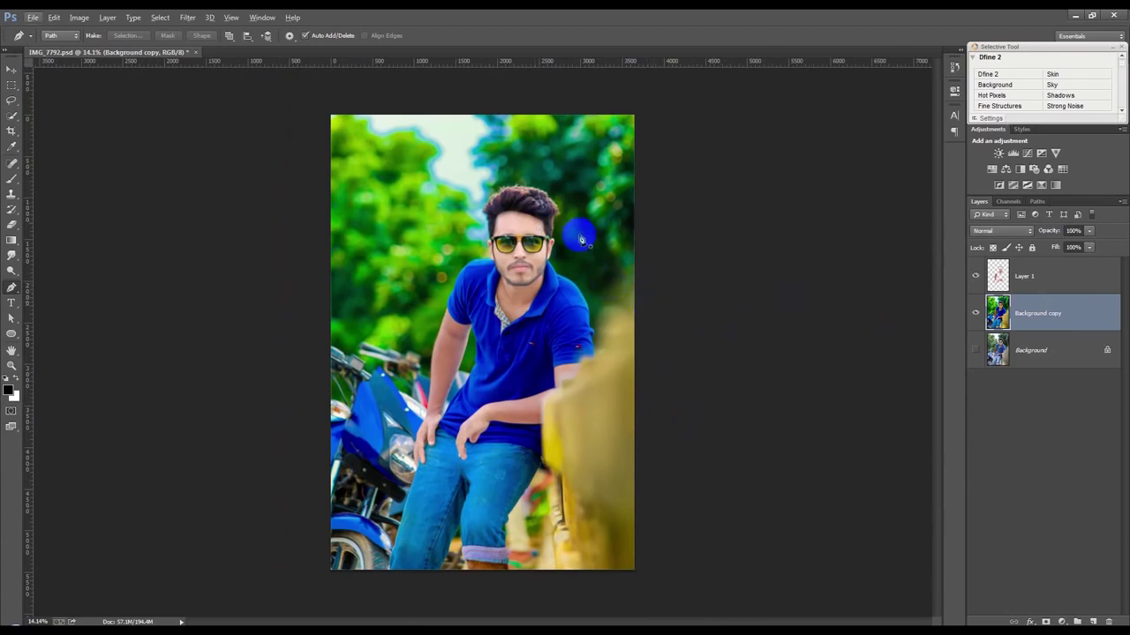
pyautogui.click(197, 21)
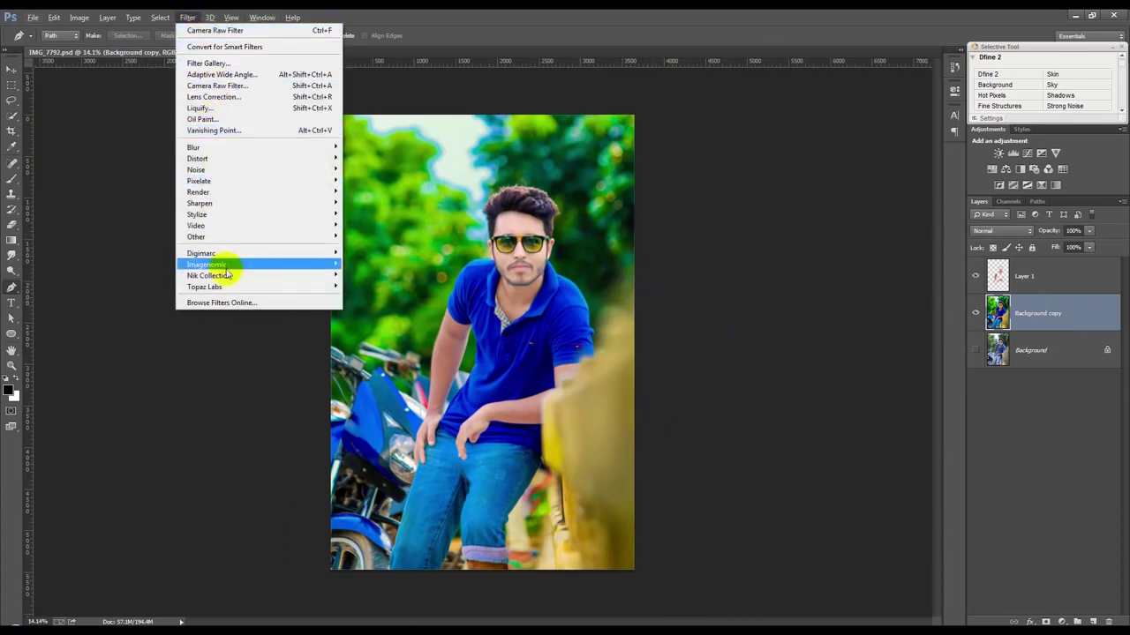
pyautogui.moveTo(209, 275)
pyautogui.click(376, 287)
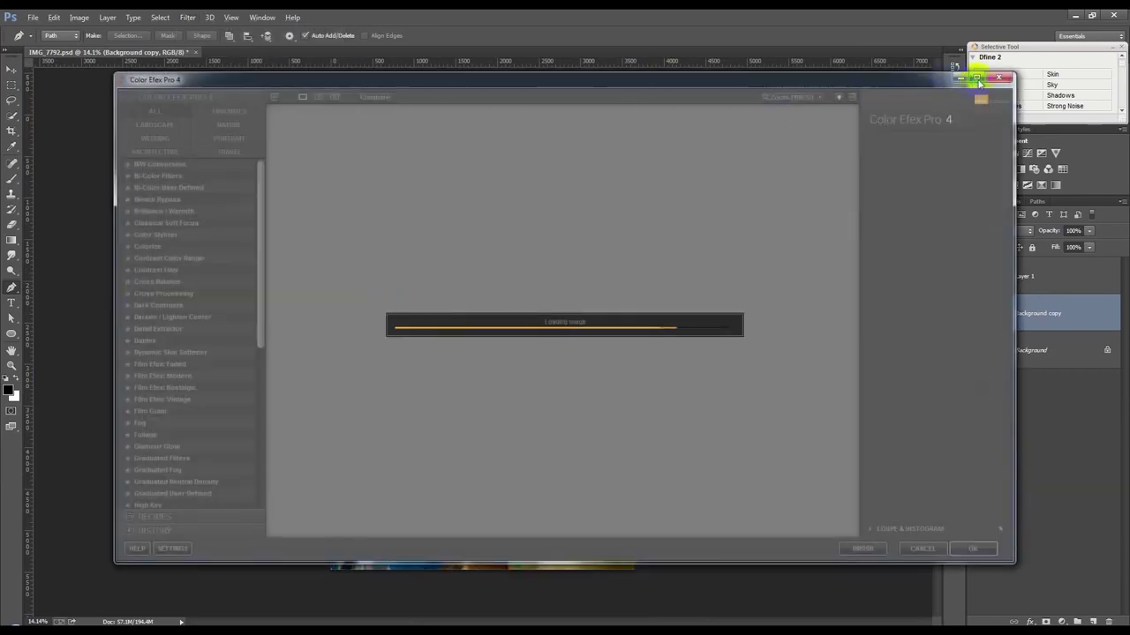
# Maximize Color Efex Pro and preview the Bi-Color, Bleach Bypass and Brilliance / Warmth filters
pyautogui.click(977, 79)
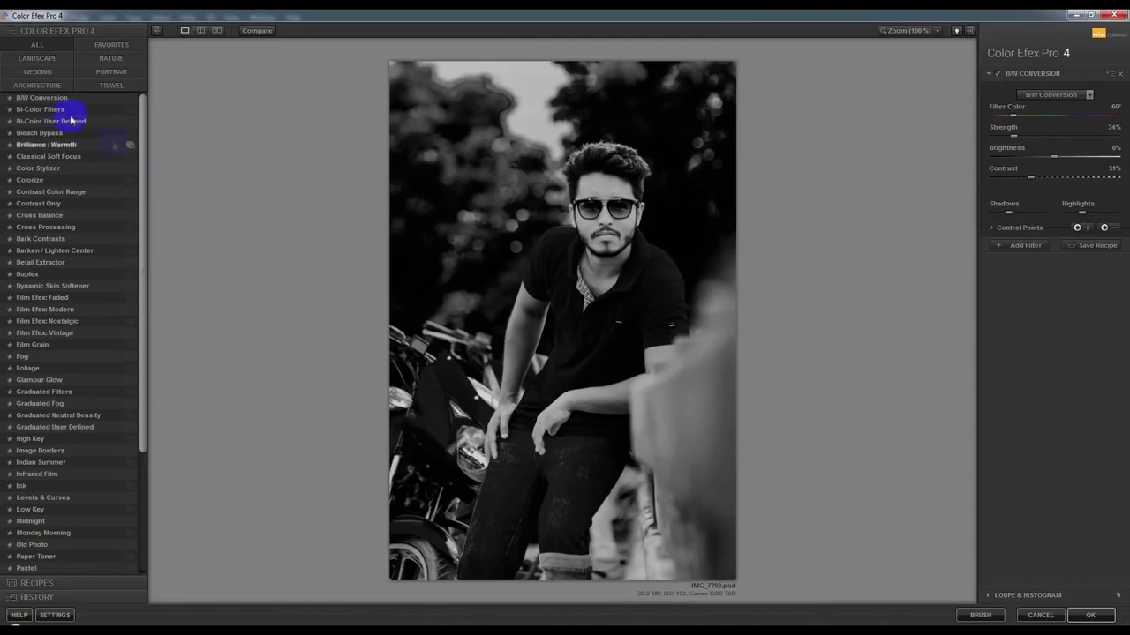
pyautogui.click(53, 109)
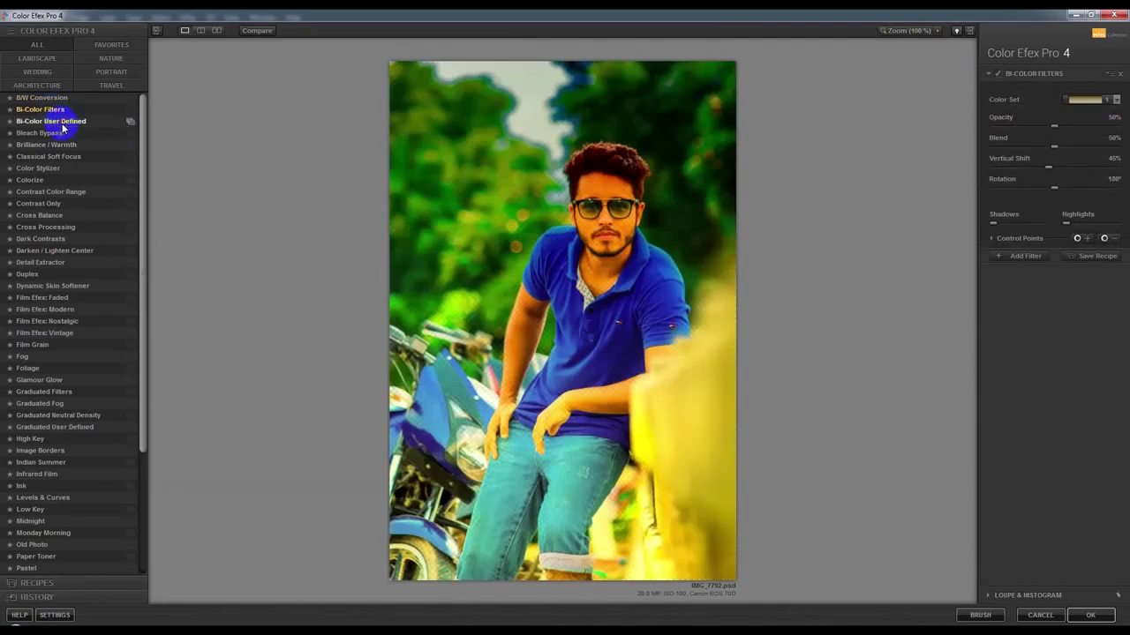
pyautogui.click(60, 132)
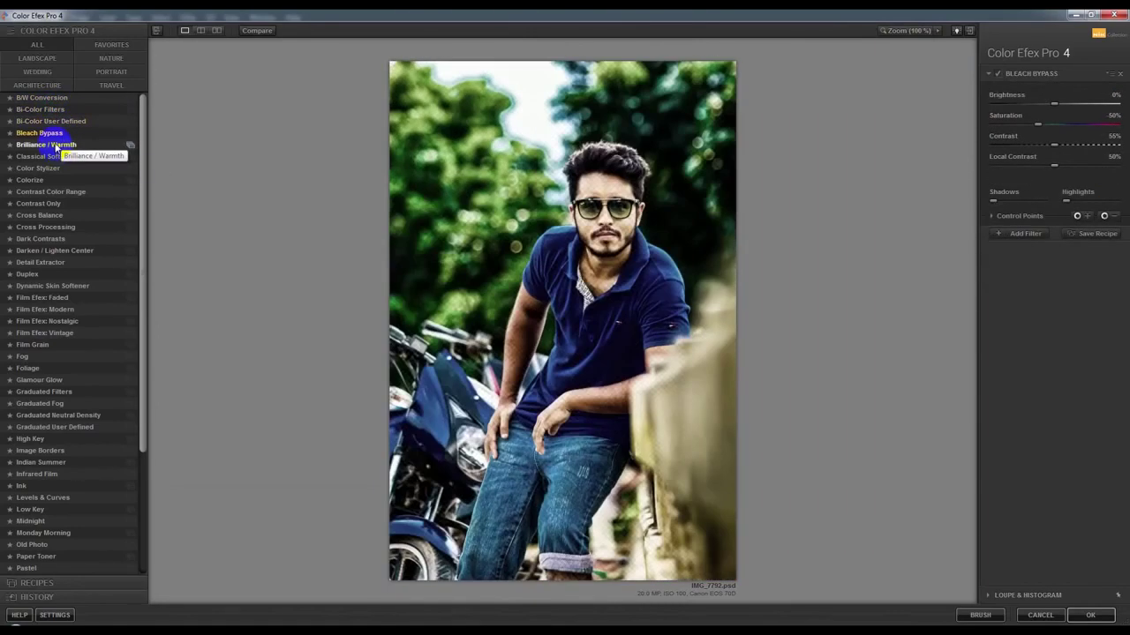
pyautogui.click(55, 144)
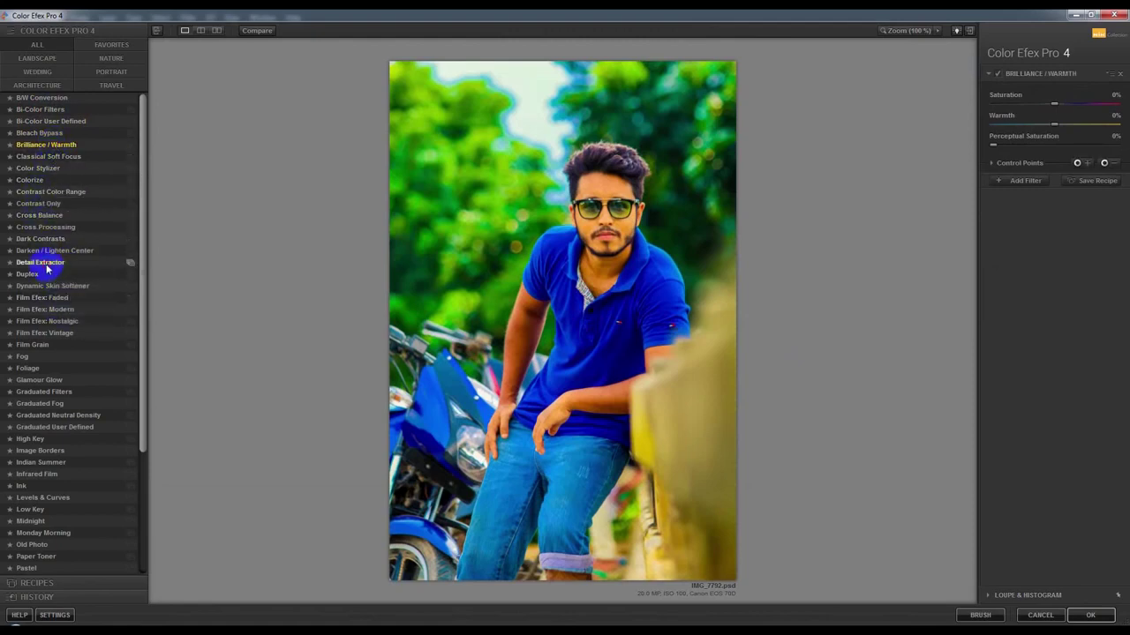
# Apply Detail Extractor with the 02 Strong Large Details preset and add an empty second filter
pyautogui.click(113, 263)
pyautogui.click(130, 263)
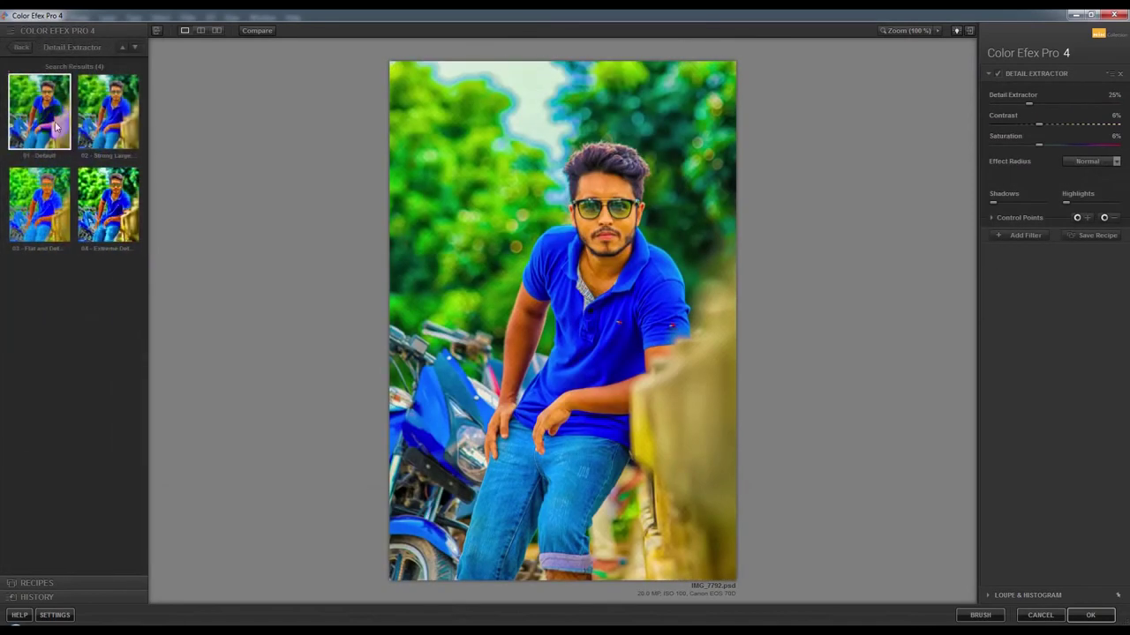
pyautogui.click(122, 202)
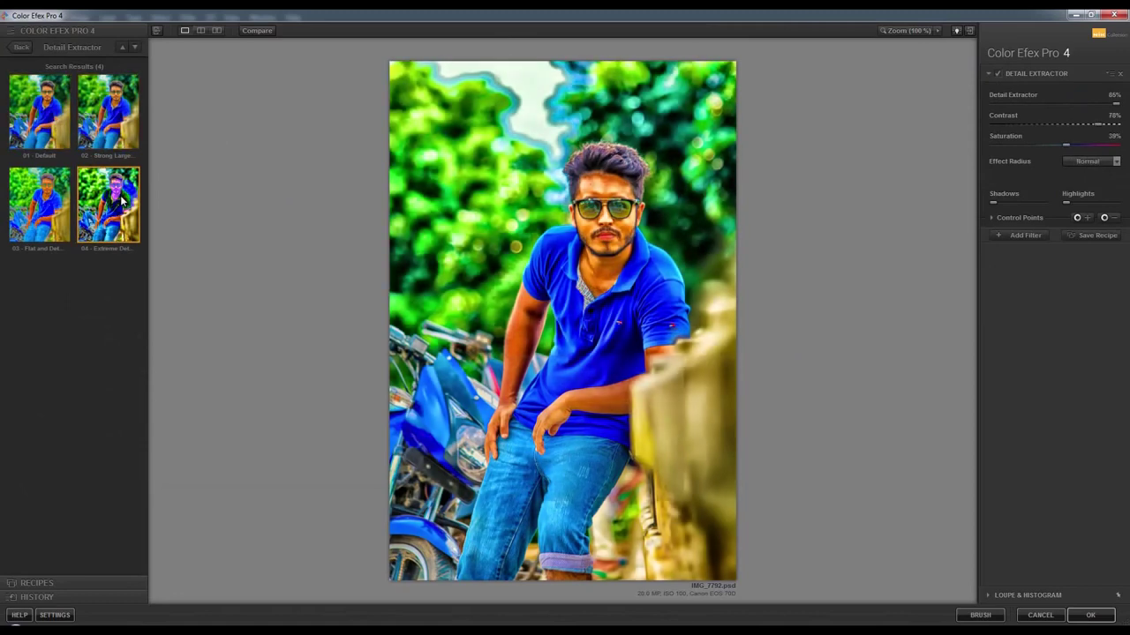
pyautogui.click(113, 123)
pyautogui.click(28, 49)
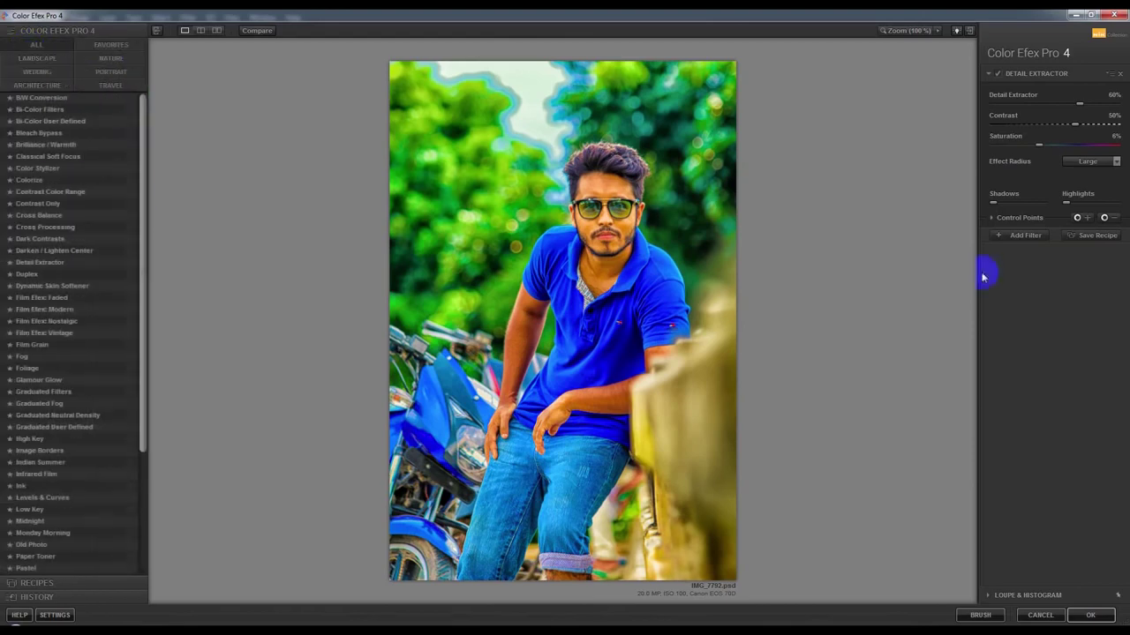
pyautogui.click(1023, 235)
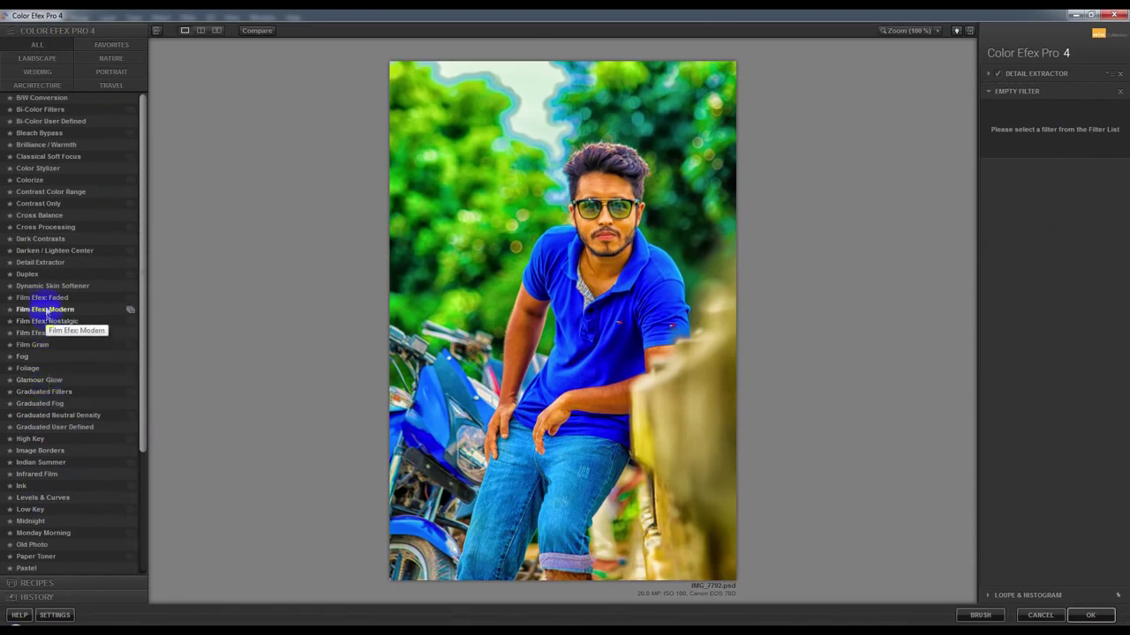
# Use Contrast Color Range as the second filter with contrast near 32%, then add a third slot
pyautogui.click(49, 232)
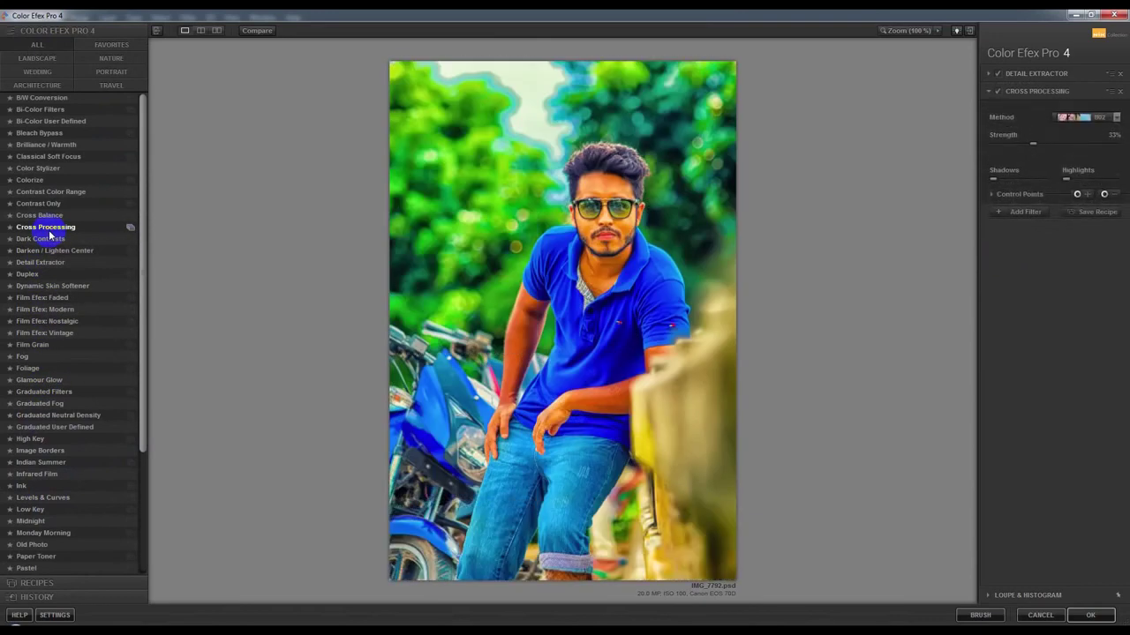
pyautogui.click(48, 216)
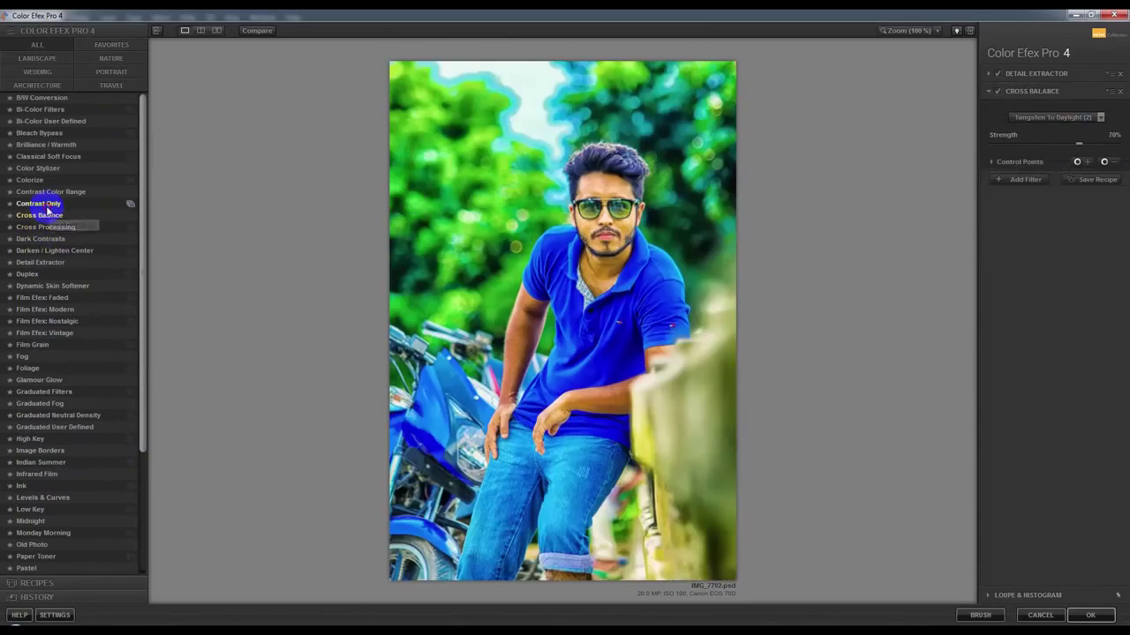
pyautogui.click(48, 193)
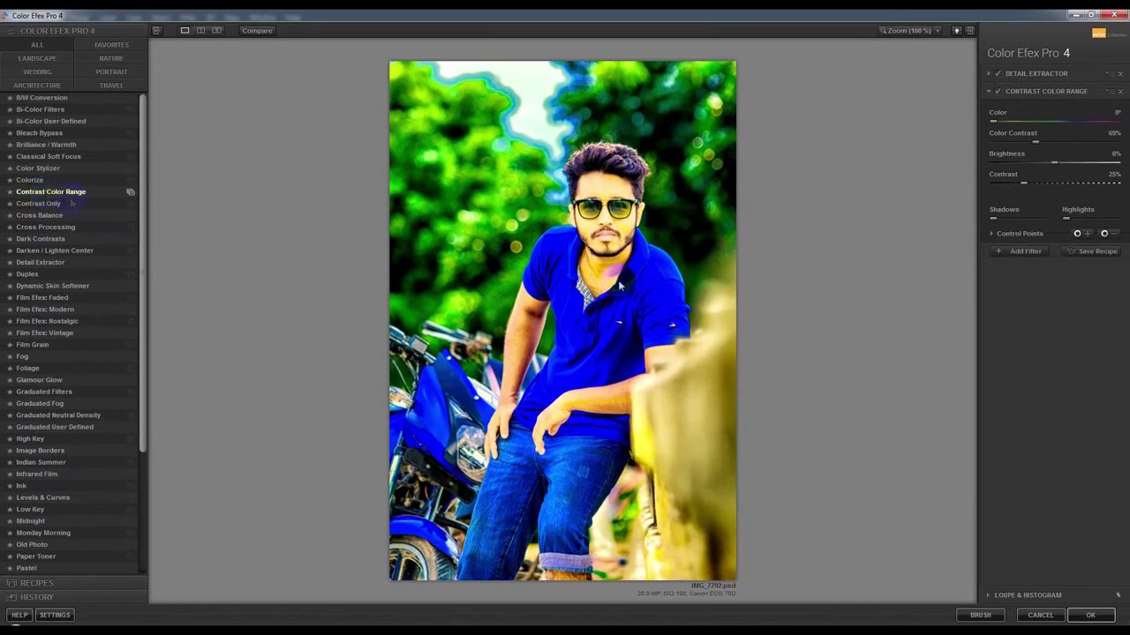
pyautogui.moveTo(1048, 165)
pyautogui.mouseDown()
pyautogui.moveTo(1033, 168)
pyautogui.moveTo(1061, 185)
pyautogui.mouseUp()
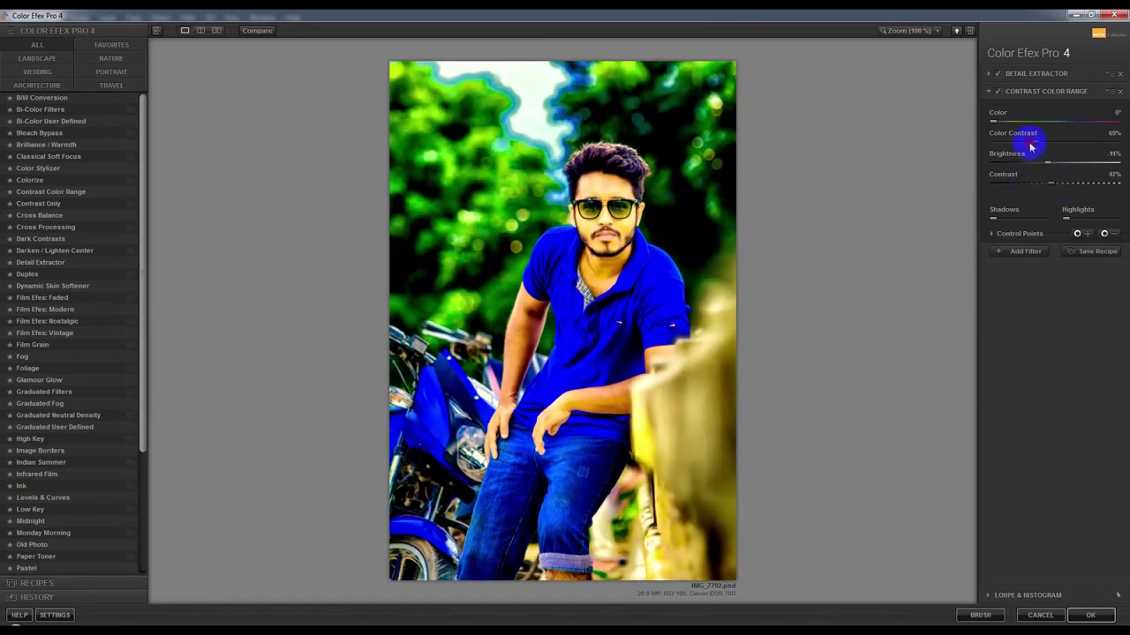
pyautogui.moveTo(1031, 148); pyautogui.dragTo(1004, 152)
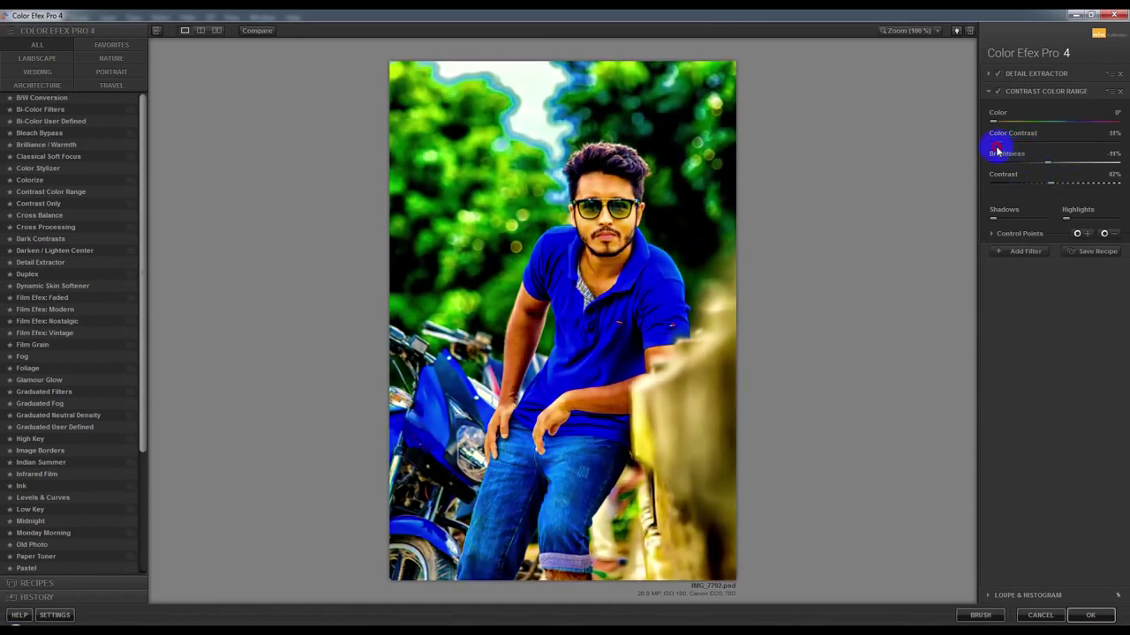
pyautogui.moveTo(1007, 150)
pyautogui.mouseDown()
pyautogui.moveTo(1017, 153)
pyautogui.moveTo(1008, 153)
pyautogui.mouseUp()
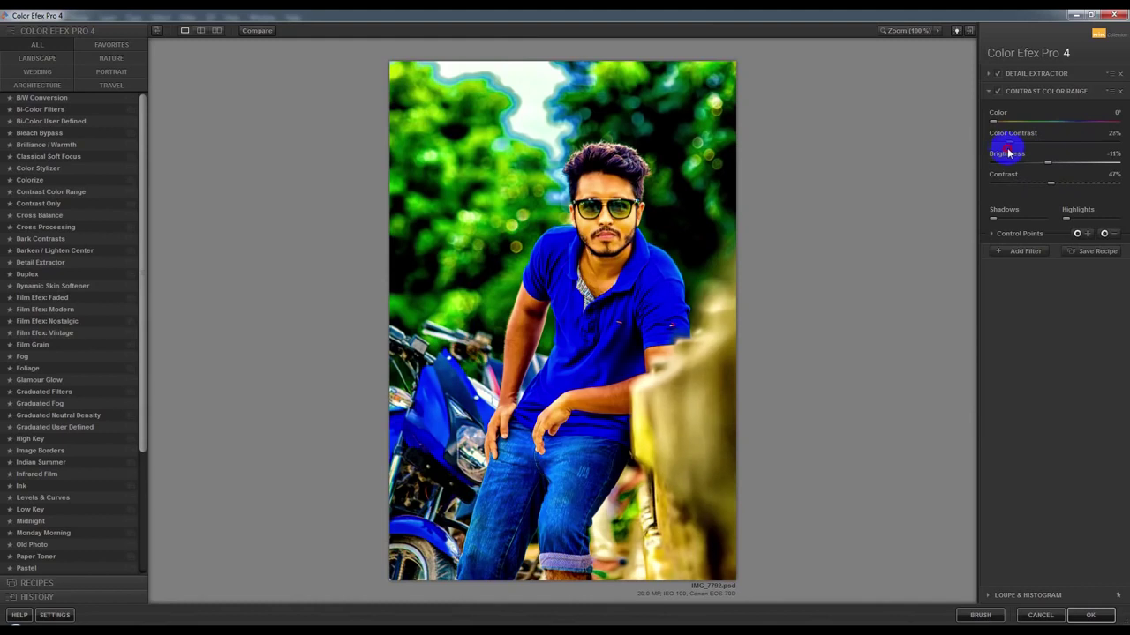
pyautogui.moveTo(1034, 187); pyautogui.dragTo(1034, 188)
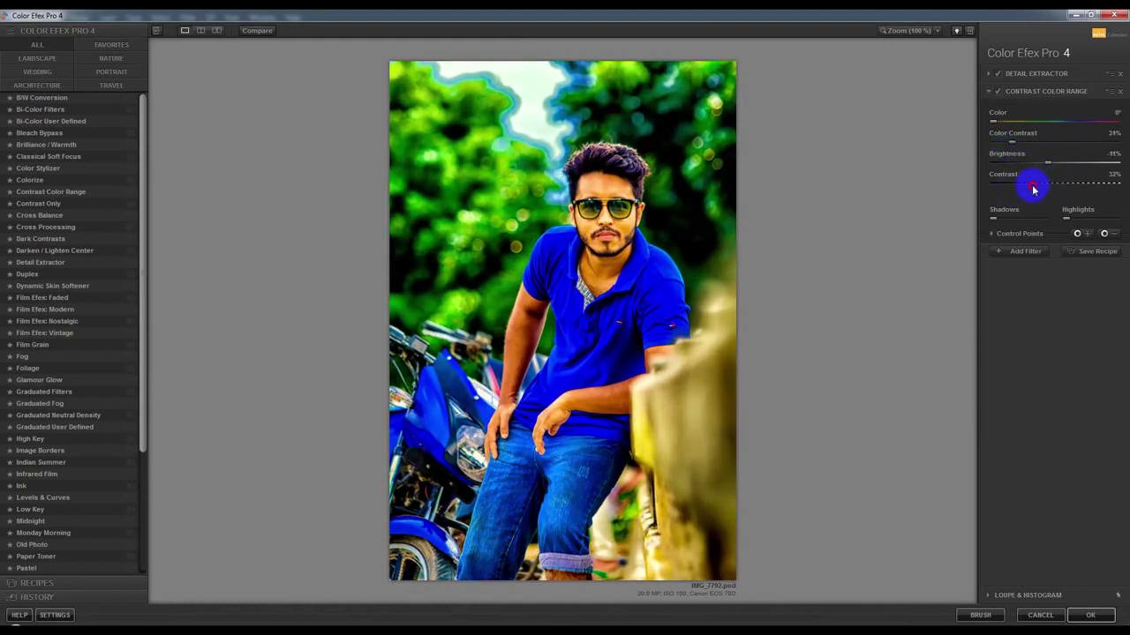
pyautogui.click(1024, 251)
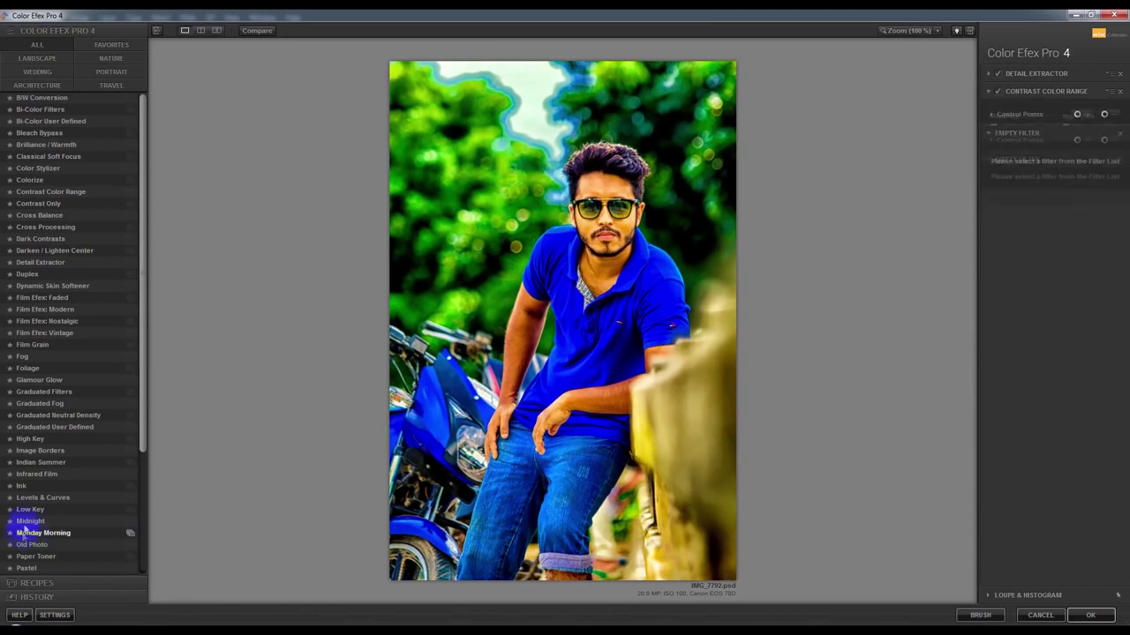
# Add Indian Summer with Enhance Foliage near 66% and apply the filter stack to the photo
pyautogui.click(40, 462)
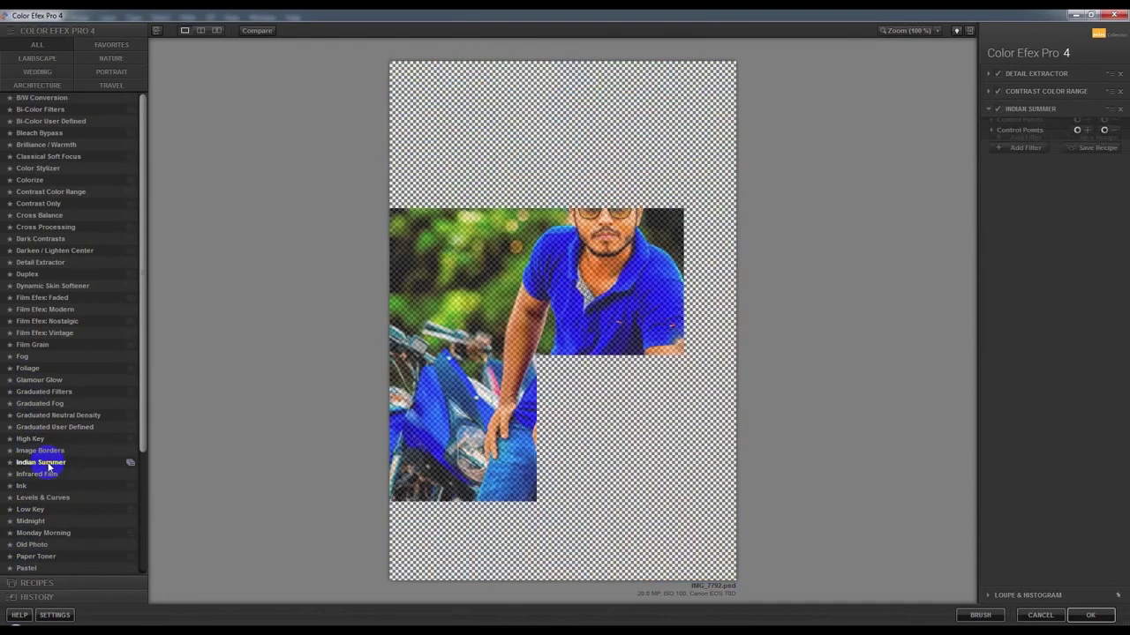
pyautogui.moveTo(1055, 162)
pyautogui.mouseDown()
pyautogui.moveTo(1101, 162)
pyautogui.moveTo(1065, 168)
pyautogui.mouseUp()
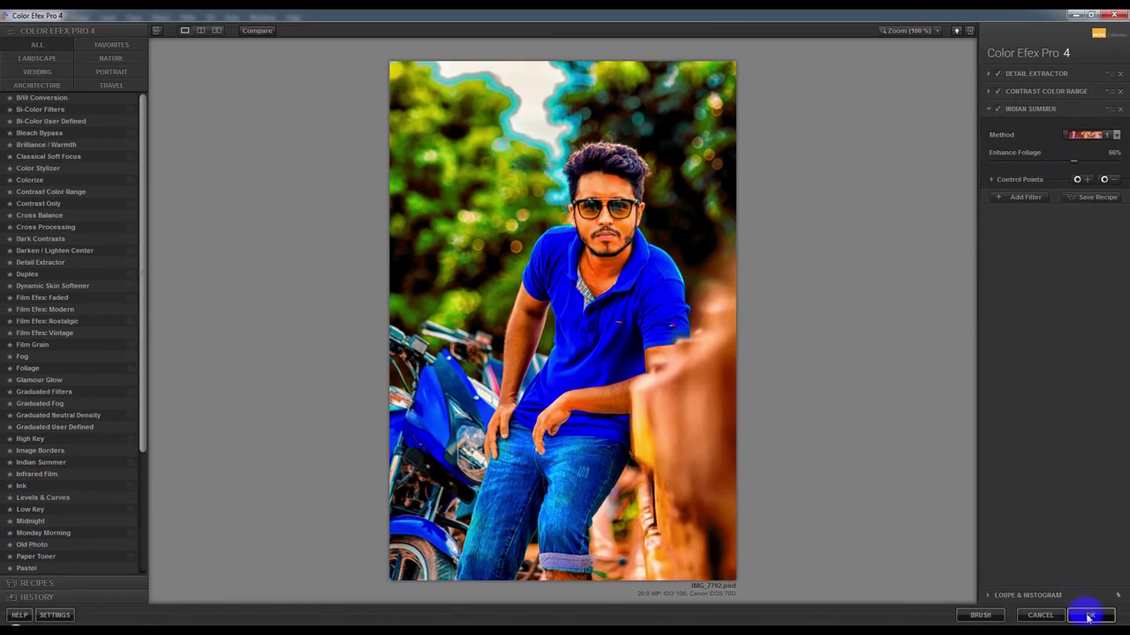
pyautogui.click(1088, 616)
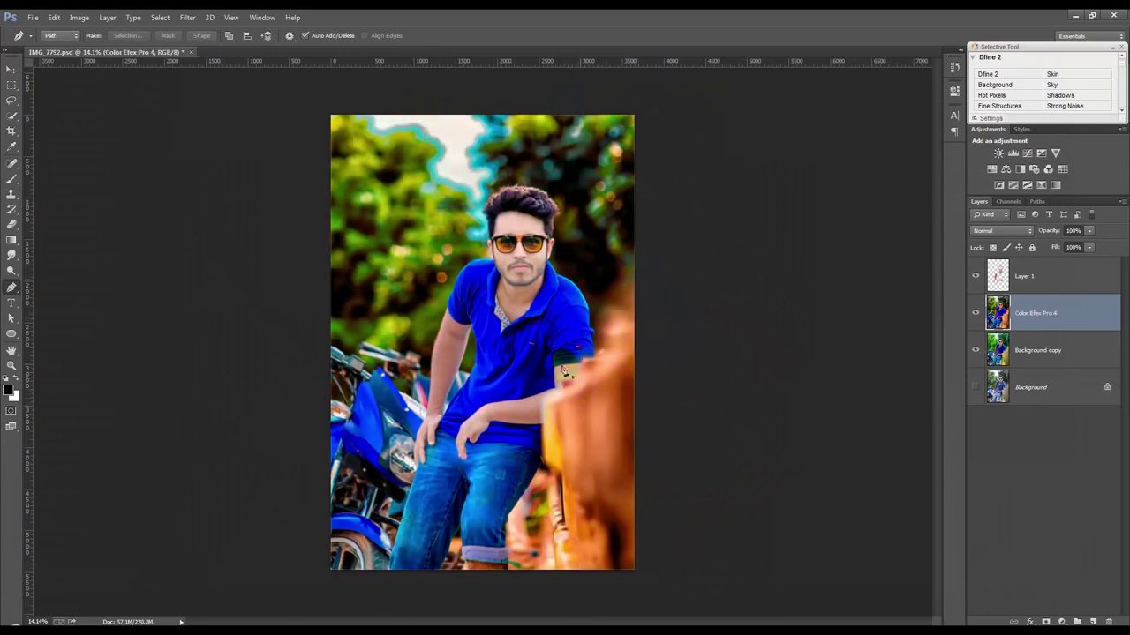
# Apply Levels to Layer 1 with the black input near 22 and the white input at 220
pyautogui.click(11, 71)
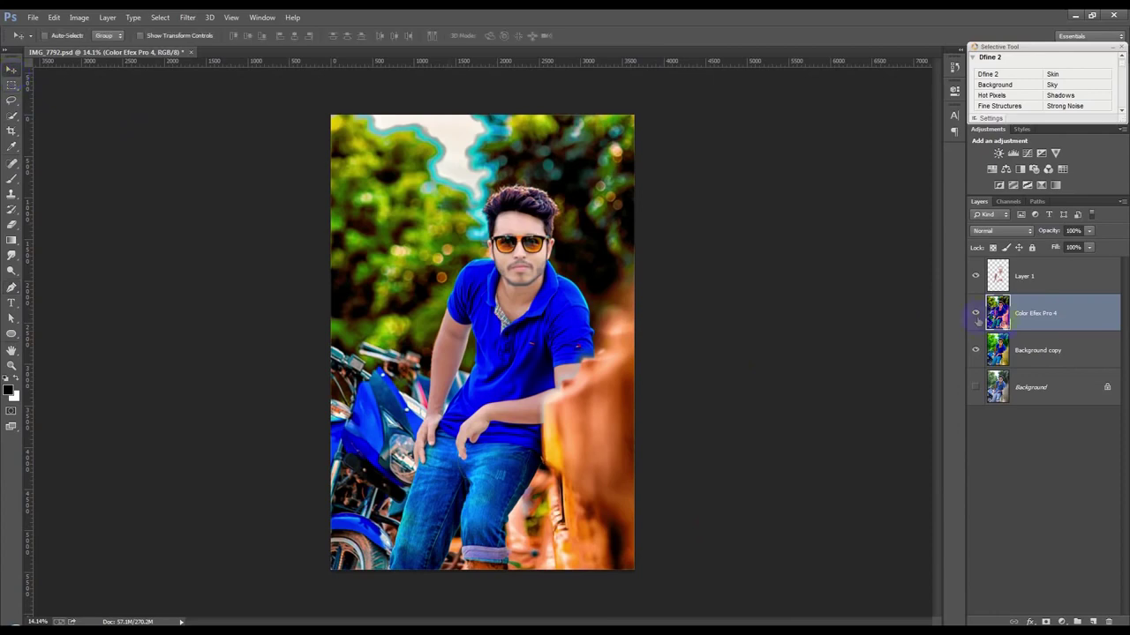
pyautogui.click(1041, 290)
pyautogui.click(80, 18)
pyautogui.moveTo(97, 46)
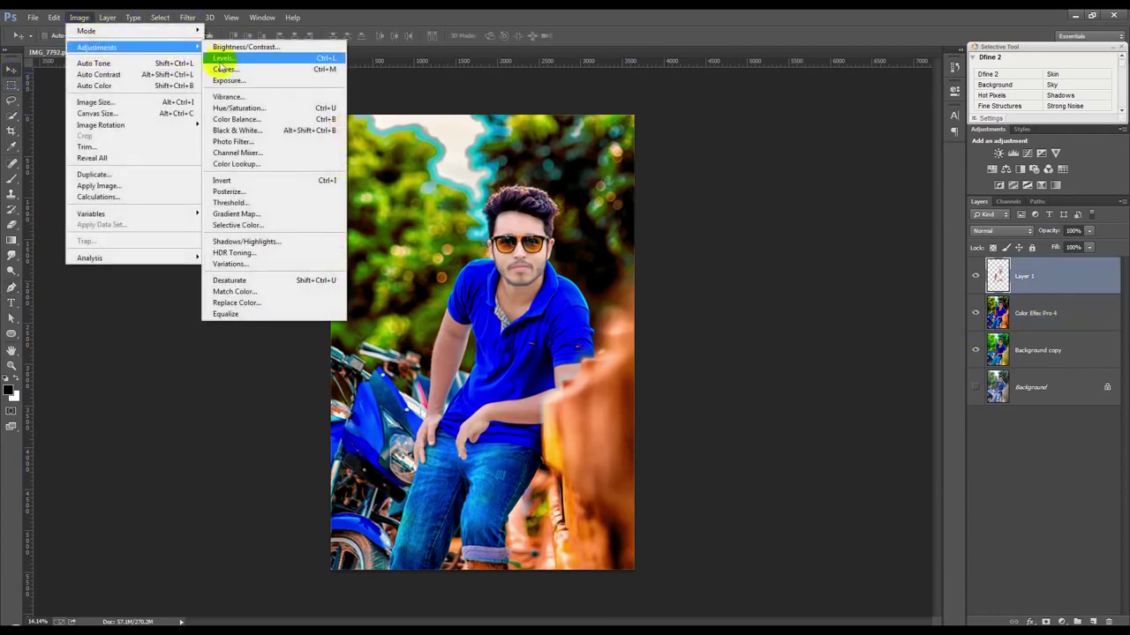
pyautogui.click(239, 48)
pyautogui.moveTo(588, 277); pyautogui.dragTo(603, 277)
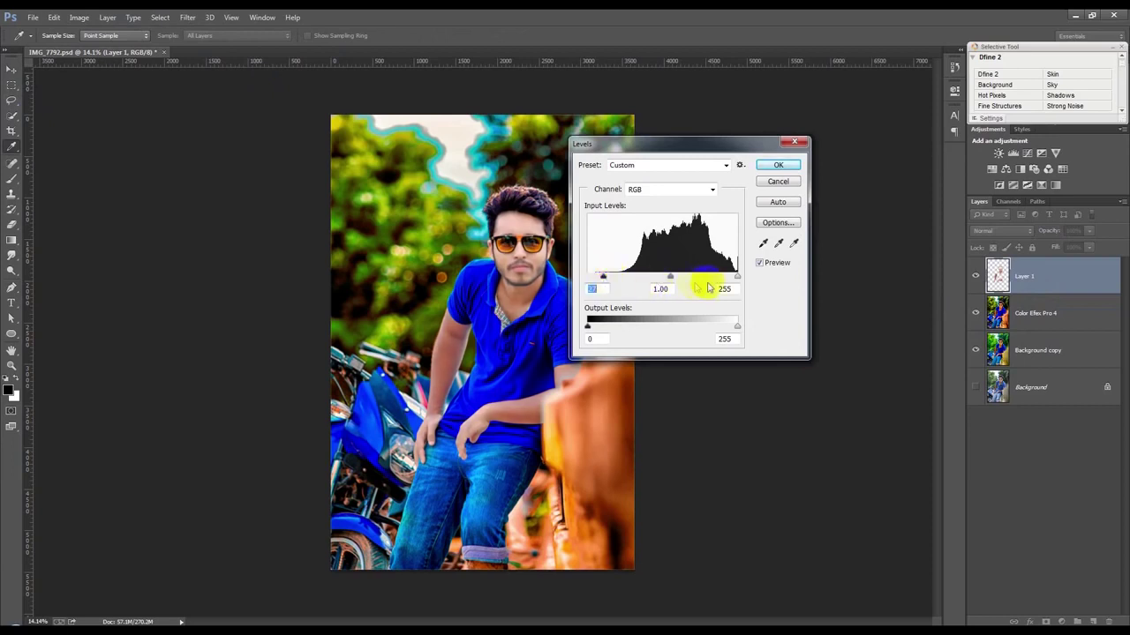
pyautogui.moveTo(736, 277); pyautogui.dragTo(722, 279)
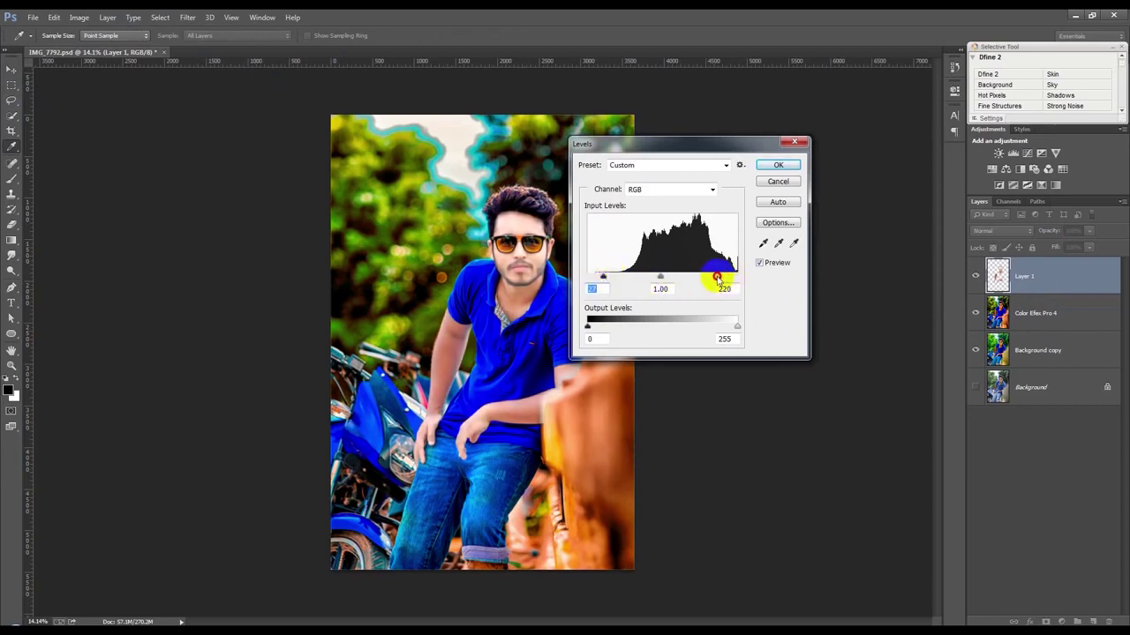
pyautogui.click(777, 166)
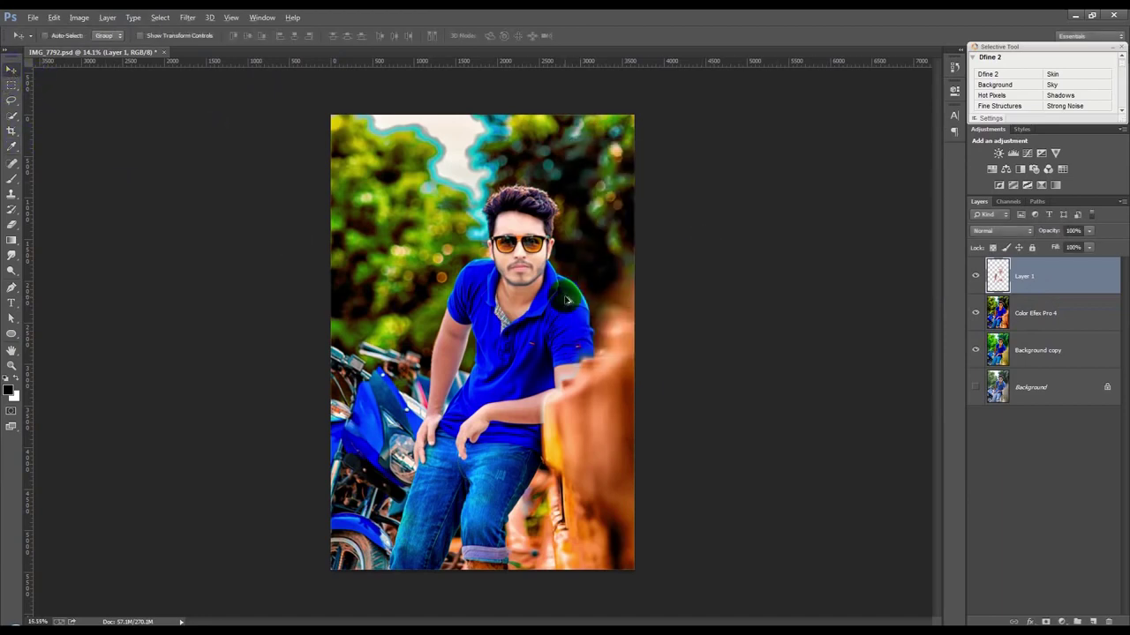
pyautogui.scroll(2, 564, 296)
pyautogui.scroll(-1, 565, 295)
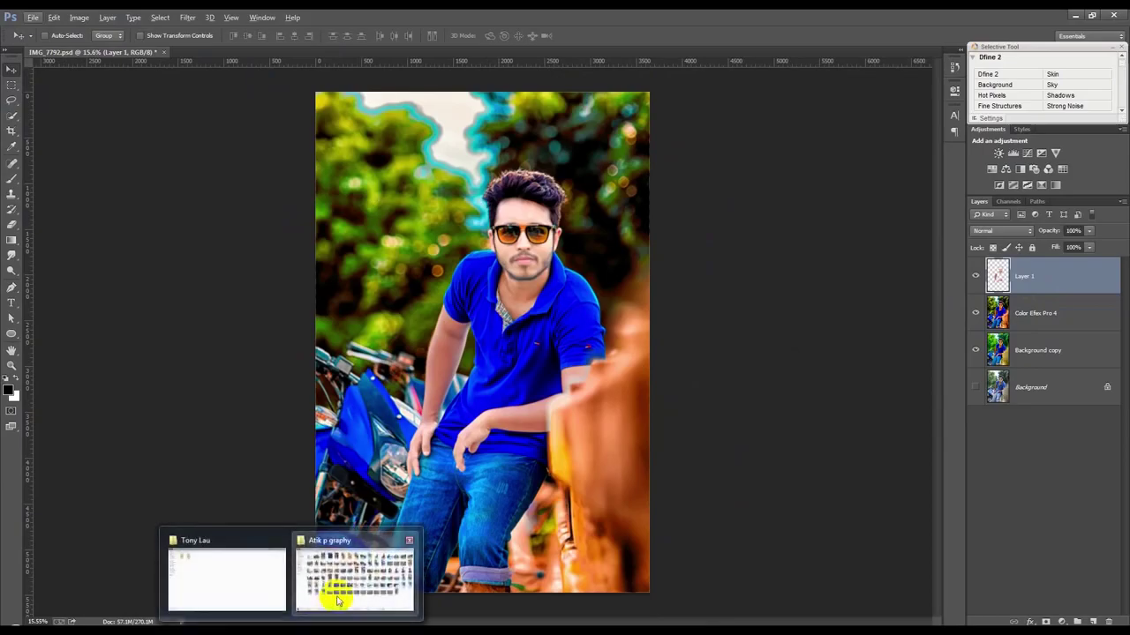
# From WORK (E:) > HELP FILE, place the Diwali2010-RSI_19_1 flare image and drag it to the top
pyautogui.click(336, 596)
pyautogui.click(44, 246)
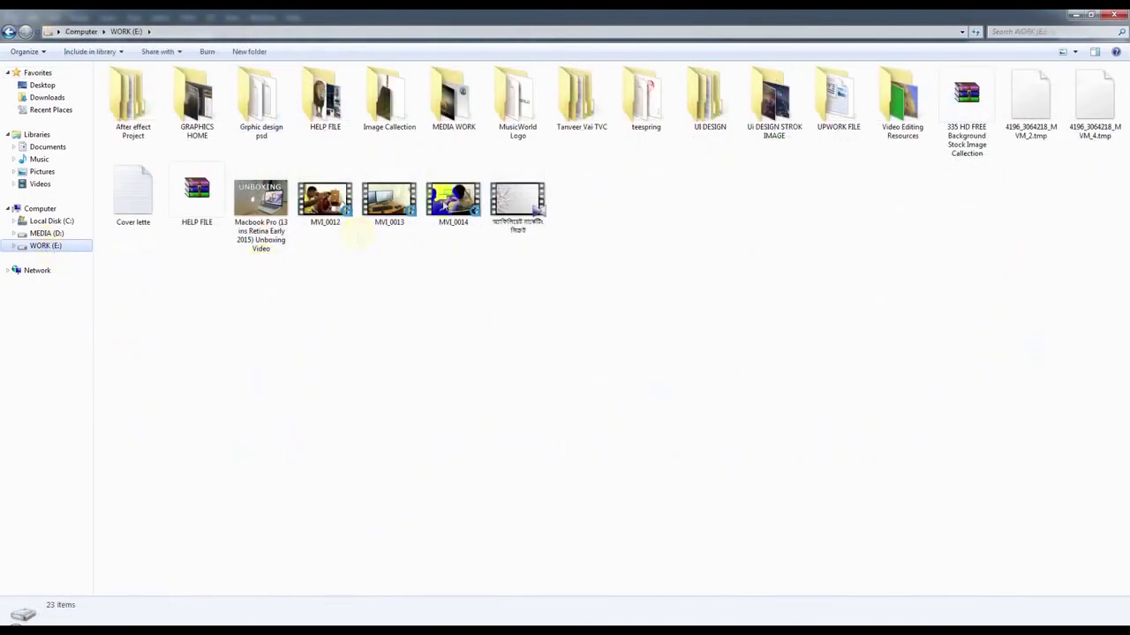
pyautogui.doubleClick(323, 101)
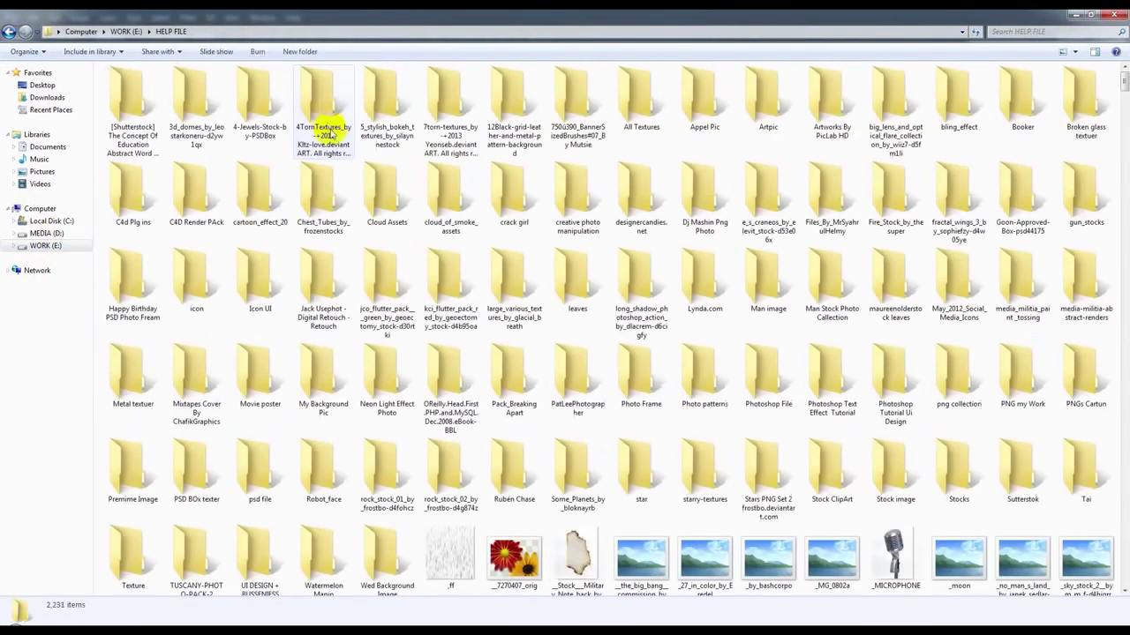
pyautogui.scroll(-10, 441, 291)
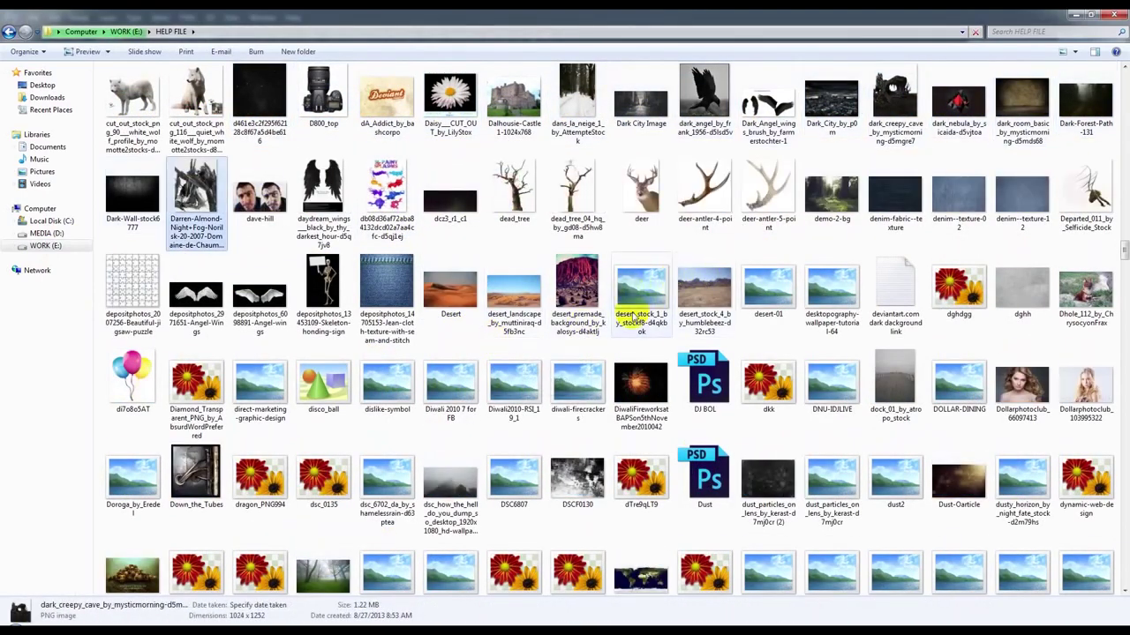
pyautogui.write('dave')
pyautogui.press('Right')
pyautogui.click(516, 389)
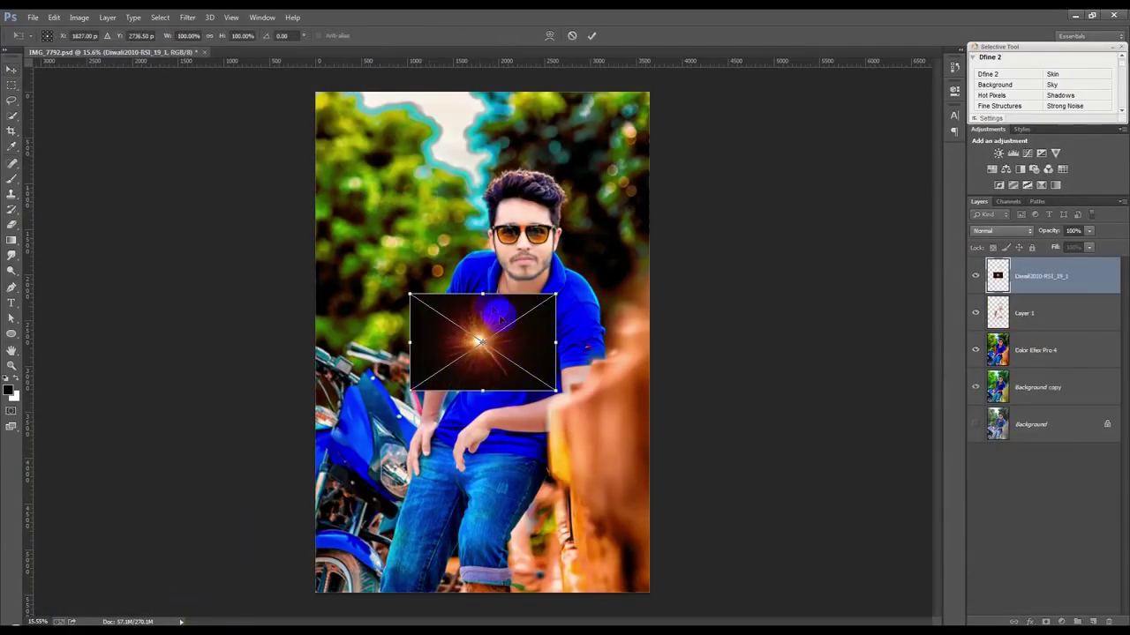
pyautogui.moveTo(497, 313)
pyautogui.mouseDown()
pyautogui.moveTo(492, 118)
pyautogui.moveTo(633, 55)
pyautogui.mouseUp()
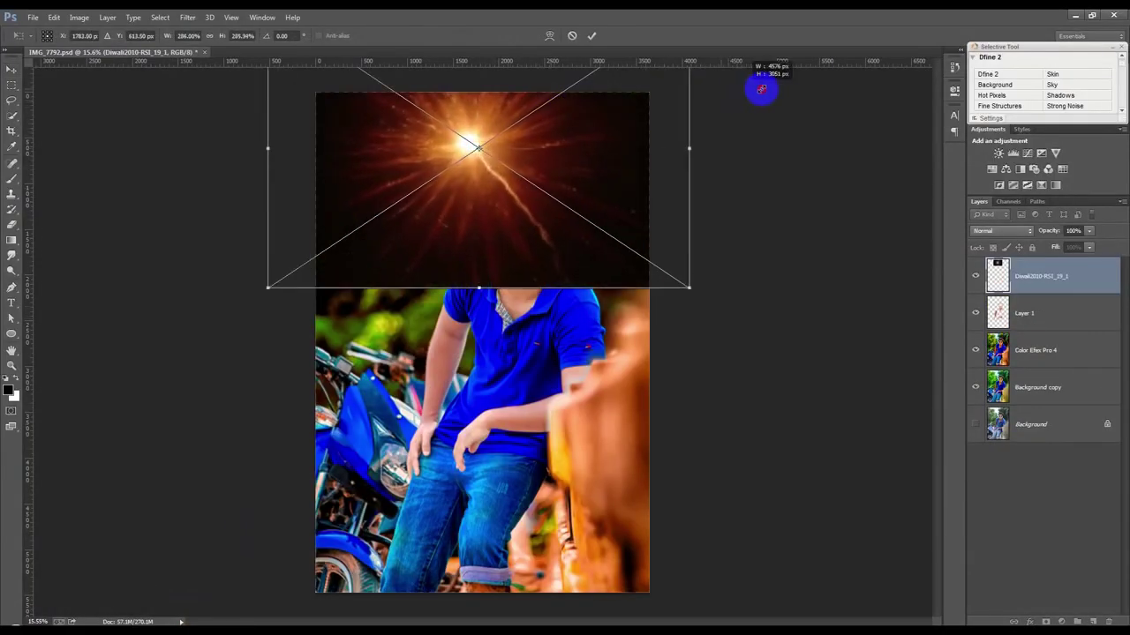
# Commit the placed flare, move it below Layer 1 and set its blend mode to Screen
pyautogui.click(591, 36)
pyautogui.moveTo(1016, 262); pyautogui.dragTo(1030, 343)
pyautogui.click(1000, 232)
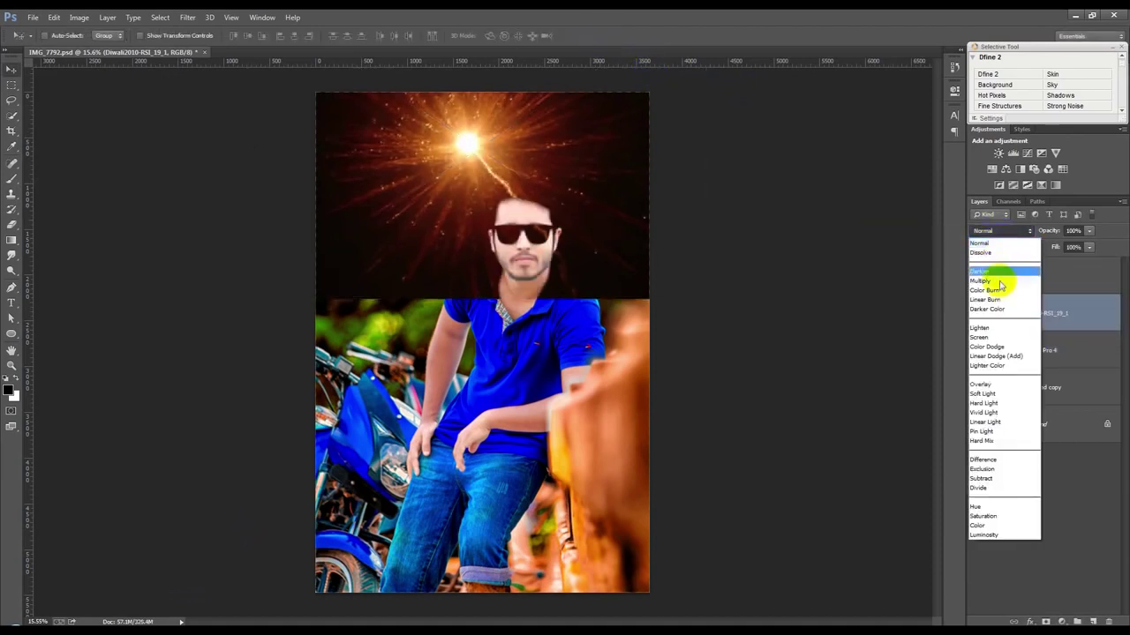
pyautogui.click(998, 340)
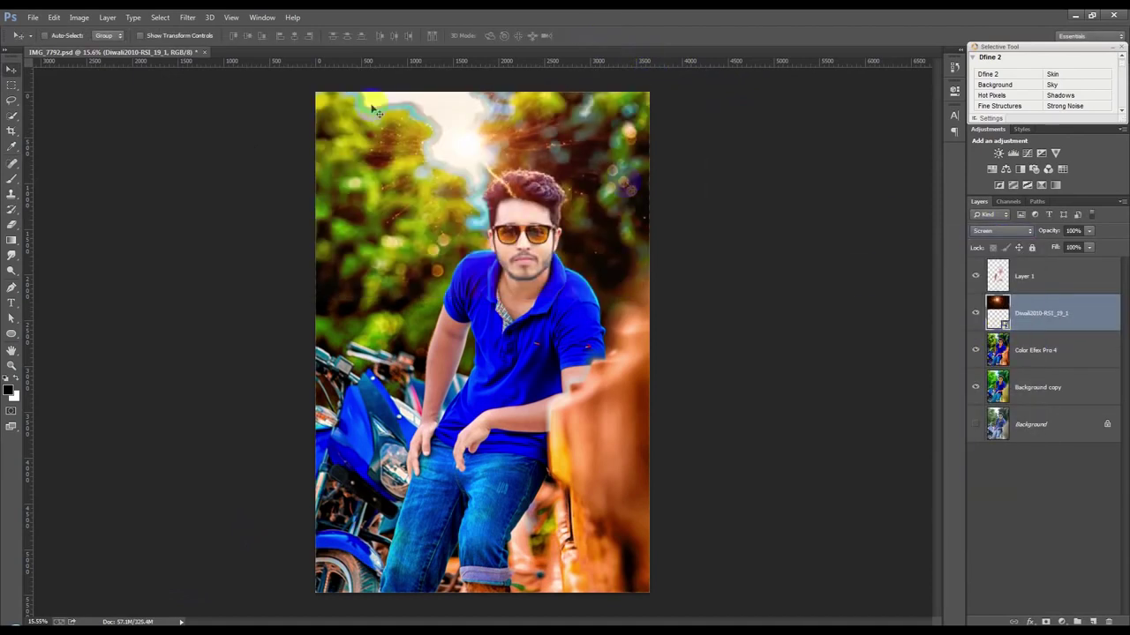
# Gaussian-blur the flare layer, move it above Layer 1, then delete and restore it
pyautogui.click(187, 17)
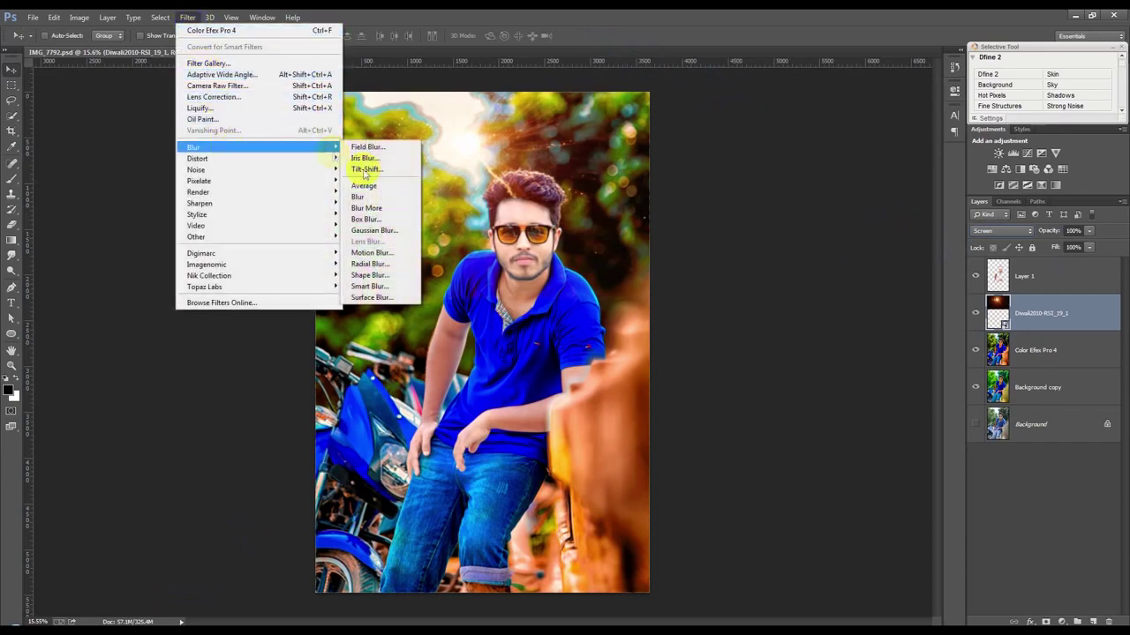
pyautogui.click(369, 230)
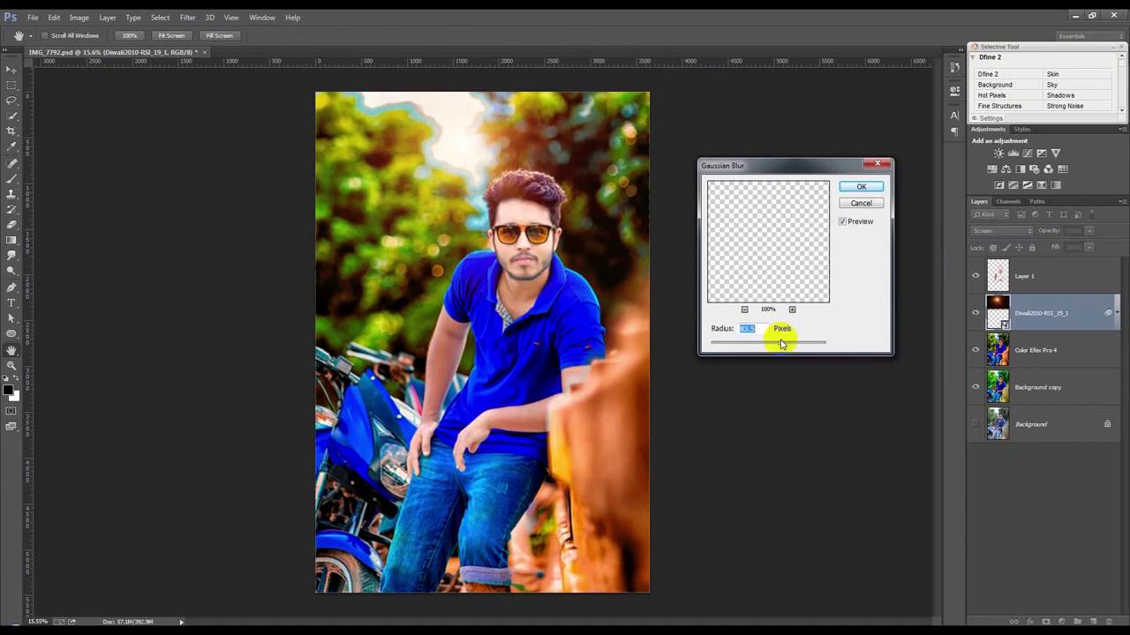
pyautogui.click(860, 187)
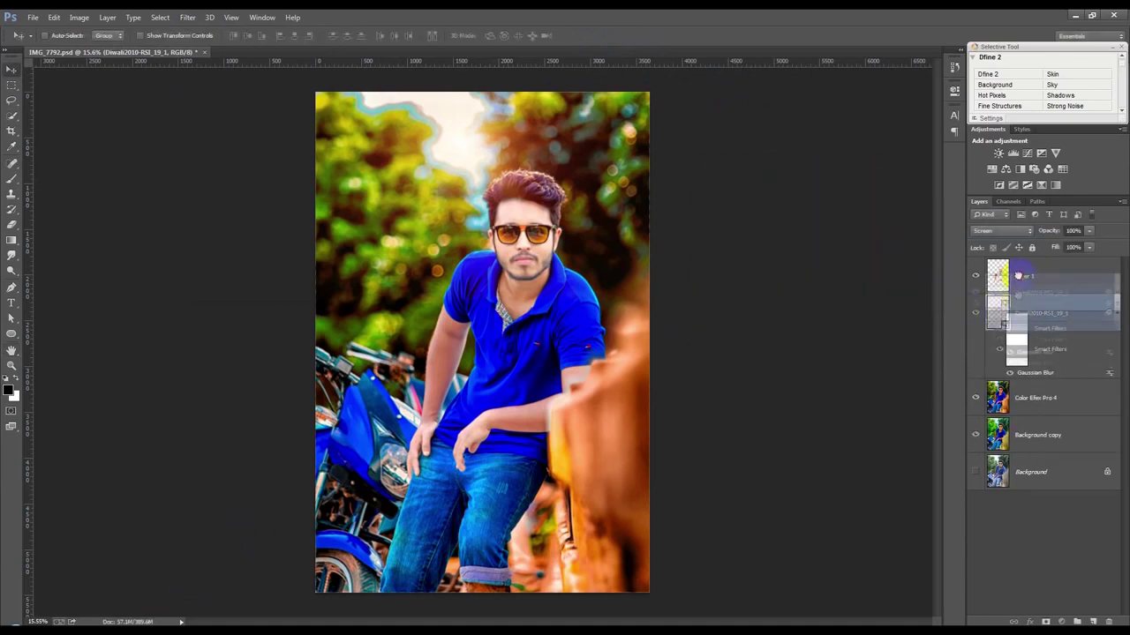
pyautogui.moveTo(1017, 277); pyautogui.dragTo(1019, 278)
pyautogui.click(1115, 279)
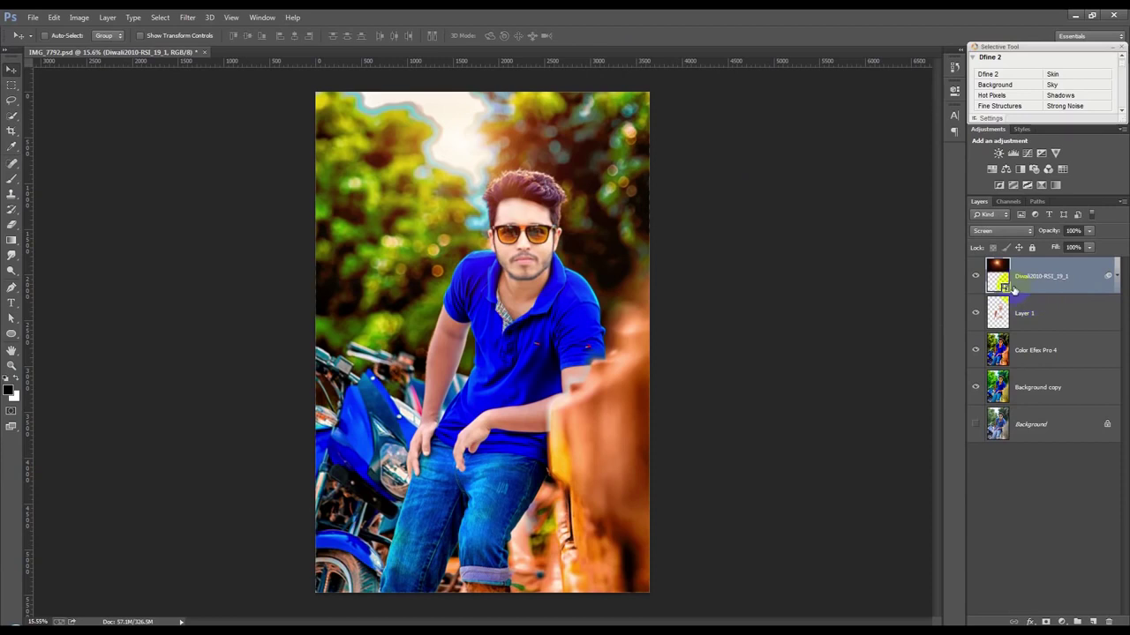
pyautogui.press('Delete')
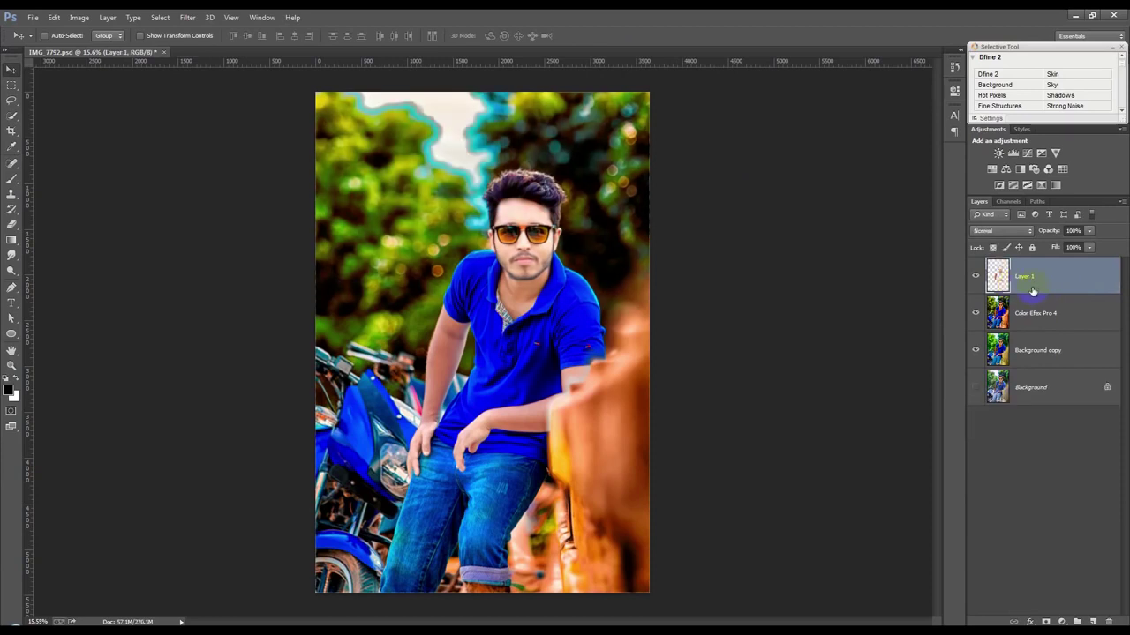
pyautogui.hotkey('ctrl', 'z')
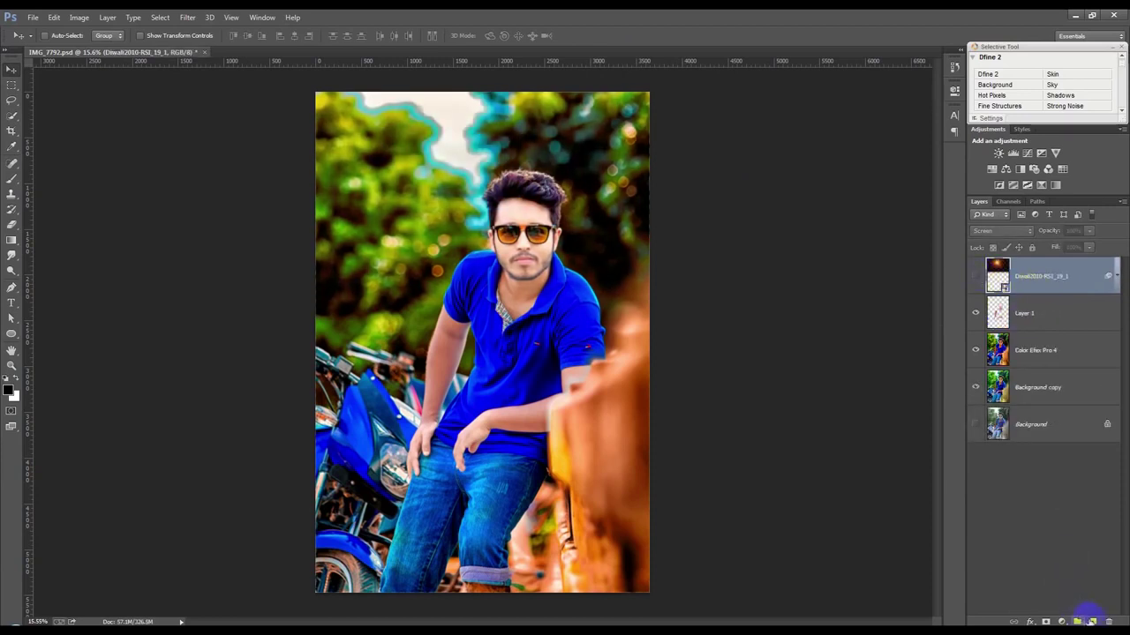
# Create Layer 2 and fill it via Apply Image with Multiply blending
pyautogui.click(1092, 621)
pyautogui.click(79, 17)
pyautogui.click(106, 184)
pyautogui.click(670, 191)
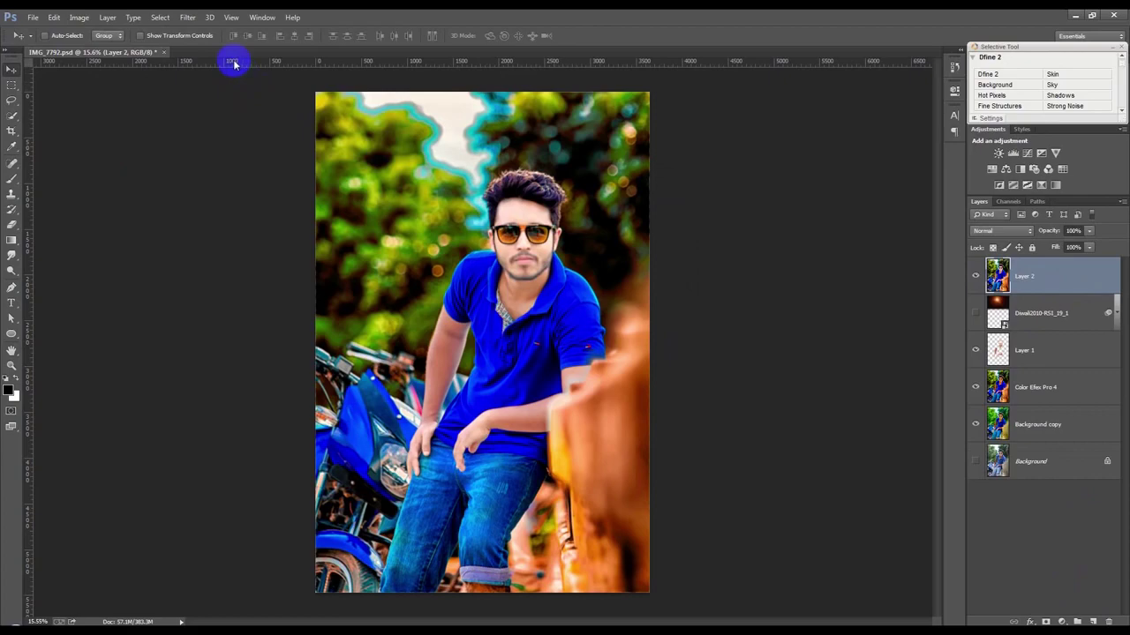
pyautogui.scroll(2, 435, 152)
pyautogui.scroll(2, 474, 146)
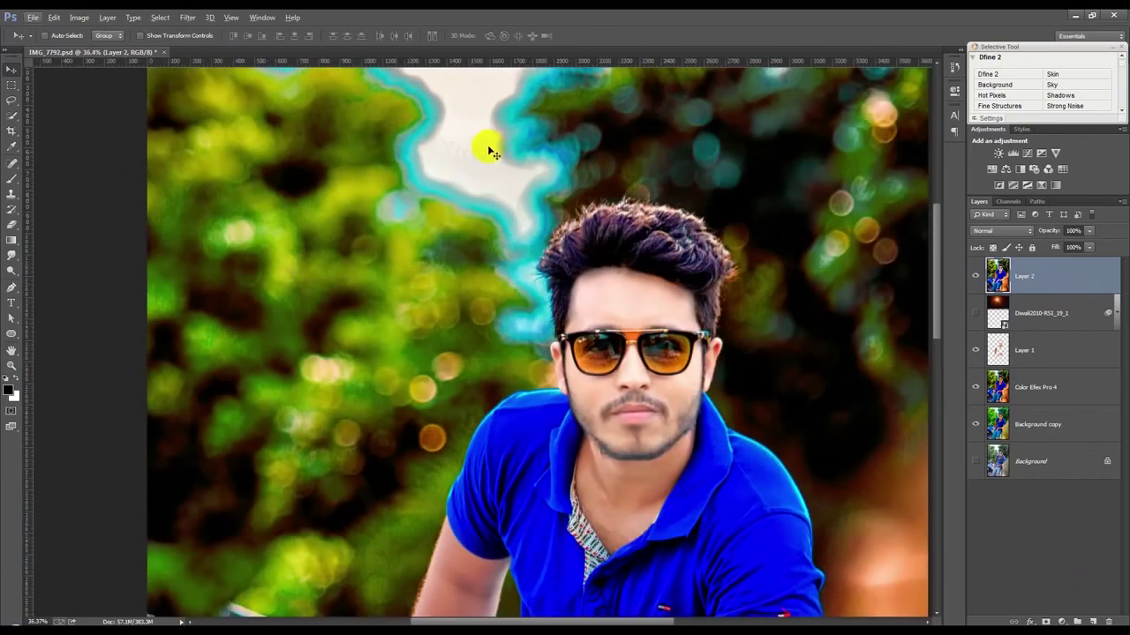
pyautogui.scroll(2, 481, 221)
pyautogui.scroll(1, 494, 292)
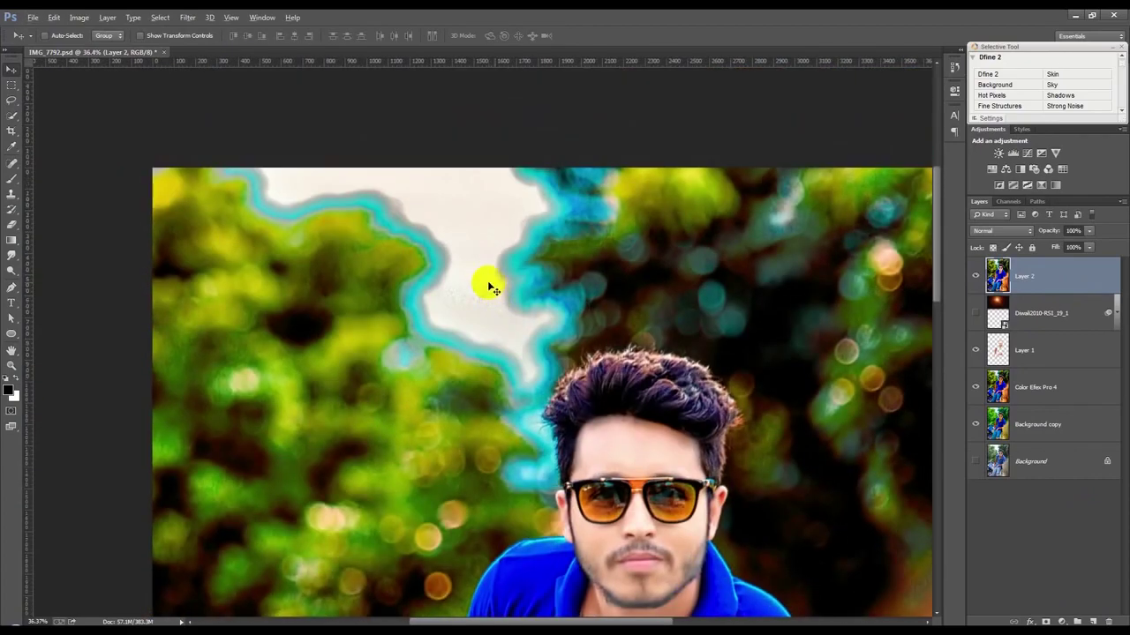
pyautogui.scroll(-3, 490, 291)
pyautogui.scroll(-2, 491, 291)
pyautogui.scroll(1, 481, 291)
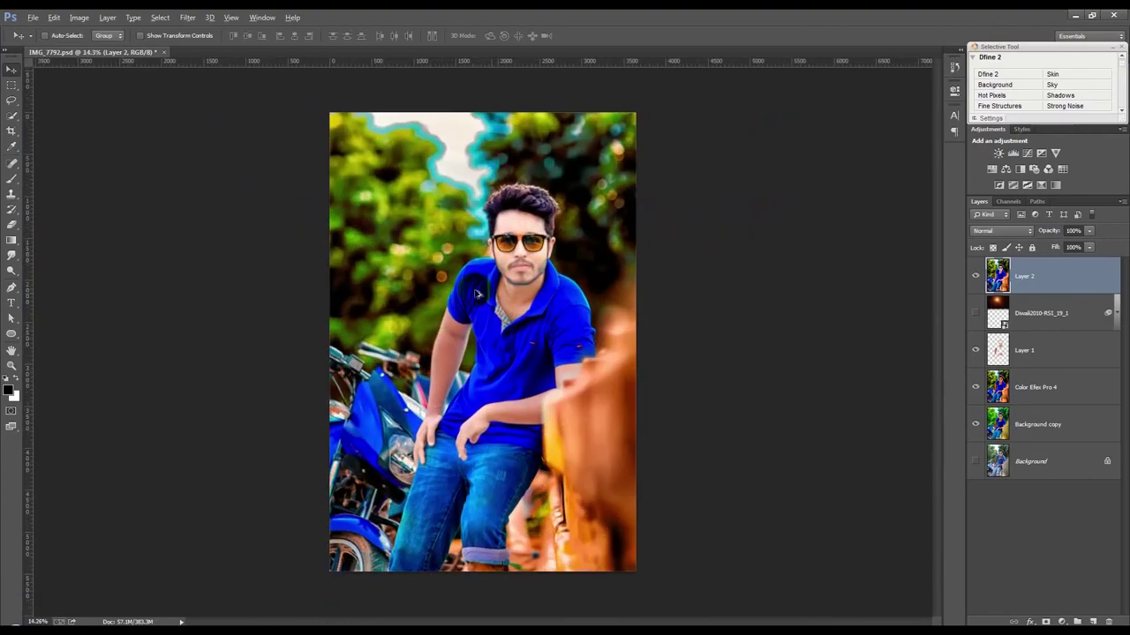
# Open the Camera Raw Filter on Layer 2 and cancel without changes
pyautogui.click(188, 17)
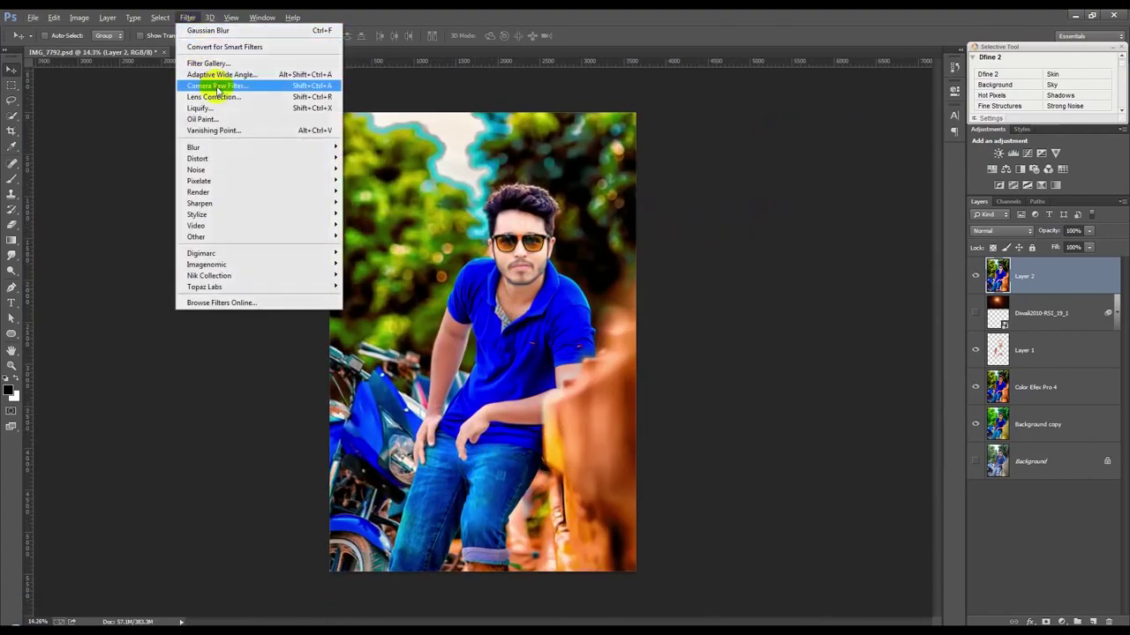
pyautogui.click(217, 86)
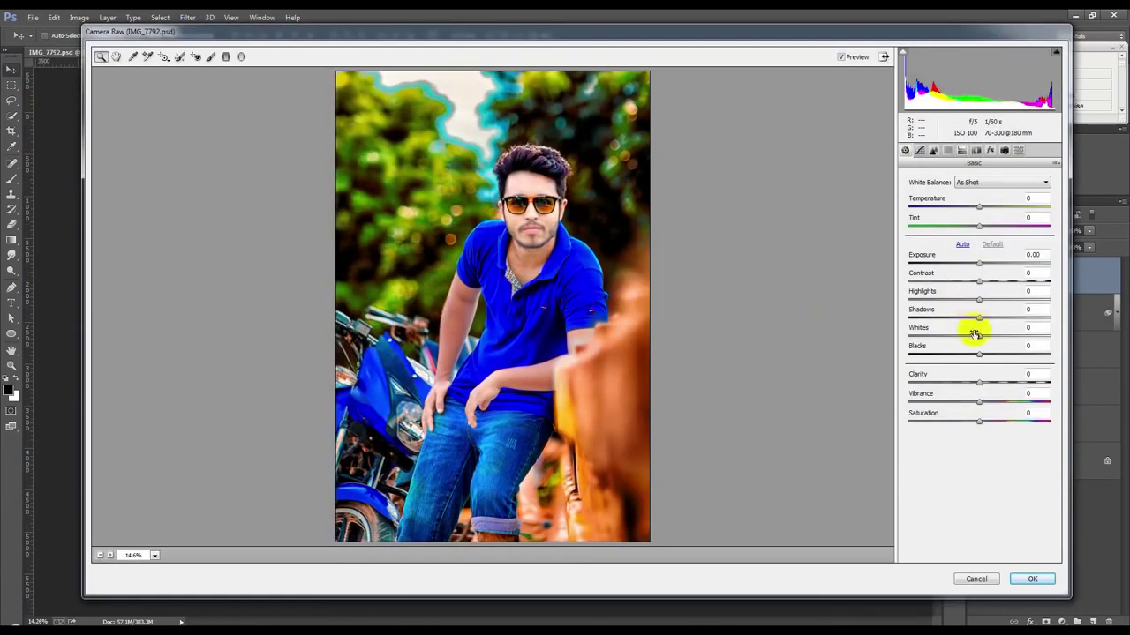
pyautogui.click(988, 580)
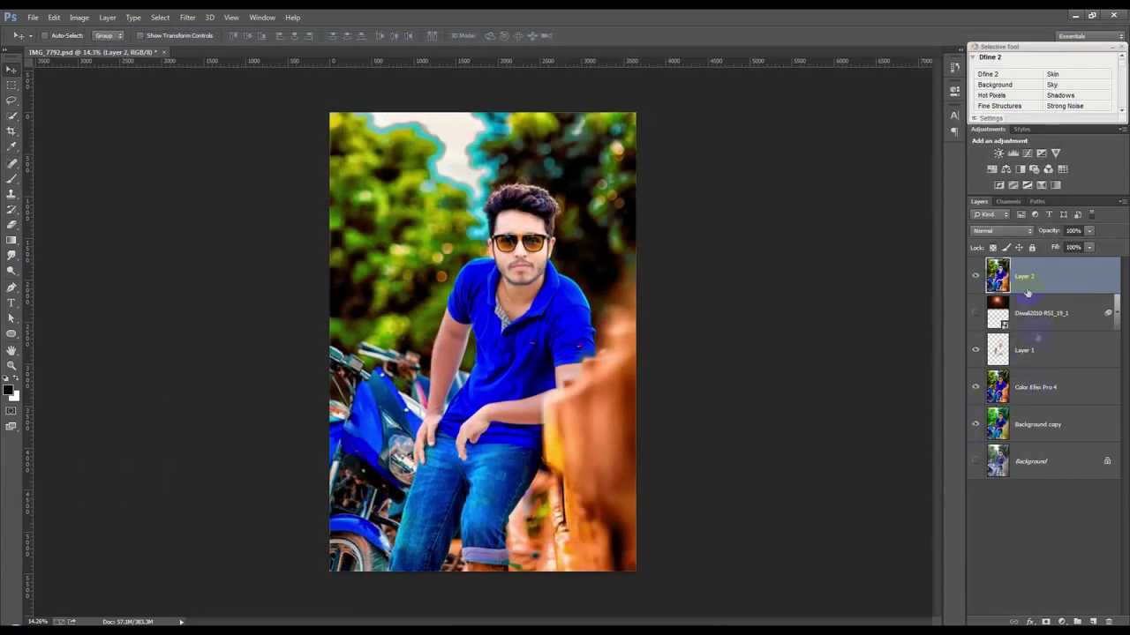
# Zoom in on the hair and pick the Smudge tool with a brush of about 156 px
pyautogui.scroll(2, 529, 265)
pyautogui.scroll(2, 494, 309)
pyautogui.scroll(2, 467, 344)
pyautogui.scroll(2, 451, 362)
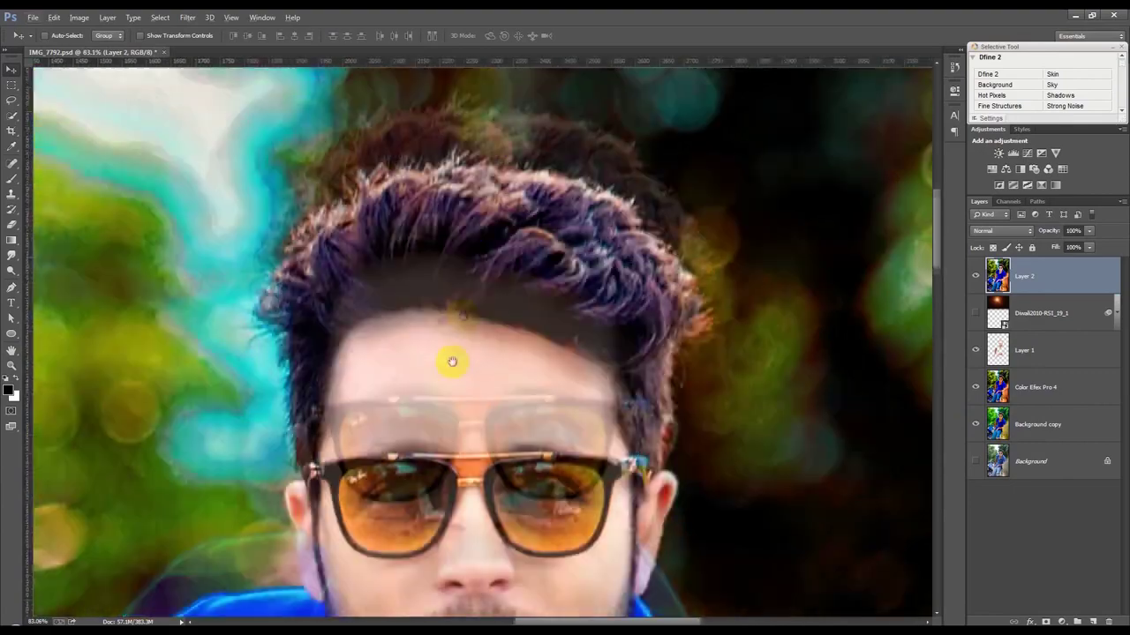
pyautogui.moveTo(11, 255); pyautogui.dragTo(75, 279)
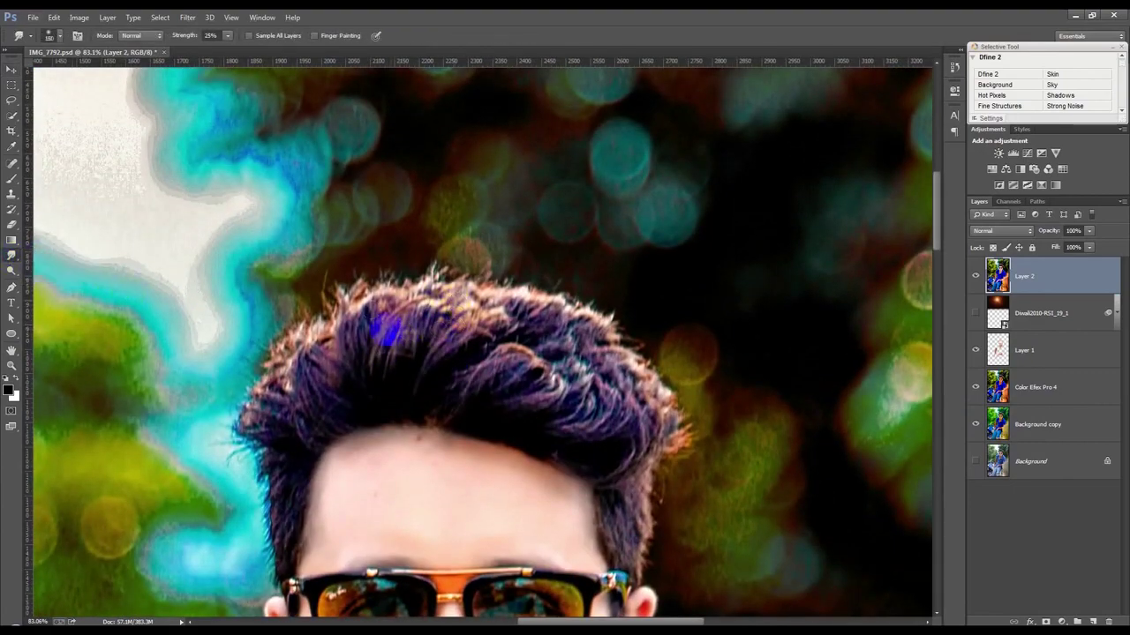
pyautogui.rightClick(409, 326)
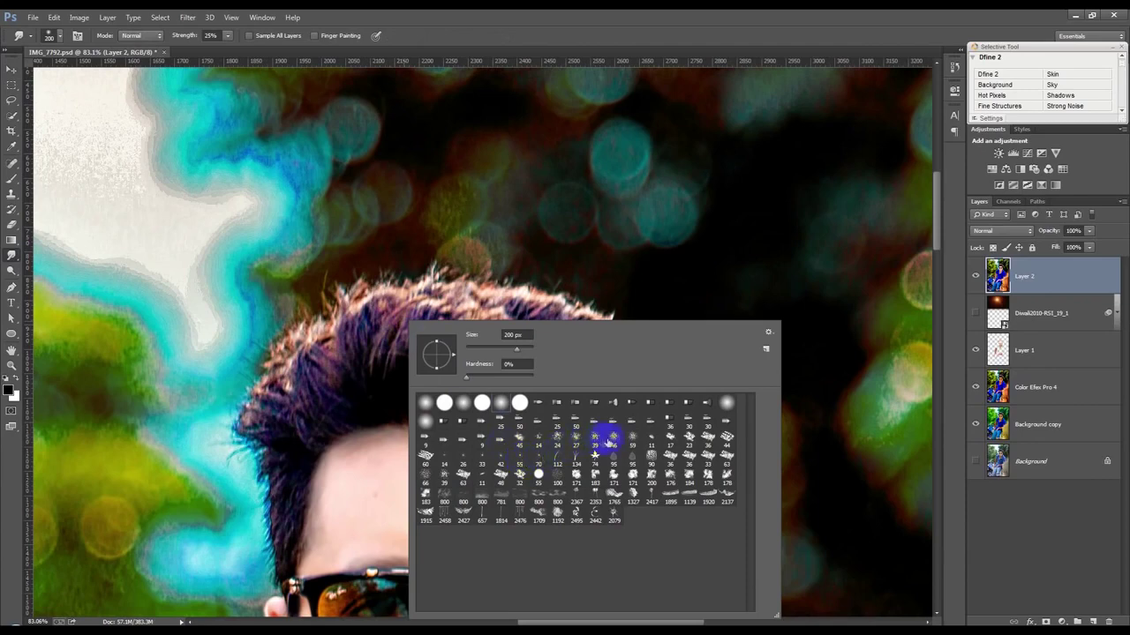
pyautogui.moveTo(515, 346); pyautogui.dragTo(479, 84)
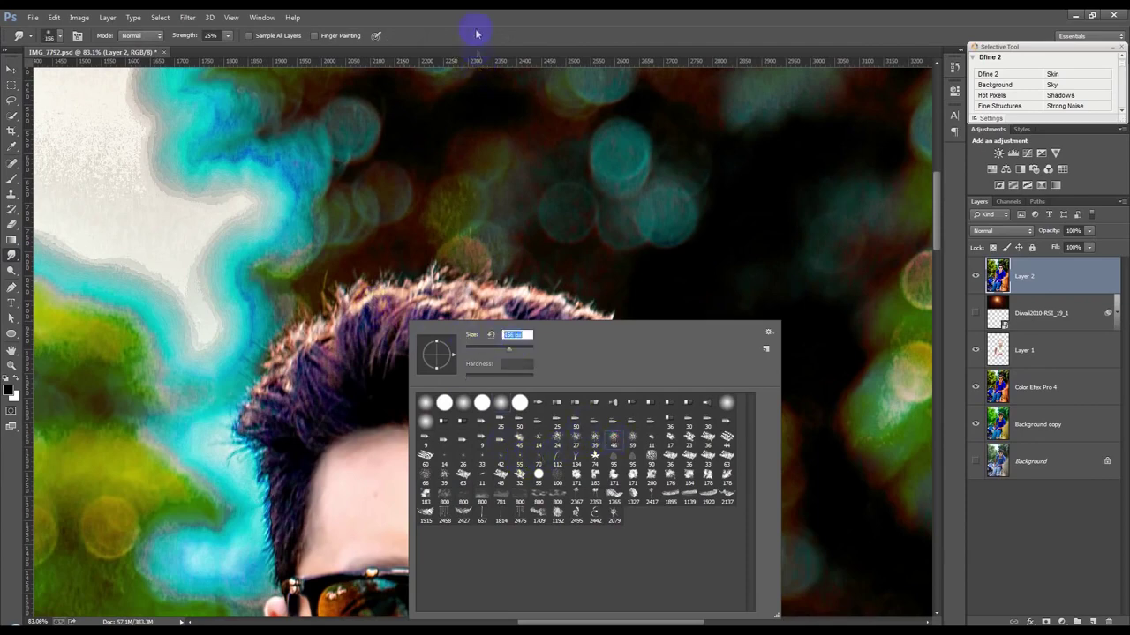
pyautogui.click(391, 258)
# Smudge the upper and left hair edges, blending the purple blob, and pull strands into spikes
pyautogui.moveTo(325, 358); pyautogui.dragTo(268, 179)
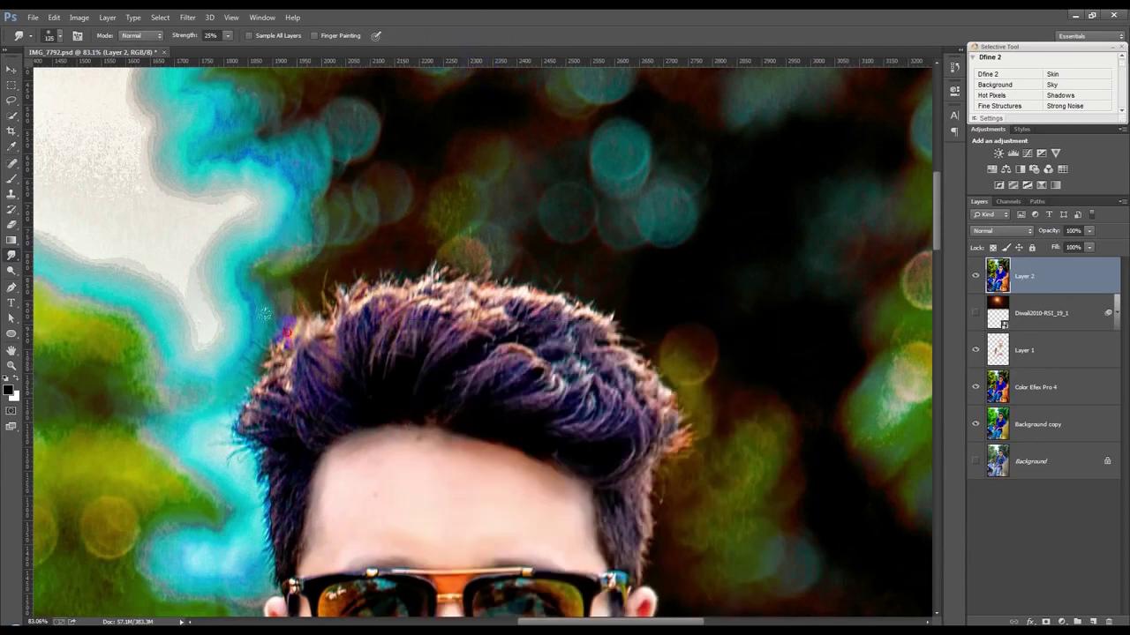
pyautogui.moveTo(265, 313); pyautogui.dragTo(265, 379)
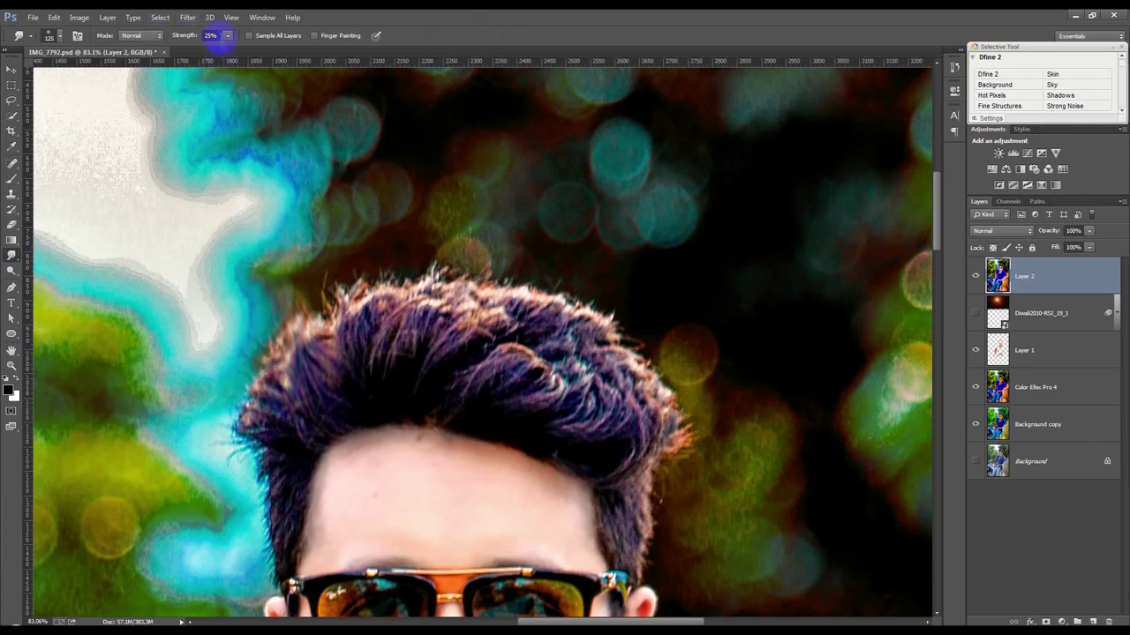
pyautogui.moveTo(308, 226); pyautogui.dragTo(282, 302)
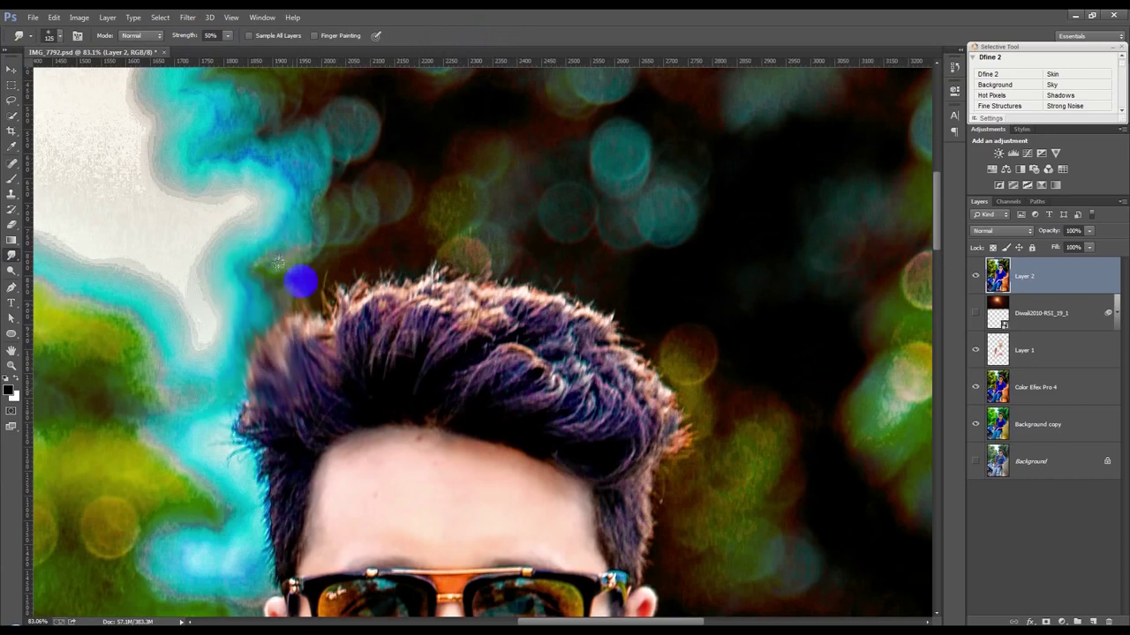
pyautogui.moveTo(270, 375)
pyautogui.mouseDown()
pyautogui.moveTo(404, 176)
pyautogui.moveTo(388, 331)
pyautogui.moveTo(340, 256)
pyautogui.mouseUp()
pyautogui.moveTo(353, 326)
pyautogui.mouseDown()
pyautogui.moveTo(373, 309)
pyautogui.moveTo(402, 231)
pyautogui.mouseUp()
pyautogui.moveTo(388, 309)
pyautogui.mouseDown()
pyautogui.moveTo(406, 198)
pyautogui.moveTo(361, 283)
pyautogui.mouseUp()
pyautogui.moveTo(366, 345)
pyautogui.mouseDown()
pyautogui.moveTo(295, 263)
pyautogui.moveTo(448, 374)
pyautogui.moveTo(450, 230)
pyautogui.mouseUp()
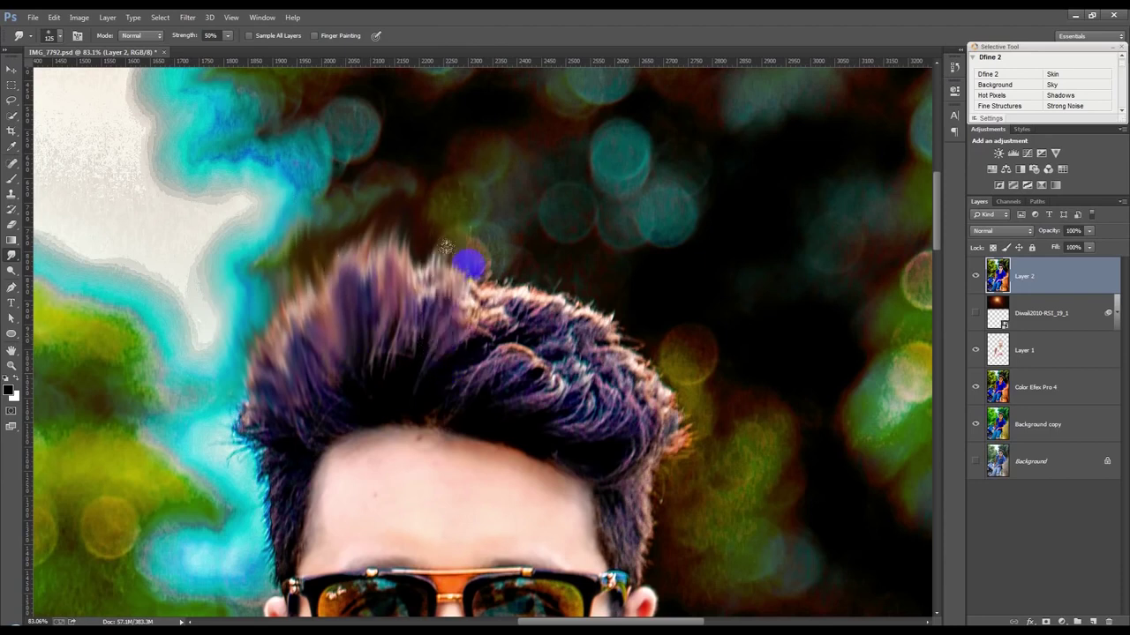
# Pull the crown and right side of the hair up into spikes extending into the background
pyautogui.moveTo(429, 147)
pyautogui.mouseDown()
pyautogui.moveTo(419, 291)
pyautogui.moveTo(423, 225)
pyautogui.mouseUp()
pyautogui.moveTo(467, 362)
pyautogui.mouseDown()
pyautogui.moveTo(524, 242)
pyautogui.moveTo(574, 222)
pyautogui.mouseUp()
pyautogui.moveTo(512, 309)
pyautogui.mouseDown()
pyautogui.moveTo(531, 188)
pyautogui.moveTo(606, 214)
pyautogui.moveTo(535, 373)
pyautogui.mouseUp()
pyautogui.moveTo(609, 265)
pyautogui.mouseDown()
pyautogui.moveTo(539, 370)
pyautogui.moveTo(450, 374)
pyautogui.moveTo(583, 274)
pyautogui.mouseUp()
pyautogui.moveTo(547, 388)
pyautogui.mouseDown()
pyautogui.moveTo(628, 248)
pyautogui.moveTo(643, 328)
pyautogui.moveTo(592, 433)
pyautogui.moveTo(657, 304)
pyautogui.mouseUp()
pyautogui.moveTo(635, 423)
pyautogui.mouseDown()
pyautogui.moveTo(663, 298)
pyautogui.moveTo(695, 336)
pyautogui.moveTo(674, 406)
pyautogui.moveTo(724, 342)
pyautogui.mouseUp()
# With a smaller smudge brush, pull strands along the hair's right edge
pyautogui.scroll(-1, 719, 353)
pyautogui.scroll(-1, 720, 370)
pyautogui.moveTo(697, 406)
pyautogui.mouseDown()
pyautogui.moveTo(618, 391)
pyautogui.moveTo(638, 420)
pyautogui.moveTo(637, 474)
pyautogui.moveTo(669, 514)
pyautogui.moveTo(680, 468)
pyautogui.moveTo(630, 421)
pyautogui.moveTo(637, 431)
pyautogui.mouseUp()
pyautogui.scroll(-2, 671, 459)
pyautogui.press('[')
pyautogui.press('[')
pyautogui.press('[')
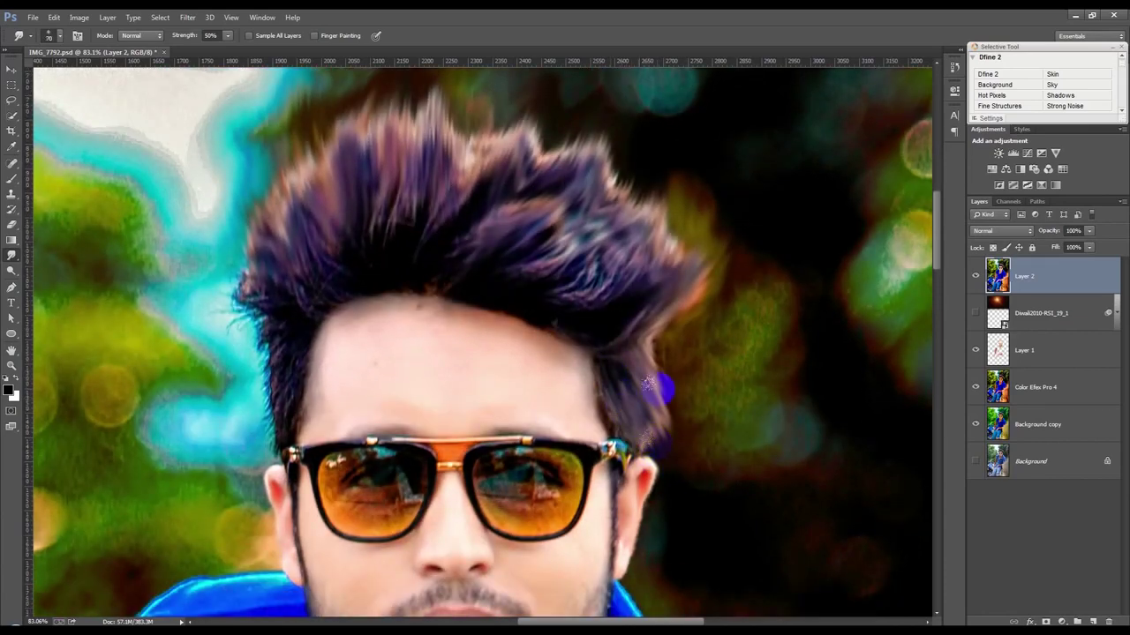
pyautogui.moveTo(637, 356)
pyautogui.mouseDown()
pyautogui.moveTo(658, 405)
pyautogui.moveTo(647, 407)
pyautogui.moveTo(666, 424)
pyautogui.mouseUp()
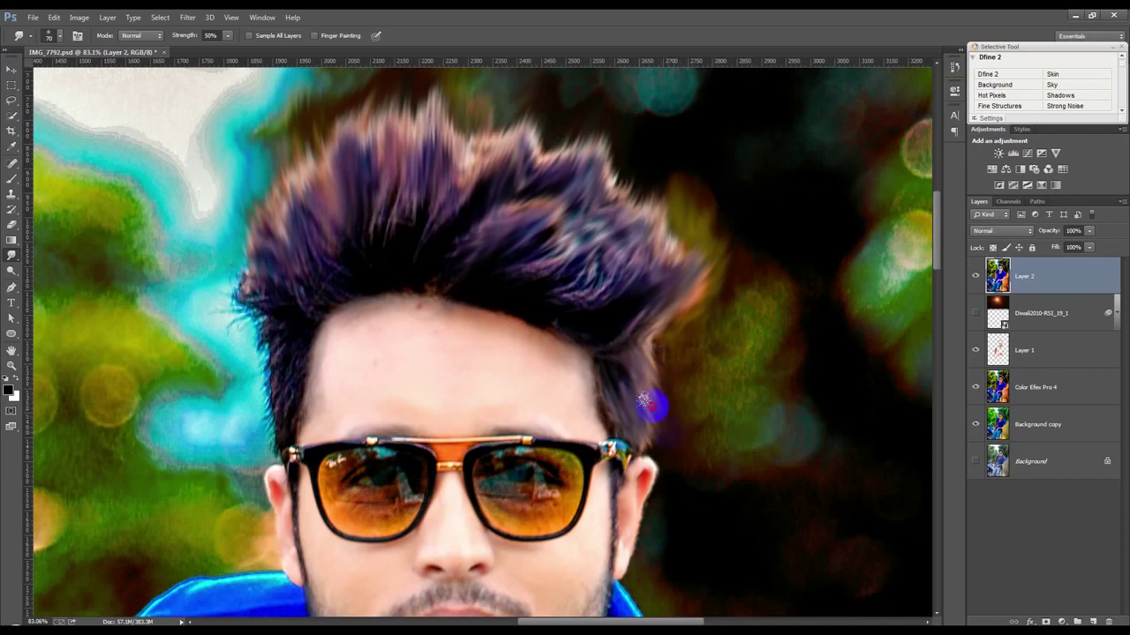
# Smear and feather the left hair edge near the temple up and outward
pyautogui.moveTo(281, 388); pyautogui.dragTo(272, 413)
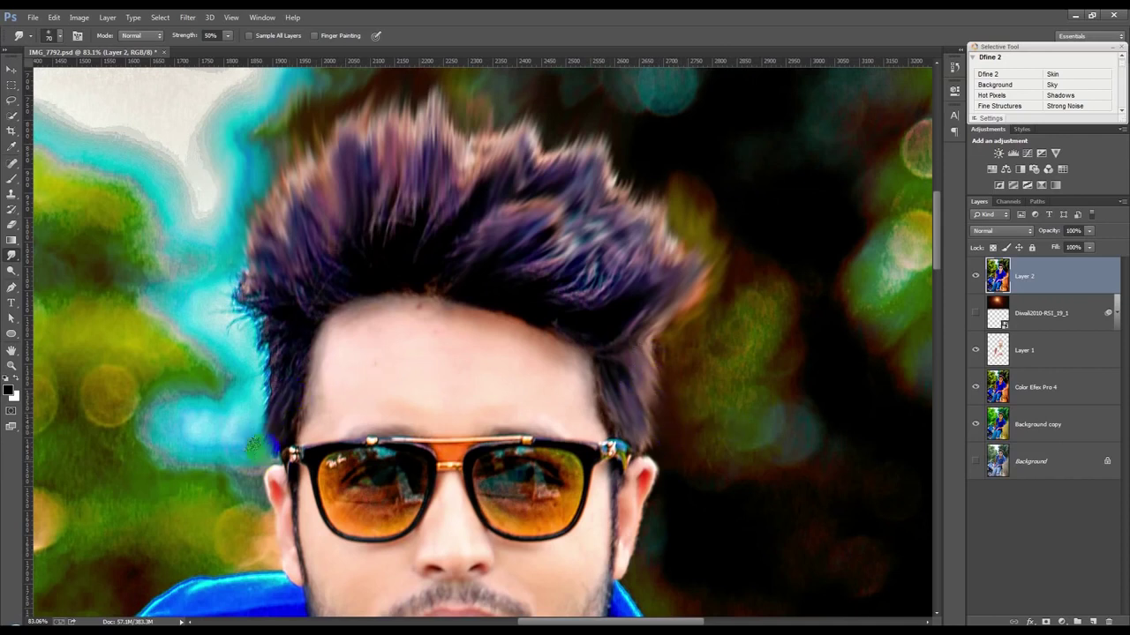
pyautogui.moveTo(290, 344); pyautogui.dragTo(276, 406)
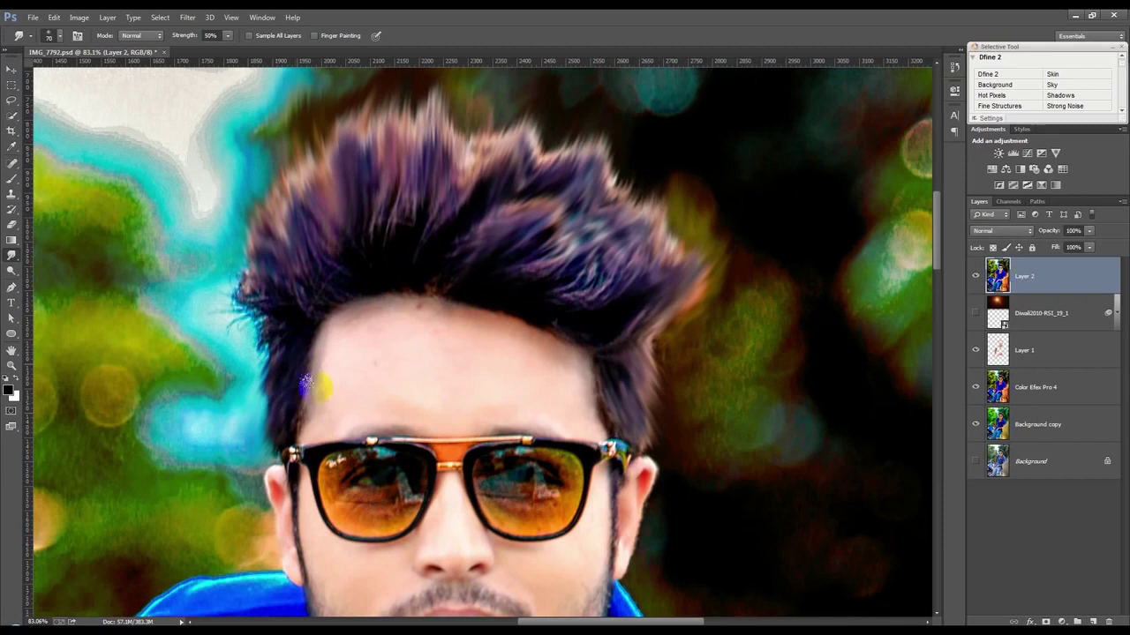
pyautogui.moveTo(308, 316); pyautogui.dragTo(273, 308)
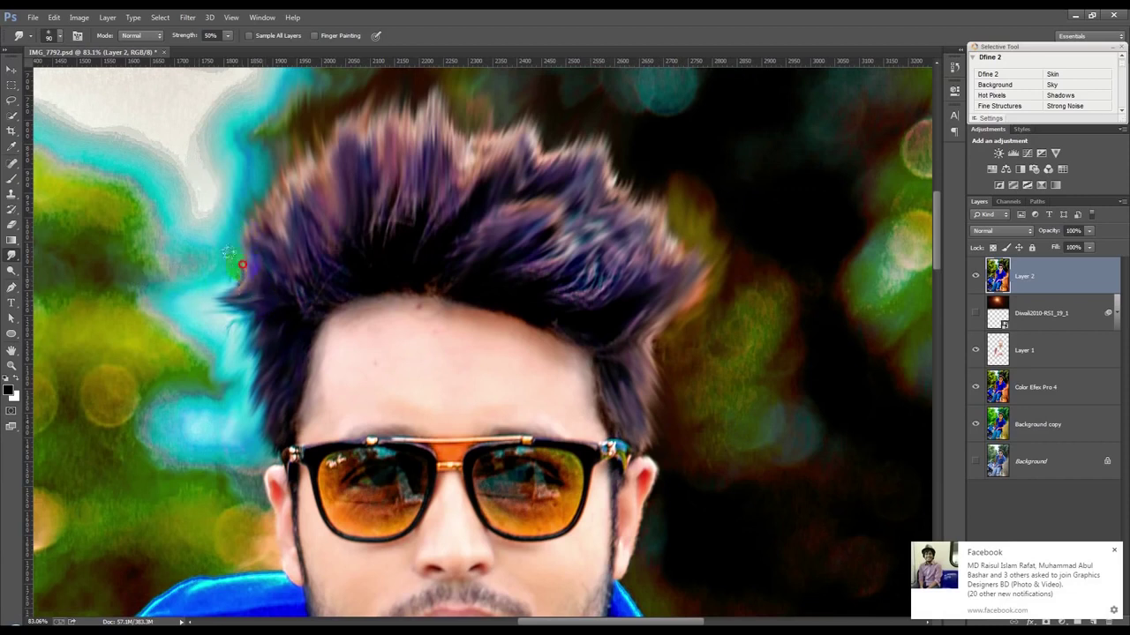
pyautogui.moveTo(262, 285); pyautogui.dragTo(231, 189)
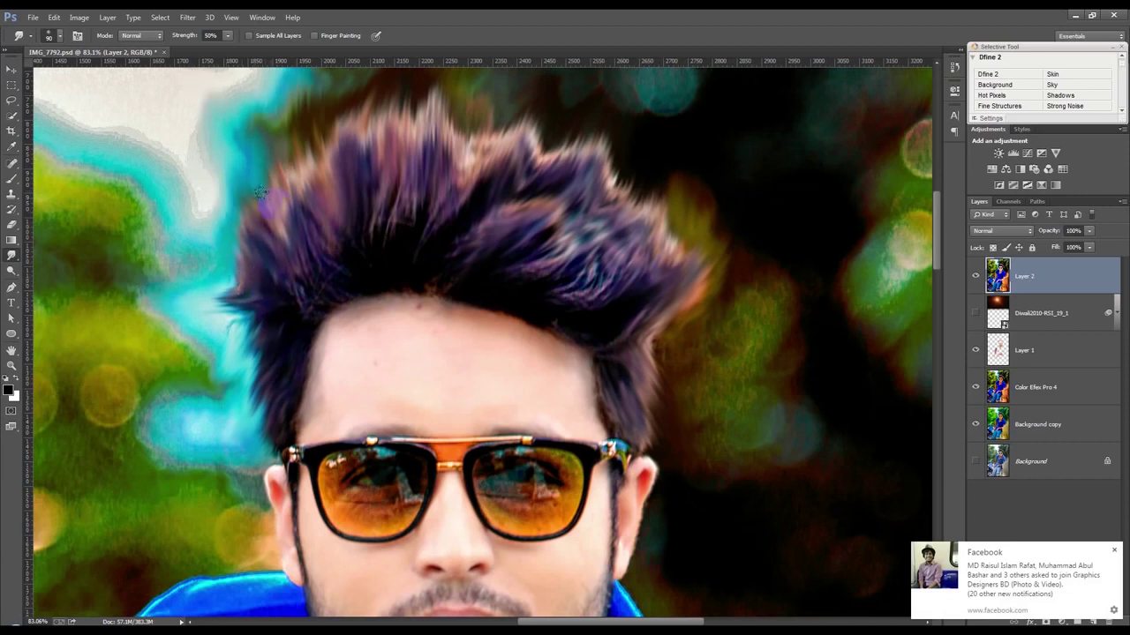
pyautogui.moveTo(265, 365); pyautogui.dragTo(189, 303)
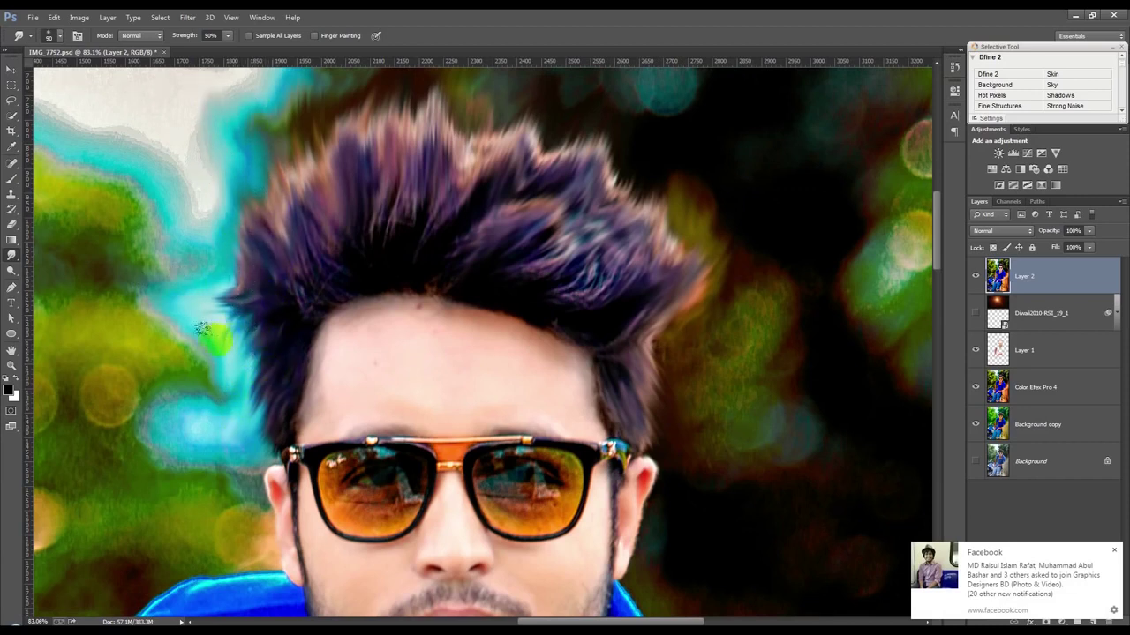
pyautogui.moveTo(281, 331); pyautogui.dragTo(265, 317)
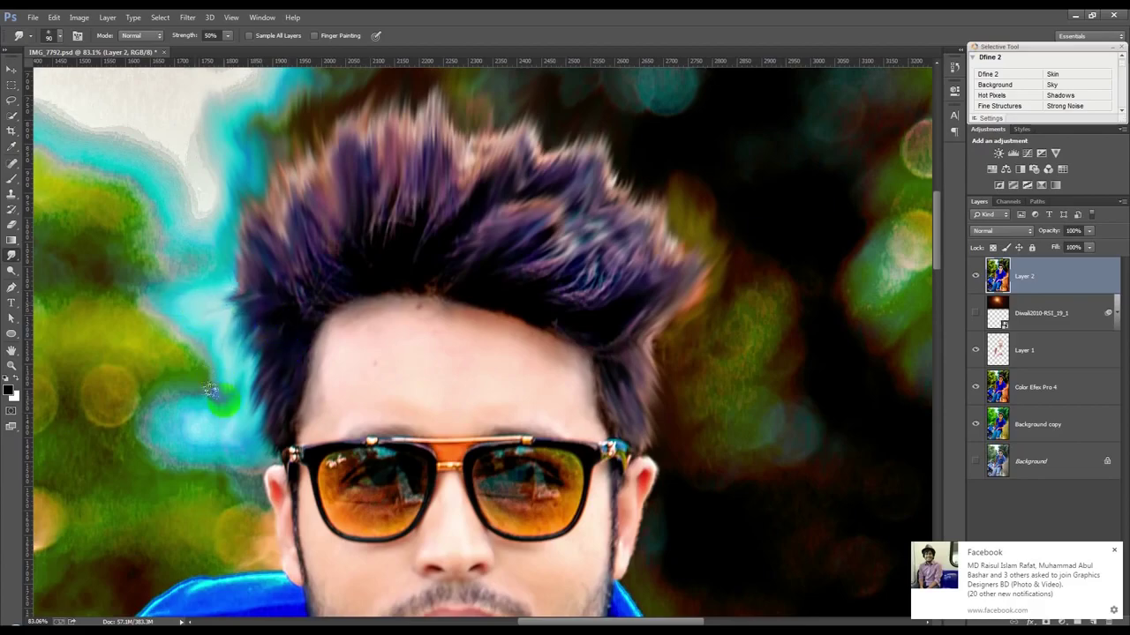
# Slightly enlarge the brush and pull the top-centre and right hair into new upward spikes
pyautogui.scroll(-5, 223, 395)
pyautogui.scroll(-2, 339, 495)
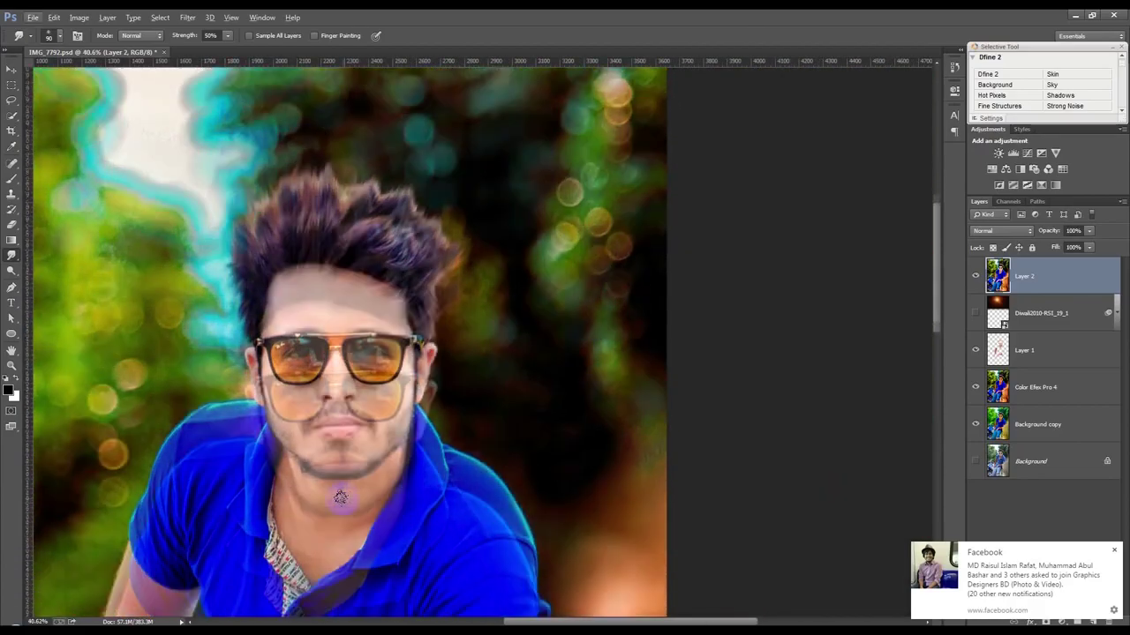
pyautogui.scroll(2, 295, 393)
pyautogui.scroll(2, 291, 397)
pyautogui.scroll(1, 291, 397)
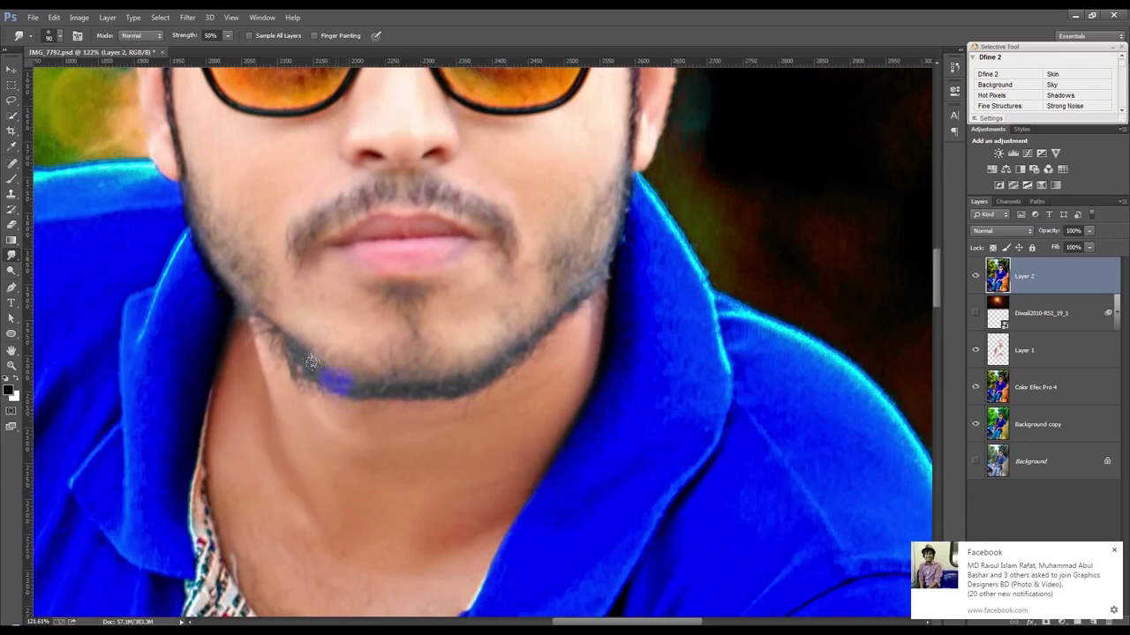
pyautogui.scroll(1, 318, 375)
pyautogui.scroll(2, 320, 373)
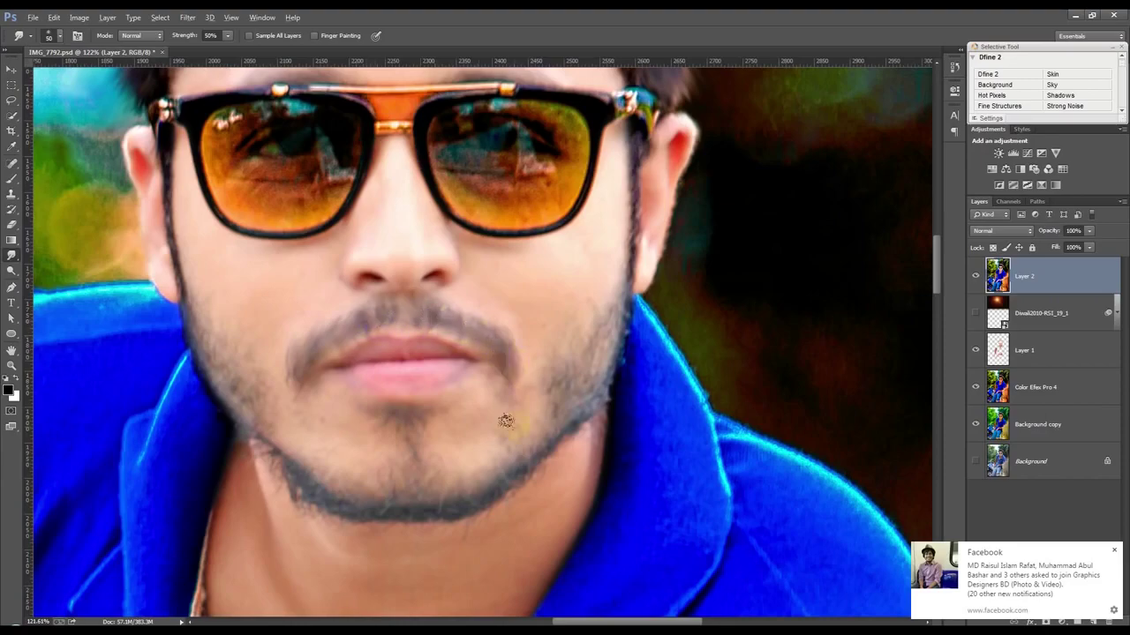
pyautogui.scroll(-3, 505, 421)
pyautogui.scroll(-2, 512, 432)
pyautogui.scroll(-1, 516, 411)
pyautogui.scroll(-1, 501, 287)
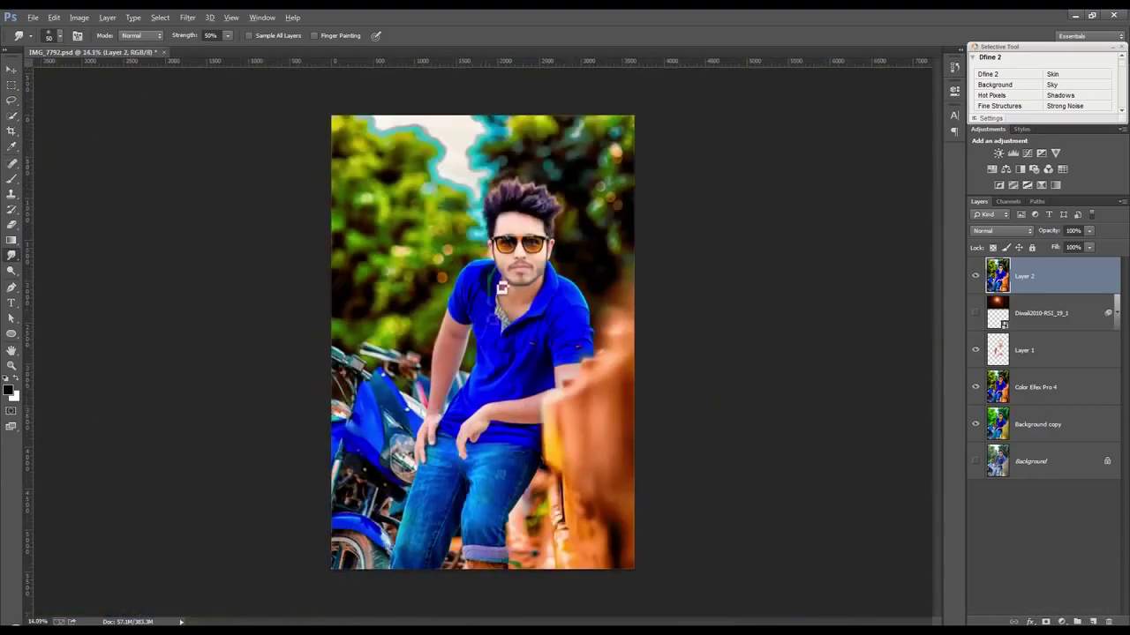
pyautogui.scroll(3, 512, 258)
pyautogui.scroll(1, 572, 201)
pyautogui.moveTo(571, 145); pyautogui.dragTo(571, 305)
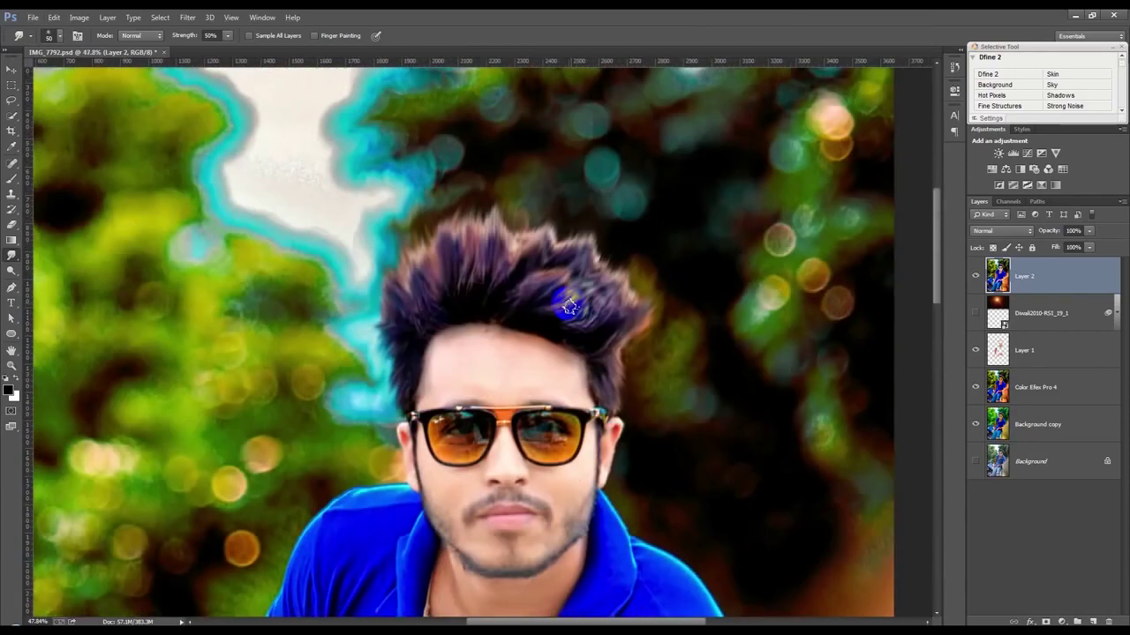
pyautogui.press(']')
pyautogui.moveTo(499, 256); pyautogui.dragTo(529, 151)
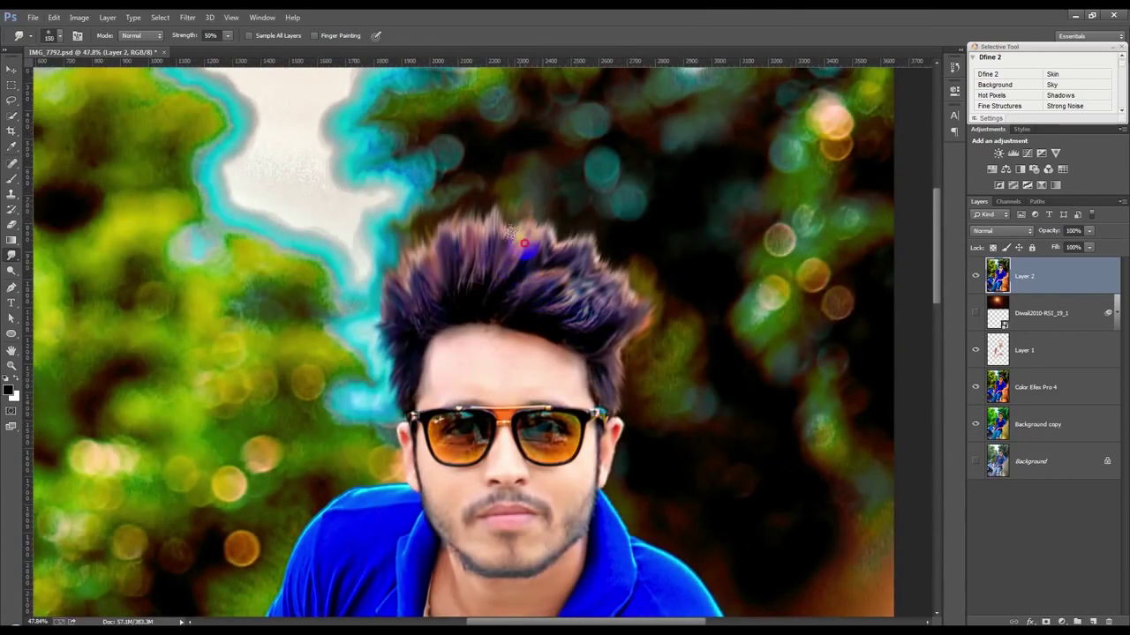
pyautogui.moveTo(511, 247)
pyautogui.mouseDown()
pyautogui.moveTo(541, 113)
pyautogui.moveTo(534, 165)
pyautogui.mouseUp()
pyautogui.moveTo(543, 260)
pyautogui.mouseDown()
pyautogui.moveTo(573, 128)
pyautogui.moveTo(584, 159)
pyautogui.mouseUp()
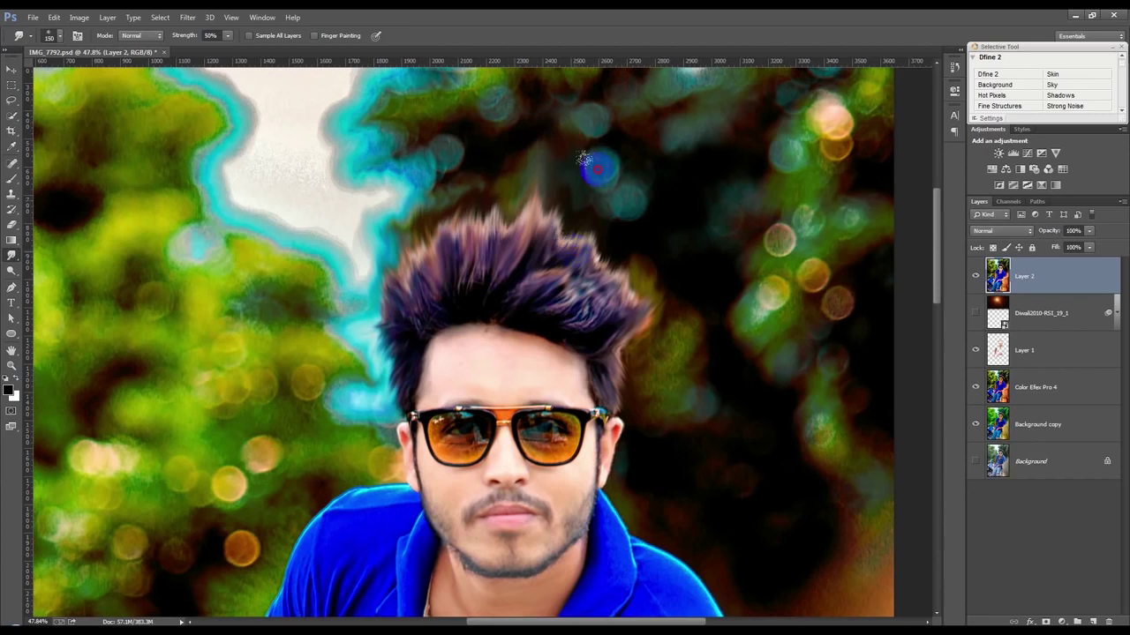
pyautogui.moveTo(579, 259); pyautogui.dragTo(613, 217)
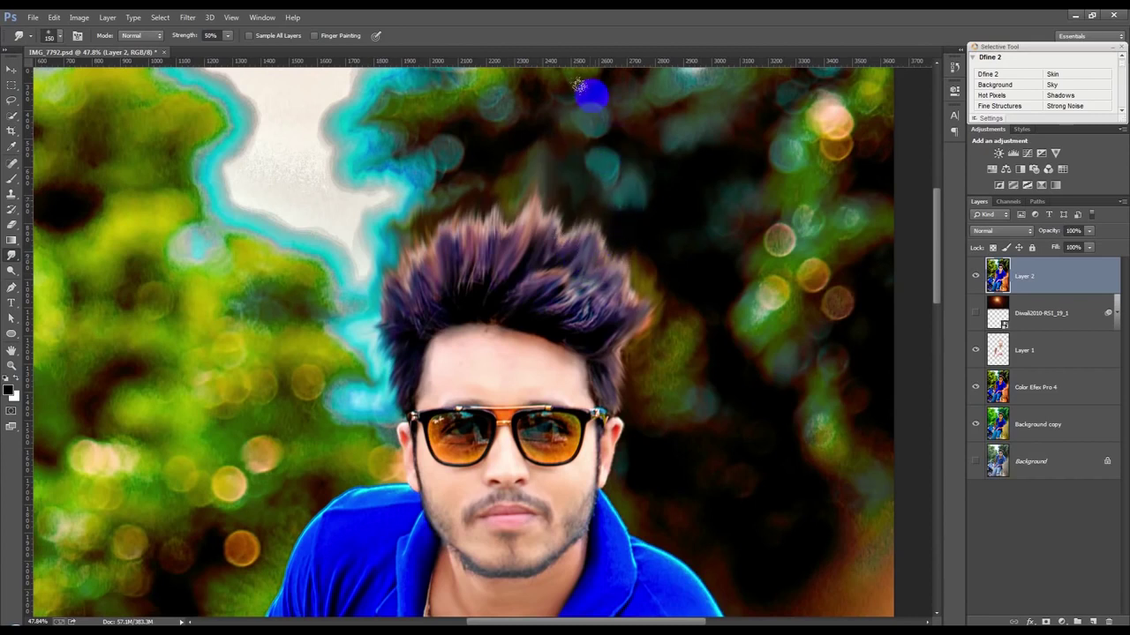
# Add more right-side spikes, push left strands upward and smudge the cyan glow at the upper-left
pyautogui.moveTo(618, 291); pyautogui.dragTo(663, 186)
pyautogui.moveTo(663, 285); pyautogui.dragTo(628, 212)
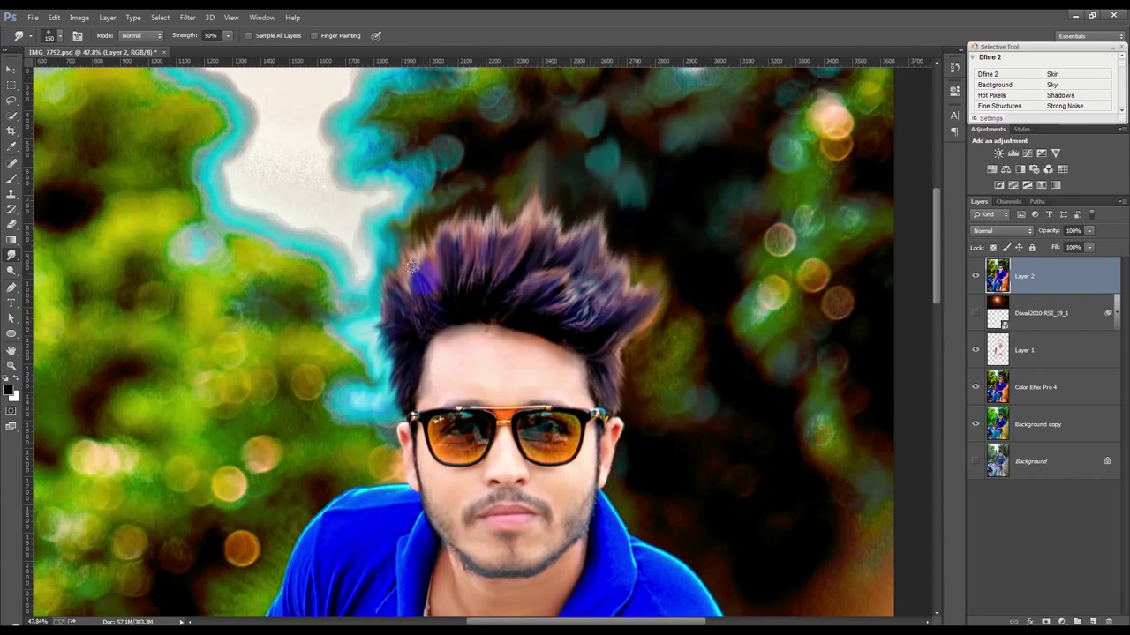
pyautogui.moveTo(428, 309); pyautogui.dragTo(416, 222)
pyautogui.moveTo(423, 302)
pyautogui.mouseDown()
pyautogui.moveTo(424, 229)
pyautogui.moveTo(456, 199)
pyautogui.moveTo(415, 291)
pyautogui.moveTo(388, 212)
pyautogui.moveTo(484, 287)
pyautogui.mouseUp()
pyautogui.scroll(-3, 484, 287)
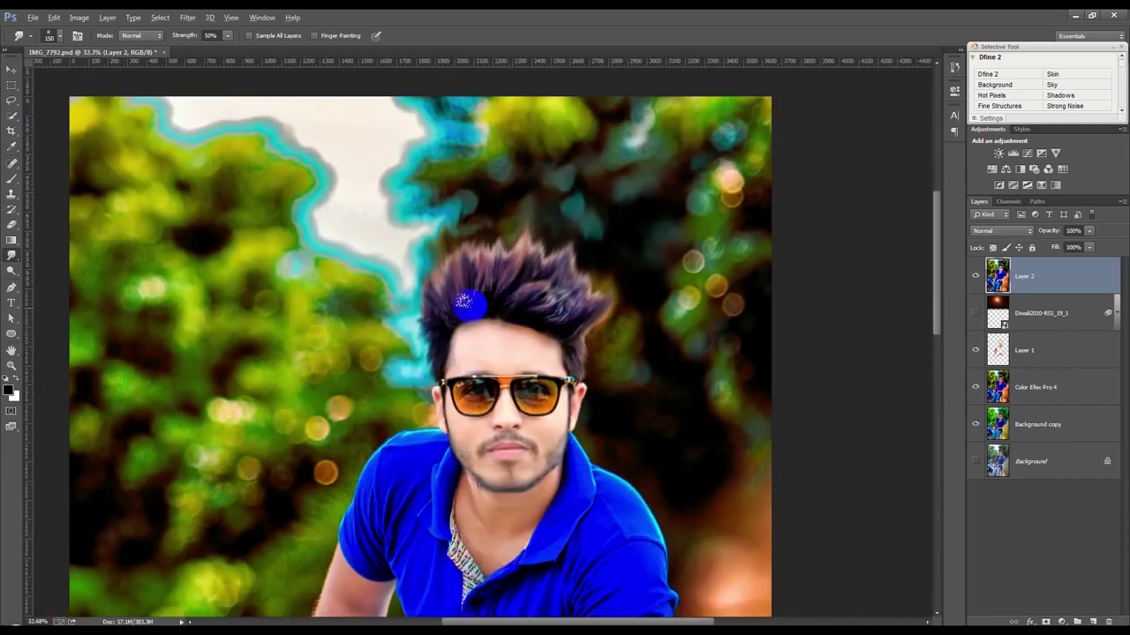
pyautogui.moveTo(421, 181)
pyautogui.mouseDown()
pyautogui.moveTo(459, 282)
pyautogui.moveTo(486, 177)
pyautogui.moveTo(503, 195)
pyautogui.moveTo(492, 252)
pyautogui.moveTo(530, 167)
pyautogui.moveTo(492, 243)
pyautogui.moveTo(533, 295)
pyautogui.moveTo(565, 265)
pyautogui.moveTo(499, 309)
pyautogui.moveTo(445, 252)
pyautogui.moveTo(454, 299)
pyautogui.mouseUp()
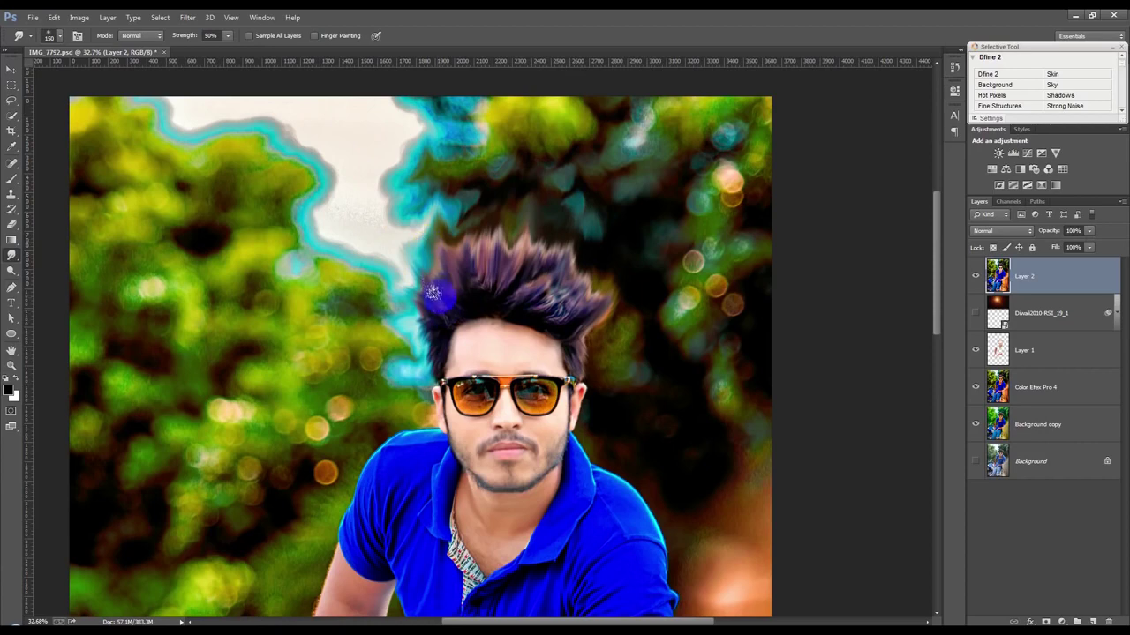
pyautogui.moveTo(409, 296); pyautogui.dragTo(432, 319)
# Smear the right side of the hair upward once more, then zoom out to the whole photo
pyautogui.scroll(-3, 498, 280)
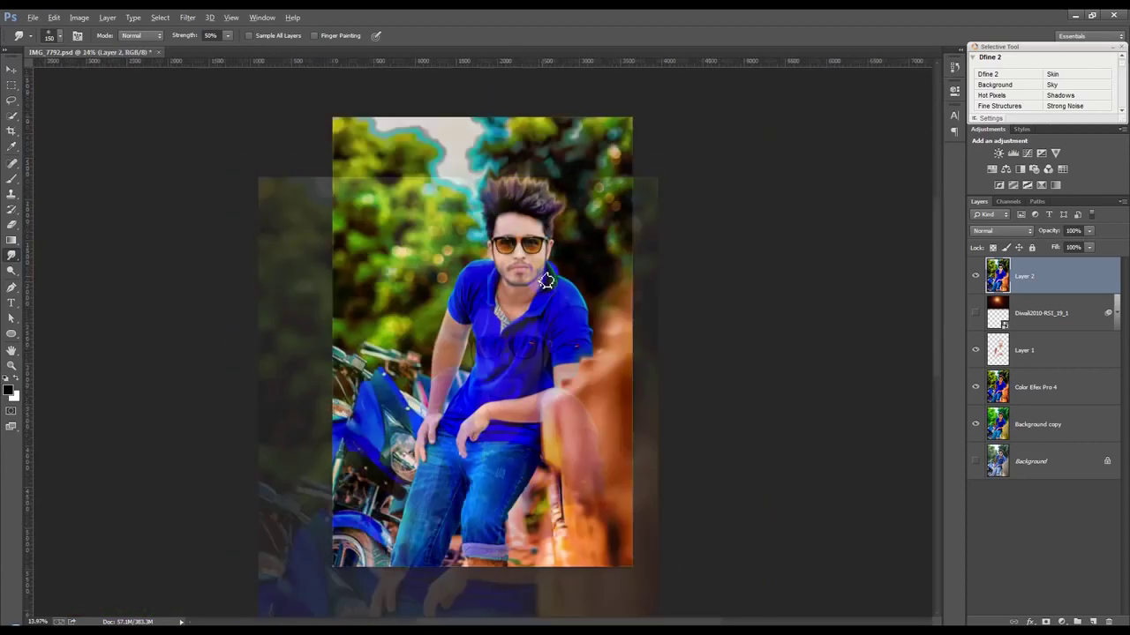
pyautogui.scroll(2, 556, 185)
pyautogui.scroll(2, 546, 173)
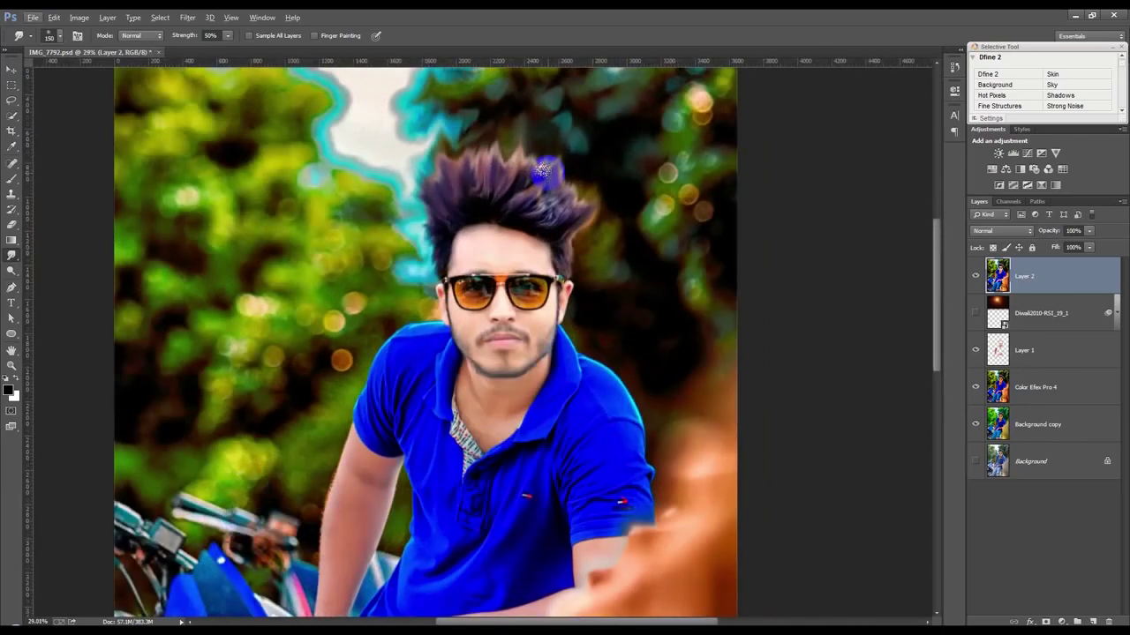
pyautogui.scroll(3, 546, 173)
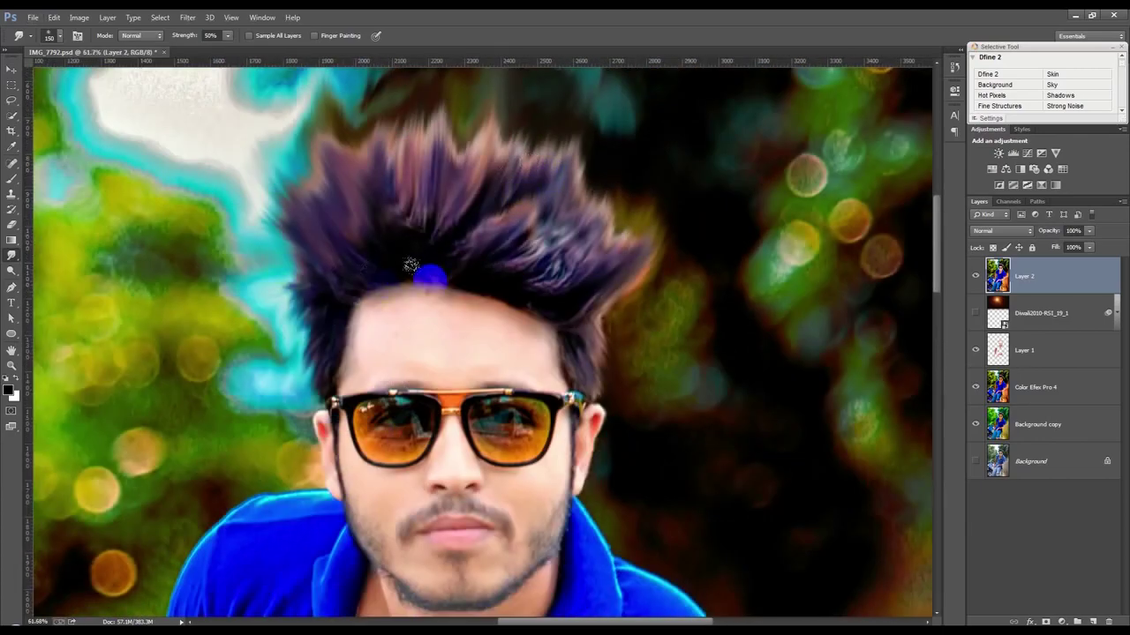
pyautogui.moveTo(543, 269); pyautogui.dragTo(572, 190)
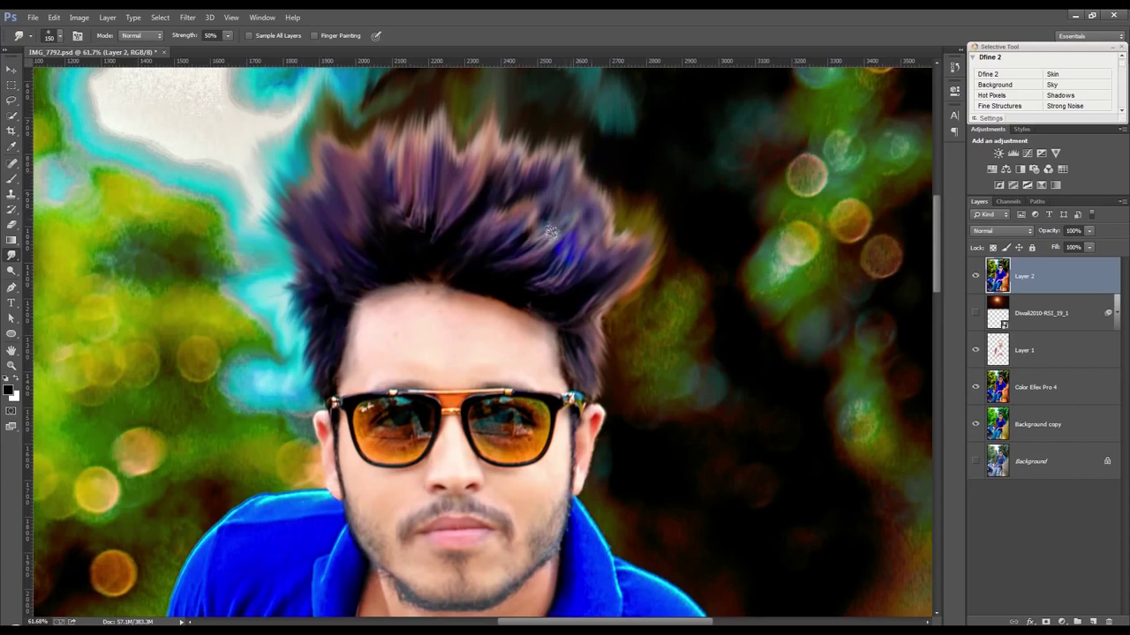
pyautogui.scroll(-3, 587, 198)
pyautogui.scroll(-2, 605, 205)
pyautogui.scroll(-2, 600, 204)
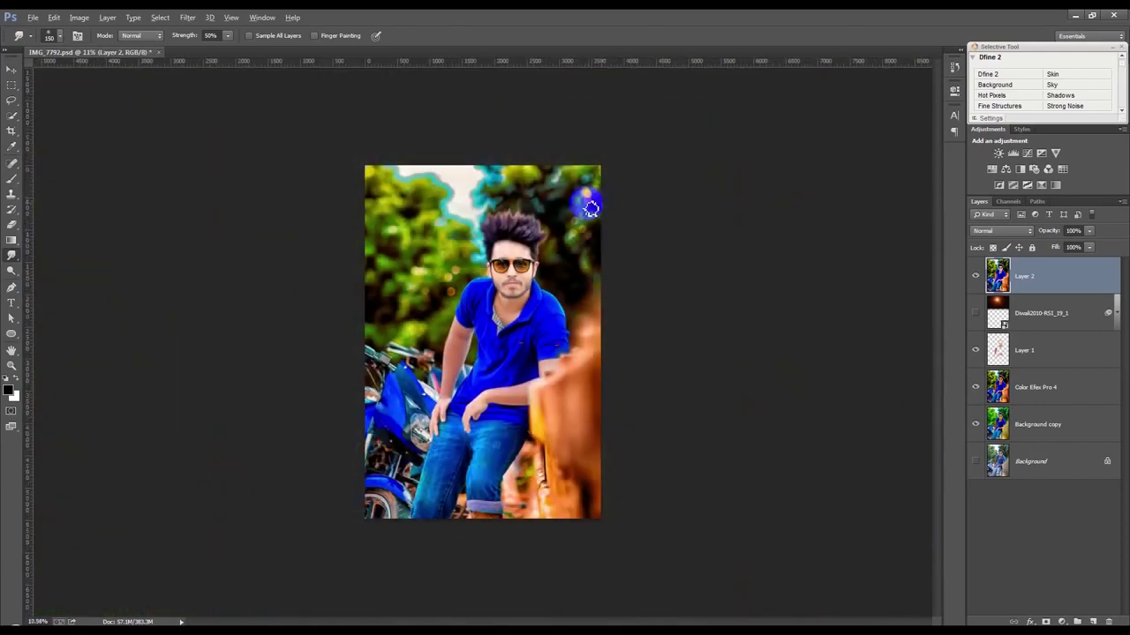
pyautogui.scroll(2, 585, 203)
pyautogui.scroll(-1, 575, 232)
# Apply Oil Paint with Shine 0, maximum Cleanliness, larger Scale, Angular Direction 360 and adjusted Bristle Detail
pyautogui.click(198, 24)
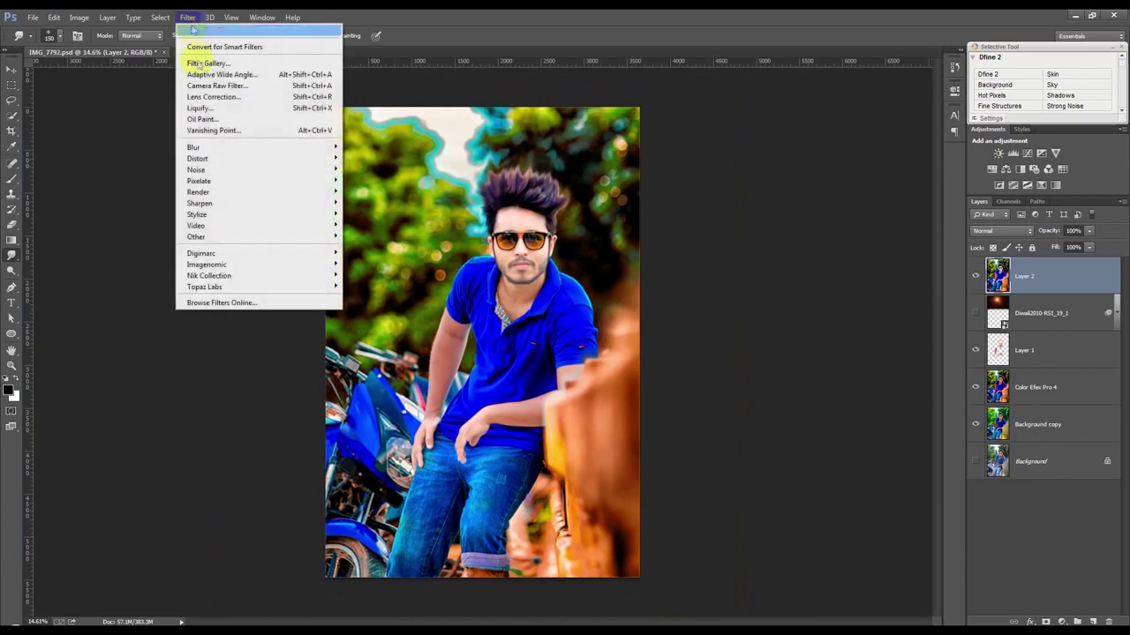
pyautogui.click(220, 119)
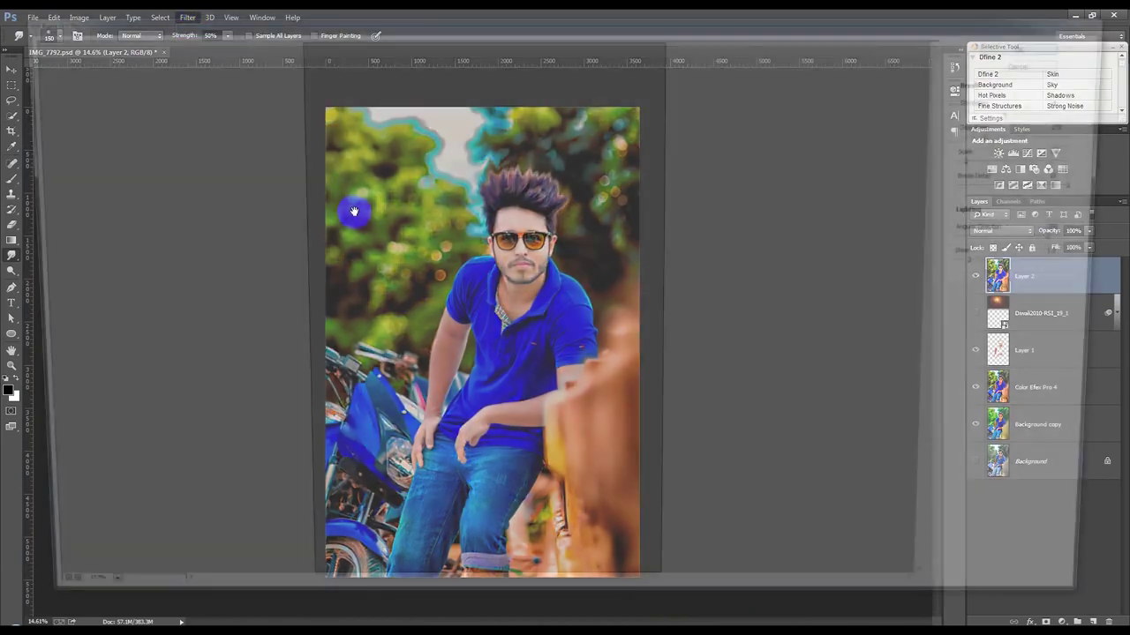
pyautogui.moveTo(995, 265); pyautogui.dragTo(975, 265)
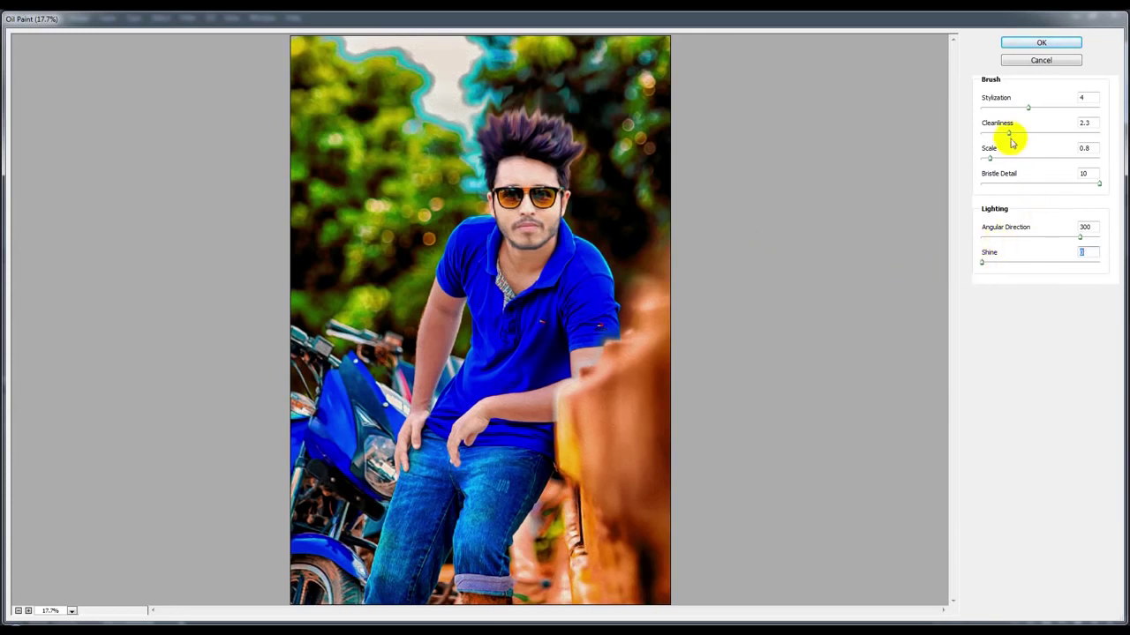
pyautogui.moveTo(1012, 135)
pyautogui.mouseDown()
pyautogui.moveTo(1054, 134)
pyautogui.moveTo(1074, 107)
pyautogui.mouseUp()
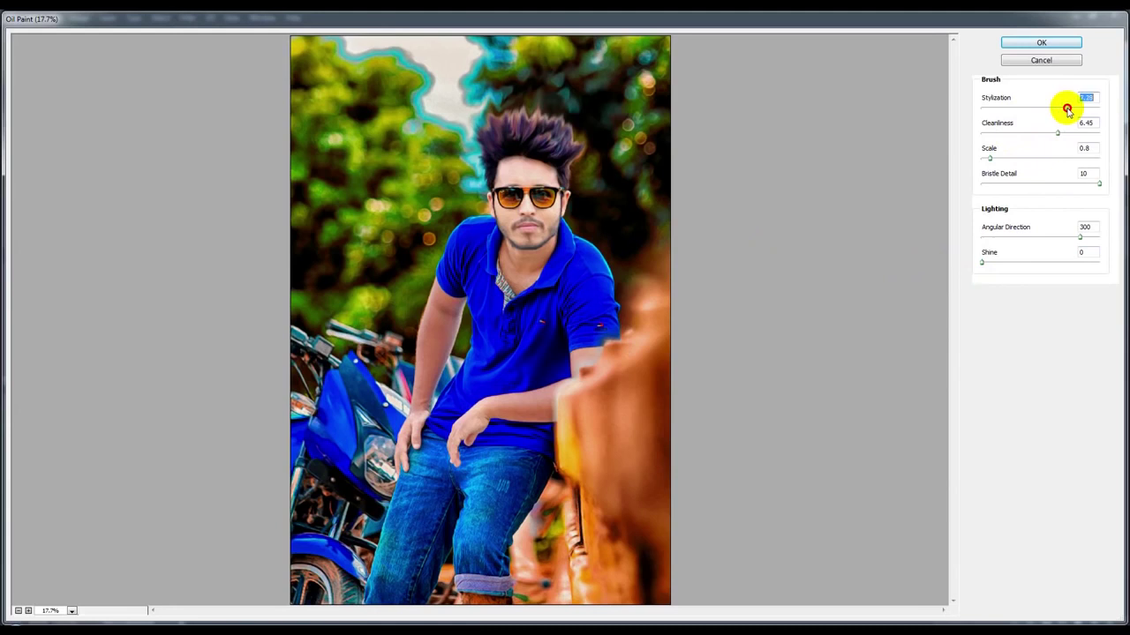
pyautogui.moveTo(1001, 162); pyautogui.dragTo(1082, 159)
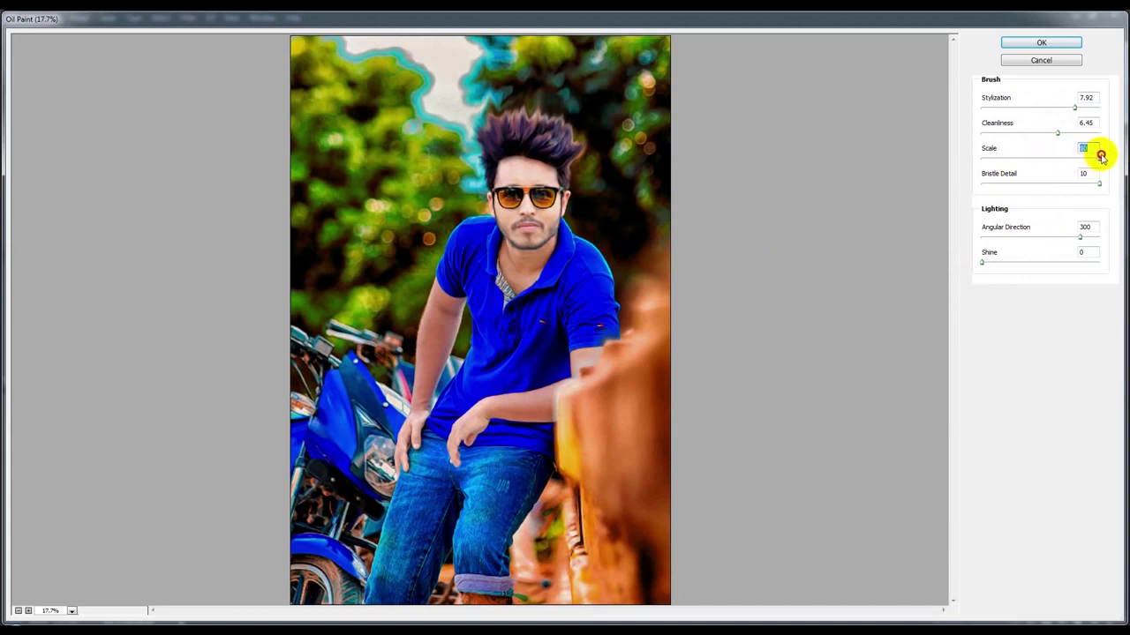
pyautogui.moveTo(1057, 132)
pyautogui.mouseDown()
pyautogui.moveTo(1098, 133)
pyautogui.moveTo(1023, 138)
pyautogui.moveTo(1093, 131)
pyautogui.moveTo(1117, 108)
pyautogui.mouseUp()
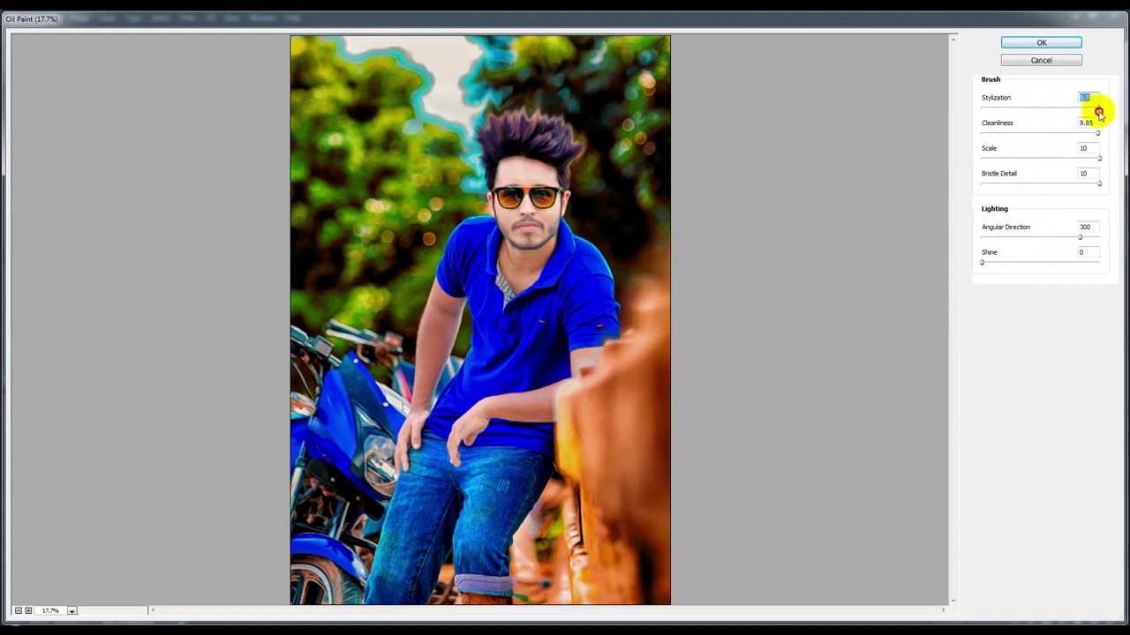
pyautogui.moveTo(1079, 238); pyautogui.dragTo(1123, 225)
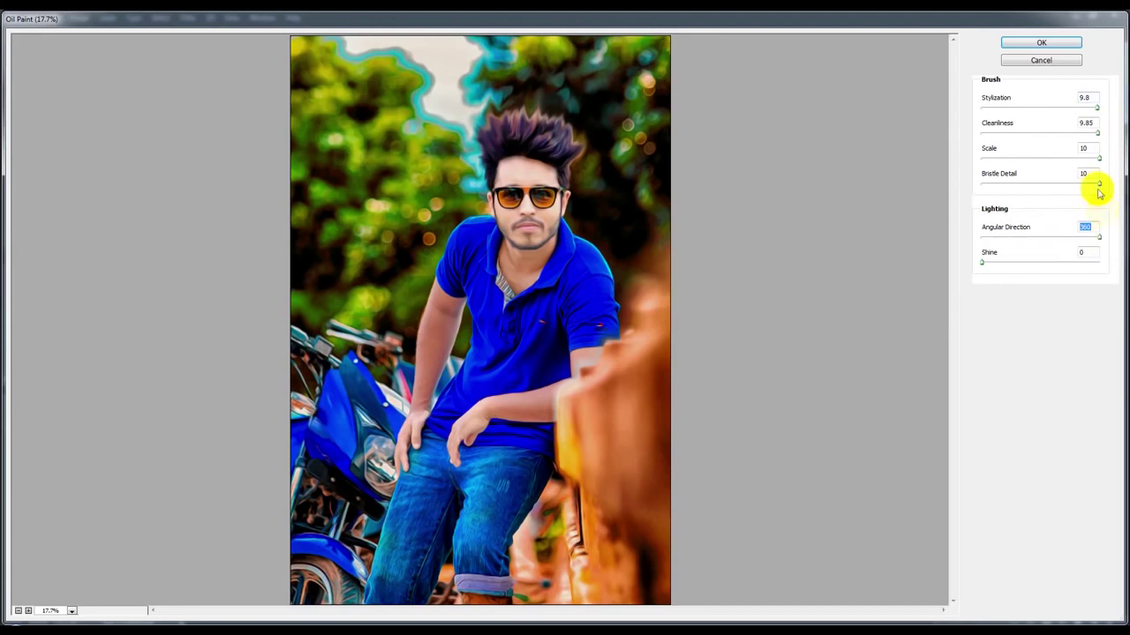
pyautogui.moveTo(1099, 189); pyautogui.dragTo(1018, 187)
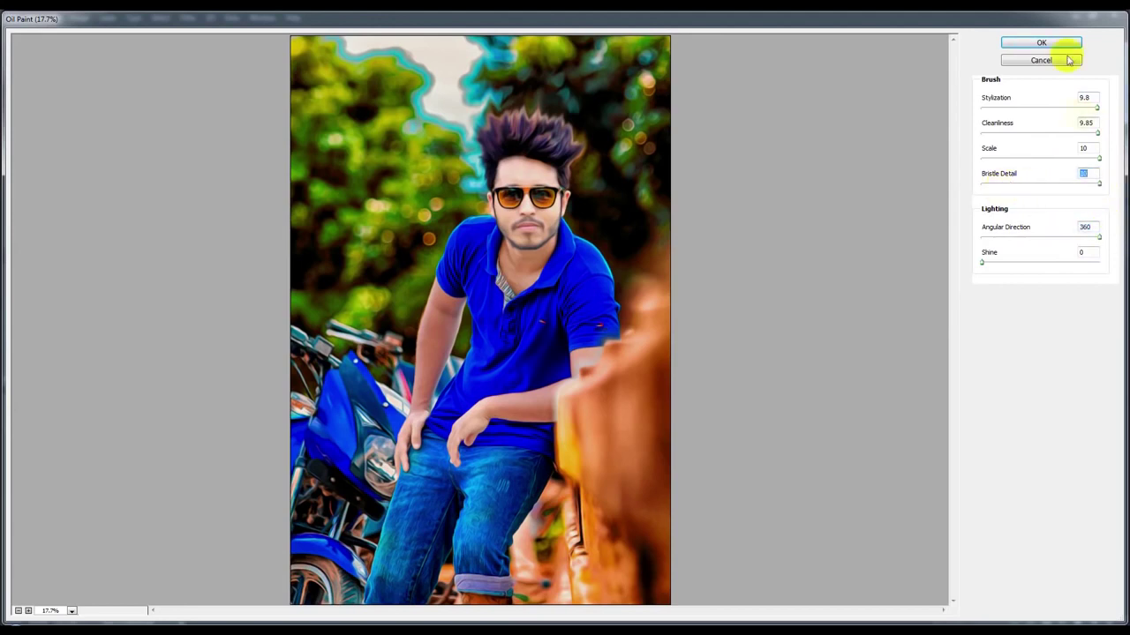
pyautogui.click(1016, 63)
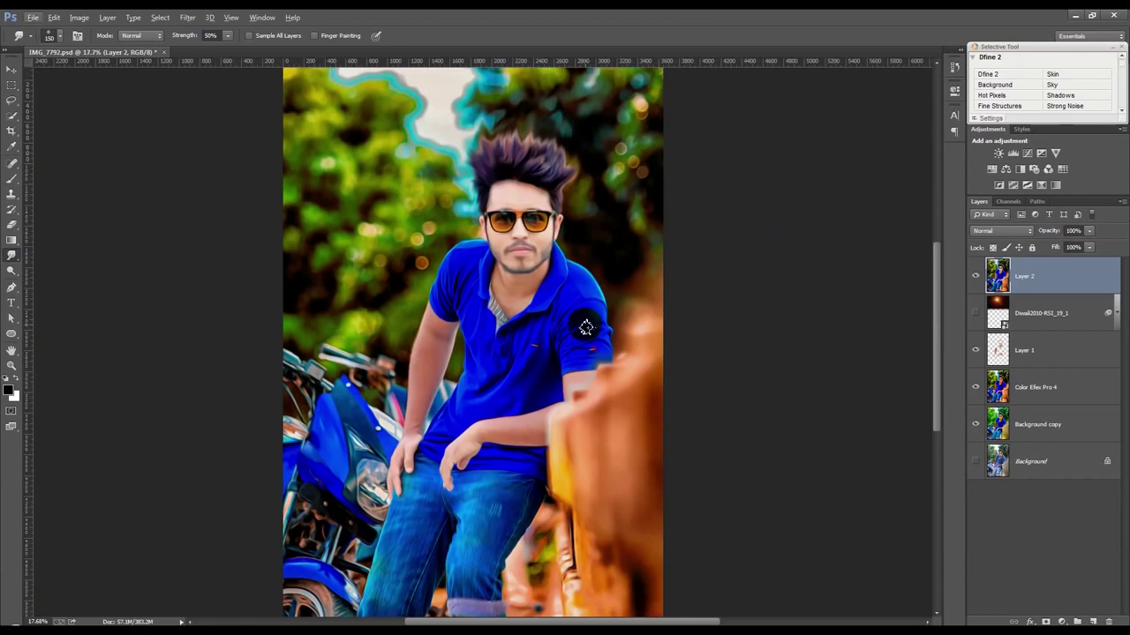
# Zoom around to review the oil-painted result
pyautogui.scroll(-1, 586, 328)
pyautogui.scroll(-1, 586, 327)
pyautogui.scroll(1, 586, 328)
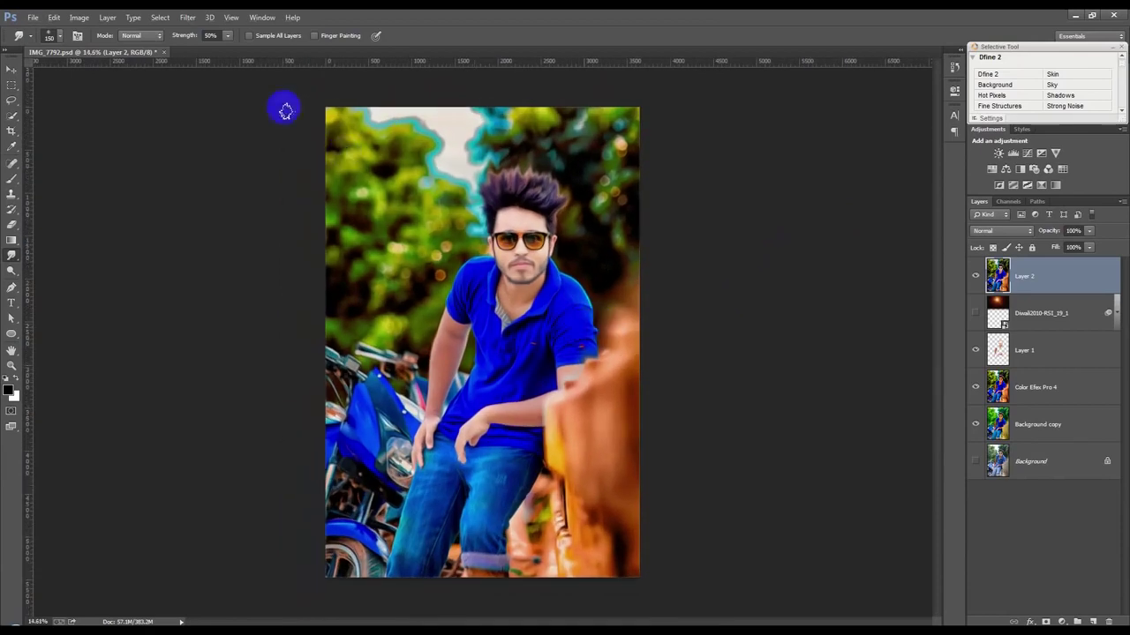
pyautogui.click(189, 19)
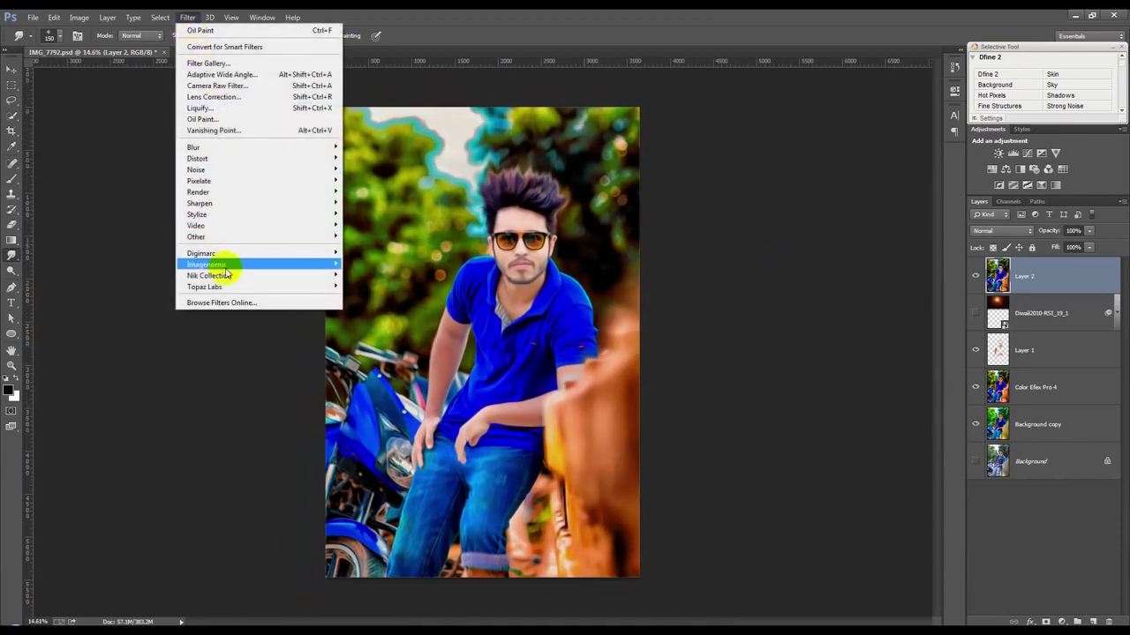
pyautogui.moveTo(209, 276)
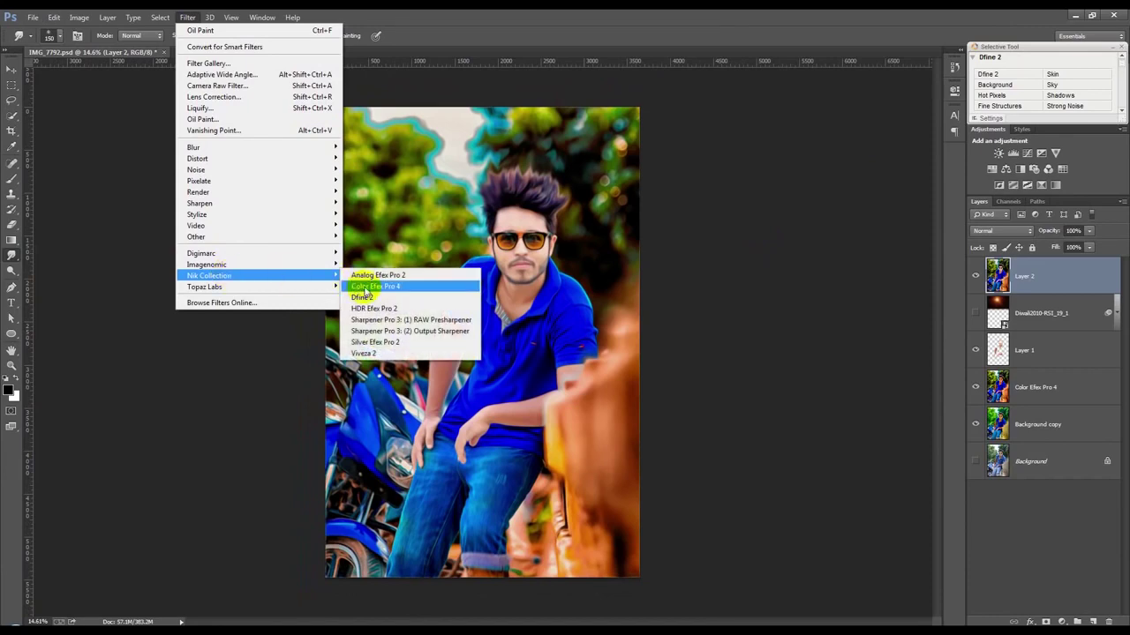
# In Color Efex Pro 4, preview several filters and choose Dark Contrasts
pyautogui.click(364, 288)
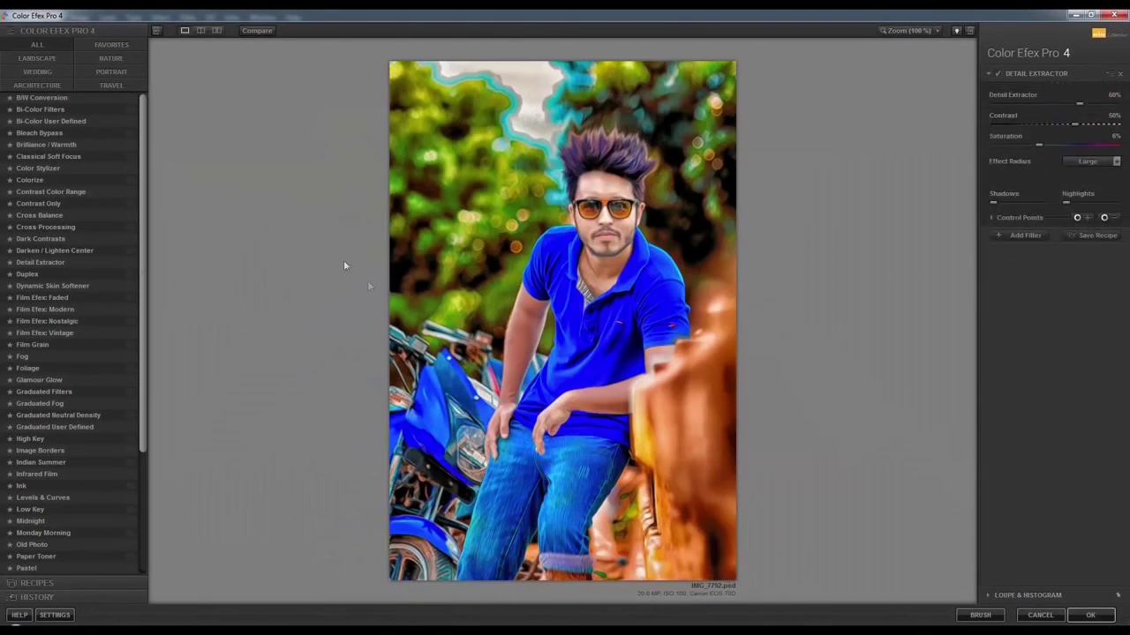
pyautogui.click(53, 109)
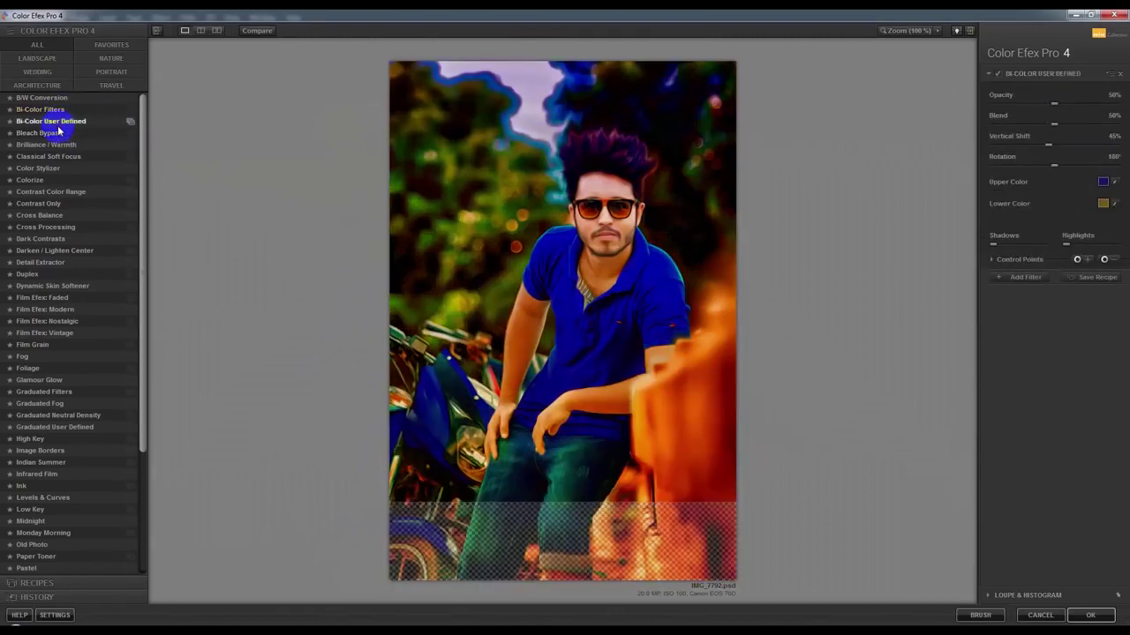
pyautogui.click(39, 133)
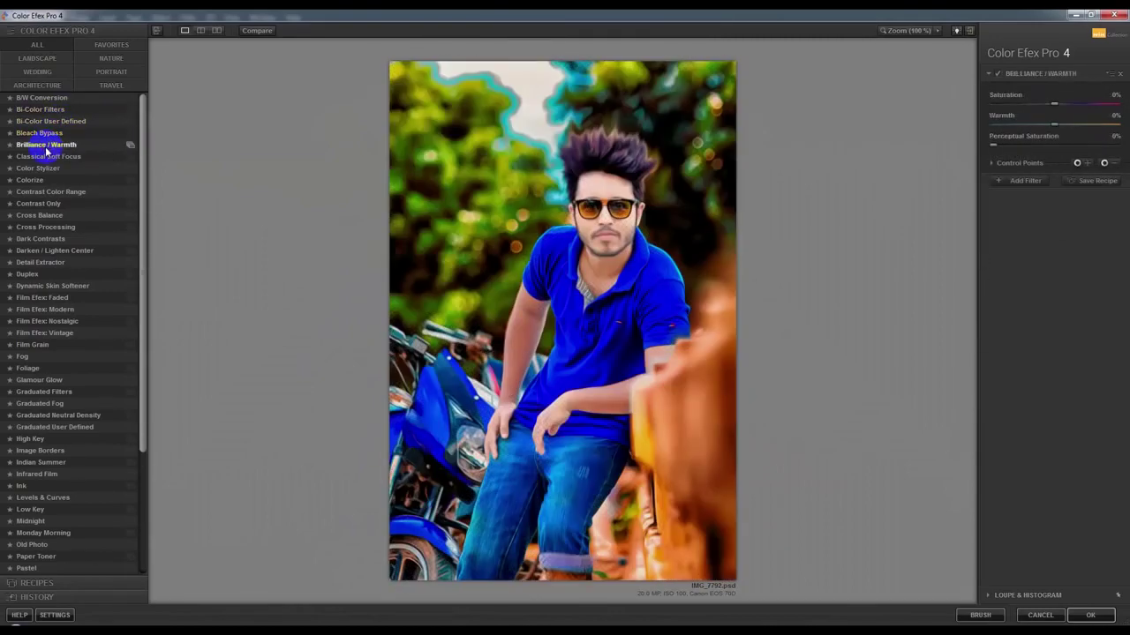
pyautogui.click(46, 157)
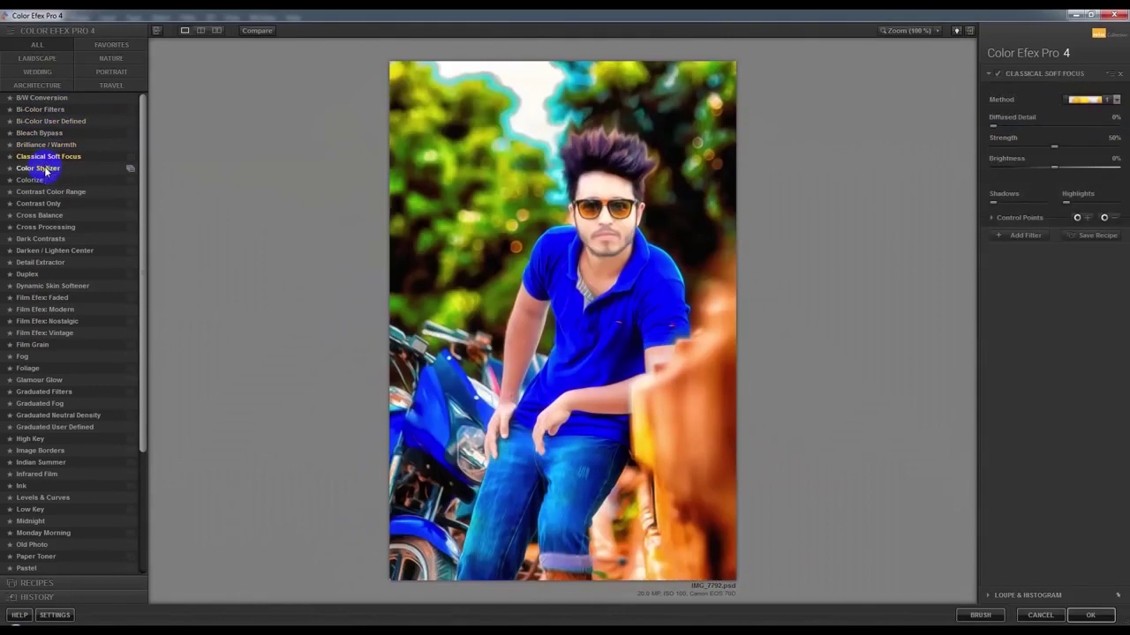
pyautogui.click(46, 169)
pyautogui.click(43, 181)
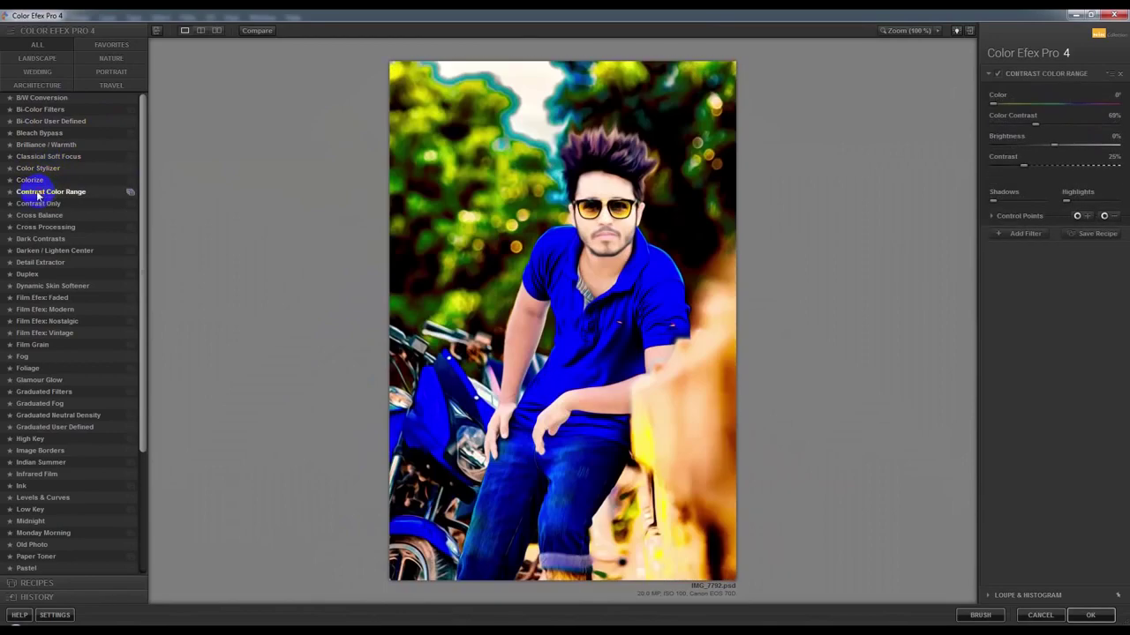
pyautogui.click(39, 204)
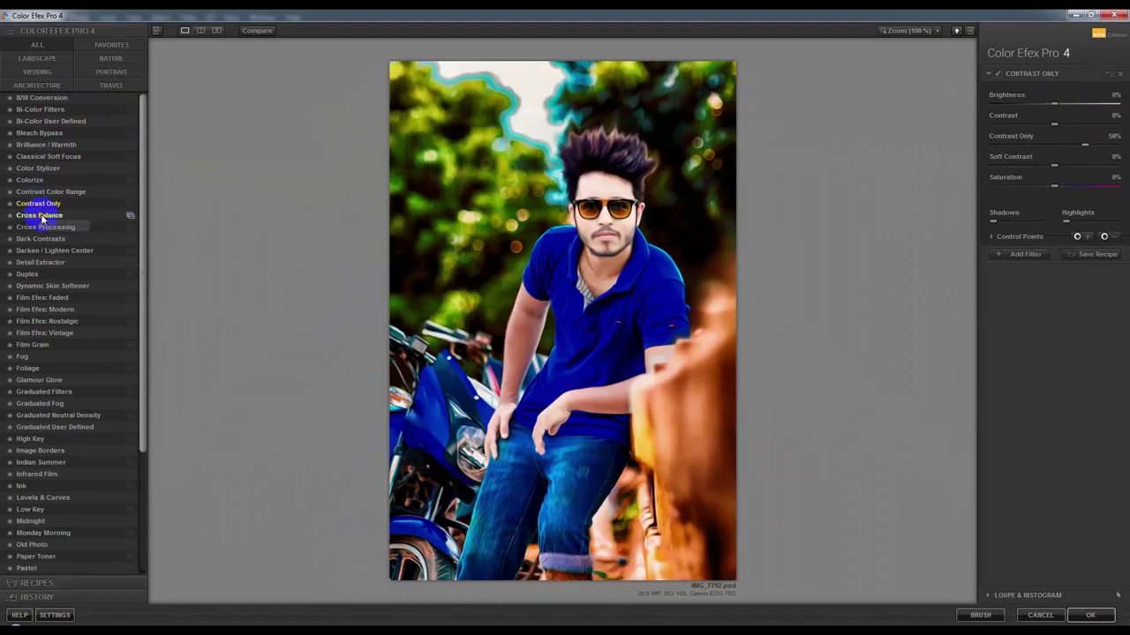
pyautogui.click(41, 217)
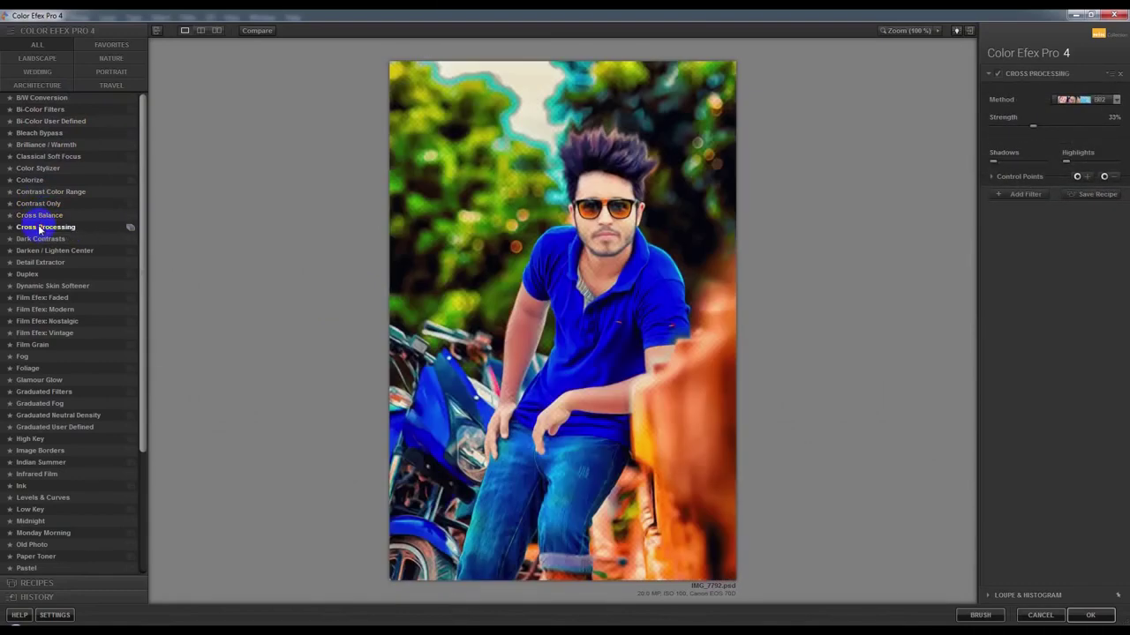
pyautogui.click(38, 238)
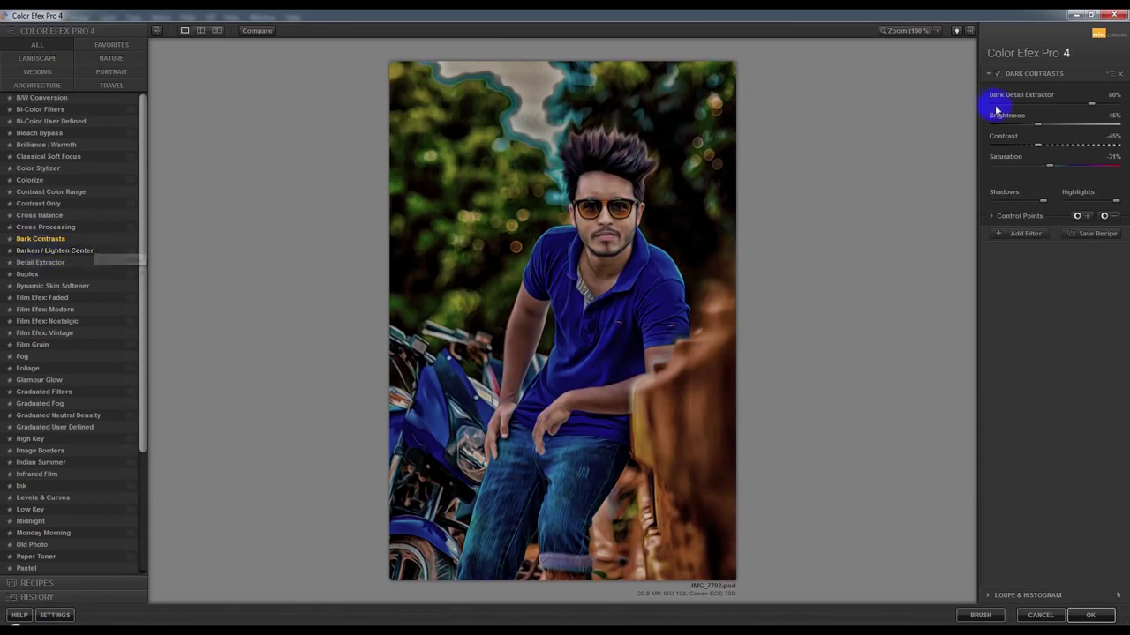
# Set Dark Detail Extractor to 100%, lower Saturation, raise Brightness slightly, and apply
pyautogui.moveTo(1037, 124)
pyautogui.mouseDown()
pyautogui.moveTo(1060, 128)
pyautogui.moveTo(1072, 166)
pyautogui.moveTo(1119, 165)
pyautogui.mouseUp()
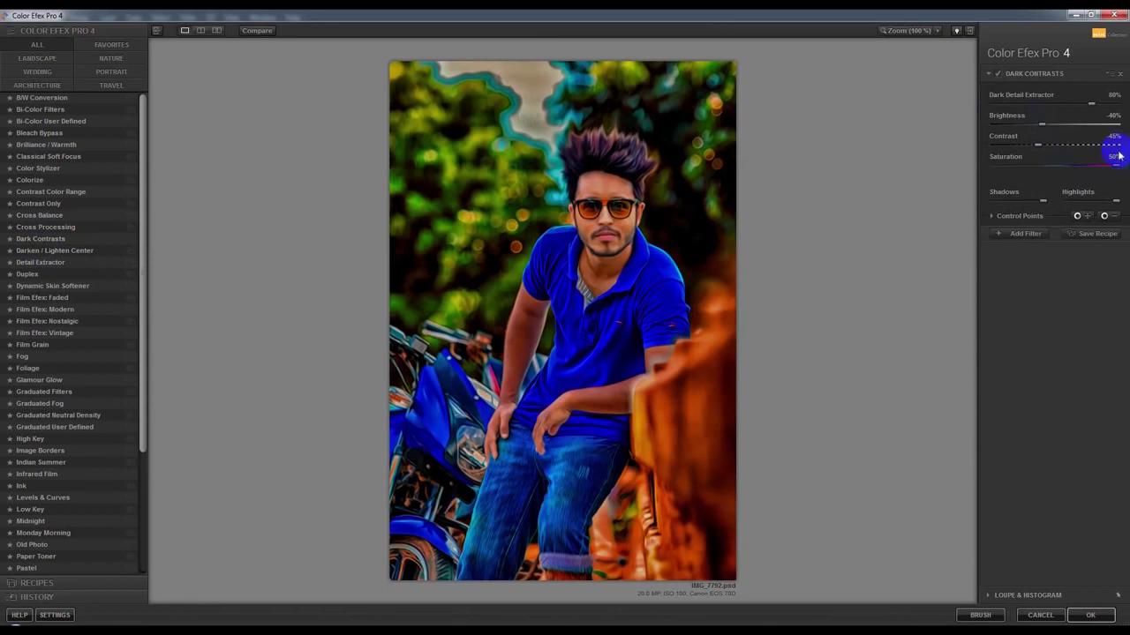
pyautogui.moveTo(1113, 165)
pyautogui.mouseDown()
pyautogui.moveTo(1077, 173)
pyautogui.moveTo(1069, 141)
pyautogui.moveTo(1023, 152)
pyautogui.mouseUp()
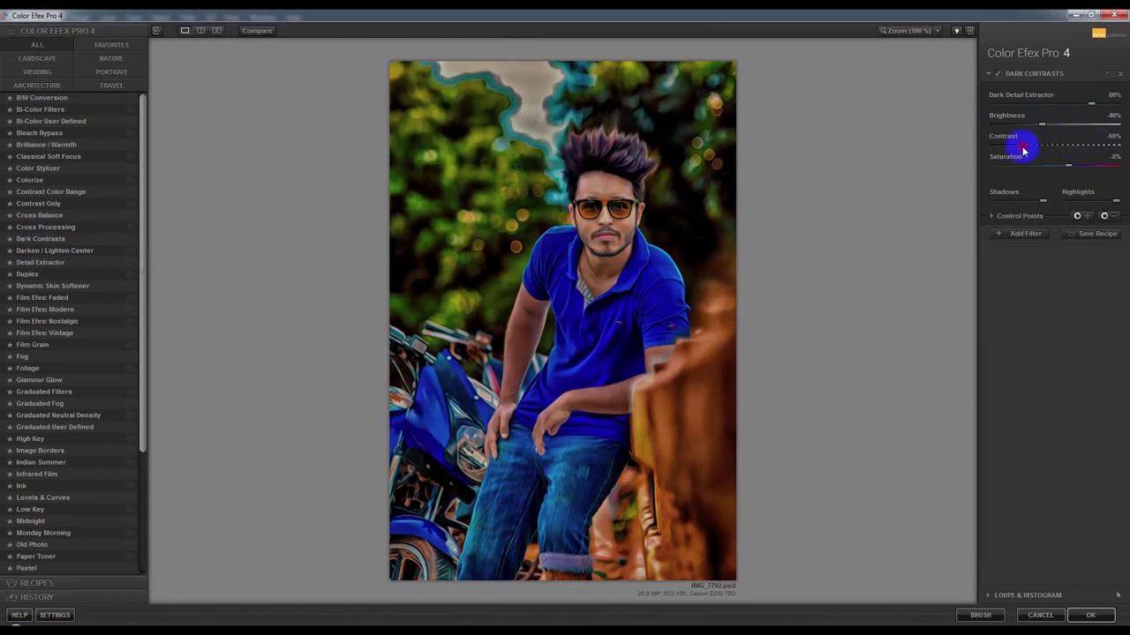
pyautogui.moveTo(1091, 103); pyautogui.dragTo(1117, 97)
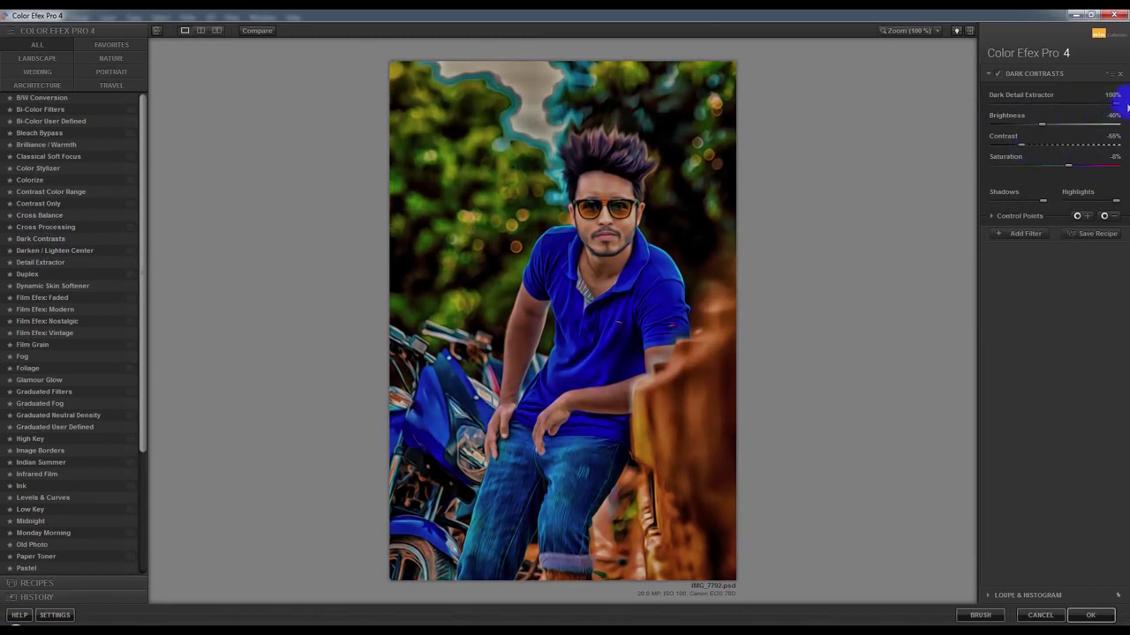
pyautogui.moveTo(1042, 125)
pyautogui.mouseDown()
pyautogui.moveTo(1080, 121)
pyautogui.moveTo(1034, 133)
pyautogui.mouseUp()
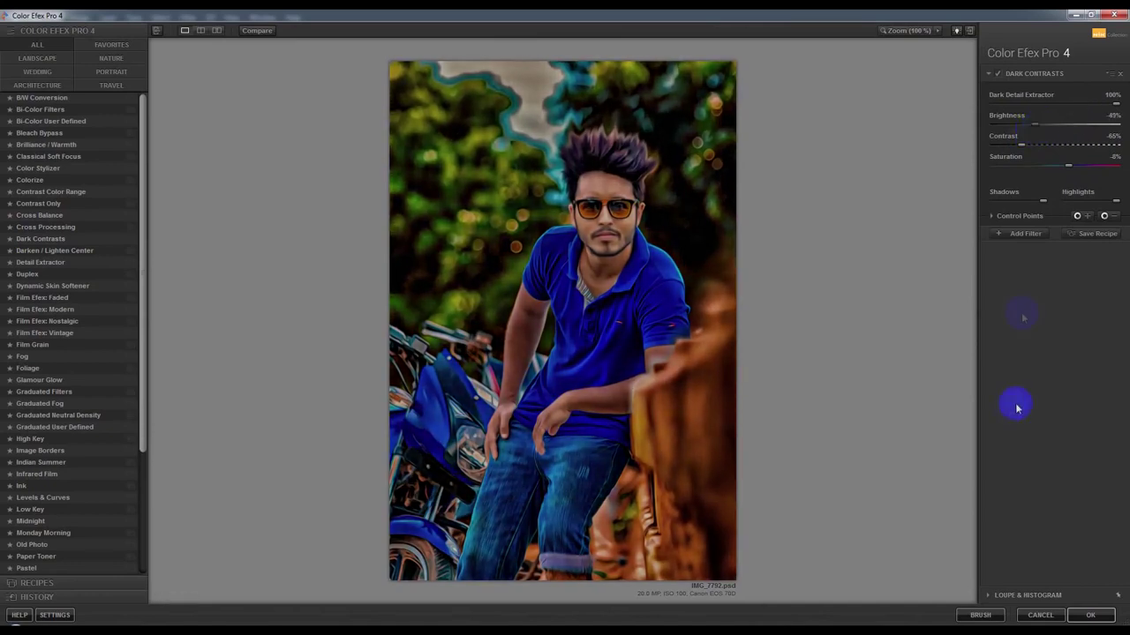
pyautogui.click(1087, 615)
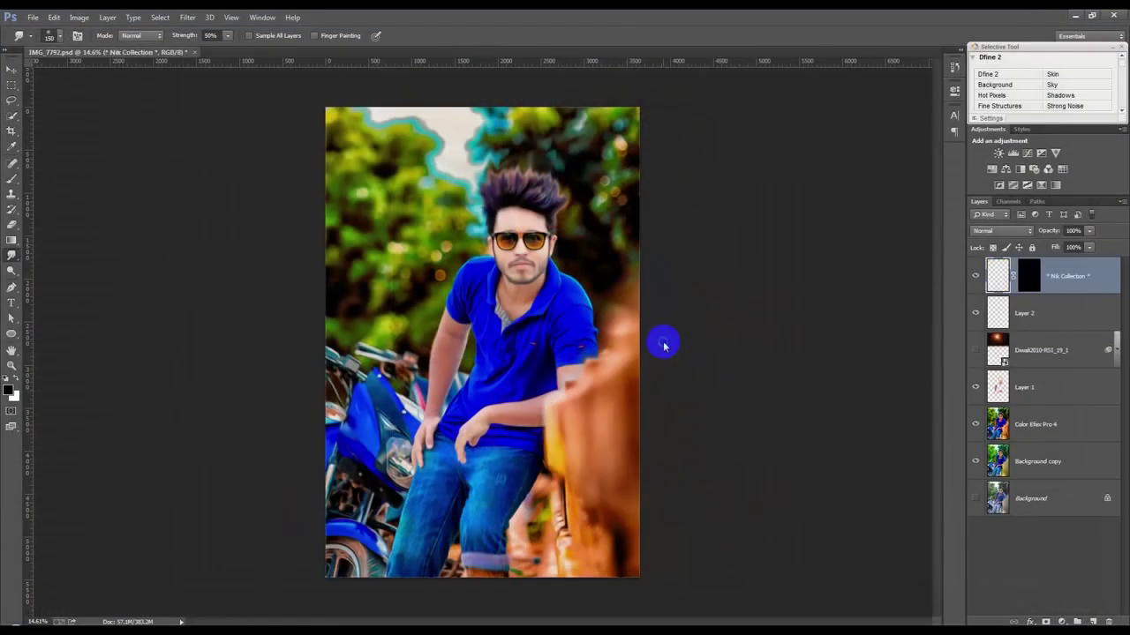
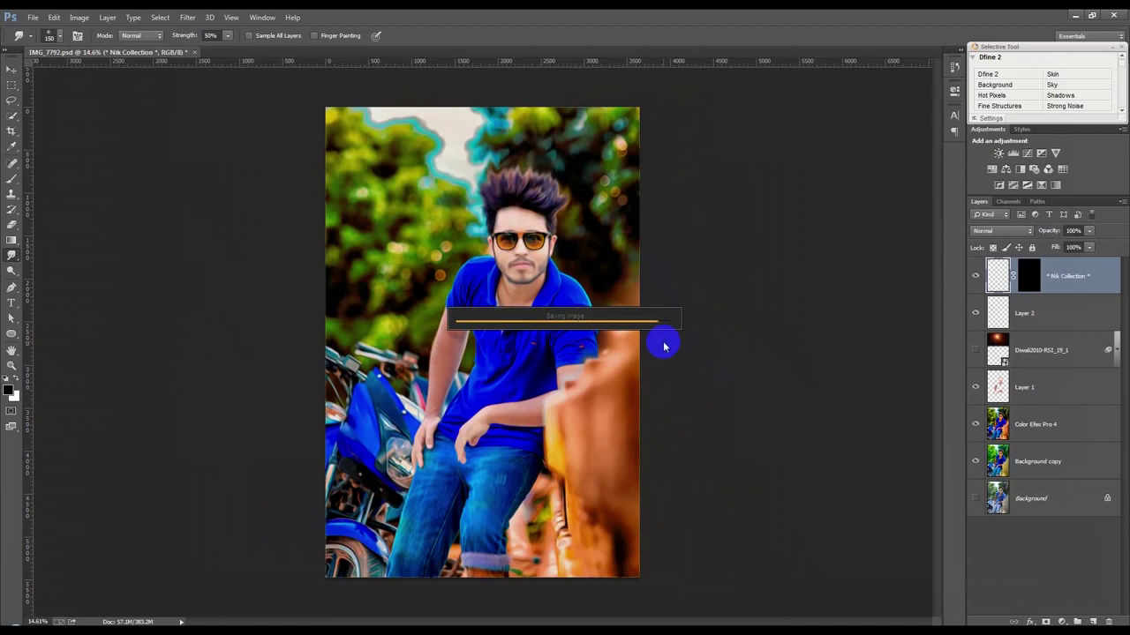
# Commit the Dark Contrasts result, add a white layer mask, and pick a soft 0%-hardness brush tip
pyautogui.hotkey('ctrl', 's')
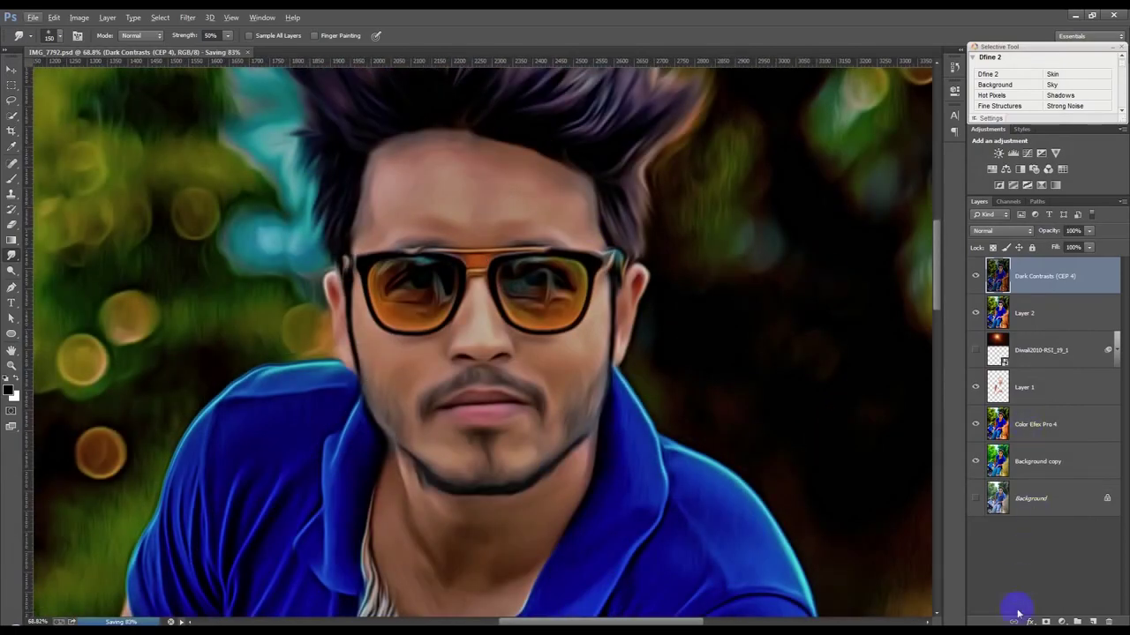
pyautogui.click(1045, 621)
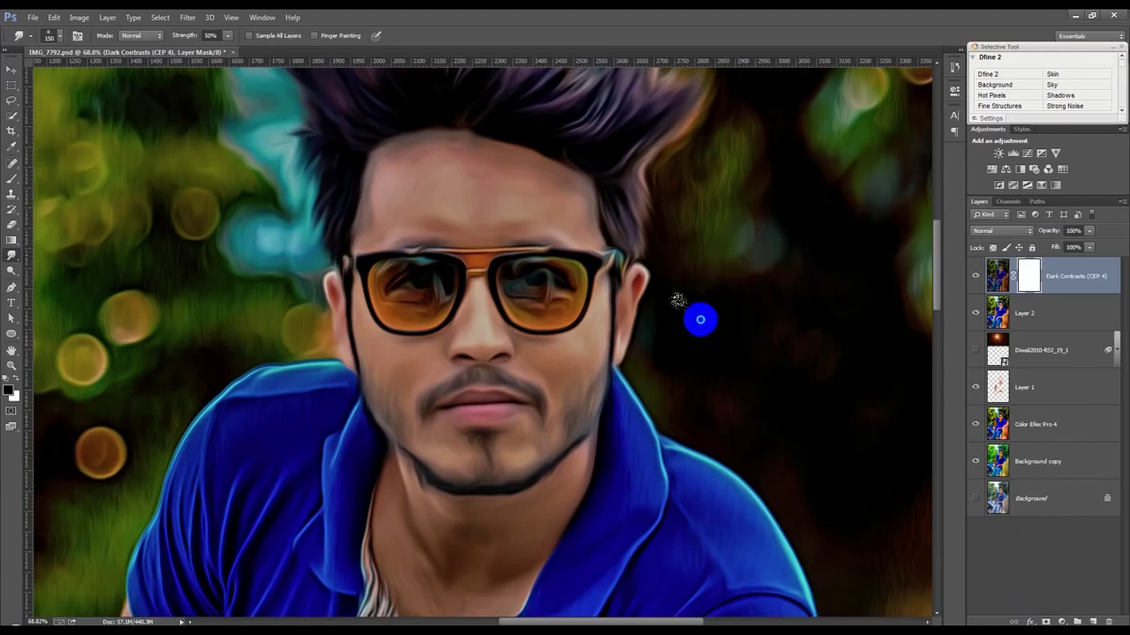
pyautogui.rightClick(702, 320)
pyautogui.click(797, 404)
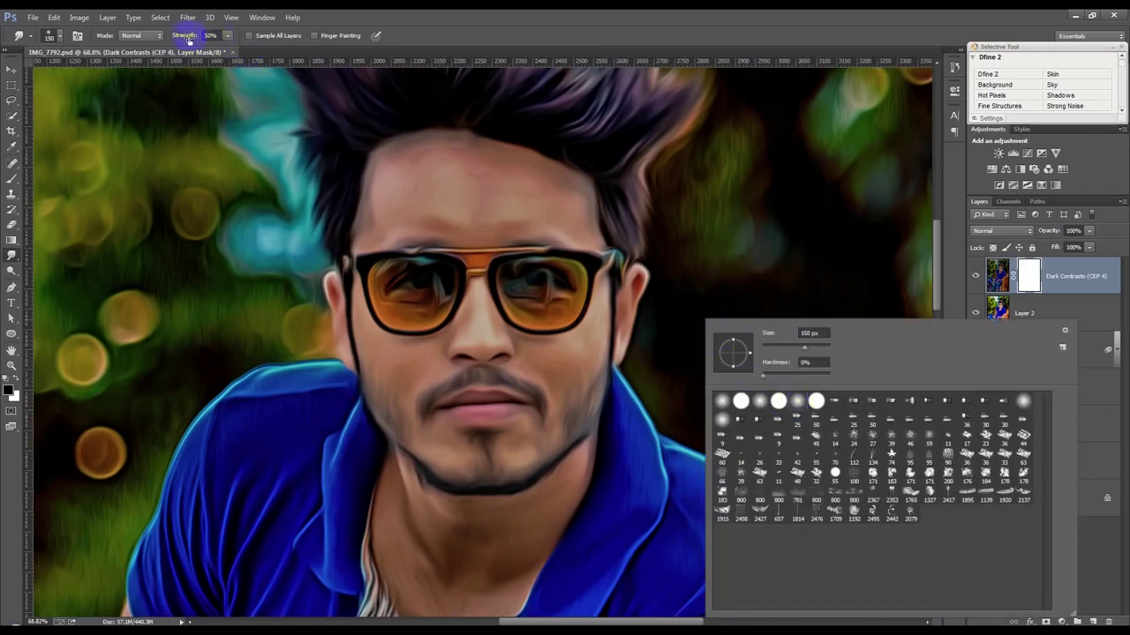
# Set up the Brush with a soft round 0%-hardness tip, smaller size and 60% opacity
pyautogui.click(187, 40)
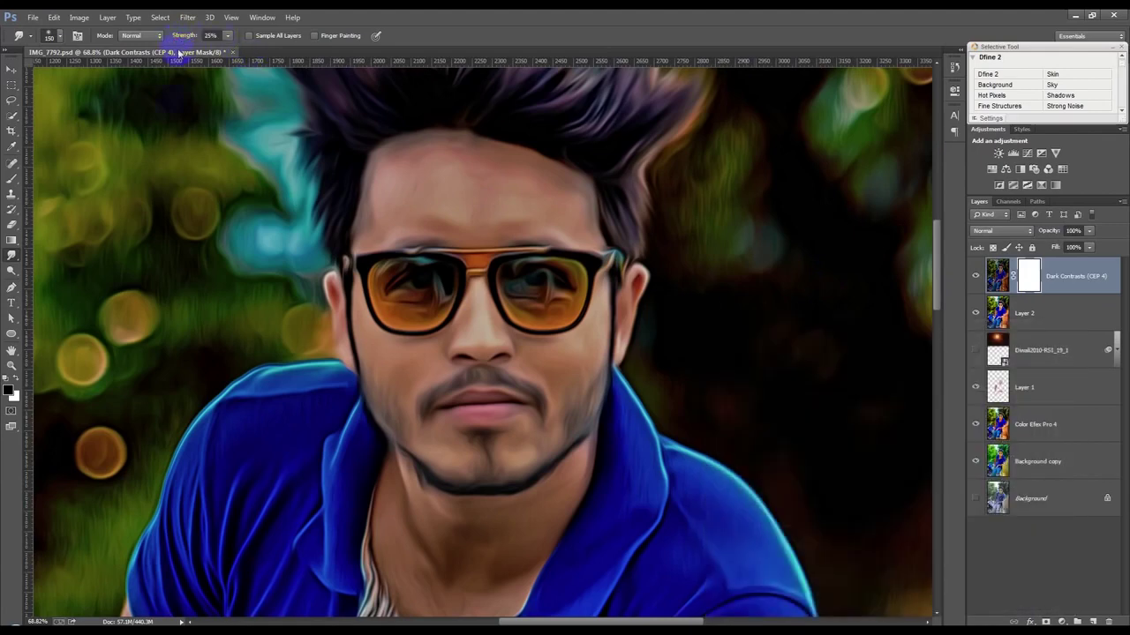
pyautogui.click(11, 177)
pyautogui.rightClick(439, 193)
pyautogui.click(533, 272)
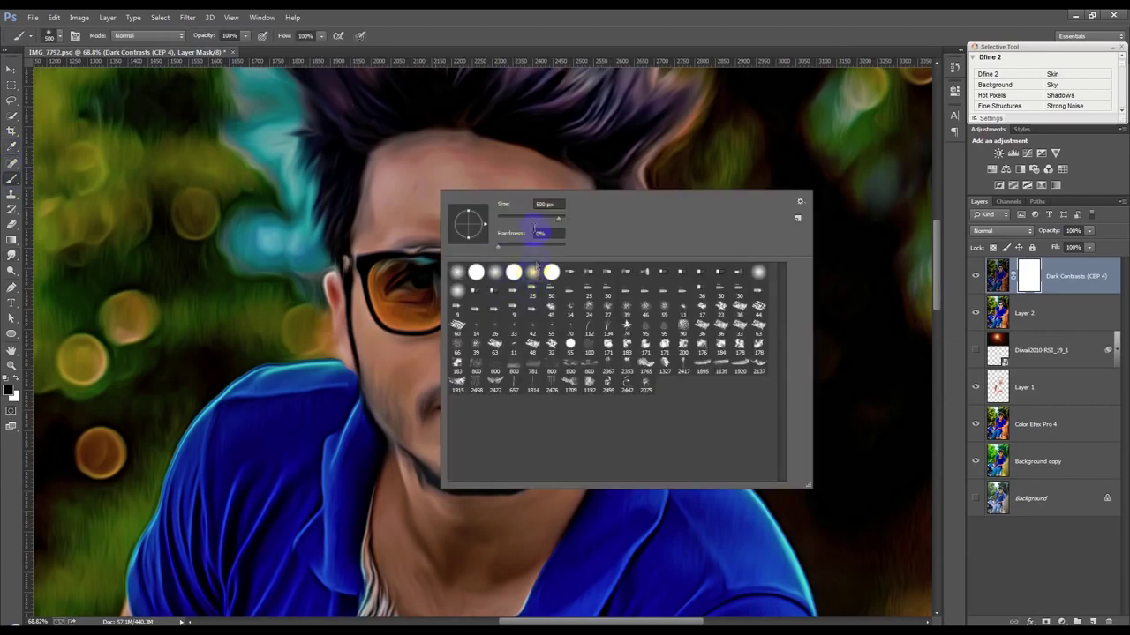
pyautogui.click(526, 220)
pyautogui.click(211, 39)
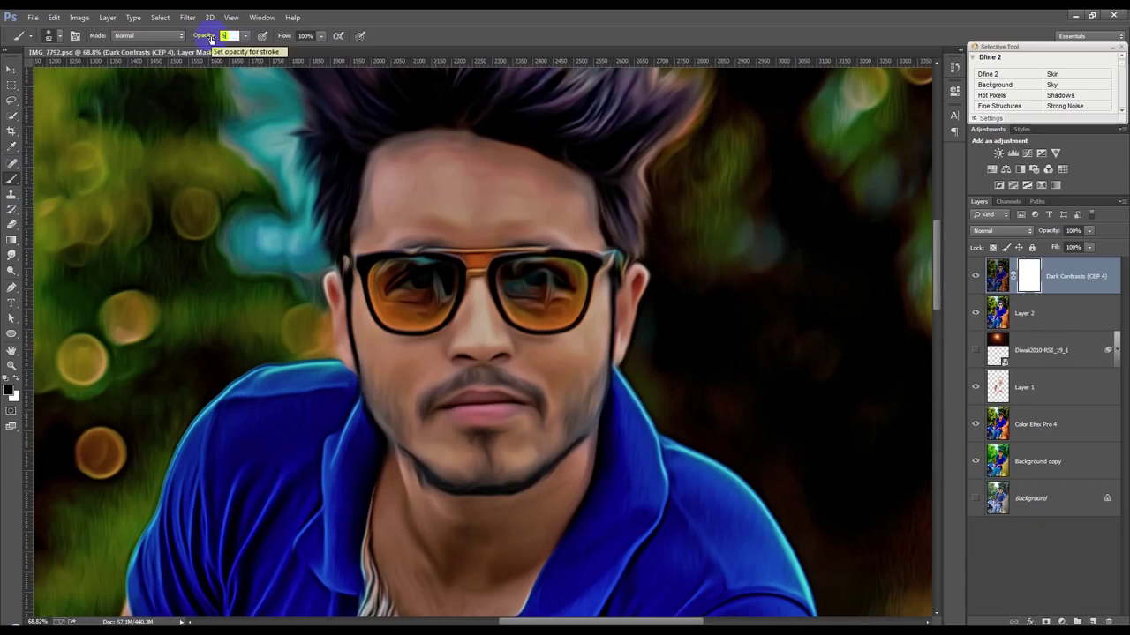
pyautogui.write('60')
pyautogui.press('Return')
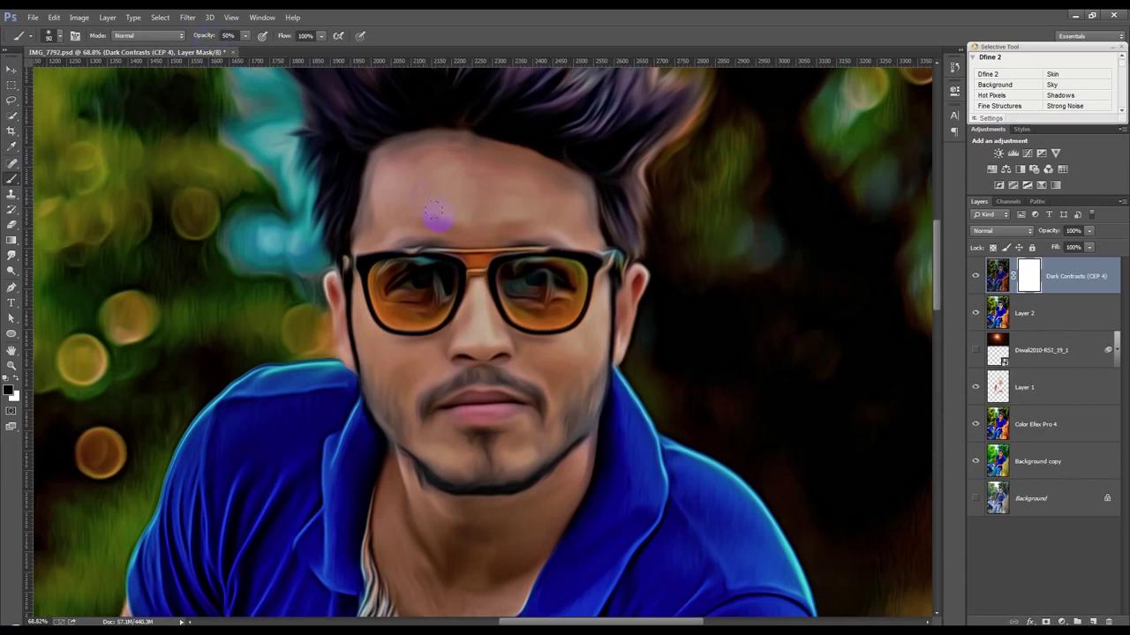
# Paint the mask over the forehead, down the cheek and across the neck with a larger brush
pyautogui.moveTo(399, 211); pyautogui.dragTo(570, 217)
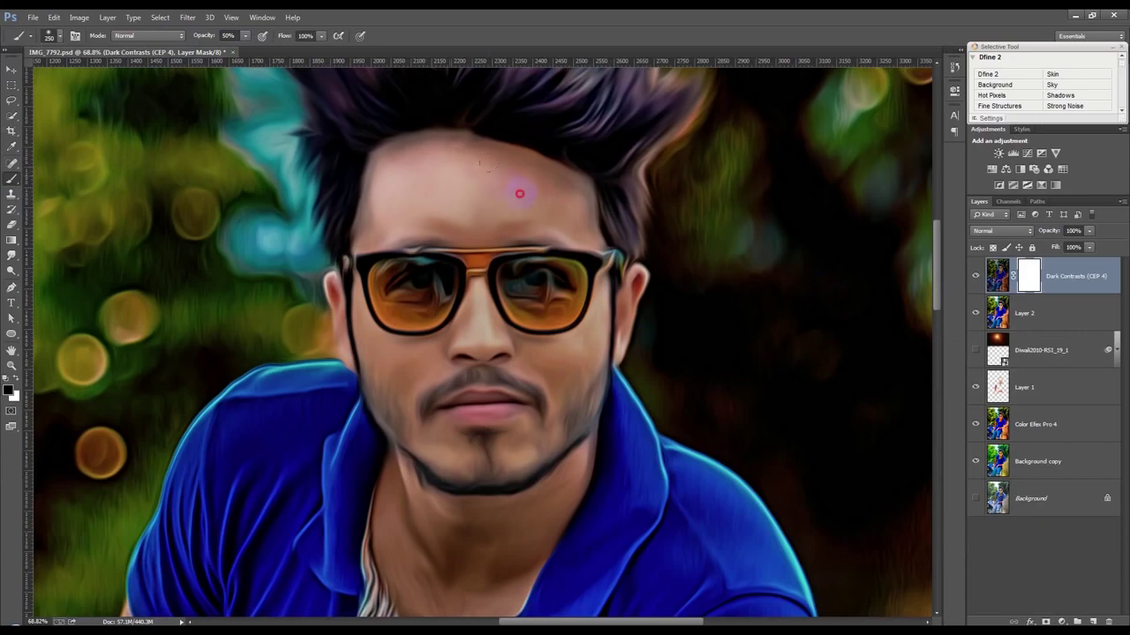
pyautogui.scroll(-1, 398, 269)
pyautogui.moveTo(399, 269)
pyautogui.mouseDown()
pyautogui.moveTo(418, 348)
pyautogui.moveTo(479, 378)
pyautogui.moveTo(474, 335)
pyautogui.moveTo(574, 303)
pyautogui.moveTo(590, 249)
pyautogui.mouseUp()
pyautogui.scroll(-1, 418, 349)
pyautogui.press(']')
pyautogui.press(']')
pyautogui.scroll(-2, 567, 337)
pyautogui.moveTo(565, 293)
pyautogui.mouseDown()
pyautogui.moveTo(525, 373)
pyautogui.moveTo(457, 439)
pyautogui.moveTo(403, 348)
pyautogui.moveTo(504, 373)
pyautogui.moveTo(467, 441)
pyautogui.moveTo(390, 345)
pyautogui.mouseUp()
pyautogui.scroll(1, 391, 345)
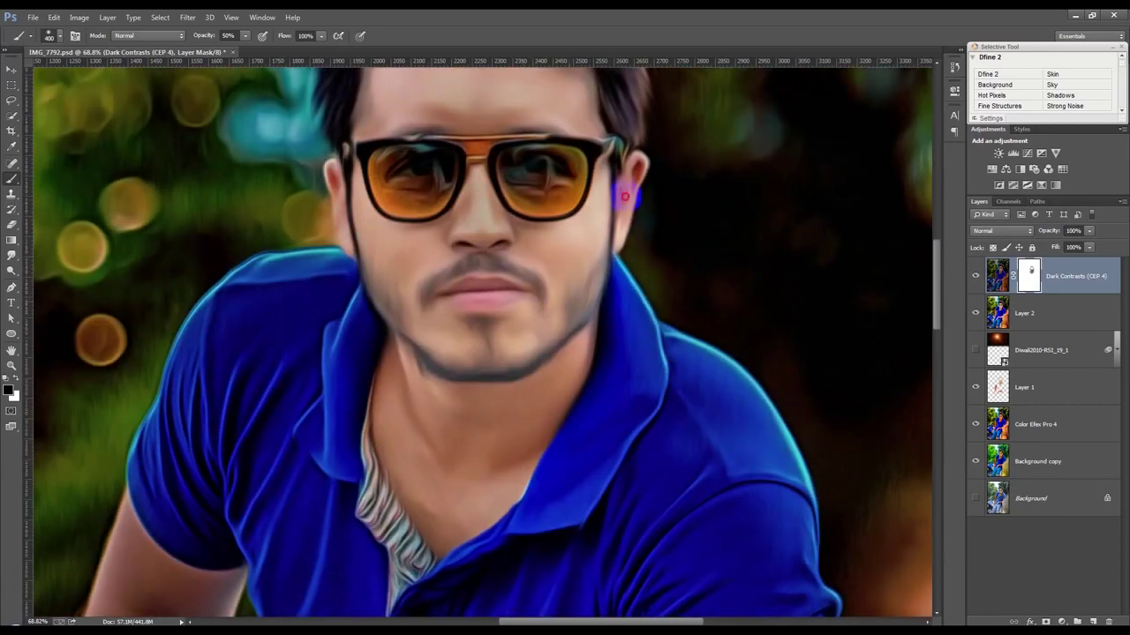
pyautogui.scroll(1, 438, 349)
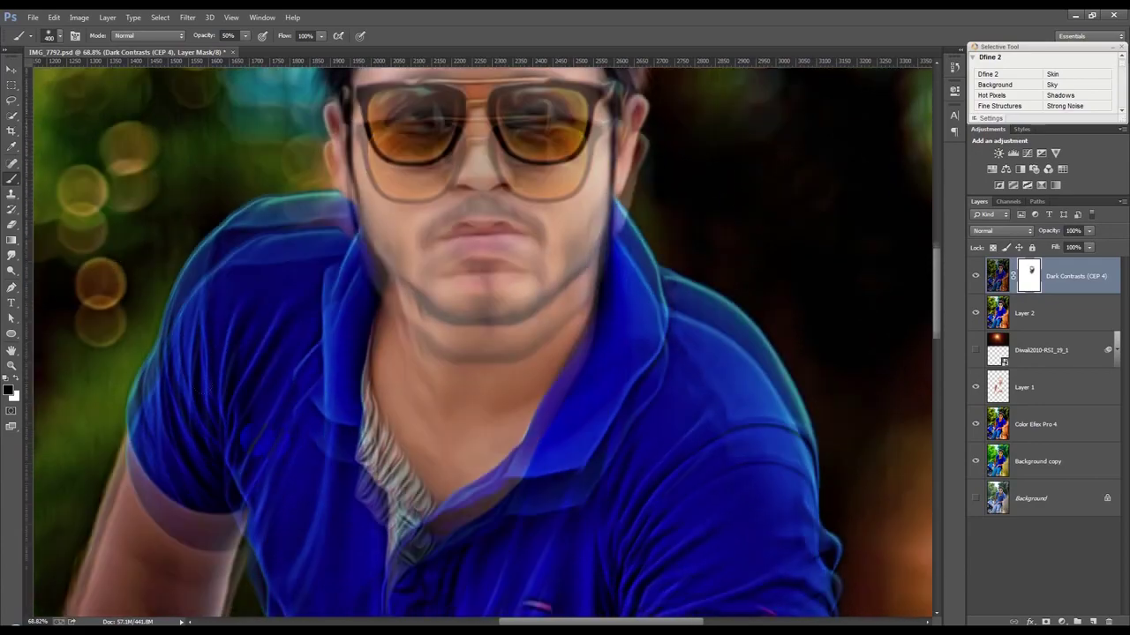
pyautogui.scroll(-3, 194, 423)
pyautogui.scroll(-2, 194, 424)
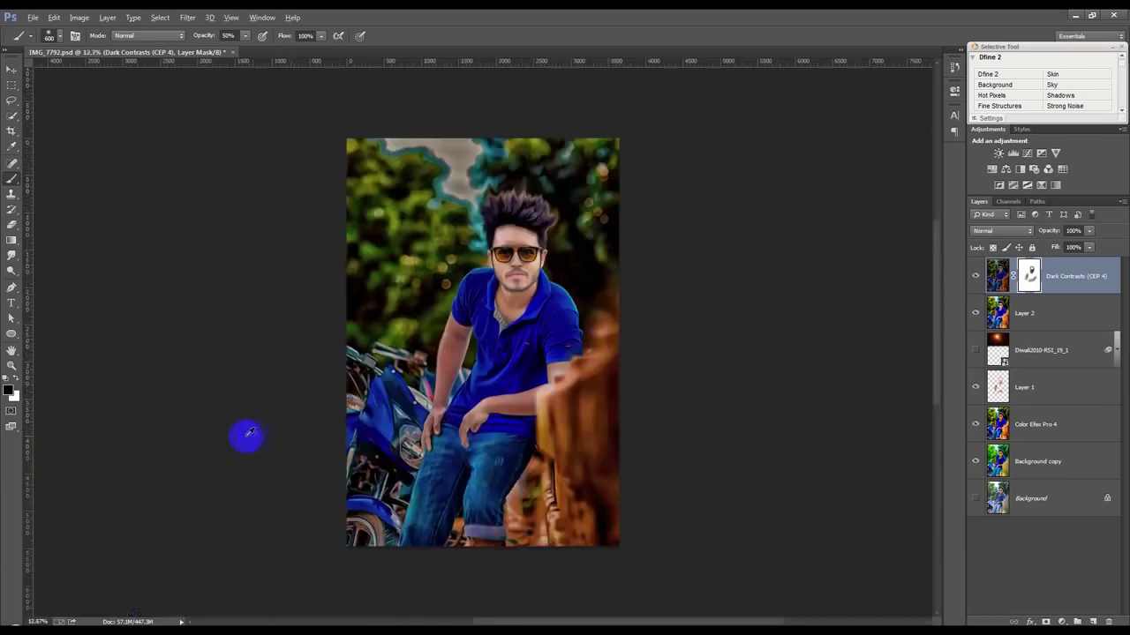
# Paint the mask up along the arm, then reset colours to white/black and enlarge the brush
pyautogui.moveTo(439, 399); pyautogui.dragTo(453, 336)
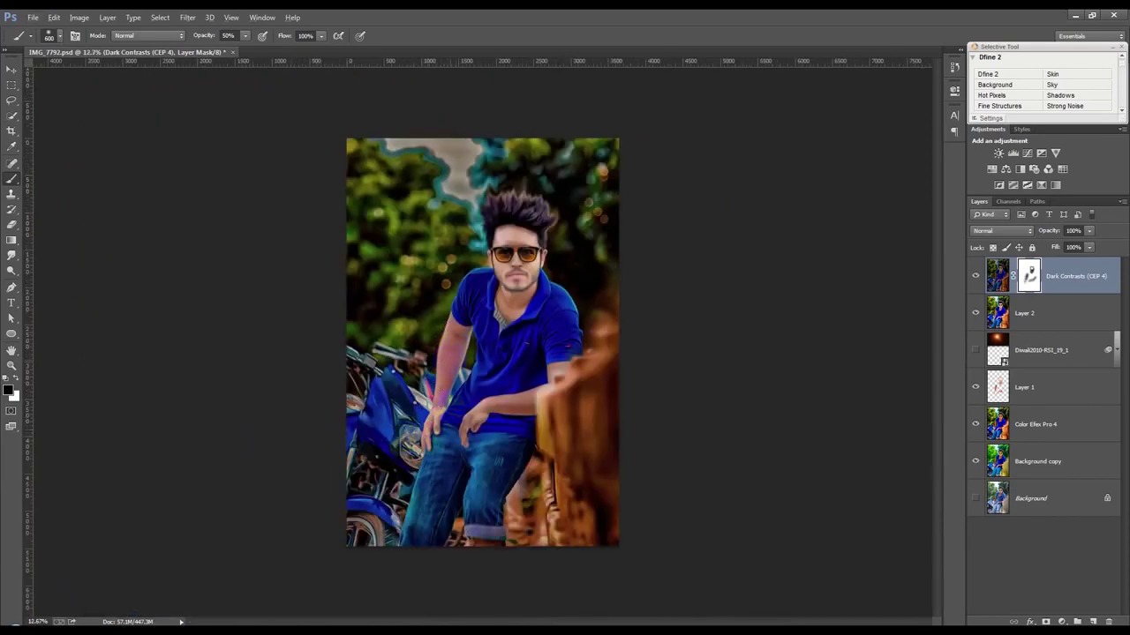
pyautogui.scroll(1, 484, 341)
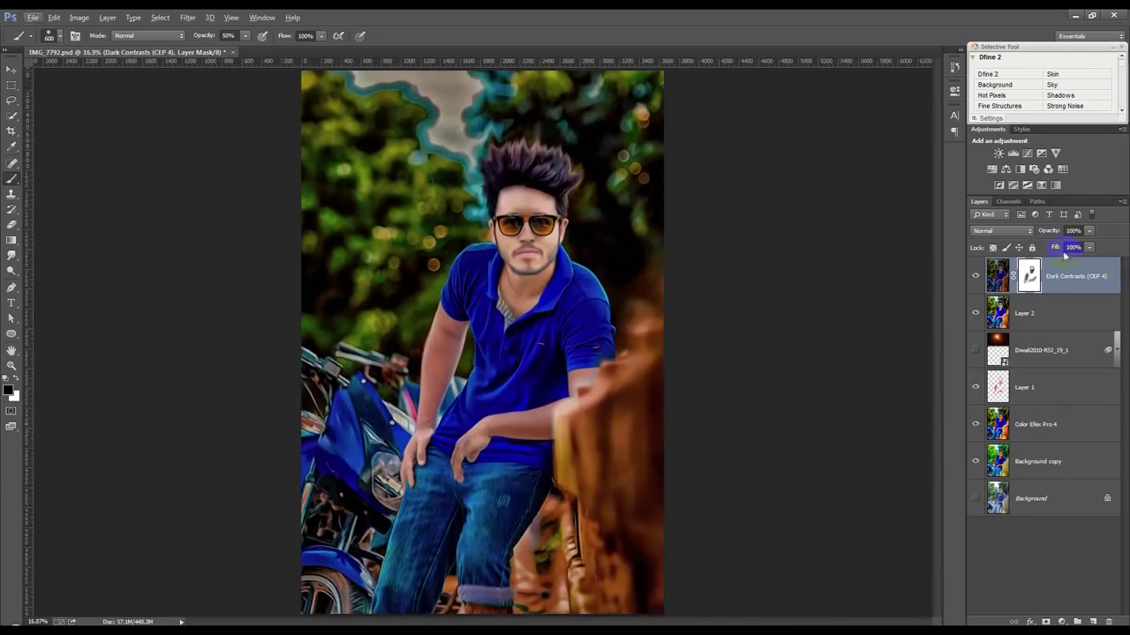
pyautogui.scroll(1, 574, 220)
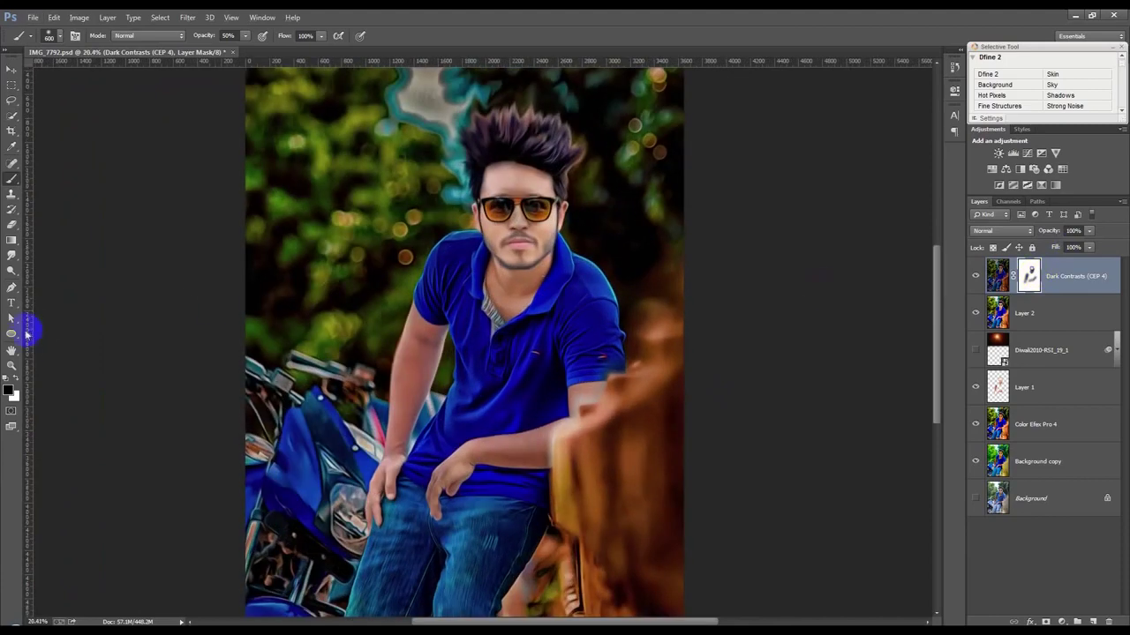
pyautogui.press('d')
pyautogui.press(']')
# Paint the mask over the hair and chest, then switch to the Move tool
pyautogui.moveTo(565, 280); pyautogui.dragTo(567, 126)
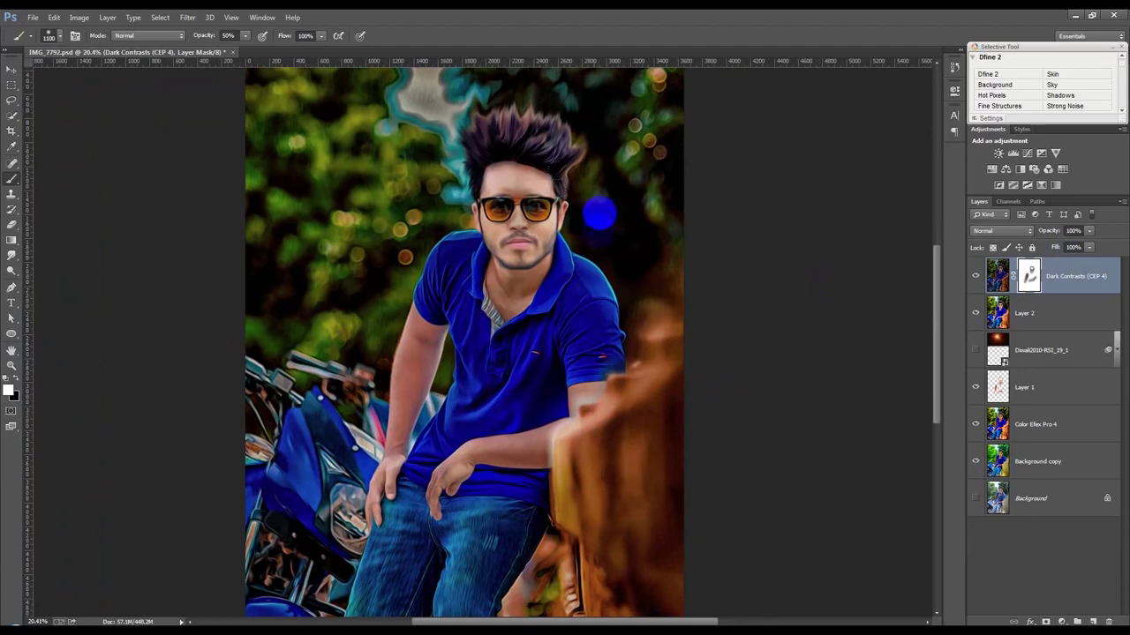
pyautogui.click(529, 286)
pyautogui.scroll(-3, 450, 353)
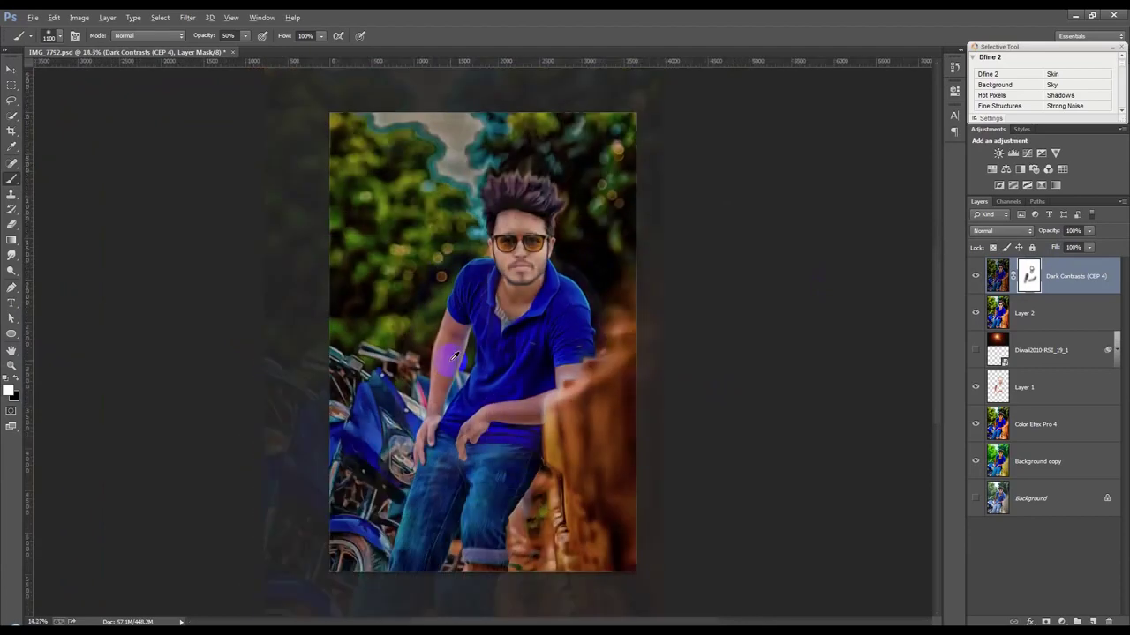
pyautogui.scroll(1, 454, 357)
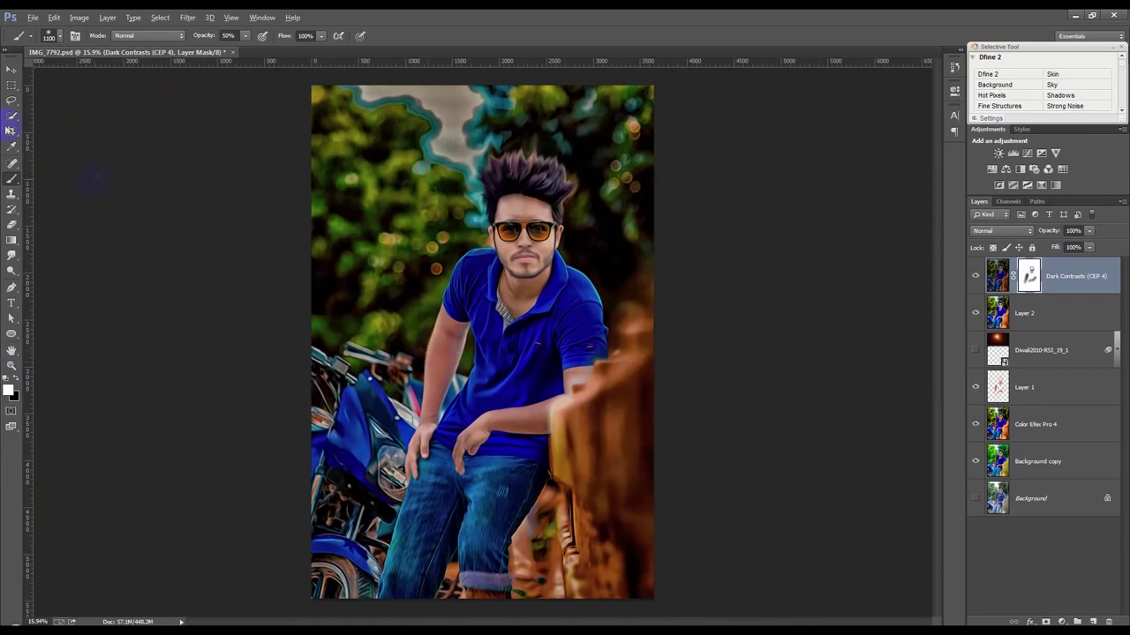
pyautogui.click(11, 71)
pyautogui.scroll(-1, 361, 277)
# Move the Diwali flare layer to the top, make it visible, and enlarge it
pyautogui.moveTo(1037, 342); pyautogui.dragTo(1020, 274)
pyautogui.click(975, 278)
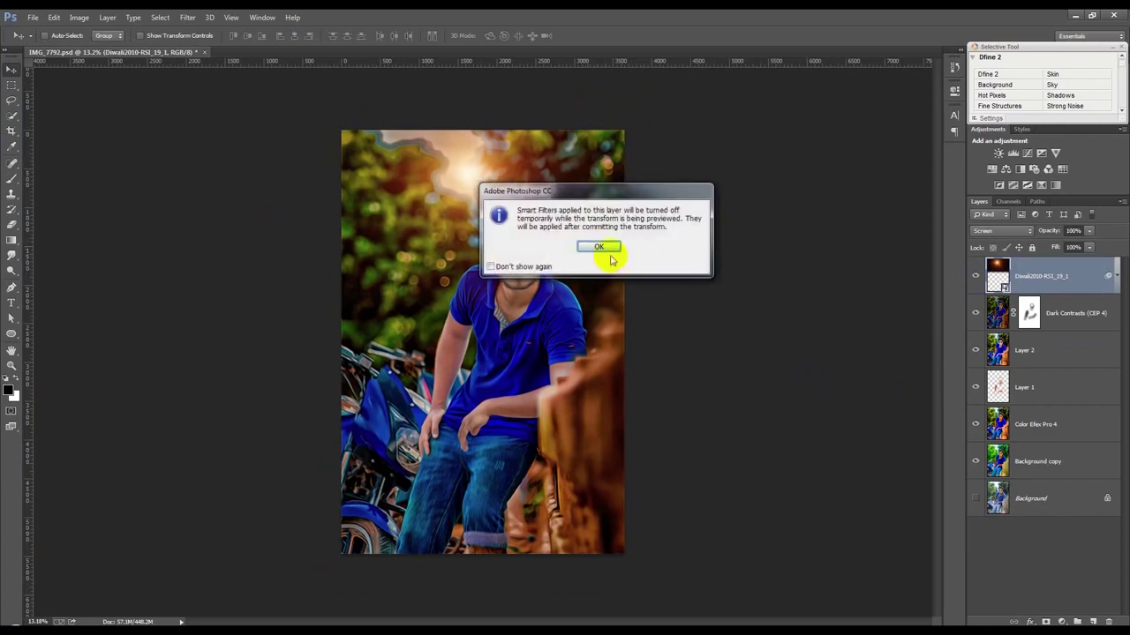
pyautogui.click(607, 244)
pyautogui.moveTo(672, 305); pyautogui.dragTo(657, 281)
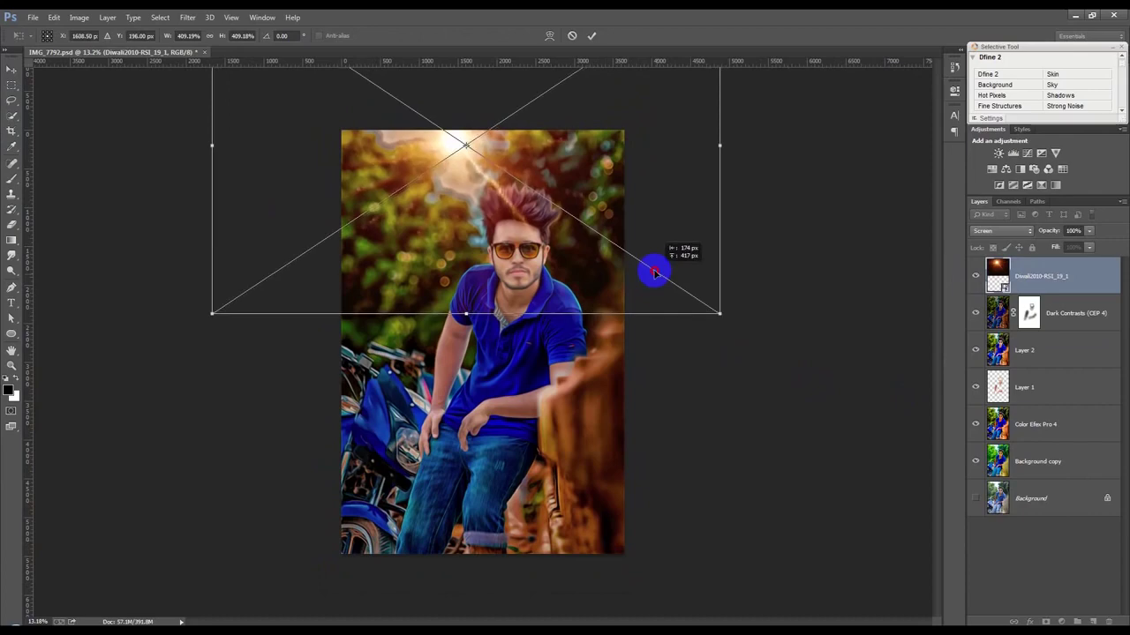
pyautogui.moveTo(657, 281); pyautogui.dragTo(773, 347)
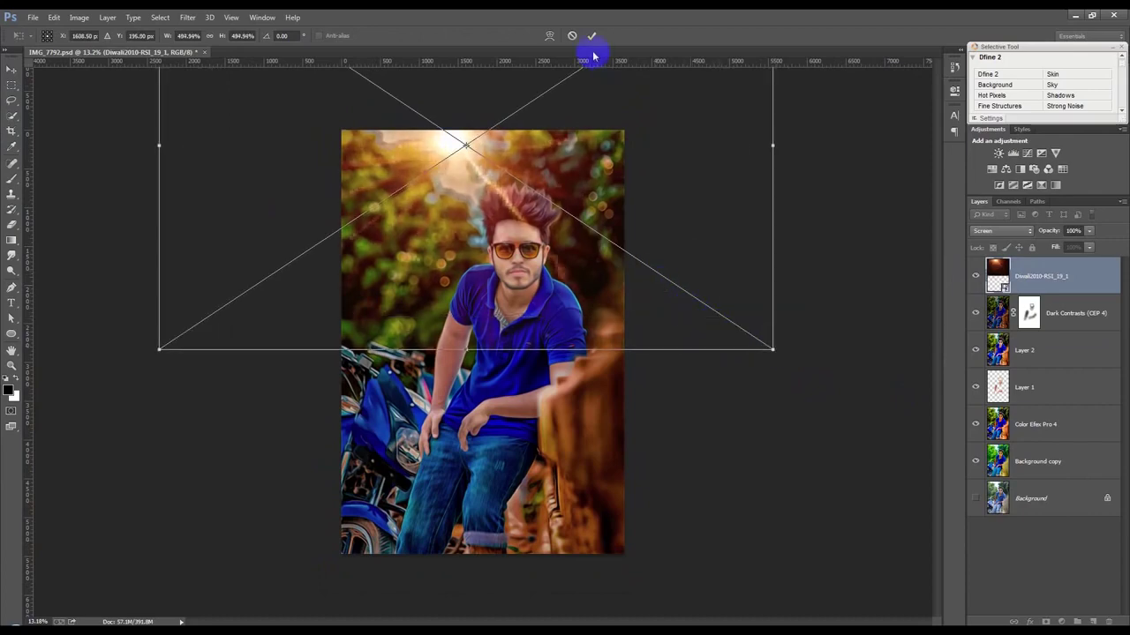
pyautogui.press('Return')
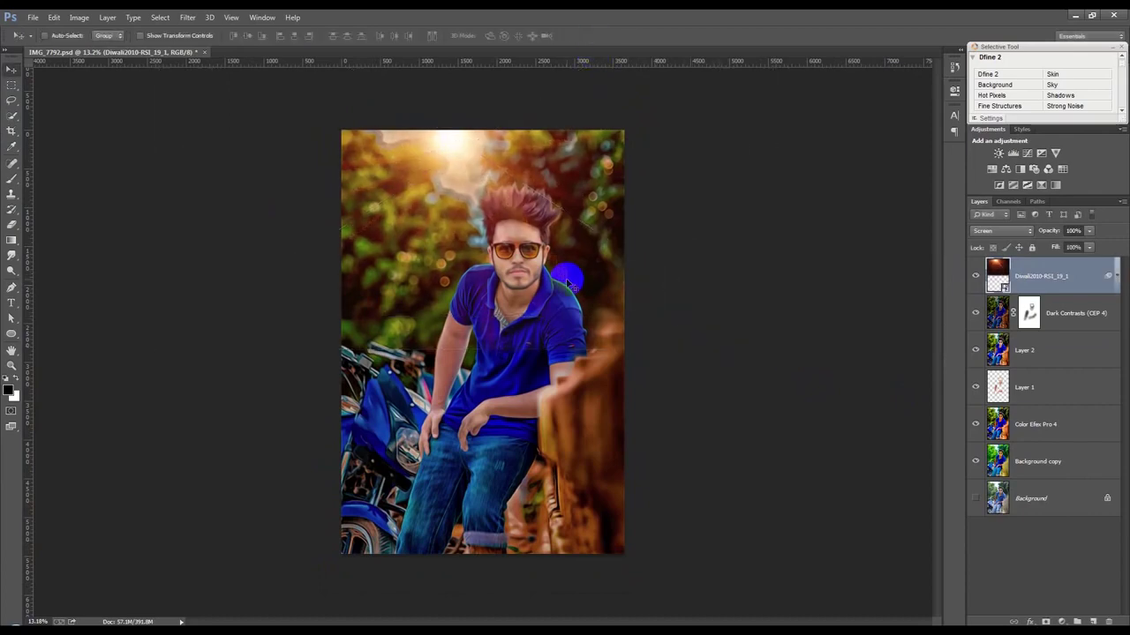
# Shrink the flare, place it above the man's head, and stamp visible layers into Layer 3
pyautogui.scroll(2, 556, 282)
pyautogui.moveTo(582, 266)
pyautogui.mouseDown()
pyautogui.moveTo(527, 203)
pyautogui.moveTo(529, 220)
pyautogui.mouseUp()
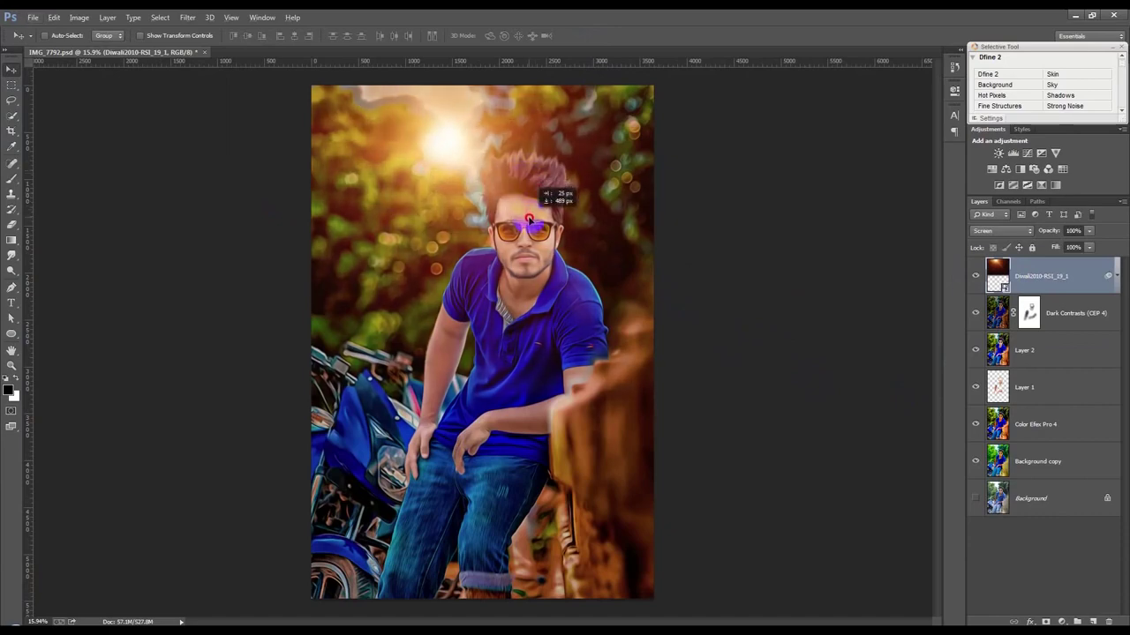
pyautogui.scroll(-2, 613, 317)
pyautogui.hotkey('ctrl', 't')
pyautogui.moveTo(736, 365); pyautogui.dragTo(666, 310)
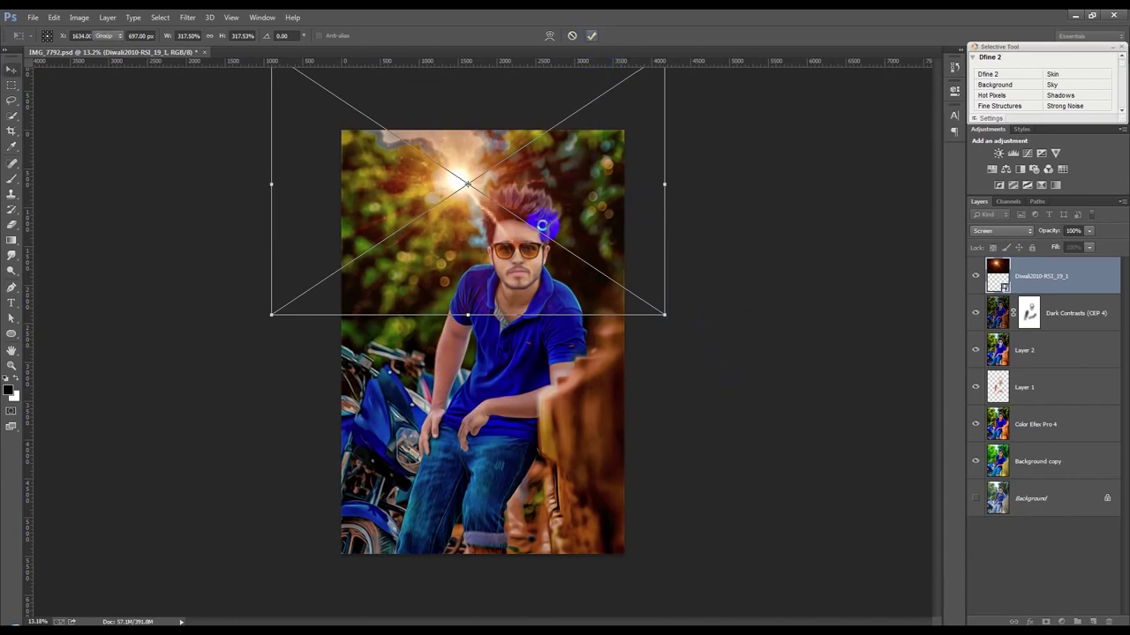
pyautogui.press('Return')
pyautogui.hotkey('ctrl', '0')
pyautogui.moveTo(547, 232); pyautogui.dragTo(673, 288)
pyautogui.hotkey('ctrl', 'shift', 'alt', 'e')
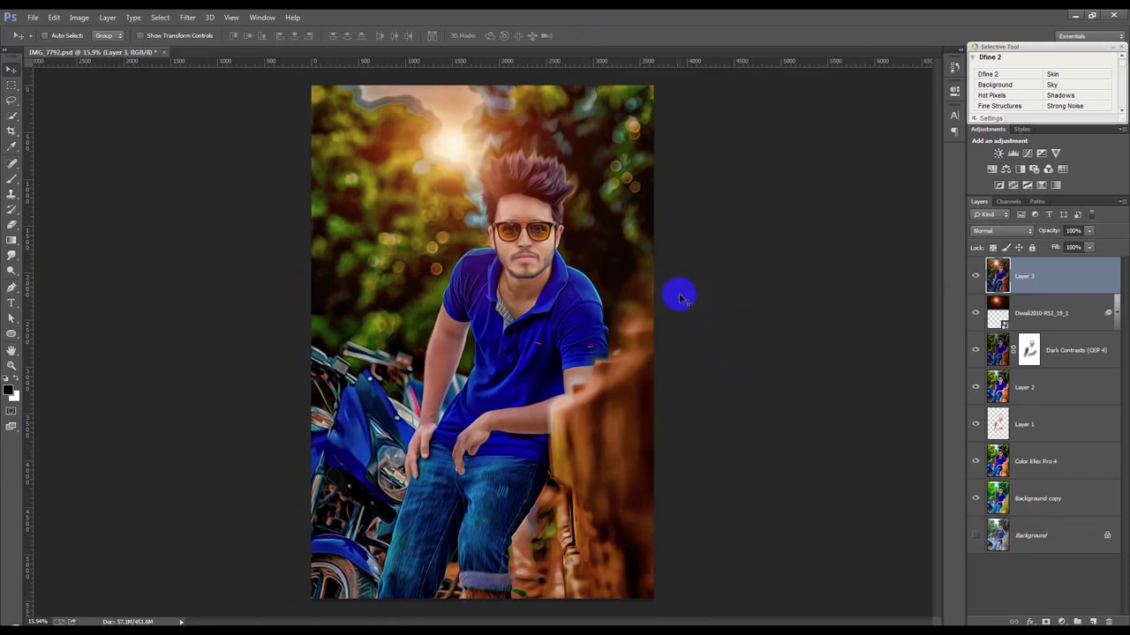
# In Camera Raw, raise Whites, Clarity, Vibrance and Highlights, add a dark post-crop vignette, and apply
pyautogui.click(187, 18)
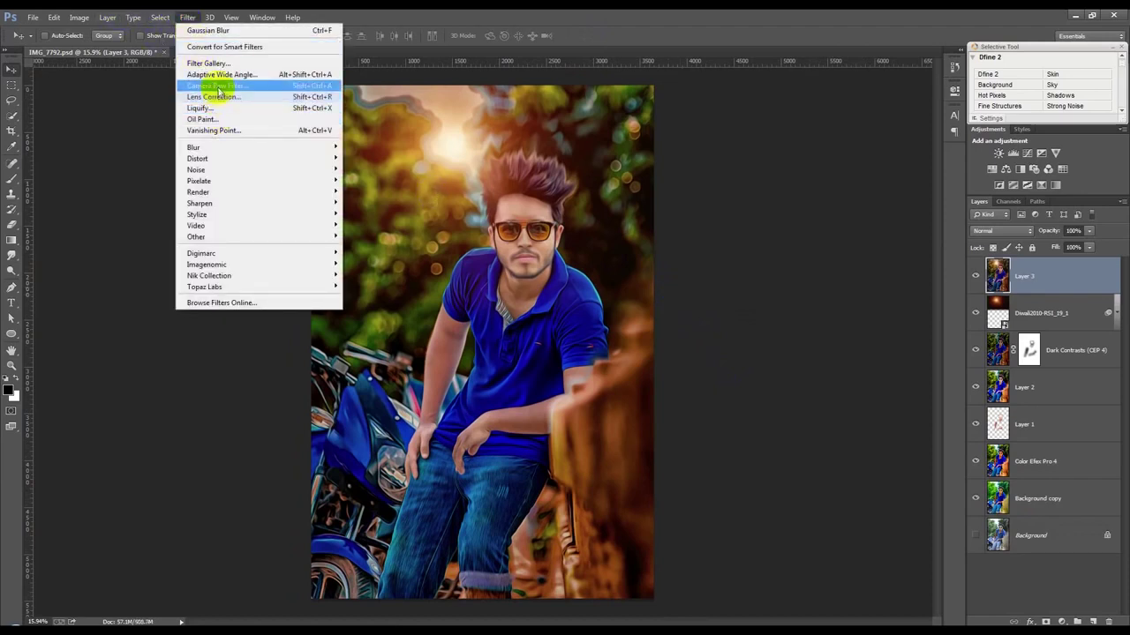
pyautogui.click(219, 86)
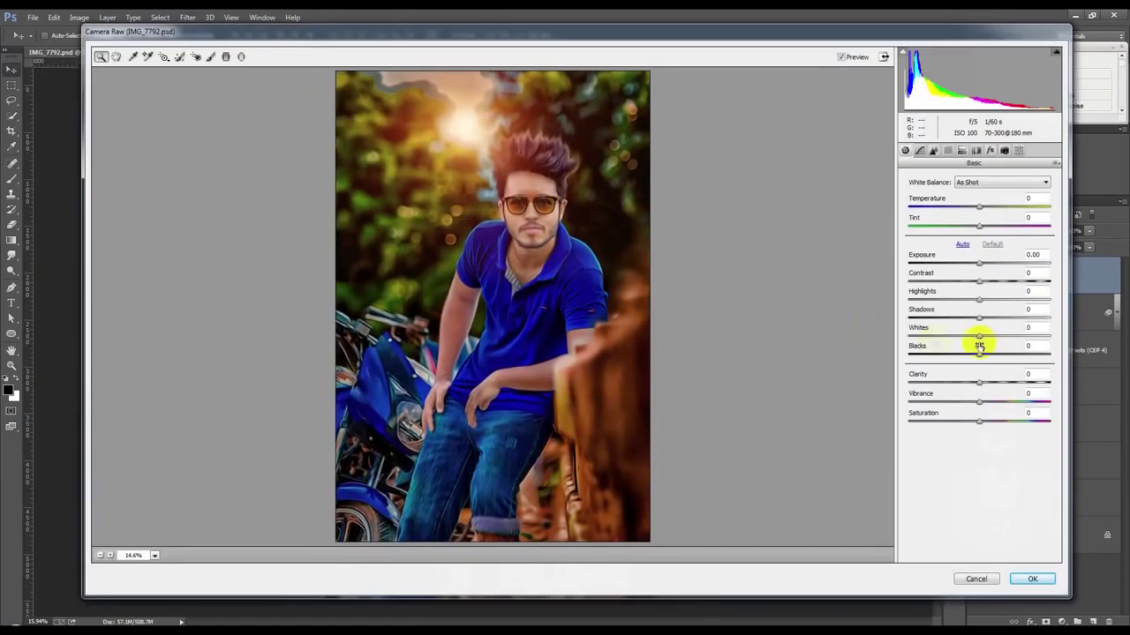
pyautogui.moveTo(978, 338); pyautogui.dragTo(1016, 334)
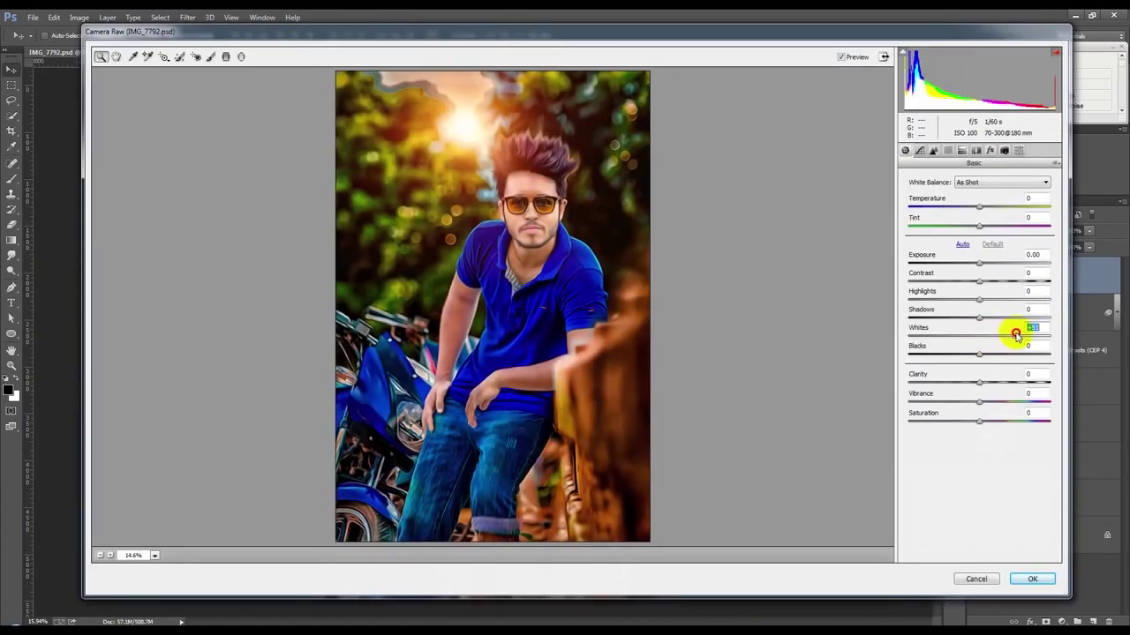
pyautogui.moveTo(980, 382); pyautogui.dragTo(999, 382)
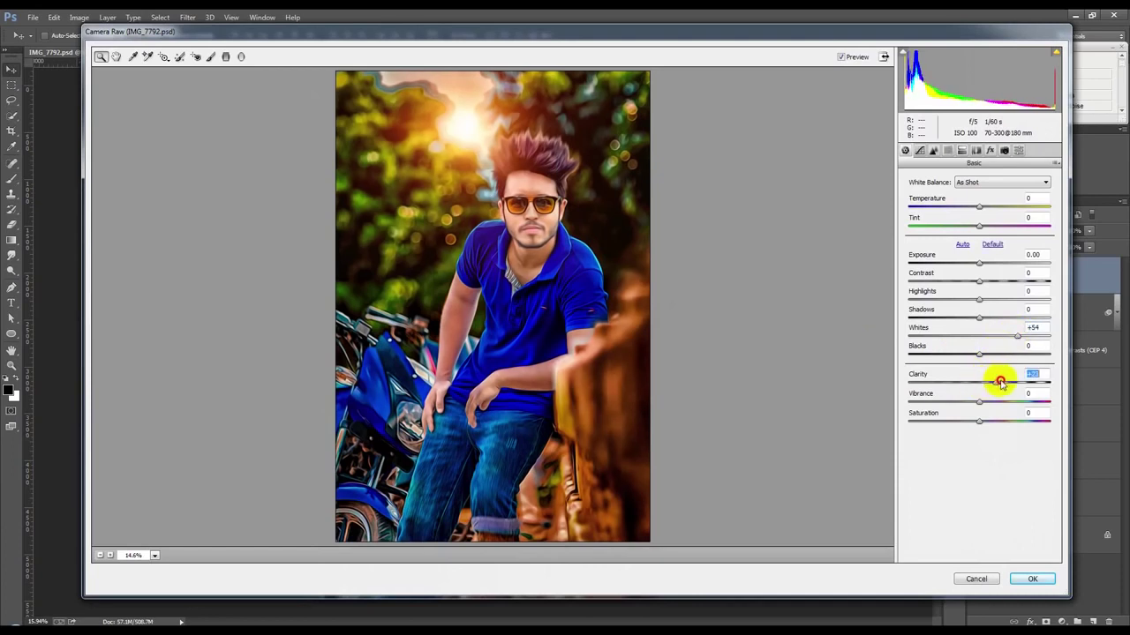
pyautogui.moveTo(991, 399)
pyautogui.mouseDown()
pyautogui.moveTo(1009, 398)
pyautogui.moveTo(959, 411)
pyautogui.moveTo(1017, 405)
pyautogui.mouseUp()
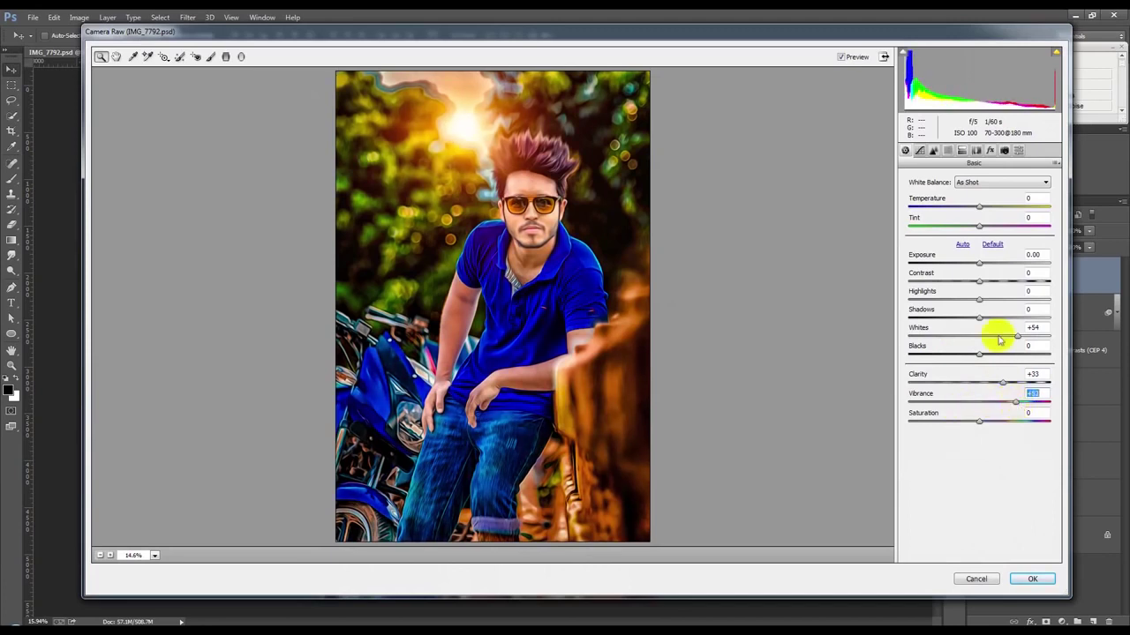
pyautogui.moveTo(984, 304); pyautogui.dragTo(1017, 304)
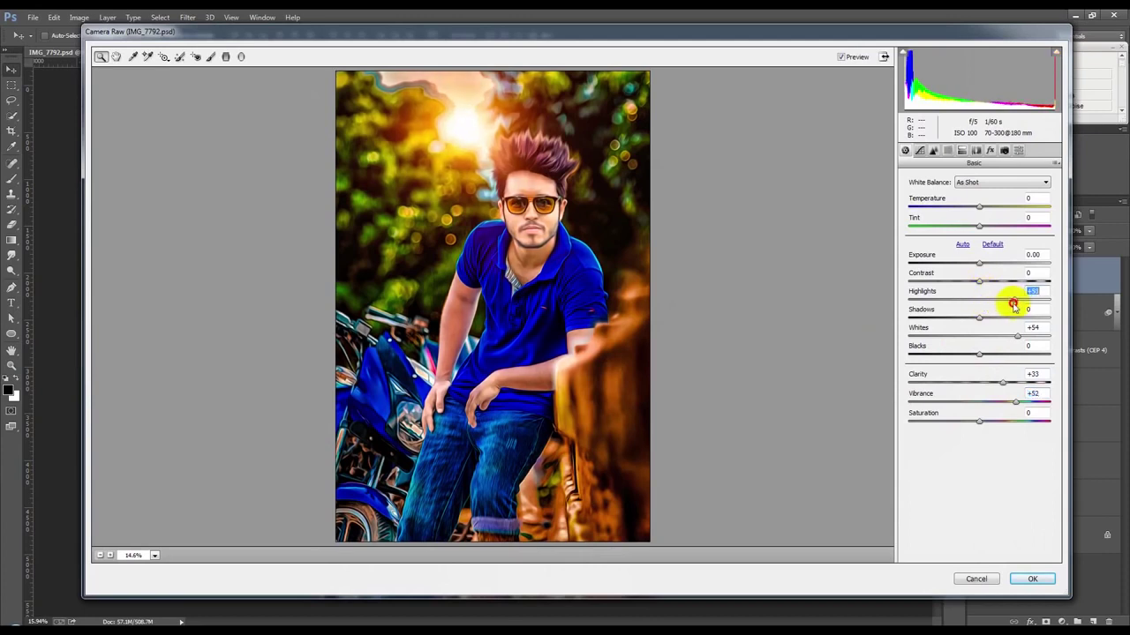
pyautogui.click(989, 150)
pyautogui.moveTo(979, 302)
pyautogui.mouseDown()
pyautogui.moveTo(960, 303)
pyautogui.moveTo(973, 306)
pyautogui.mouseUp()
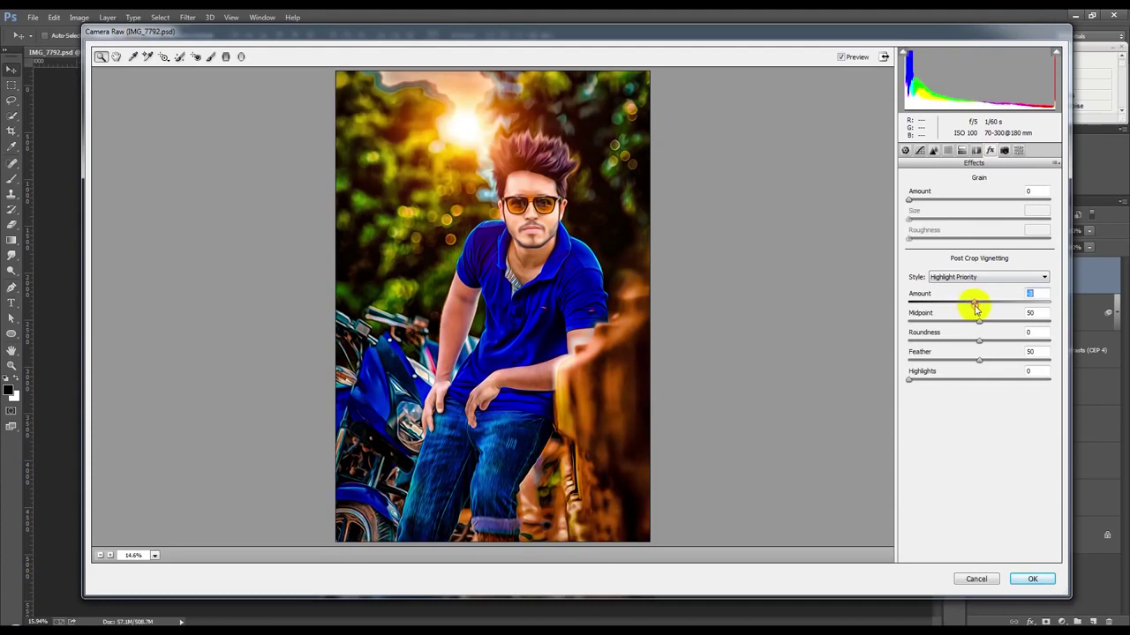
pyautogui.click(1031, 578)
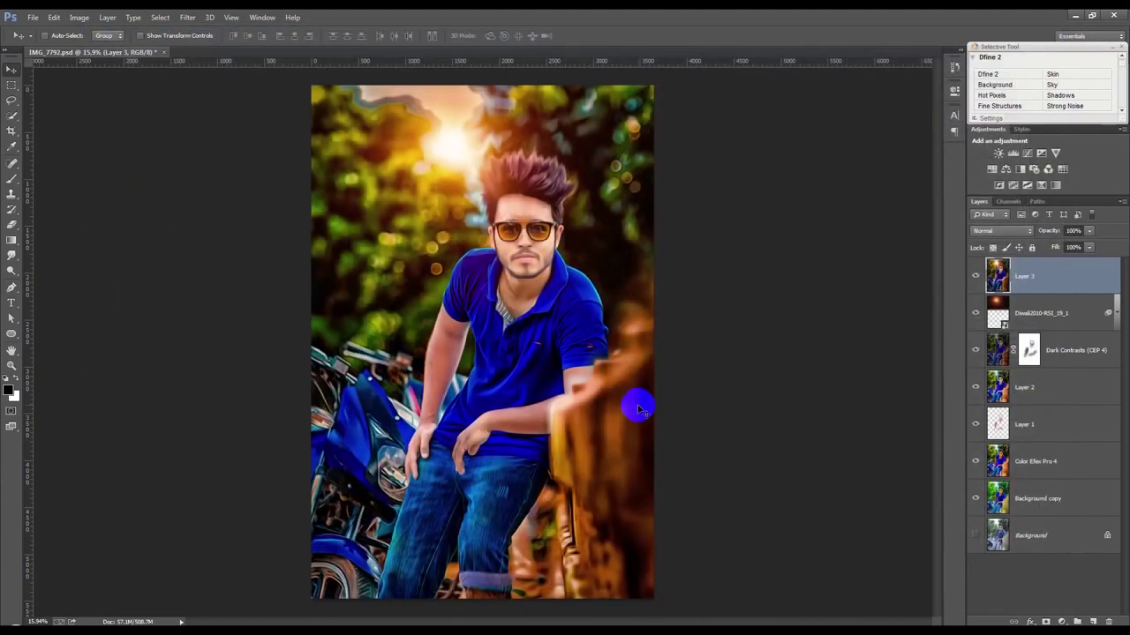